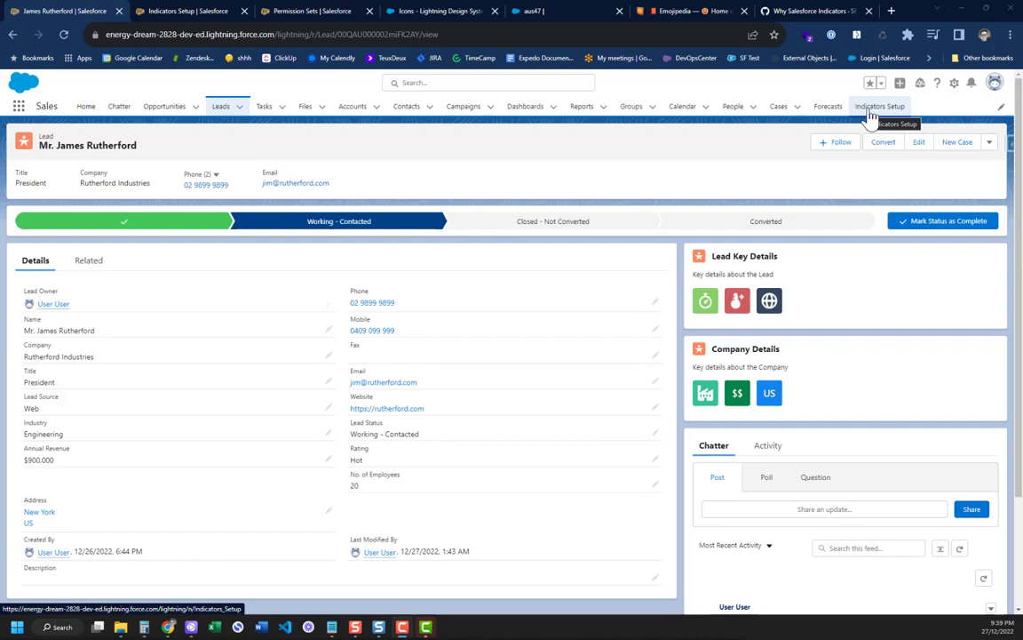
# - Search the apps and items for "Indicat" and open the Indicators Setup page
pyautogui.click(871, 108)
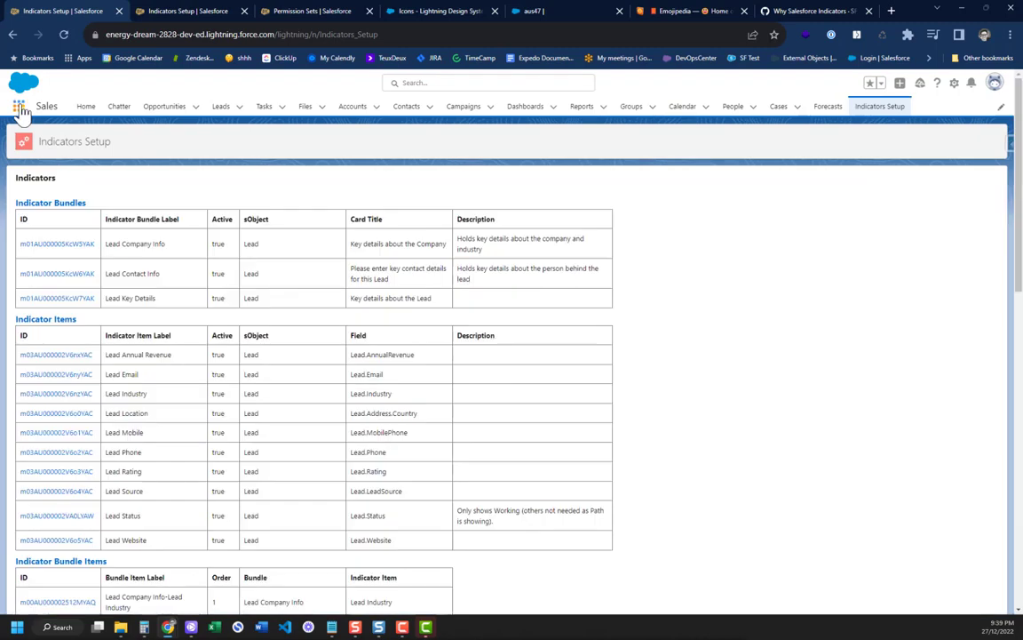
pyautogui.click(19, 108)
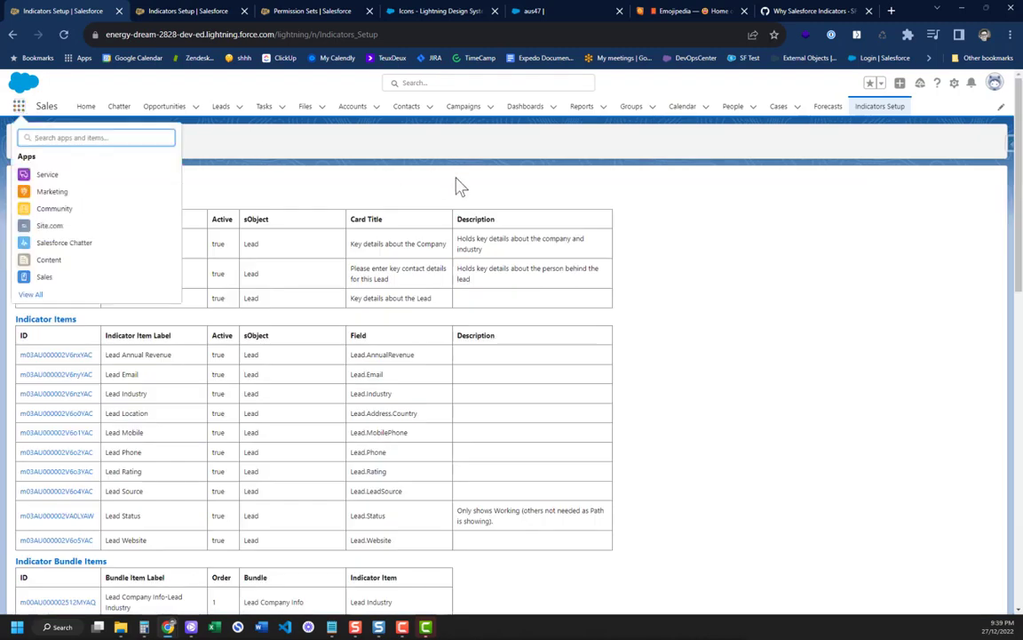
pyautogui.write('In')
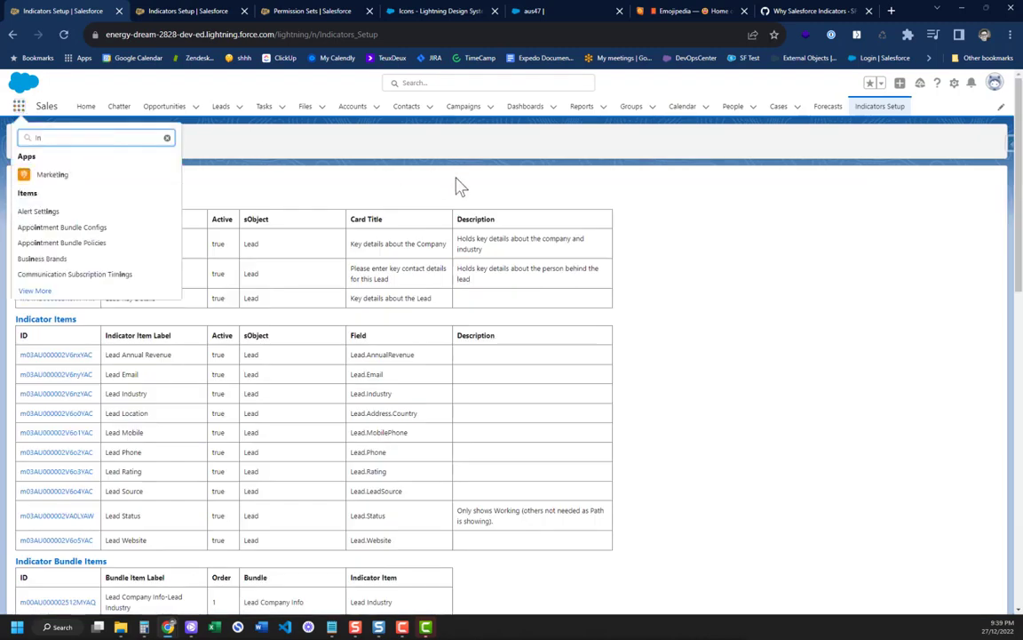
pyautogui.write('dicat')
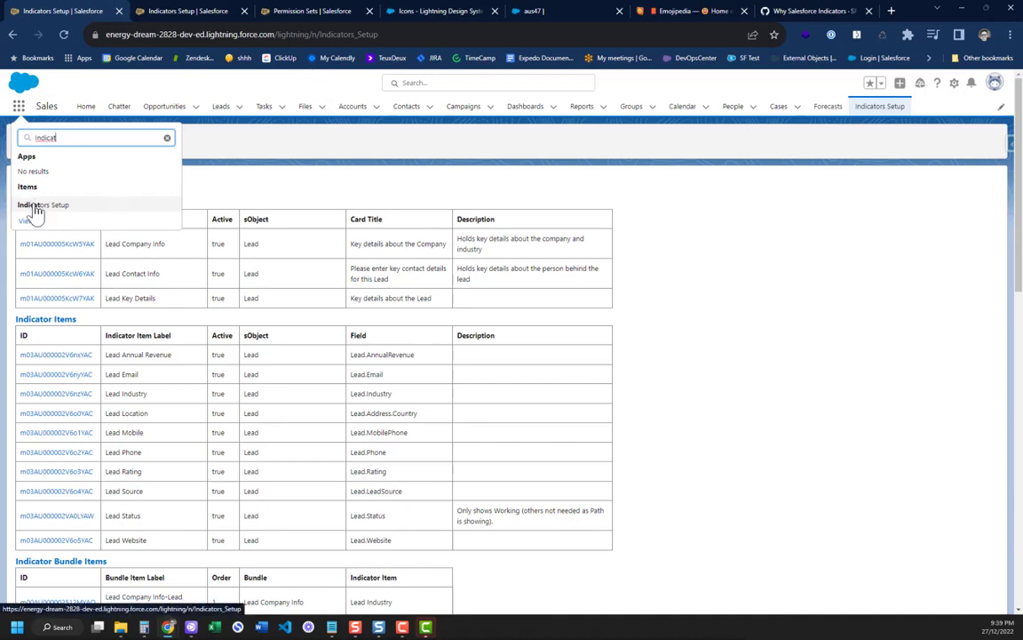
pyautogui.click(34, 208)
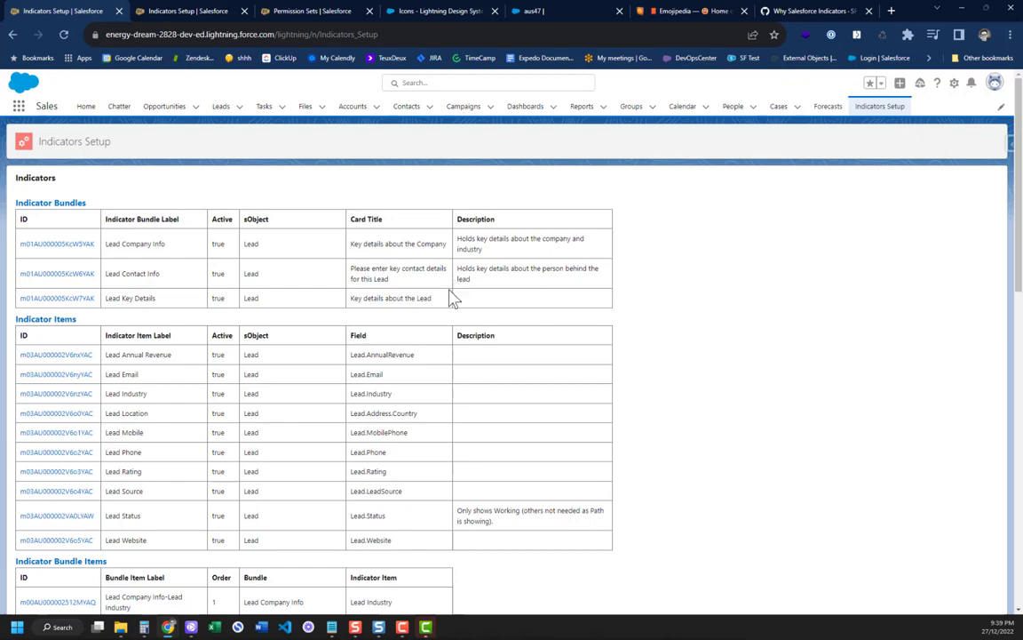
# - View the overview of the Indicators permission set in Setup, and return to the Indicators Setup page
pyautogui.click(258, 10)
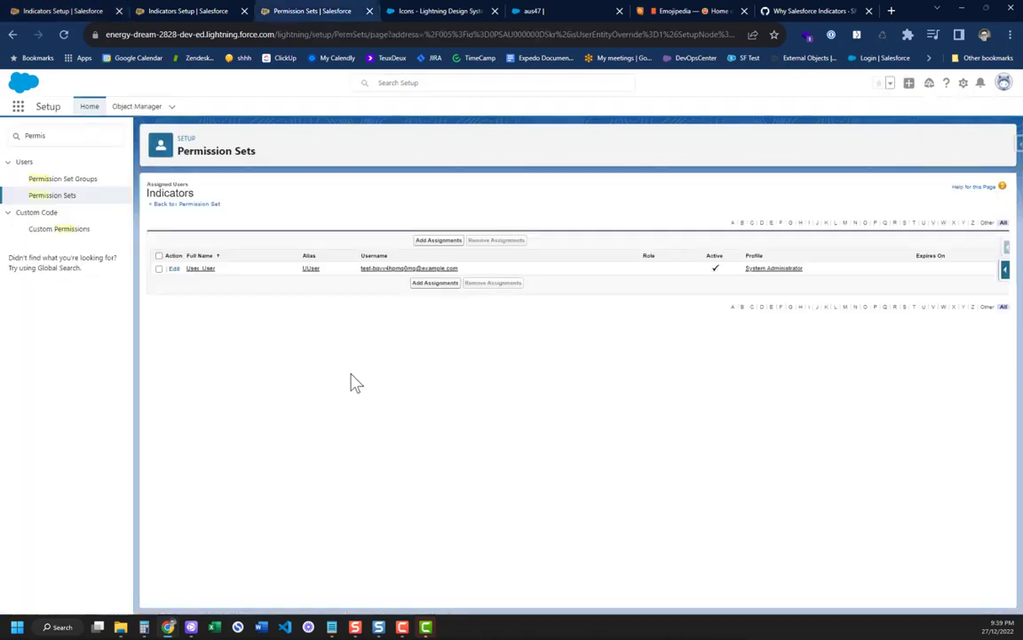
pyautogui.click(188, 205)
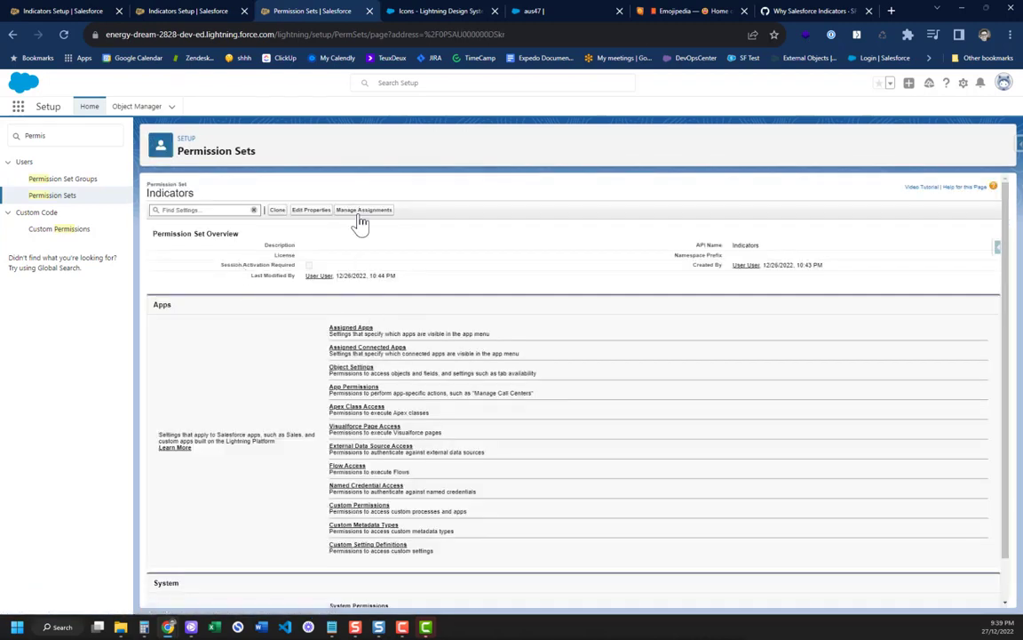
pyautogui.click(62, 9)
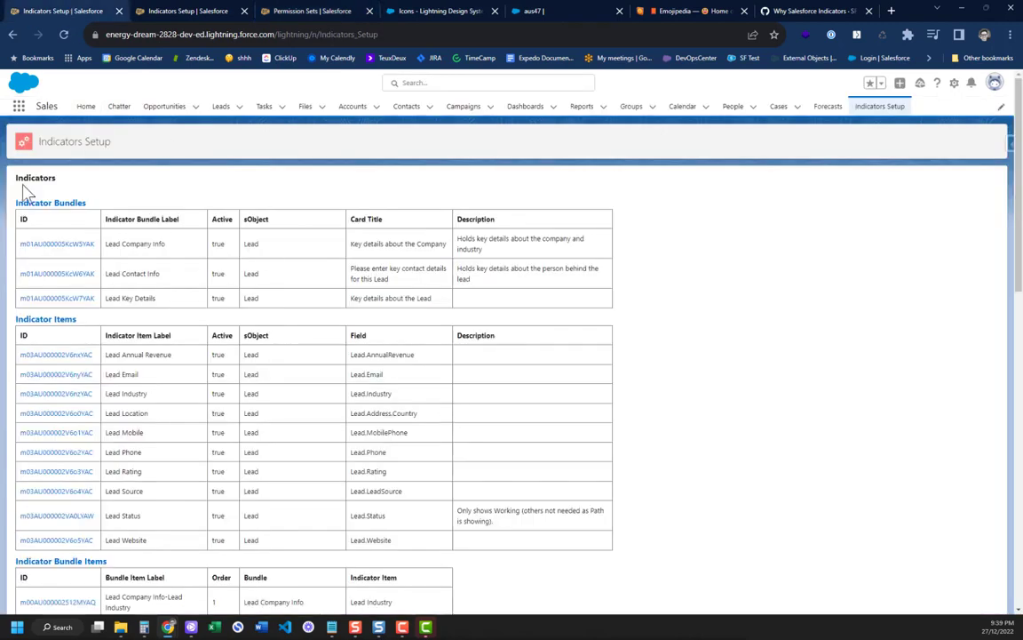
# - Look through the bundle, item, bundle item and item extension tables on the Indicators Setup page
pyautogui.scroll(-5, 279, 315)
pyautogui.scroll(-10, 279, 315)
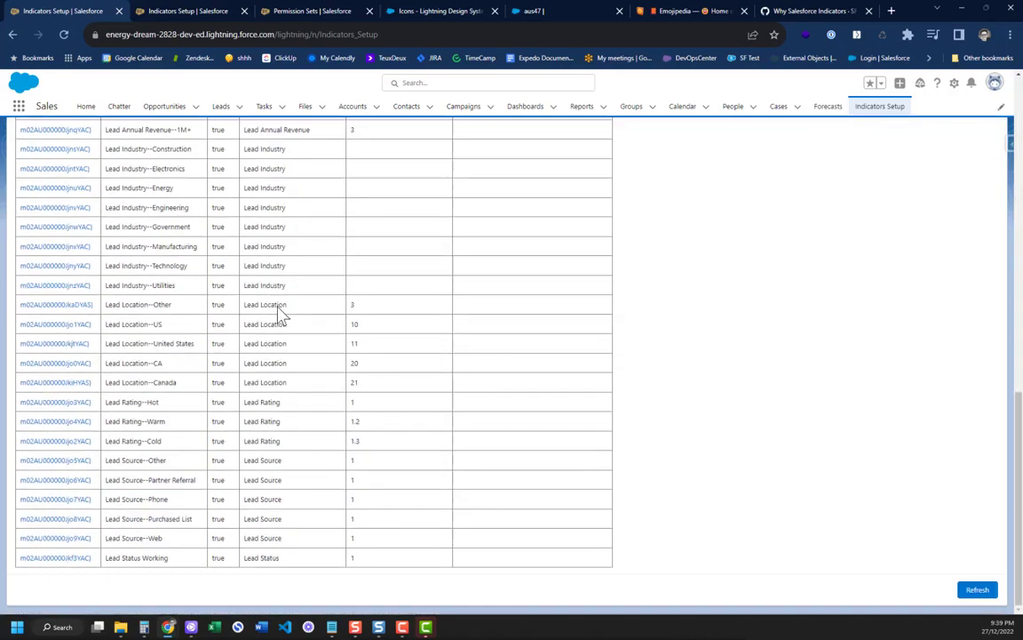
pyautogui.scroll(20, 279, 315)
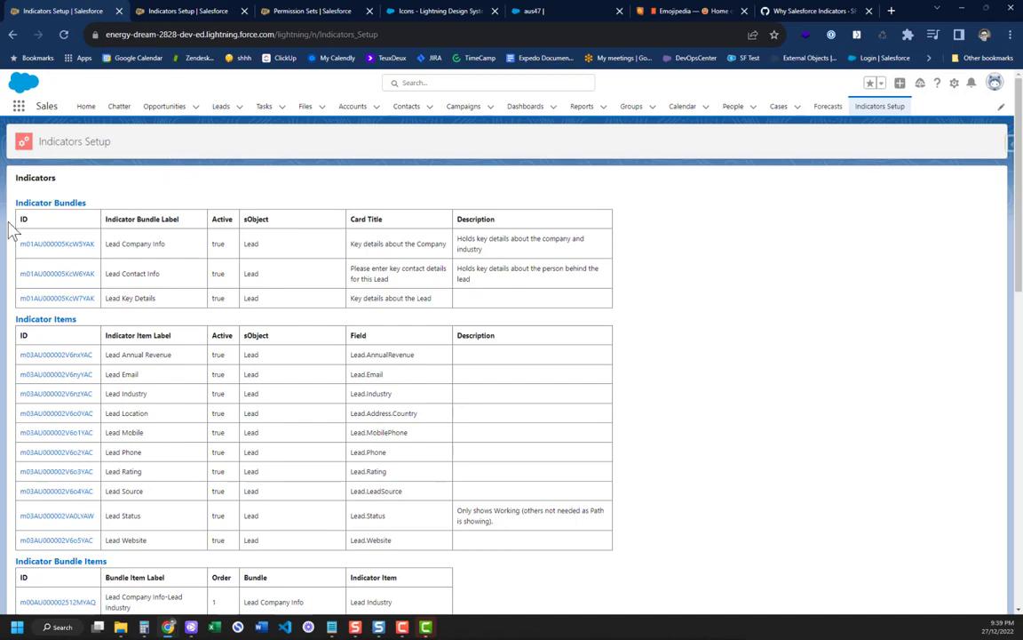
pyautogui.scroll(-5, 115, 400)
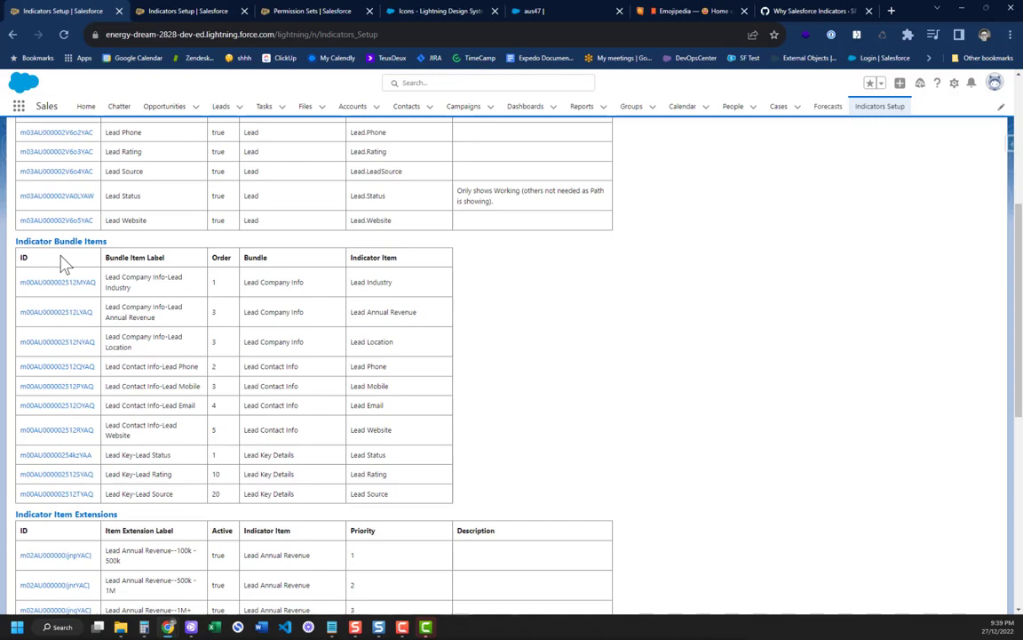
pyautogui.scroll(6, 144, 204)
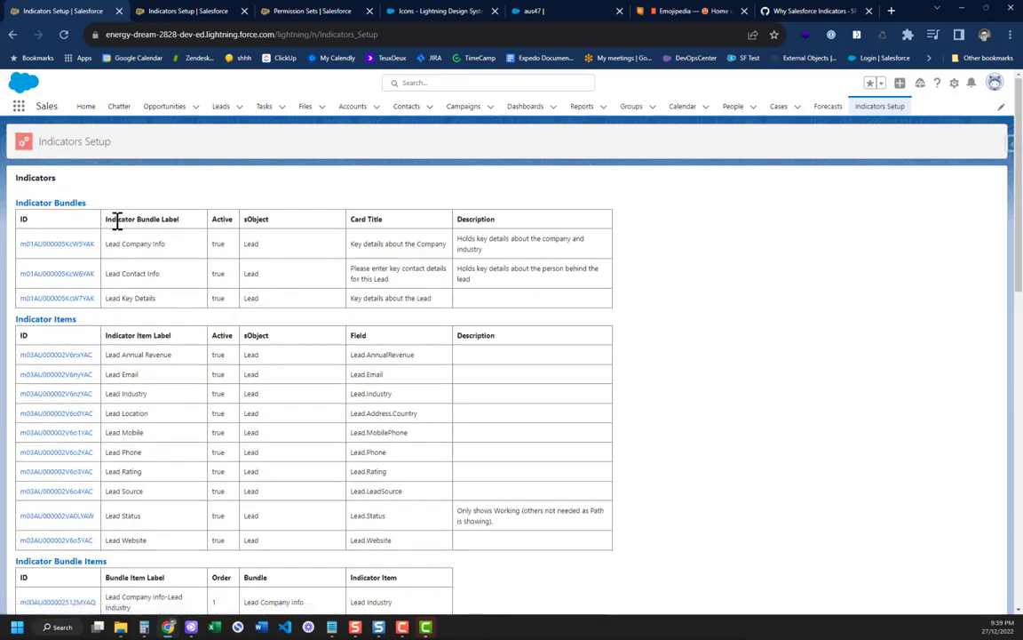
# - Highlight the Lead Company Info and Lead Contact Info labels in the Indicator Bundles table
pyautogui.moveTo(110, 245); pyautogui.dragTo(189, 243)
pyautogui.click(109, 275)
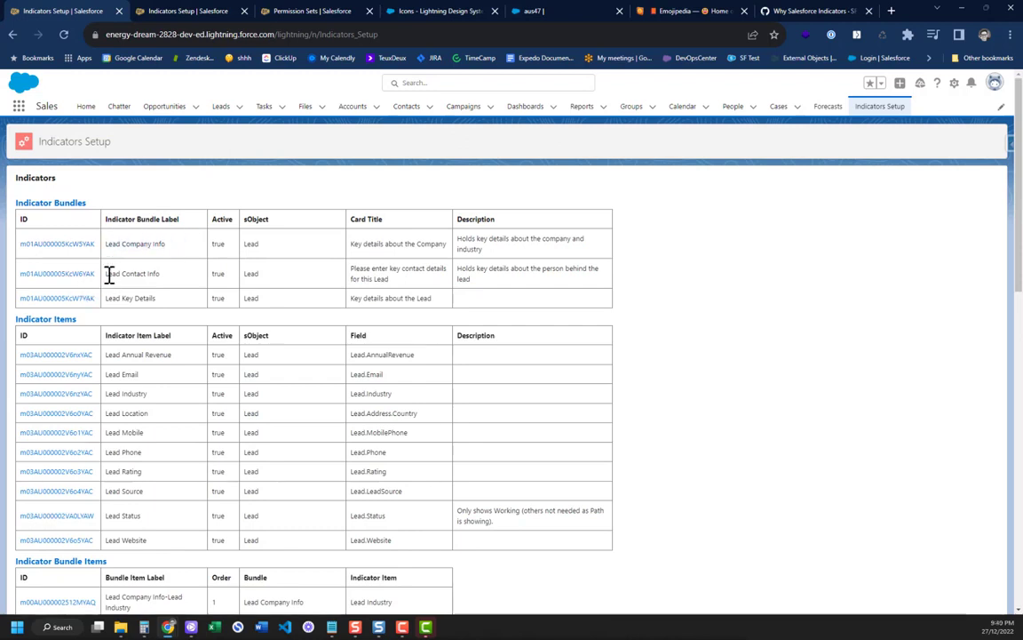
pyautogui.moveTo(108, 275); pyautogui.dragTo(174, 281)
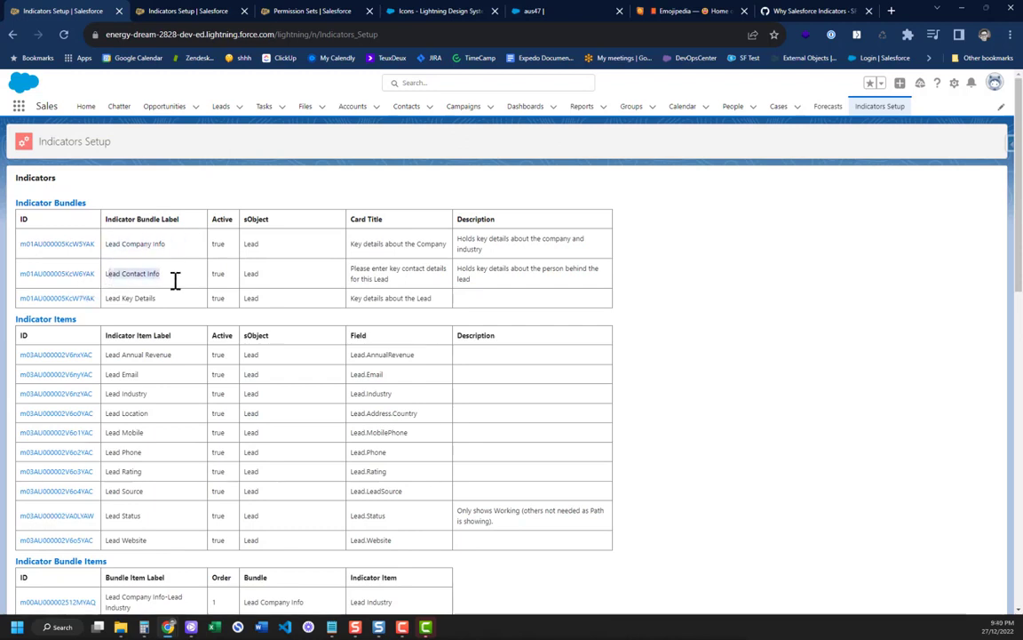
# - Open the Rutherford Industries lead and the Test lead from the Leads list to view their indicator cards
pyautogui.click(167, 13)
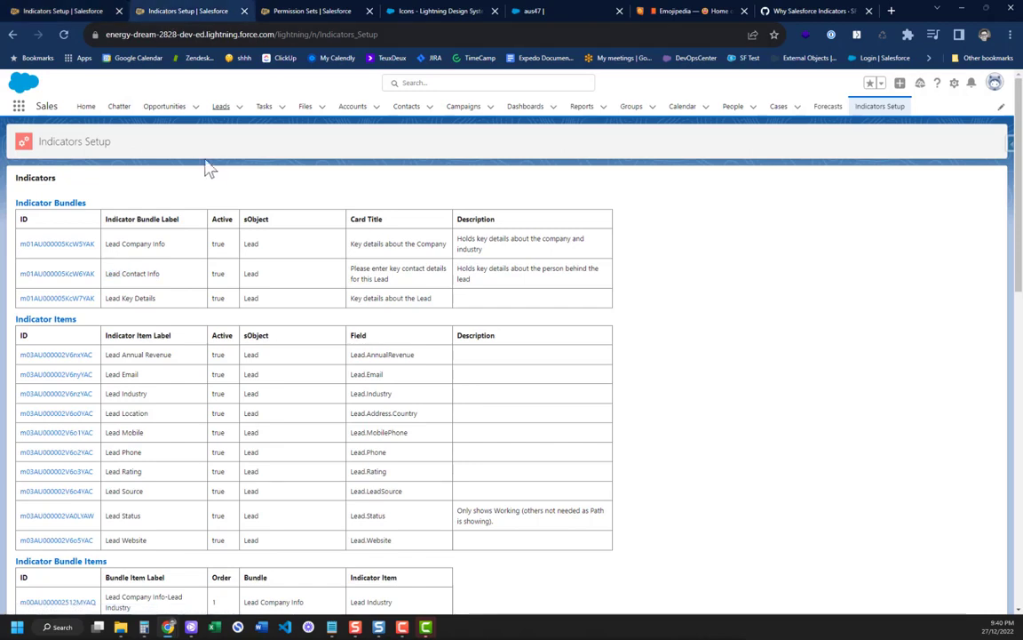
pyautogui.click(218, 112)
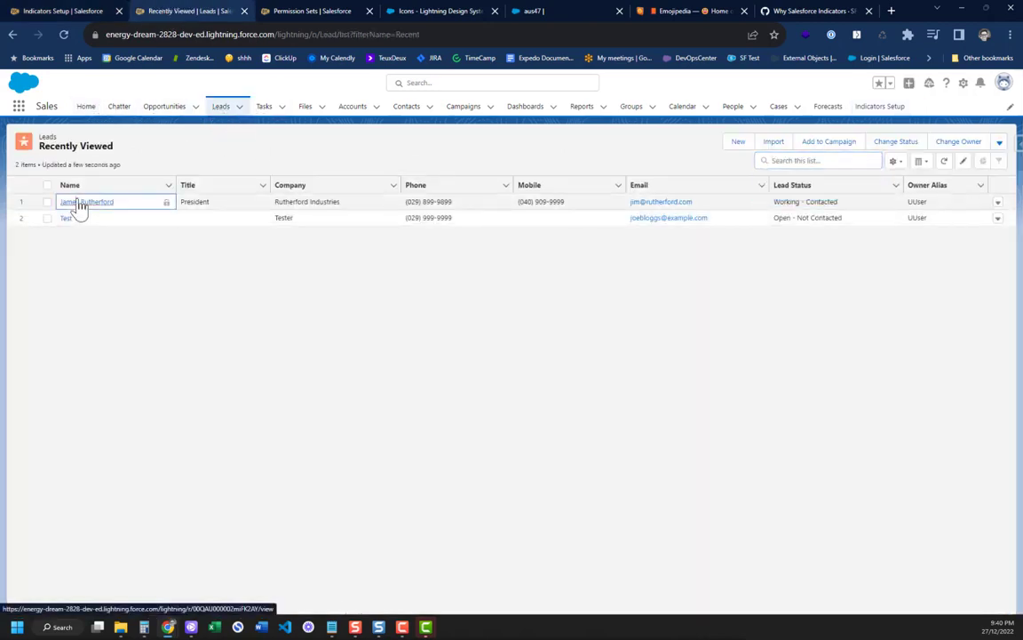
pyautogui.click(85, 201)
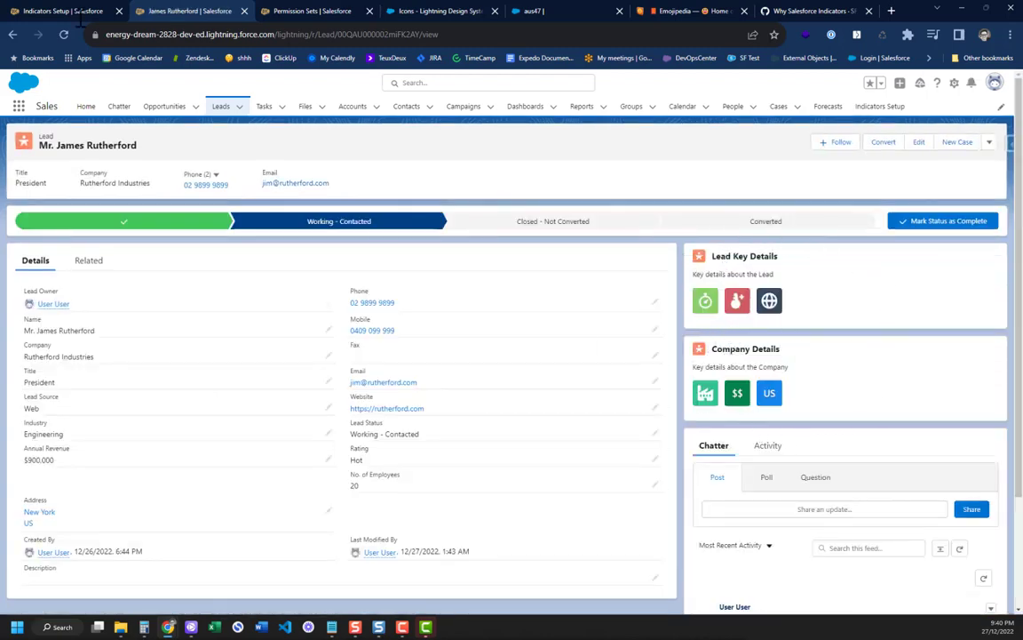
pyautogui.click(219, 107)
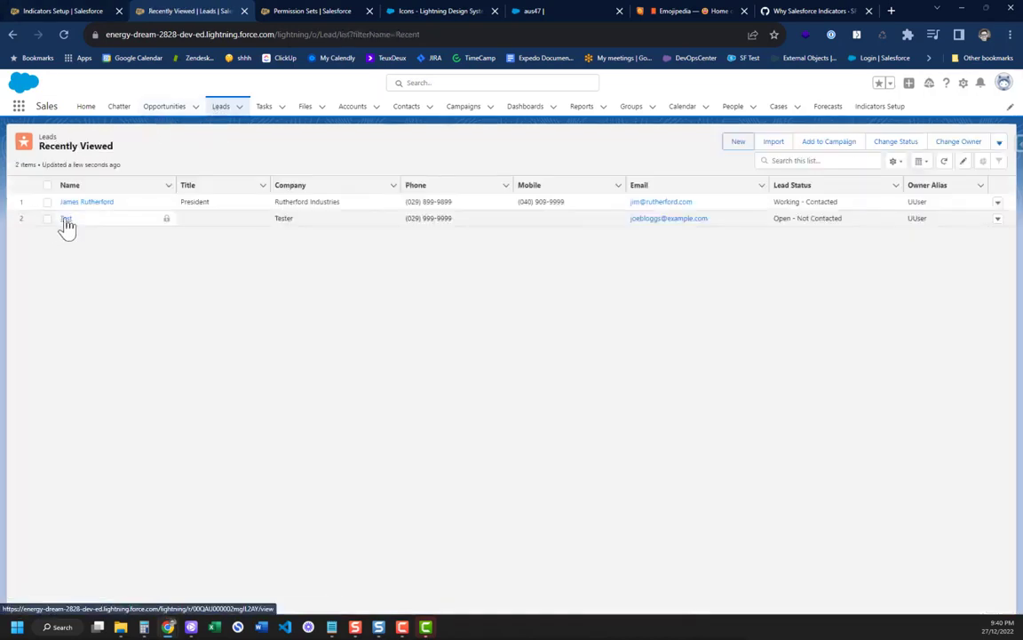
pyautogui.click(66, 219)
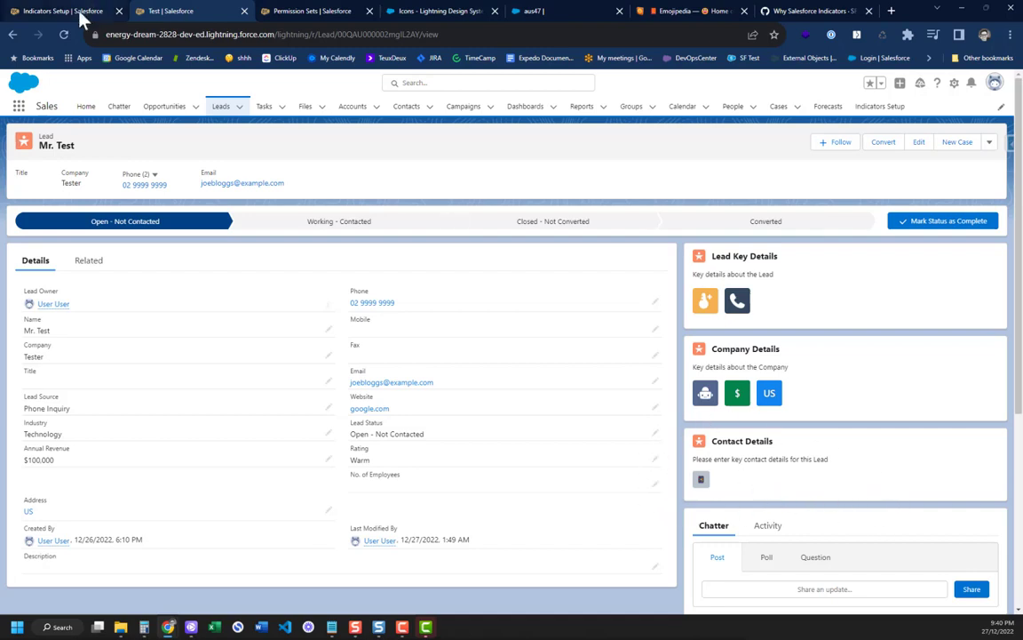
# - Return to the Indicators Setup page and highlight words in the Lead Company Info and Lead Key Details bundle labels
pyautogui.click(80, 16)
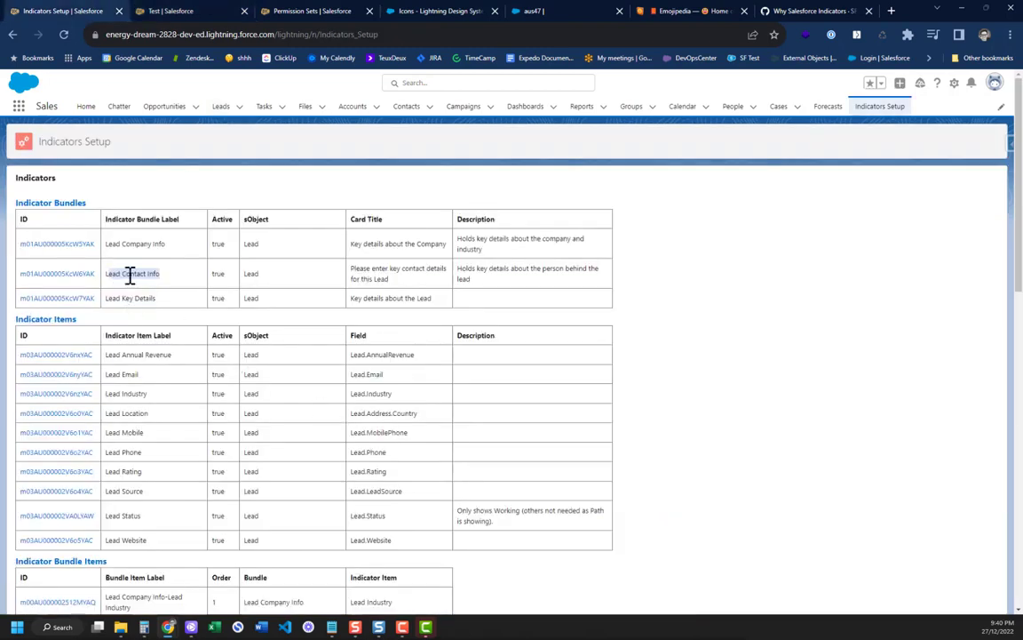
pyautogui.doubleClick(130, 243)
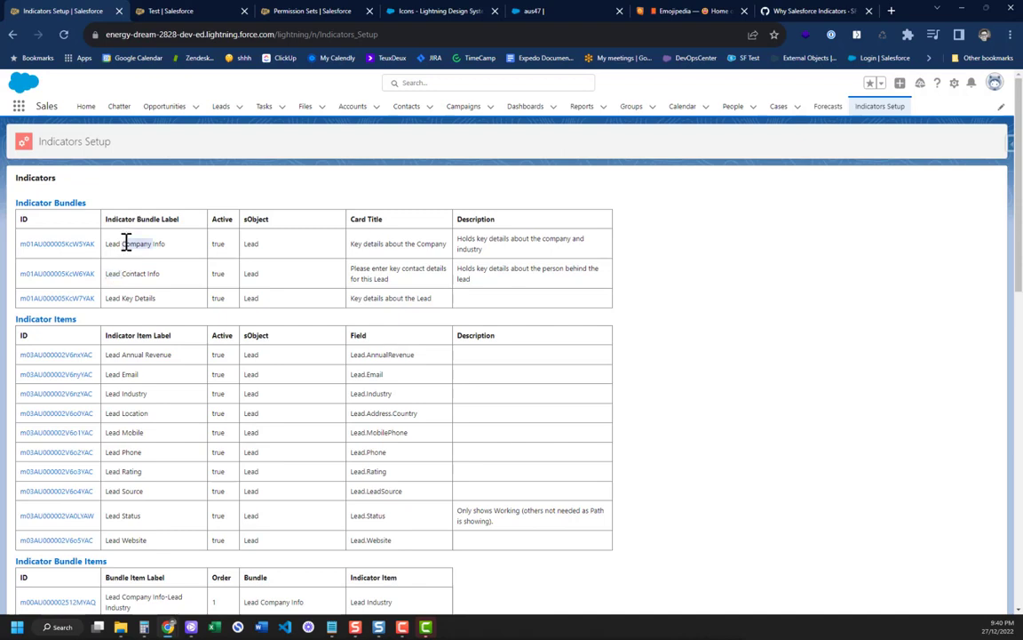
pyautogui.doubleClick(141, 297)
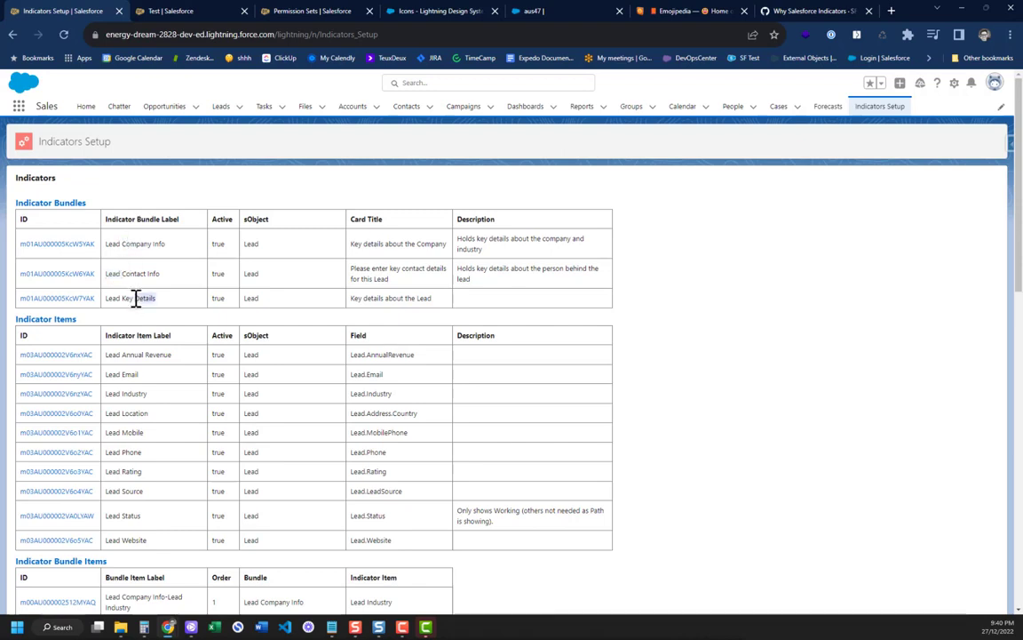
# - Examine how the Indicator Items are linked to the bundles in the Indicator Bundle Items table
pyautogui.scroll(-5, 140, 369)
pyautogui.scroll(4, 136, 267)
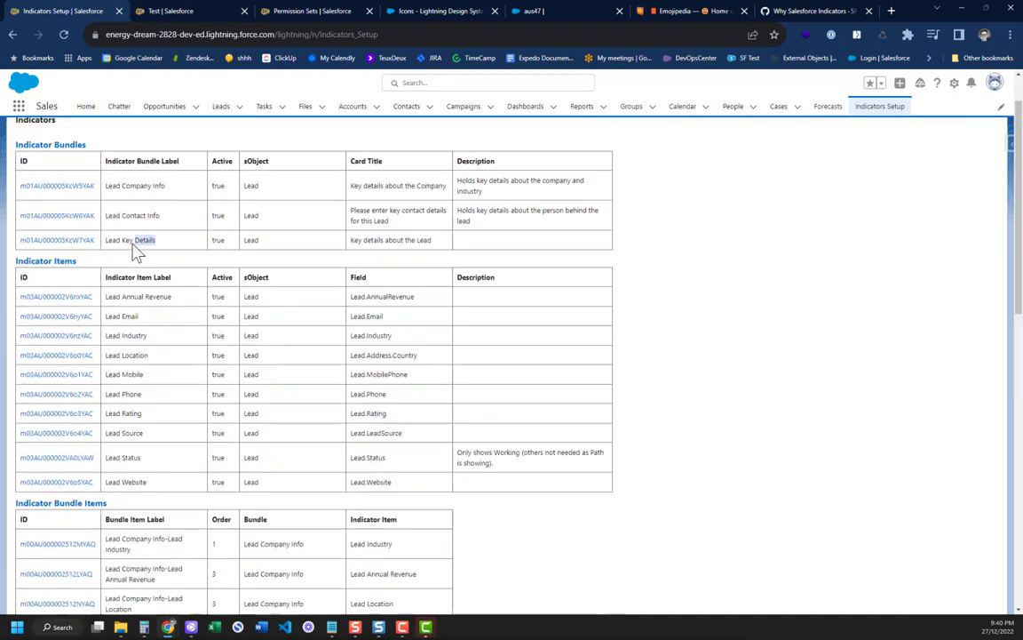
pyautogui.scroll(1, 135, 251)
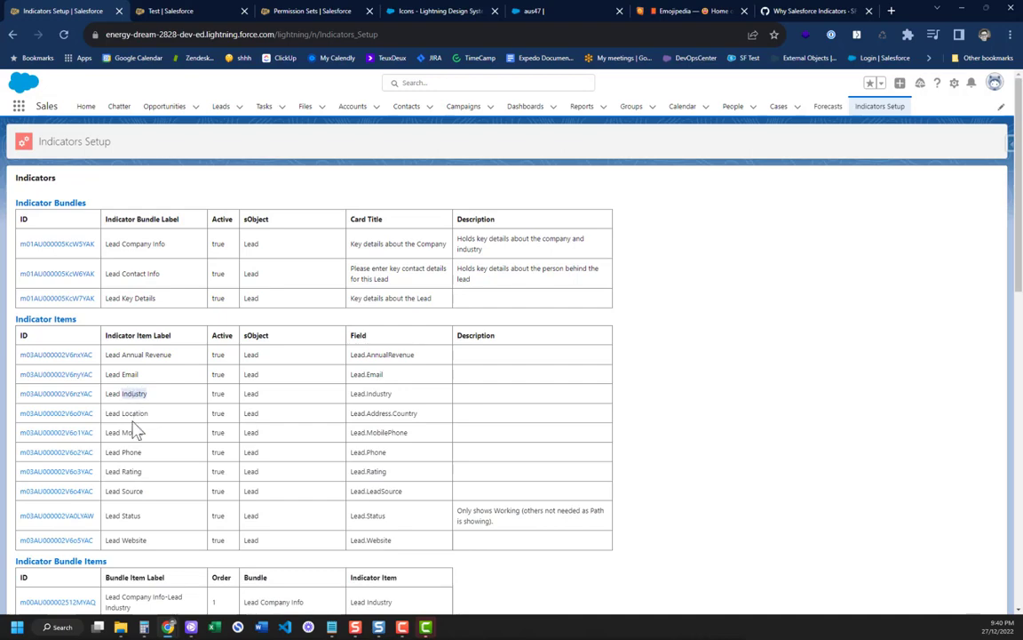
pyautogui.scroll(-3, 135, 535)
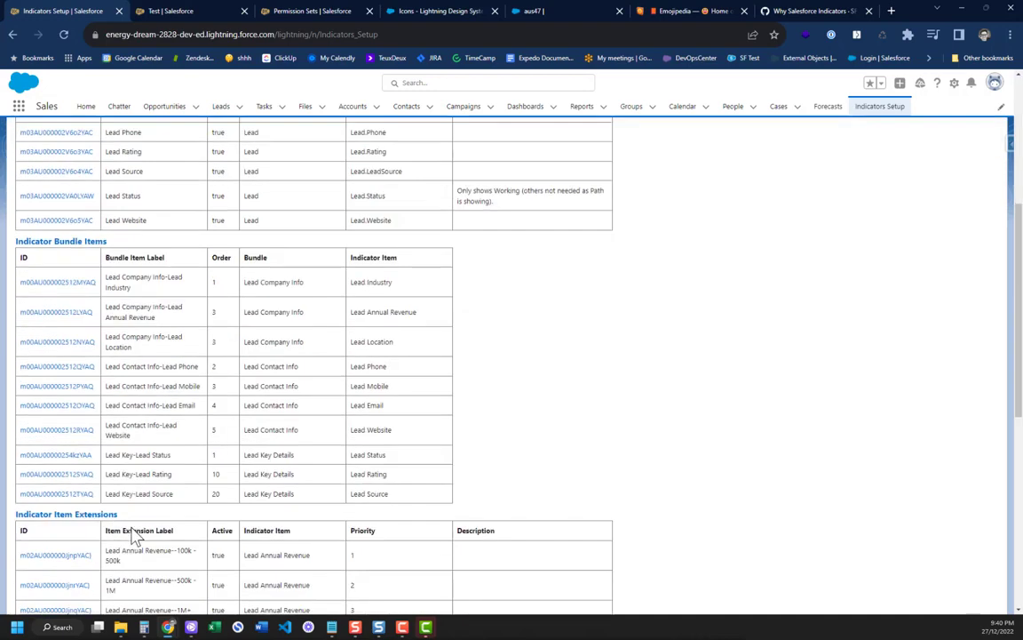
pyautogui.scroll(3, 137, 393)
pyautogui.scroll(-3, 137, 398)
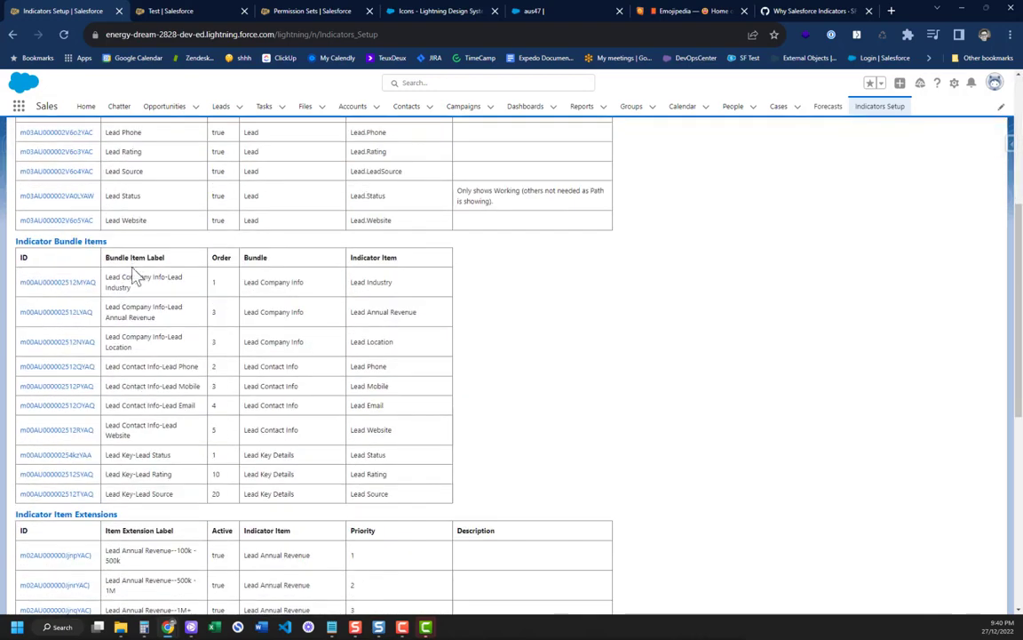
pyautogui.scroll(3, 134, 282)
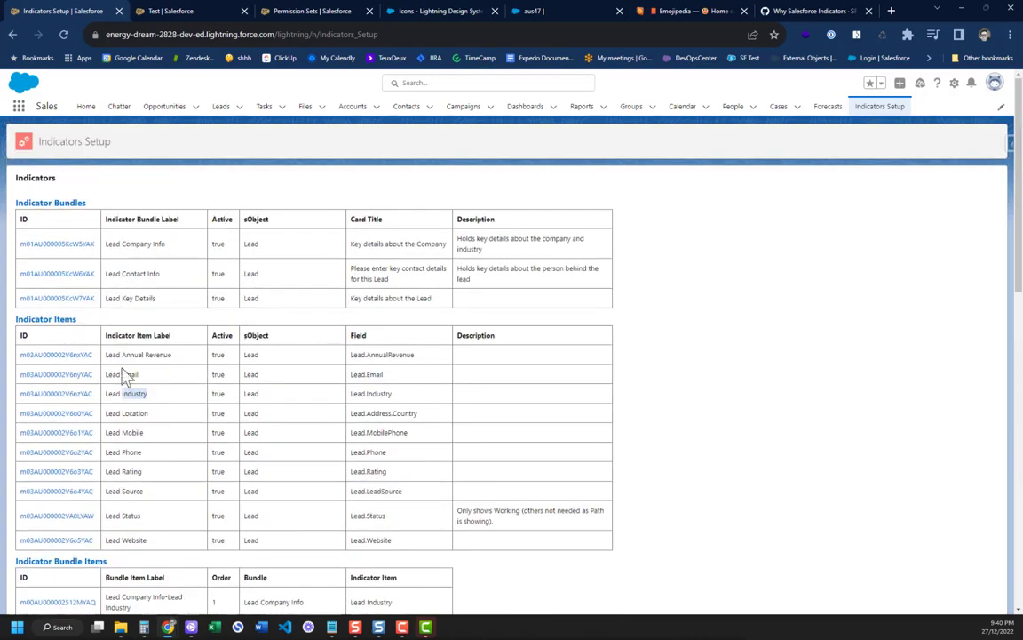
pyautogui.scroll(-3, 137, 388)
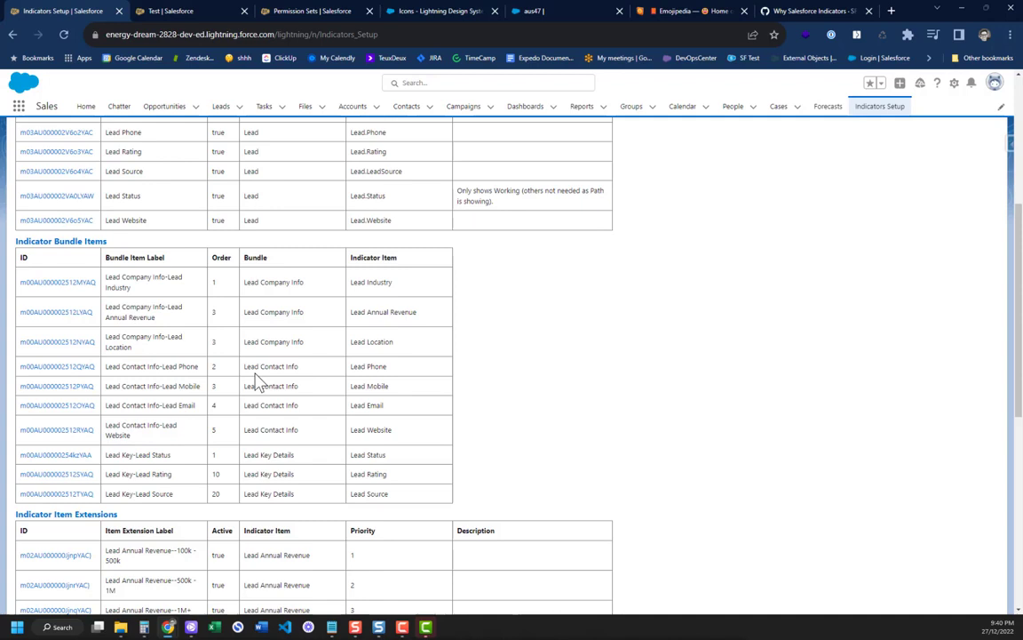
# - Compare the Test lead's indicator cards with the Lead Location, Lead Annual Revenue and Lead Industry entries of the Lead Company Info bundle
pyautogui.click(171, 10)
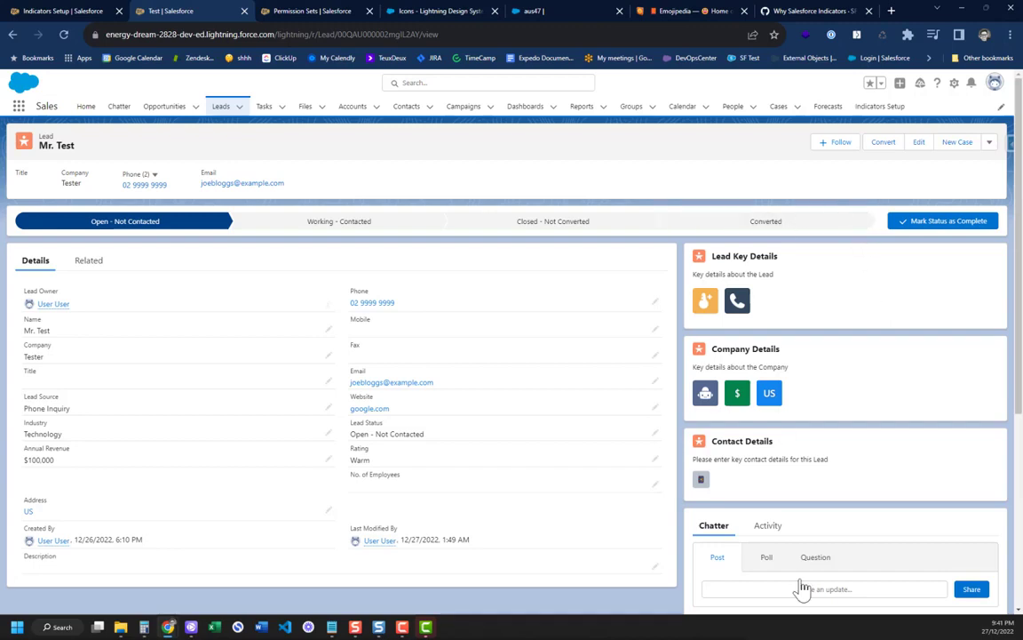
pyautogui.click(57, 12)
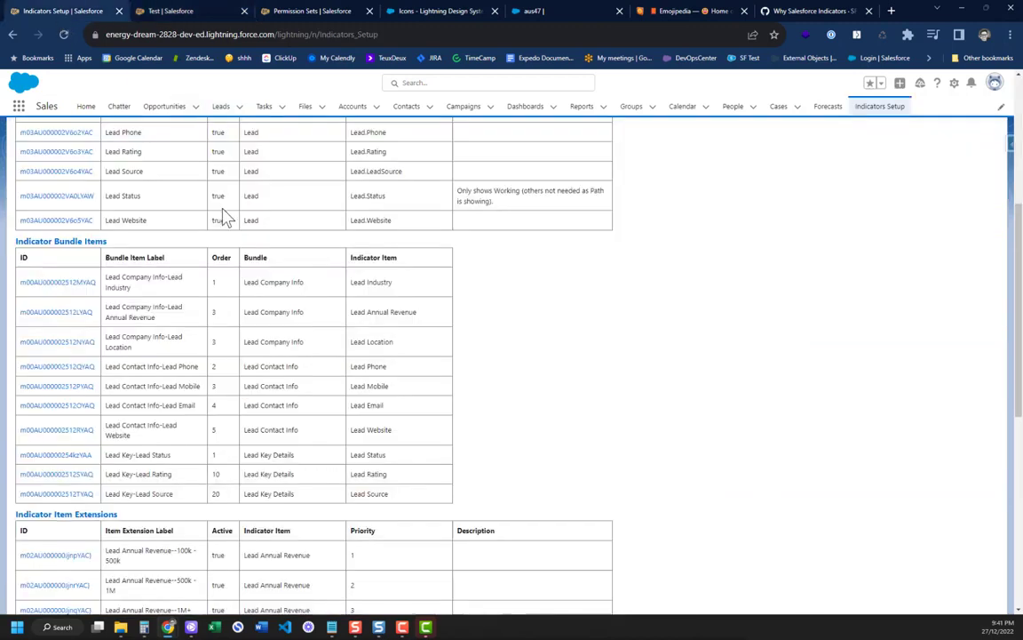
pyautogui.doubleClick(263, 343)
pyautogui.moveTo(263, 343); pyautogui.dragTo(397, 346)
pyautogui.moveTo(350, 312); pyautogui.dragTo(414, 313)
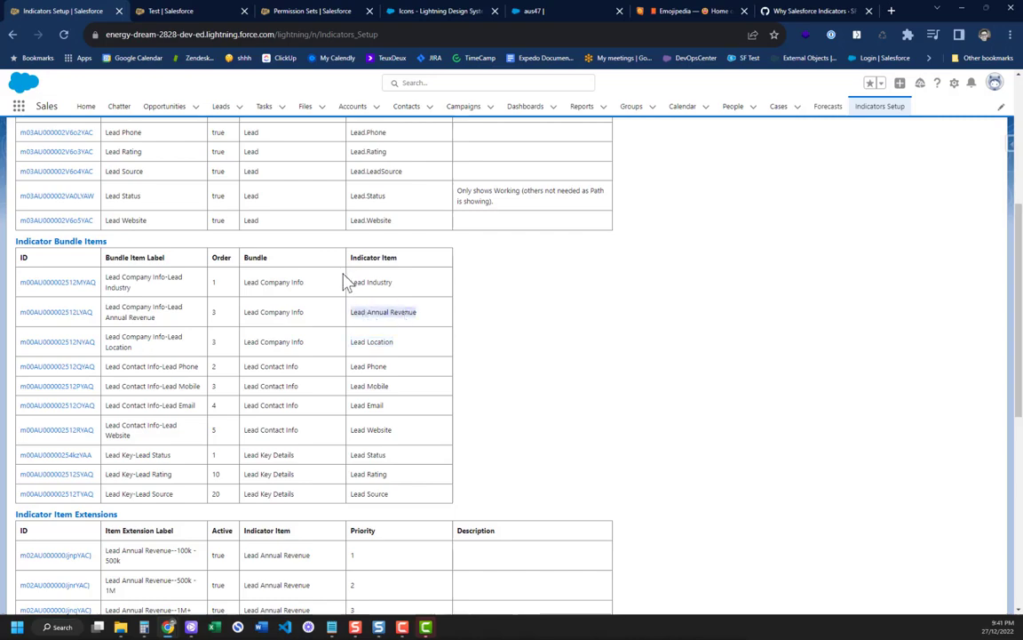
pyautogui.moveTo(350, 282); pyautogui.dragTo(392, 283)
# - Examine the Indicator Item Extensions table, including its indicator items and priorities, and return to the start of the setup page
pyautogui.scroll(-5, 320, 445)
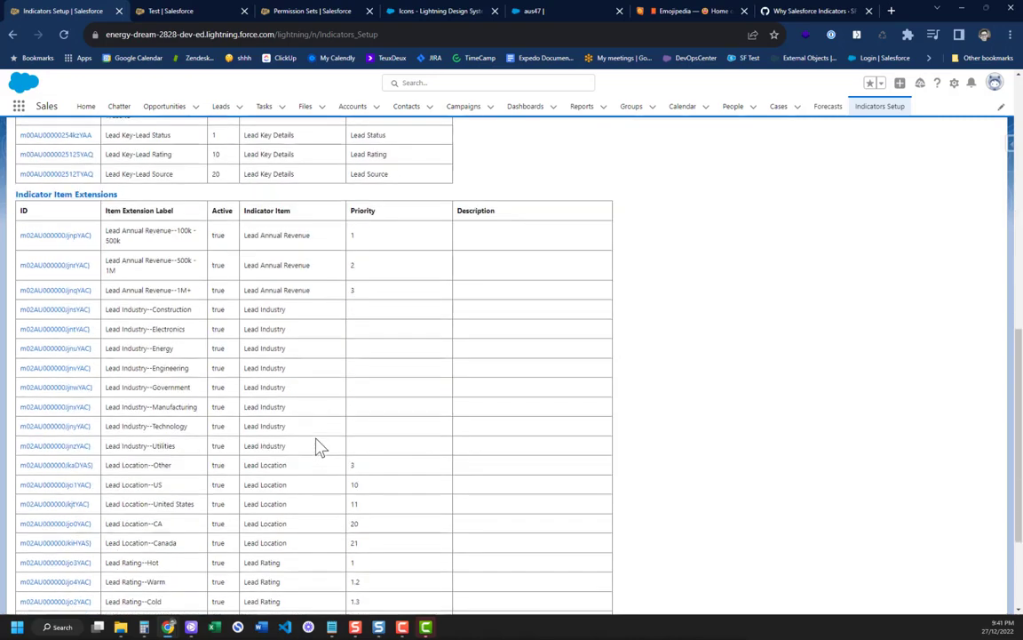
pyautogui.scroll(-3, 187, 320)
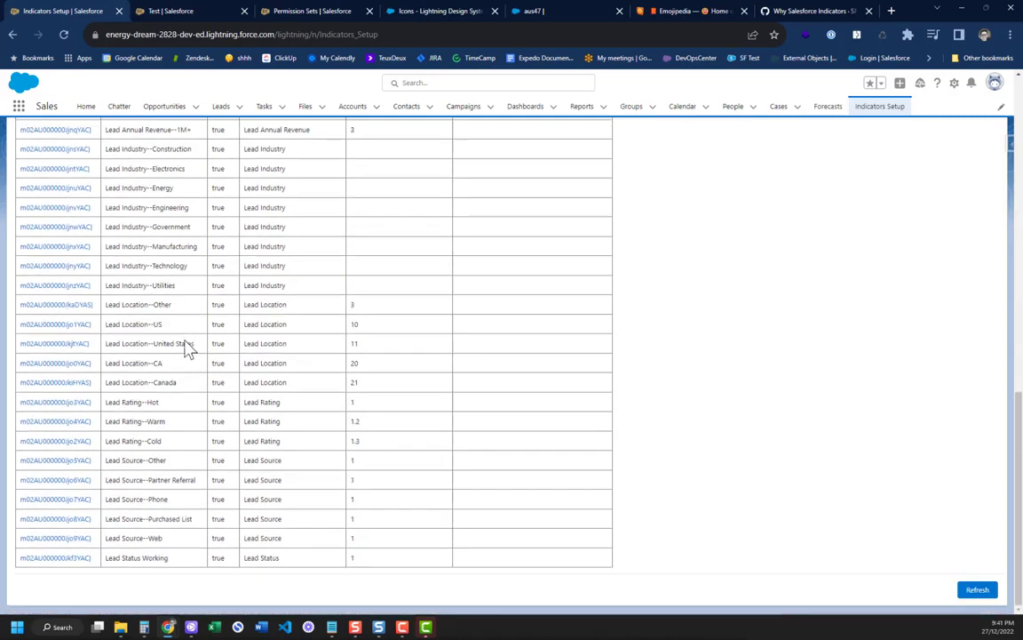
pyautogui.scroll(5, 187, 346)
pyautogui.scroll(-5, 184, 416)
pyautogui.scroll(5, 158, 417)
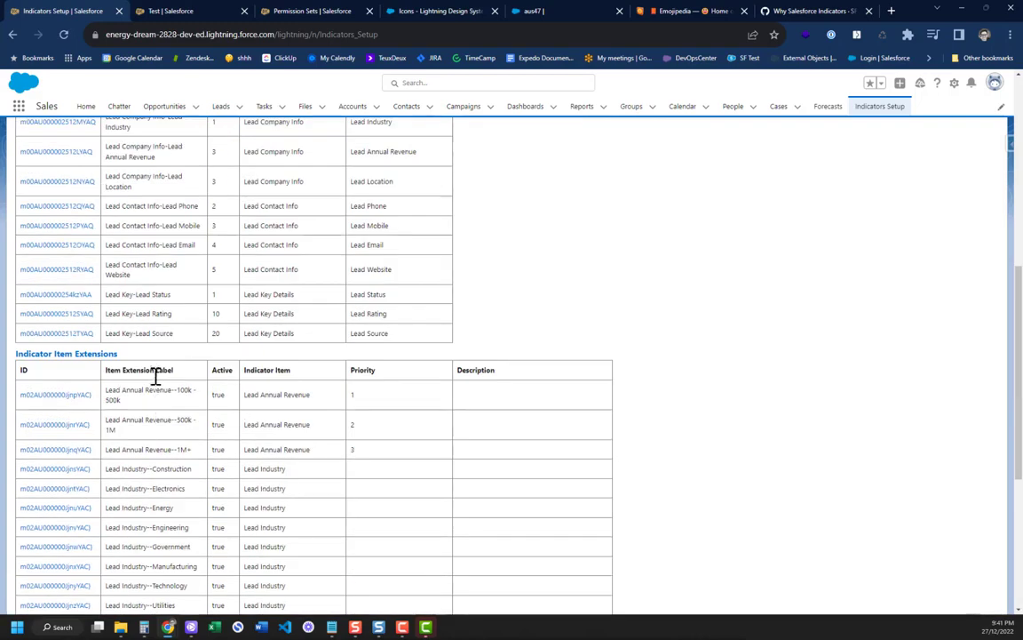
pyautogui.scroll(7, 164, 370)
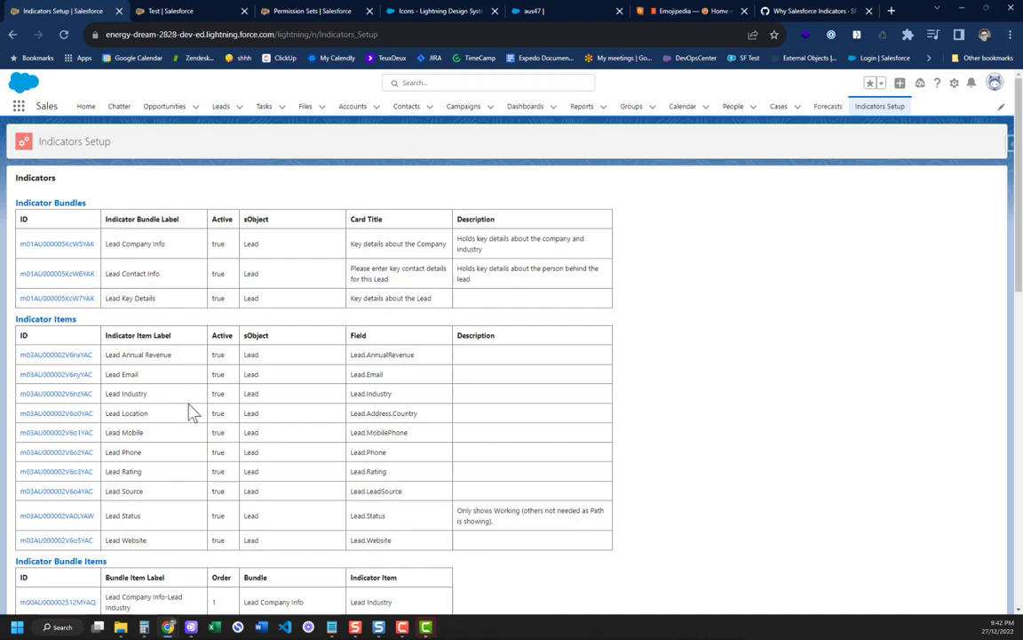
# - Review the Indicator Bundle Items and Indicator Item Extensions tables, check the Test lead's cards, and return to the start of the setup page
pyautogui.scroll(-10, 180, 411)
pyautogui.scroll(5, 167, 337)
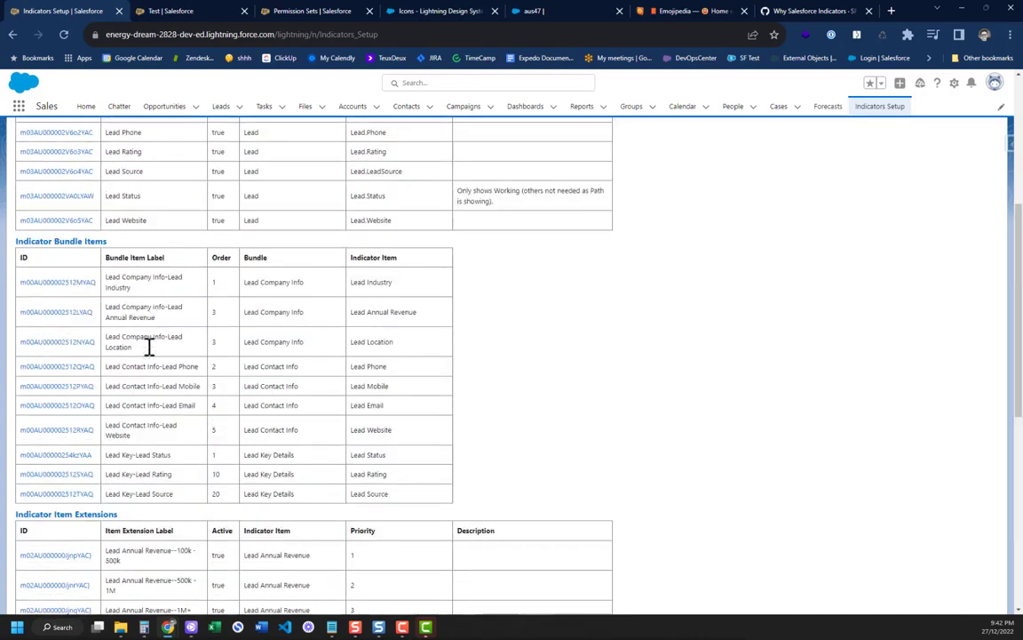
pyautogui.scroll(-3, 156, 444)
pyautogui.scroll(-2, 157, 444)
pyautogui.scroll(6, 157, 444)
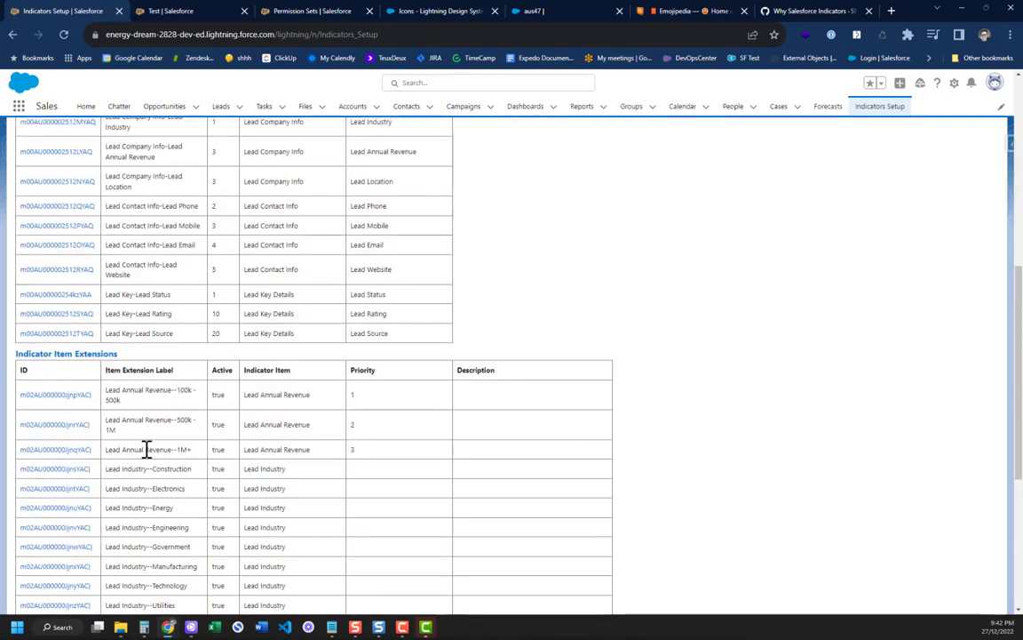
pyautogui.click(164, 12)
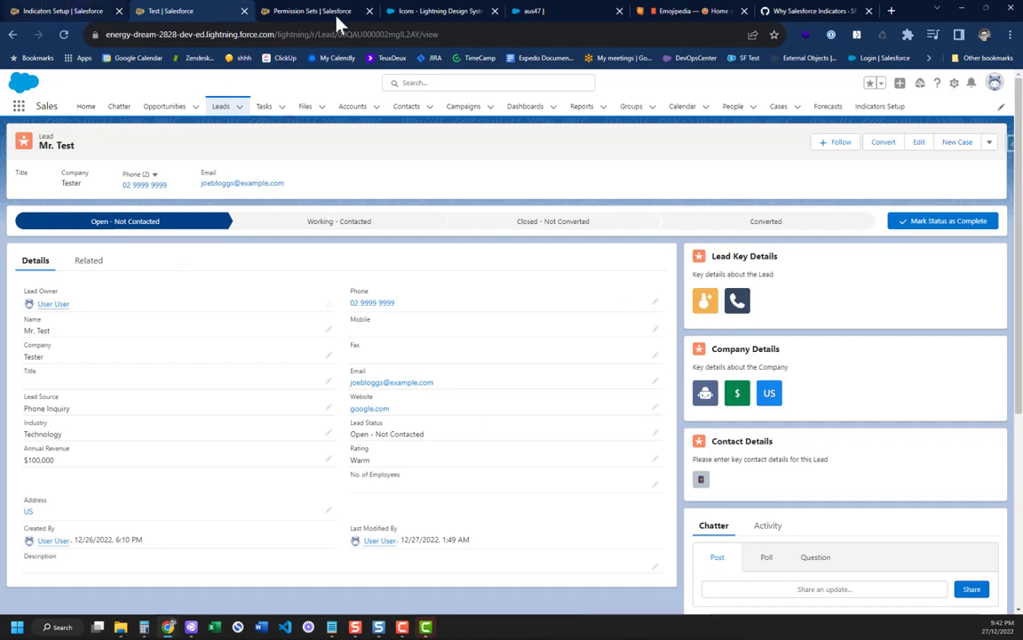
pyautogui.click(33, 12)
pyautogui.scroll(6, 191, 298)
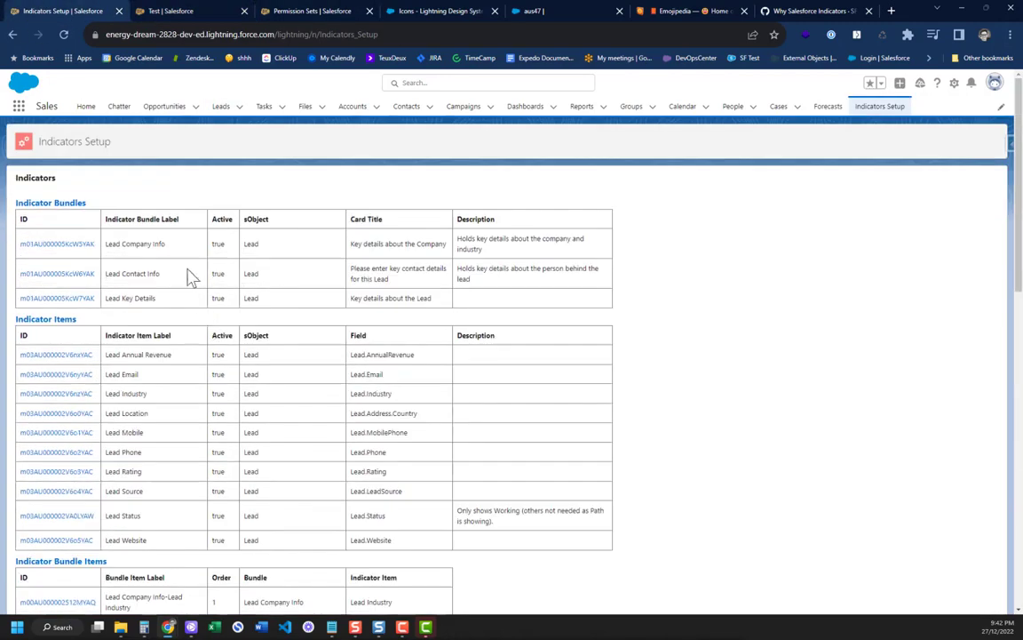
# - Open the Indicator Bundles list from the setup page, and reach the same records through Custom Metadata Types by searching Setup for "Custom Met"
pyautogui.click(58, 206)
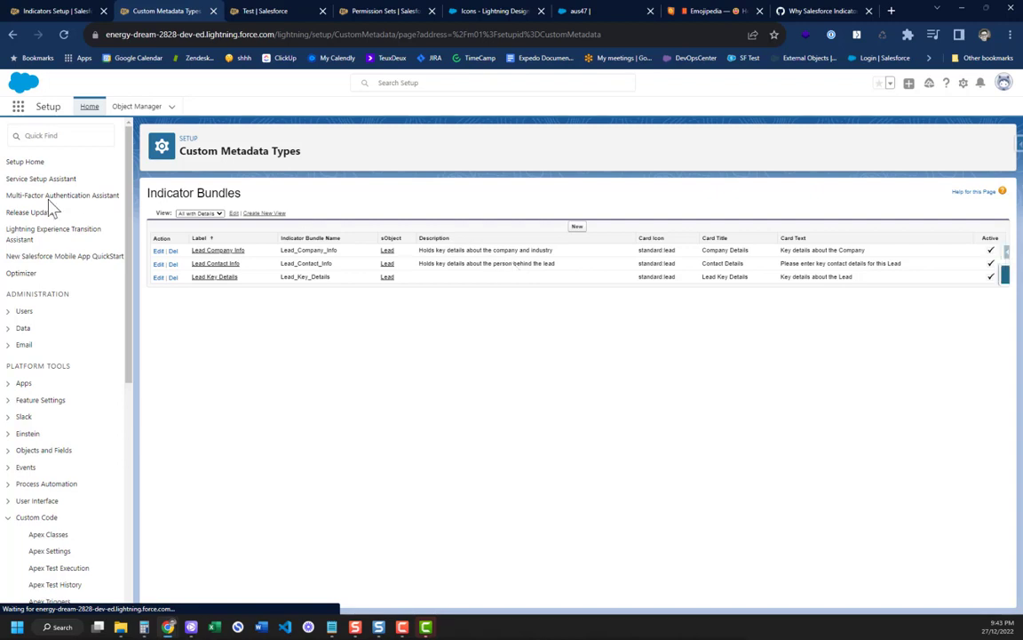
pyautogui.click(44, 138)
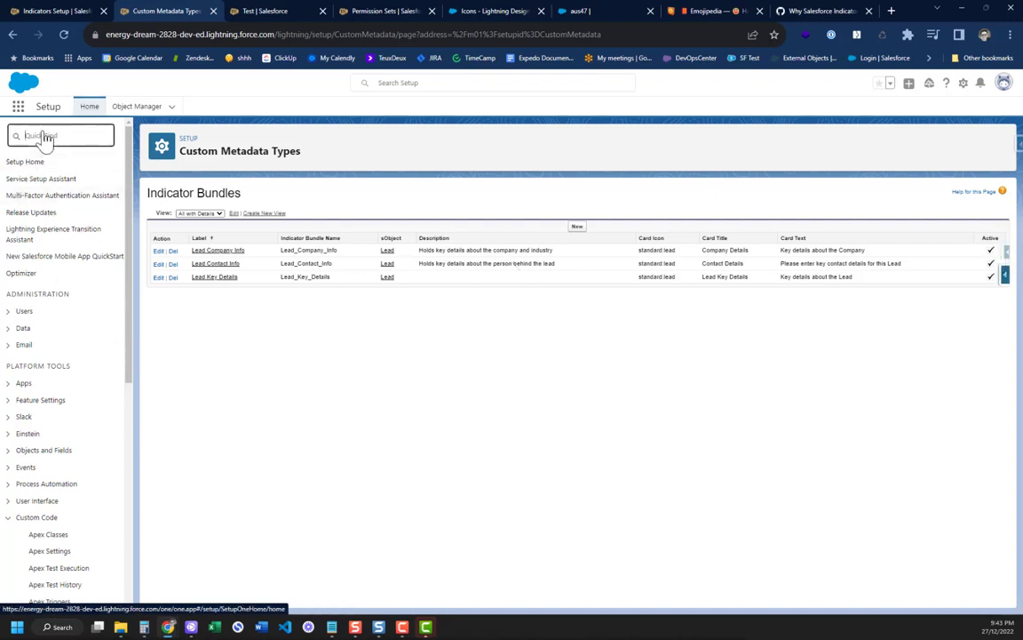
pyautogui.write('c')
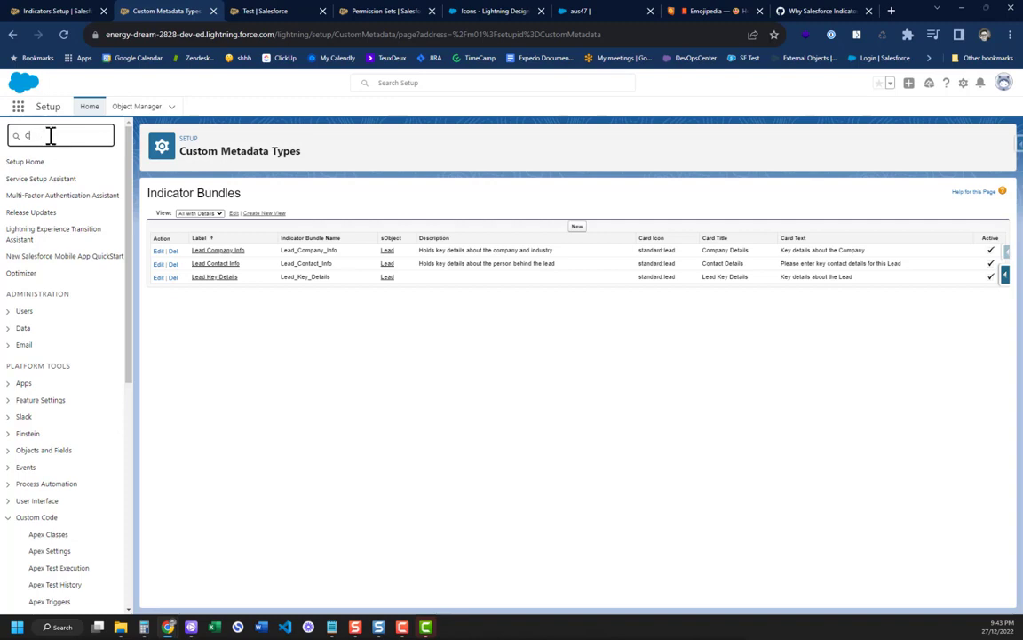
pyautogui.write('ustom Met')
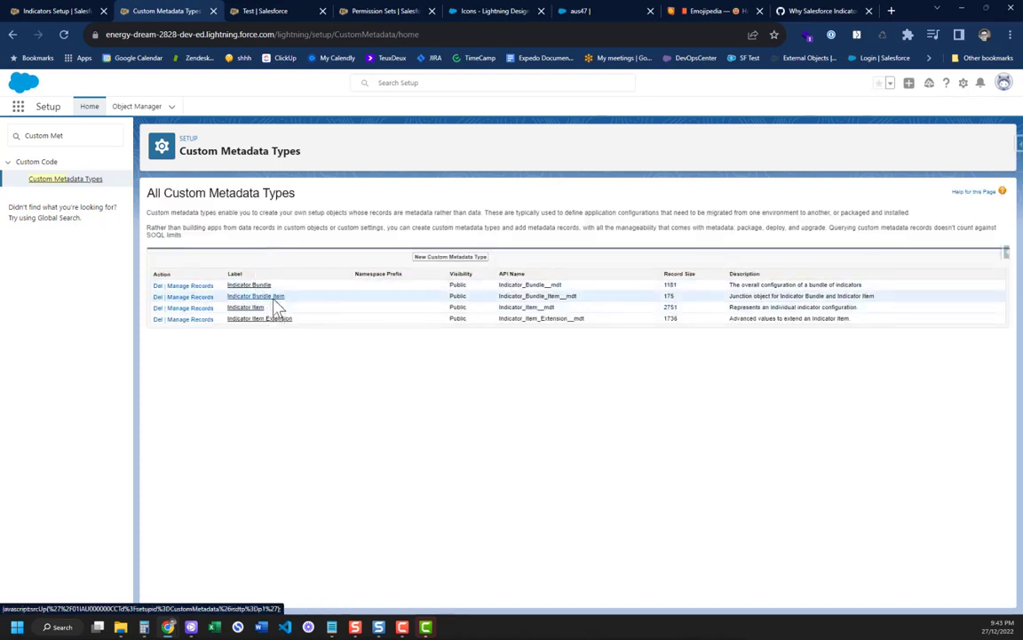
pyautogui.click(182, 286)
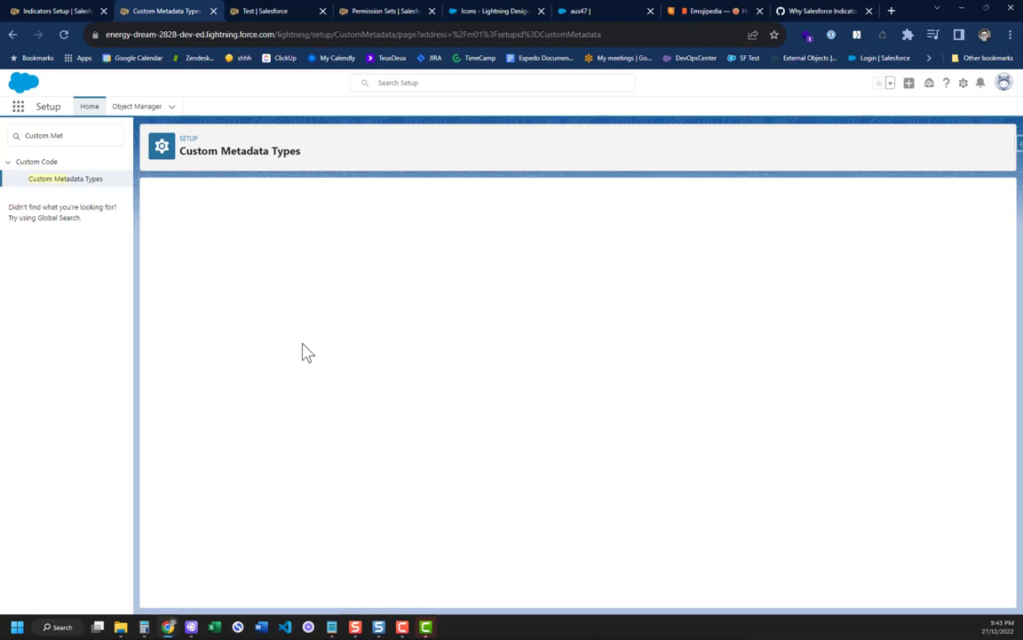
# - Compare the Indicator Bundles records with the setup page and the Test lead's cards, and open the Lead Key Details bundle
pyautogui.click(11, 9)
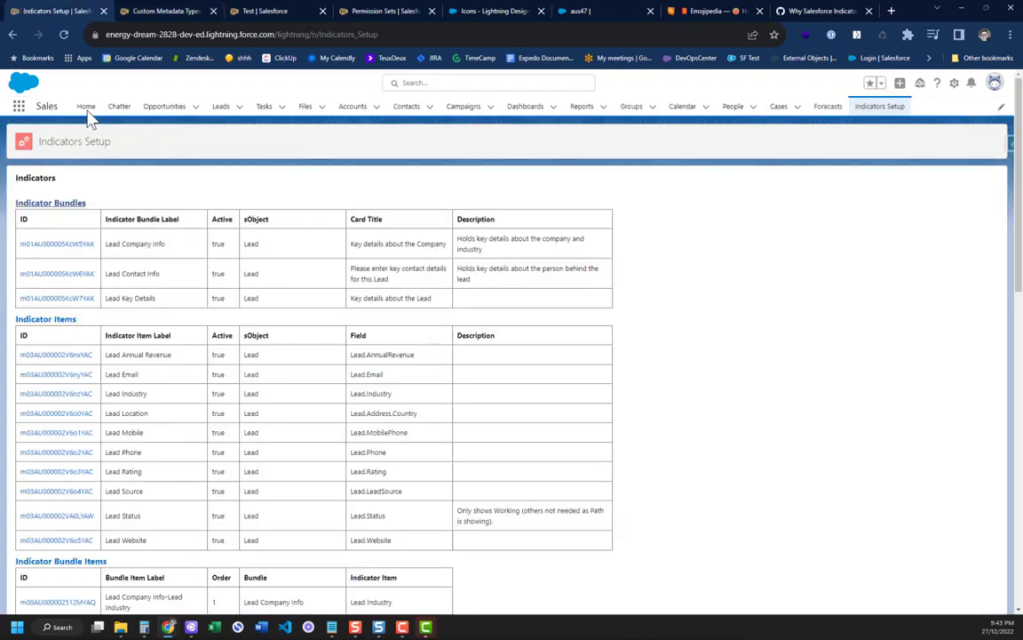
pyautogui.click(126, 9)
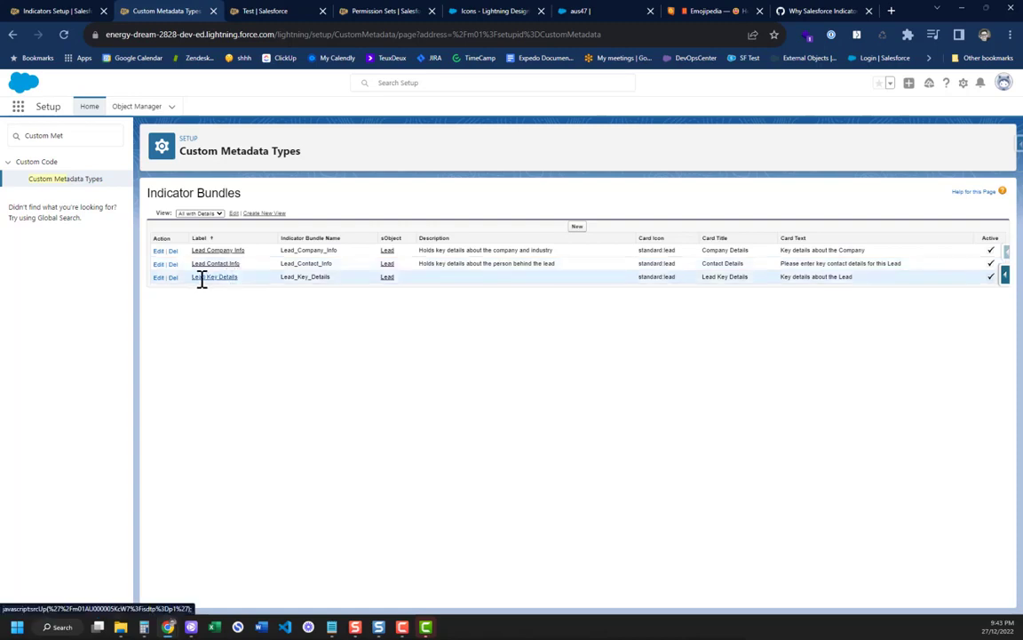
pyautogui.click(35, 11)
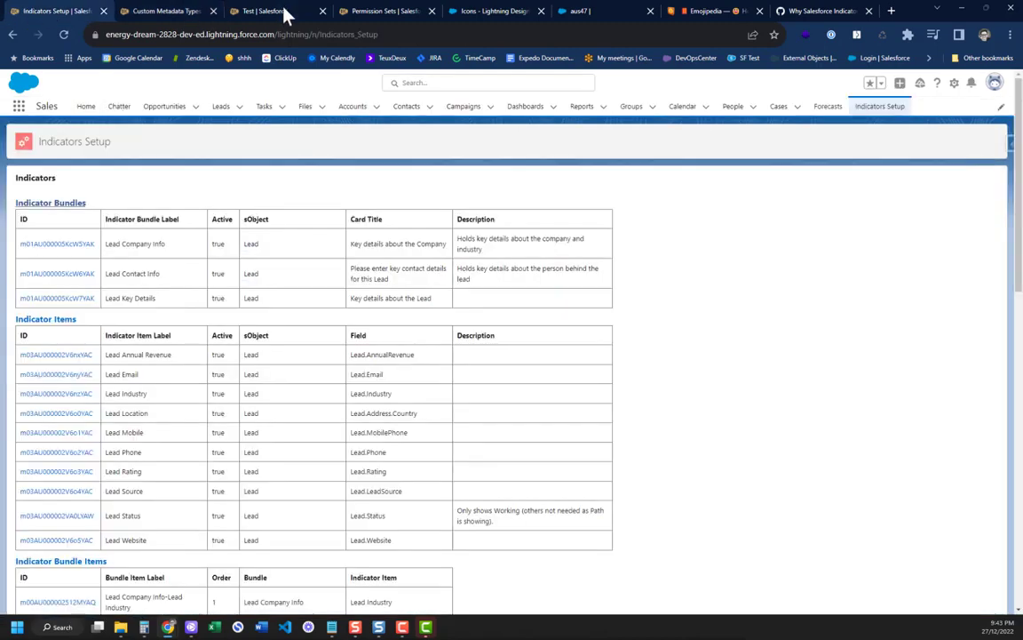
pyautogui.click(262, 11)
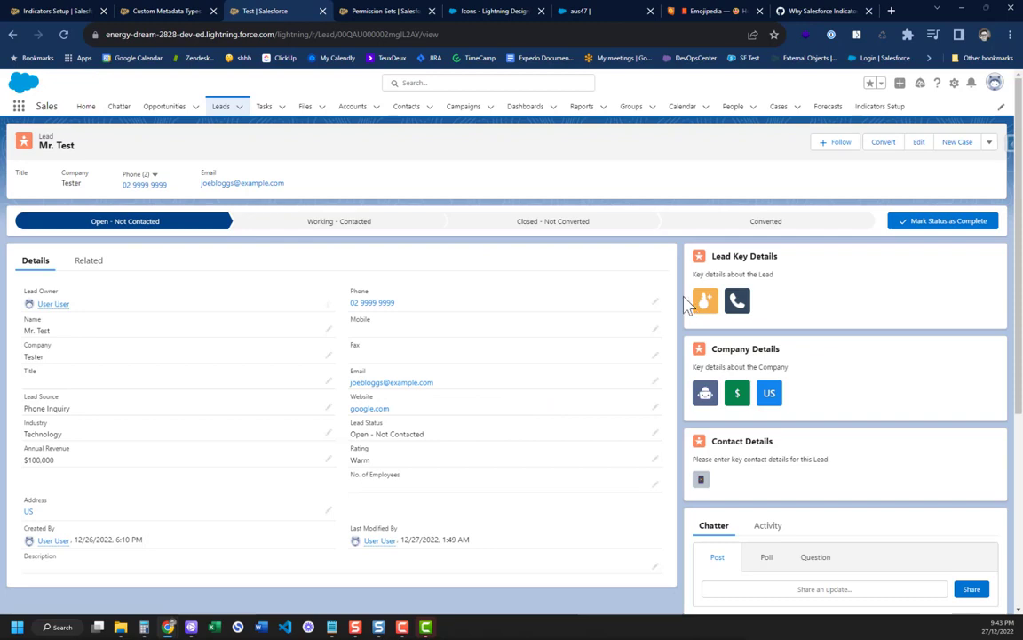
pyautogui.click(140, 11)
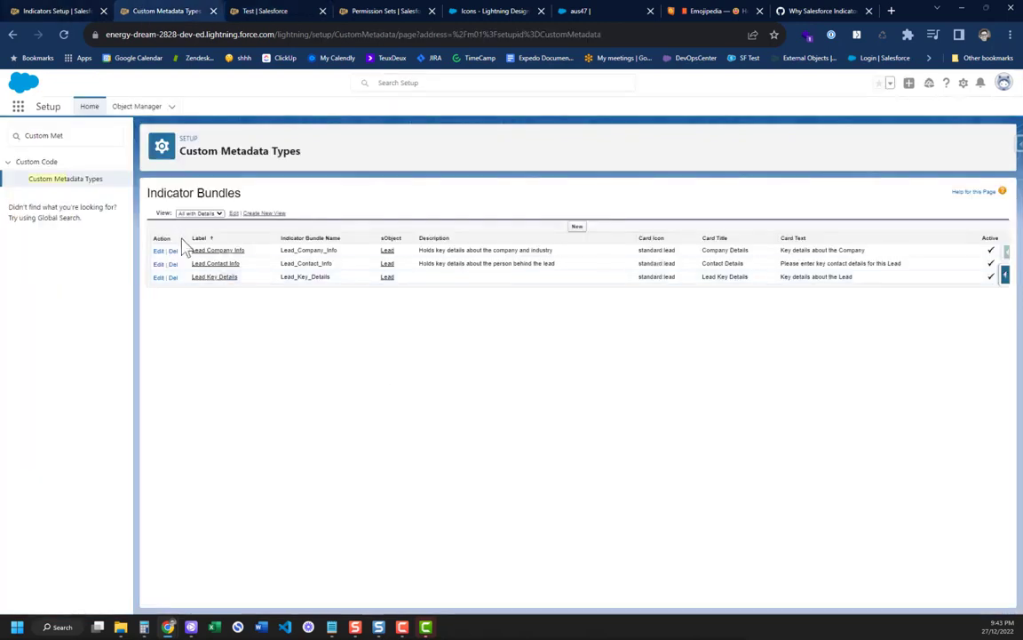
pyautogui.click(213, 279)
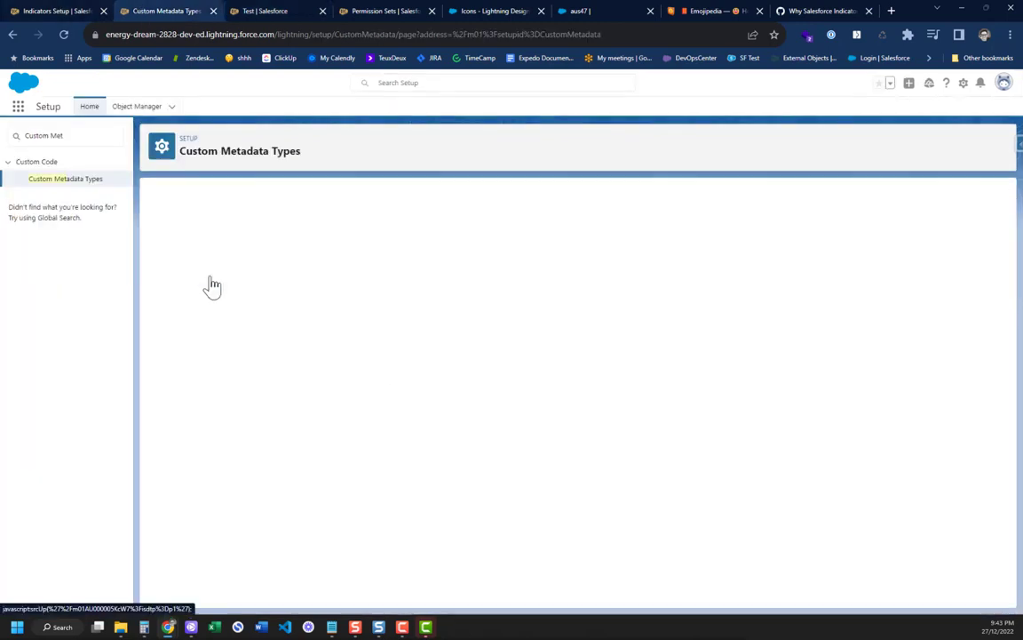
# - Open the Lead Status indicator item from the setup page and highlight the formula of the Lead object's Is Working field
pyautogui.click(52, 9)
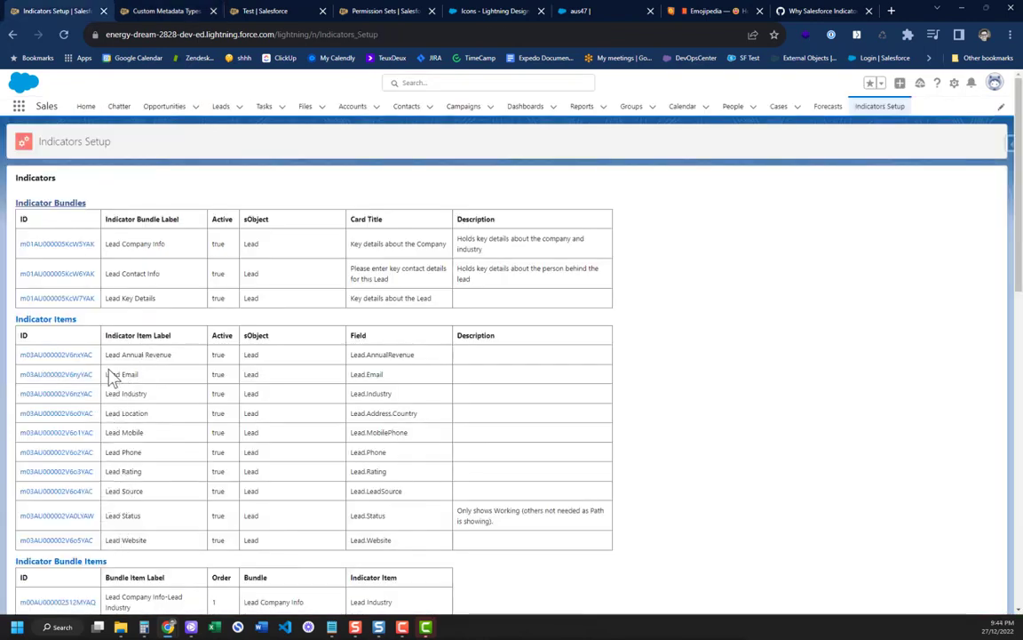
pyautogui.click(61, 524)
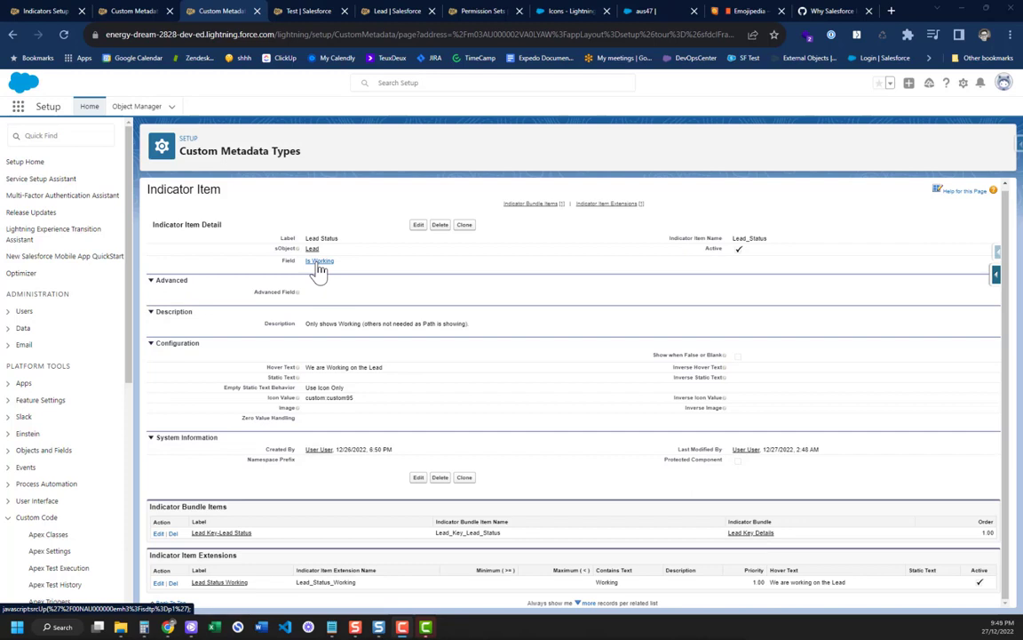
pyautogui.click(401, 12)
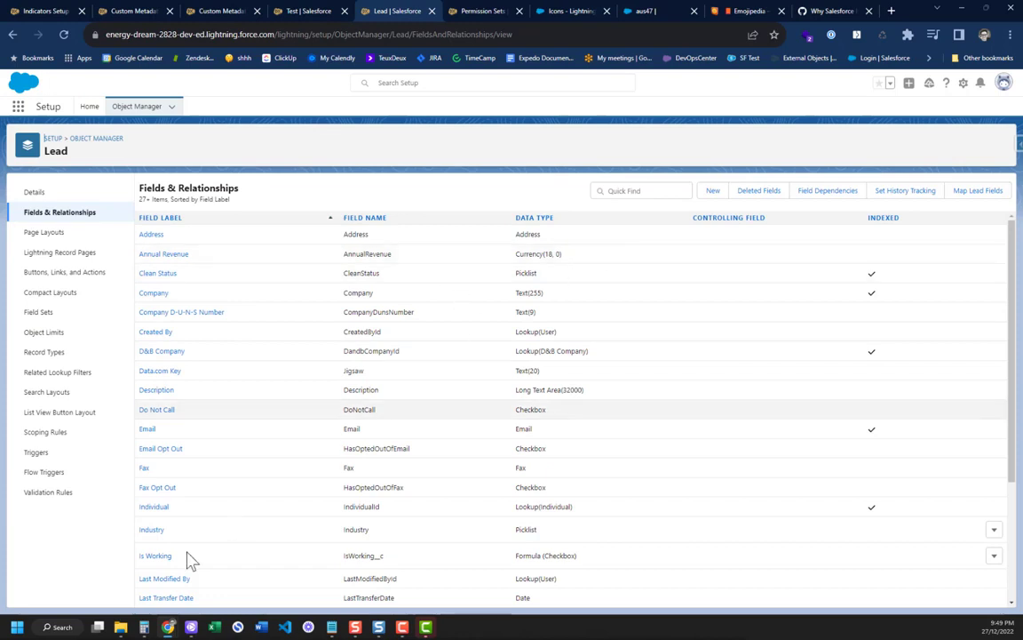
pyautogui.click(154, 556)
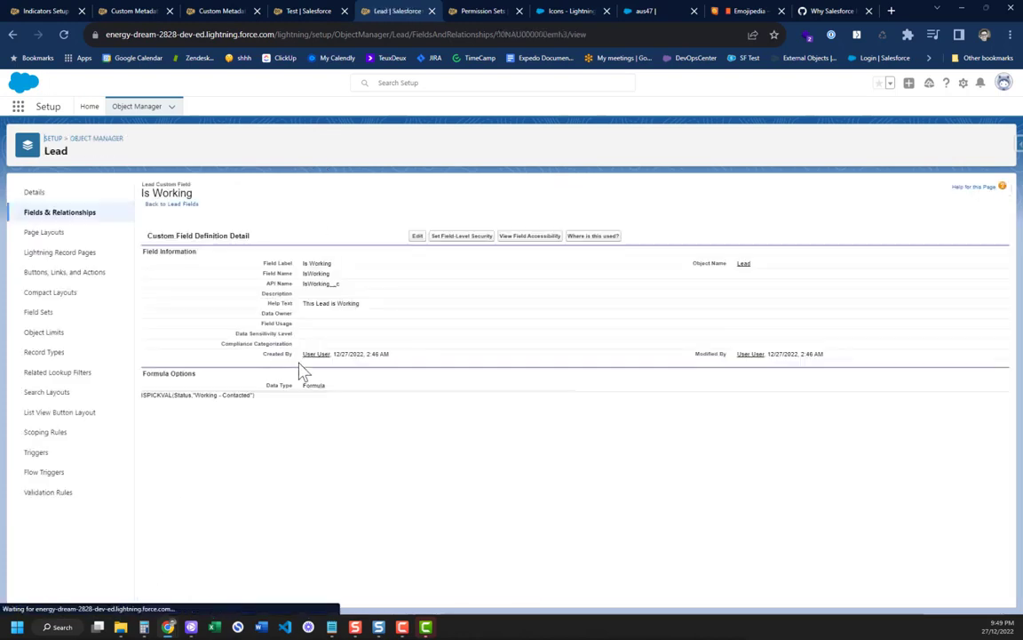
pyautogui.moveTo(143, 396); pyautogui.dragTo(265, 397)
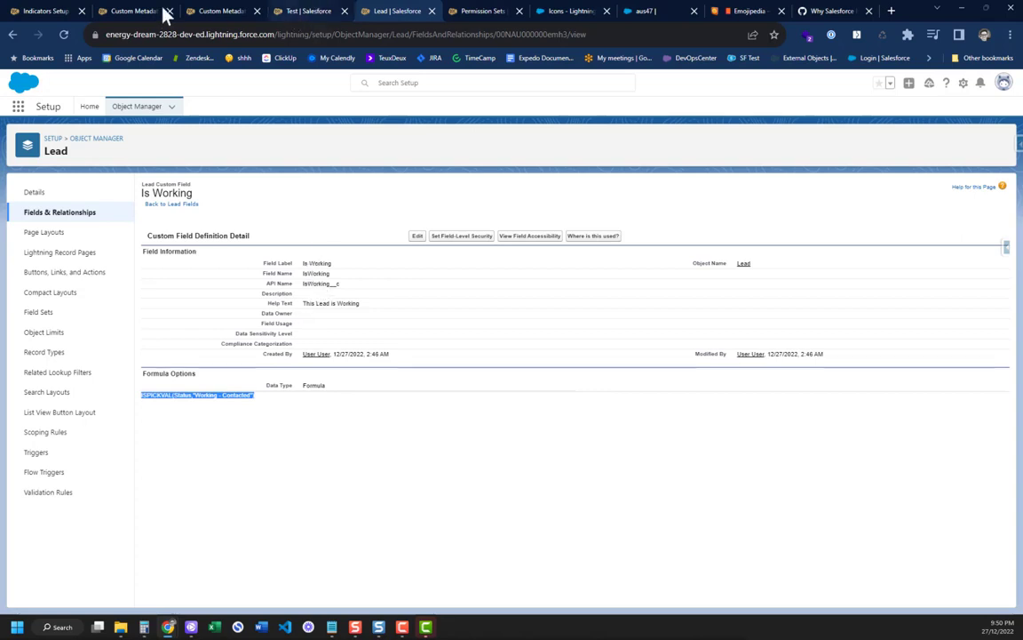
# - Return to the Lead Status indicator item and highlight its description, hover text and icon value, showing the Icon Value help text
pyautogui.click(291, 10)
pyautogui.click(221, 11)
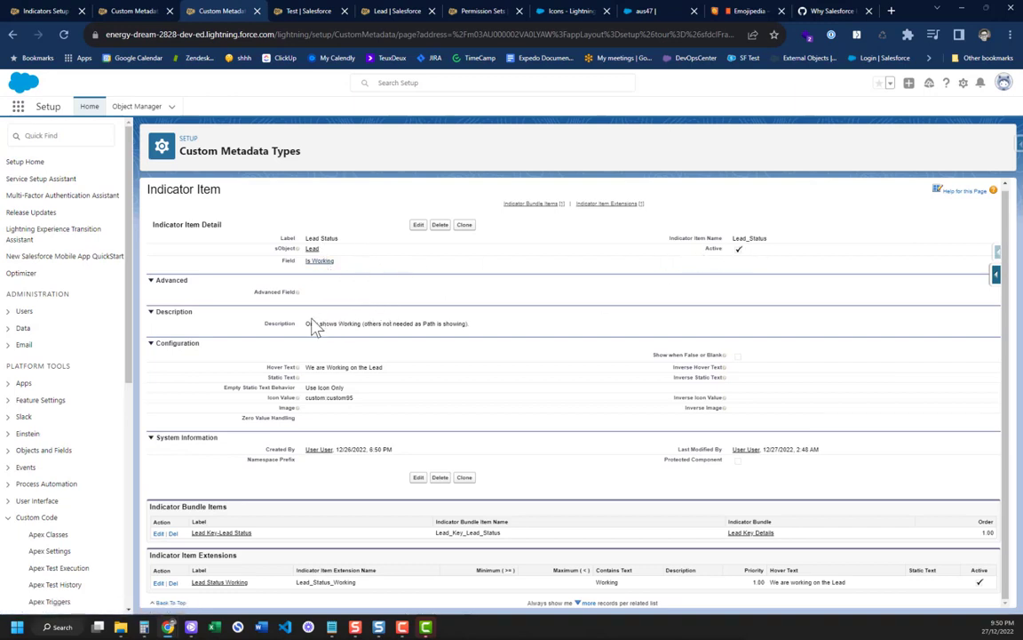
pyautogui.moveTo(309, 326); pyautogui.dragTo(462, 321)
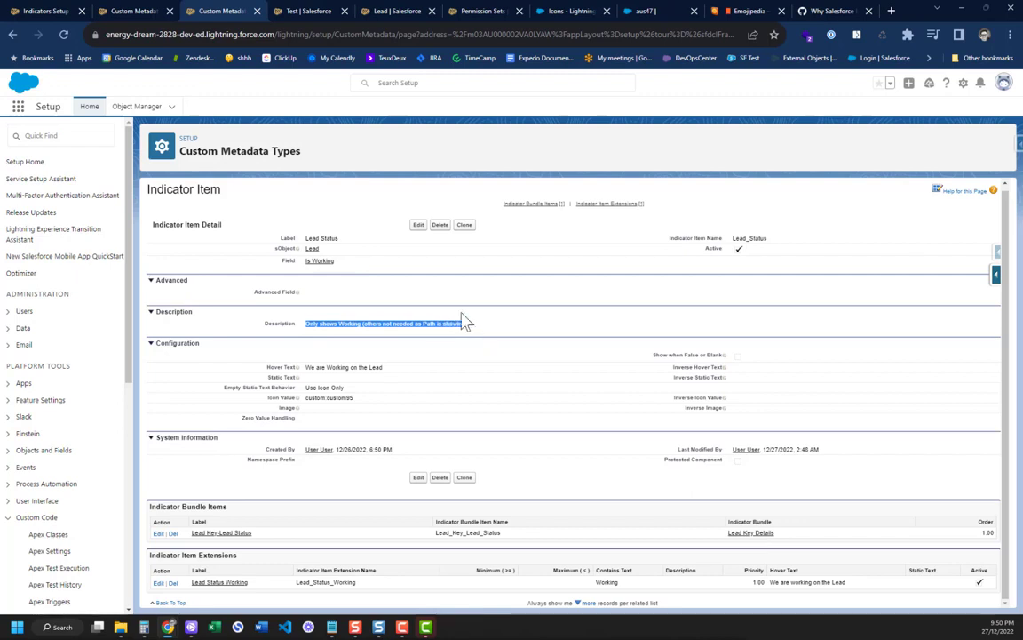
pyautogui.moveTo(462, 321)
pyautogui.mouseDown()
pyautogui.moveTo(467, 337)
pyautogui.moveTo(469, 321)
pyautogui.mouseUp()
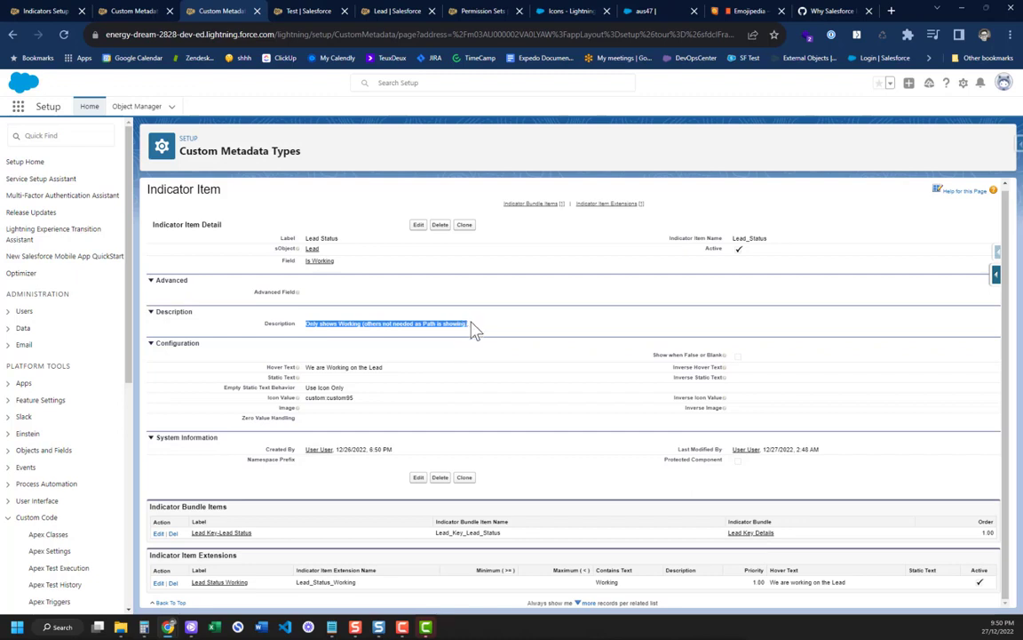
pyautogui.moveTo(308, 366); pyautogui.dragTo(412, 368)
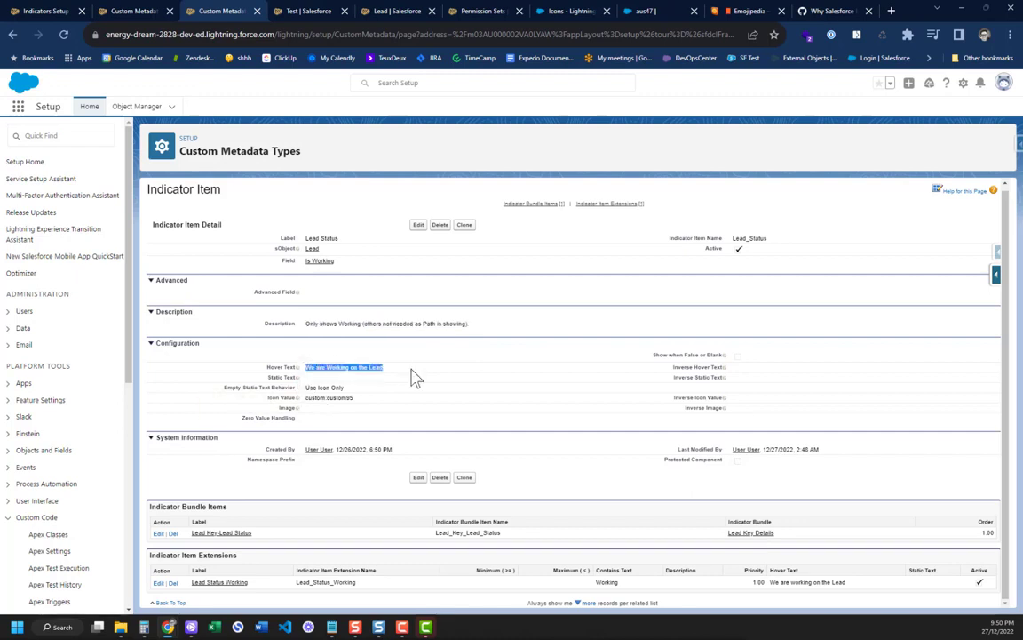
pyautogui.moveTo(306, 389); pyautogui.dragTo(347, 396)
pyautogui.click(314, 399)
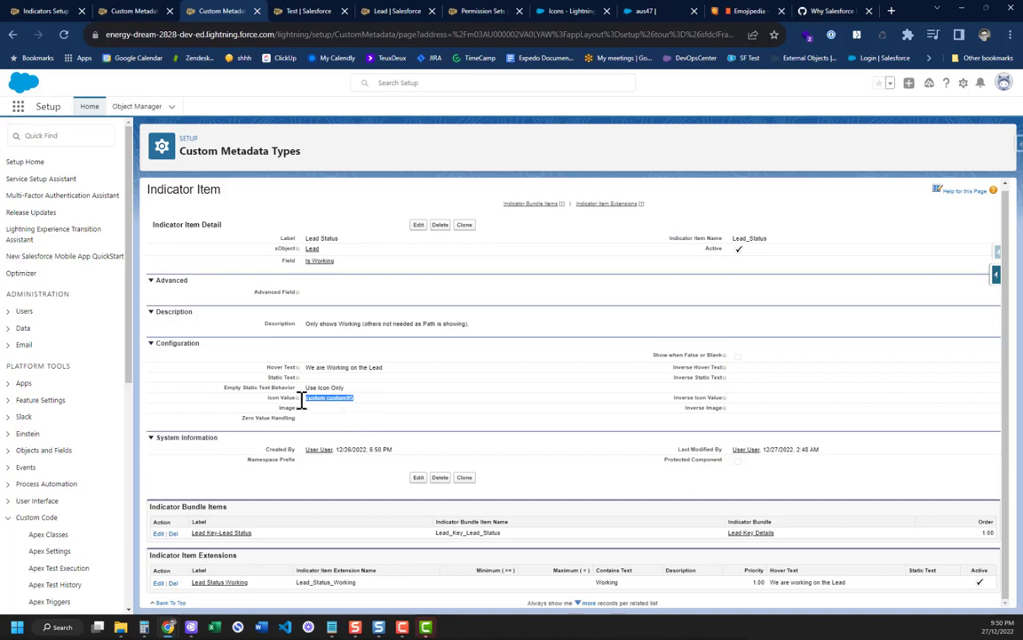
pyautogui.moveTo(299, 400)
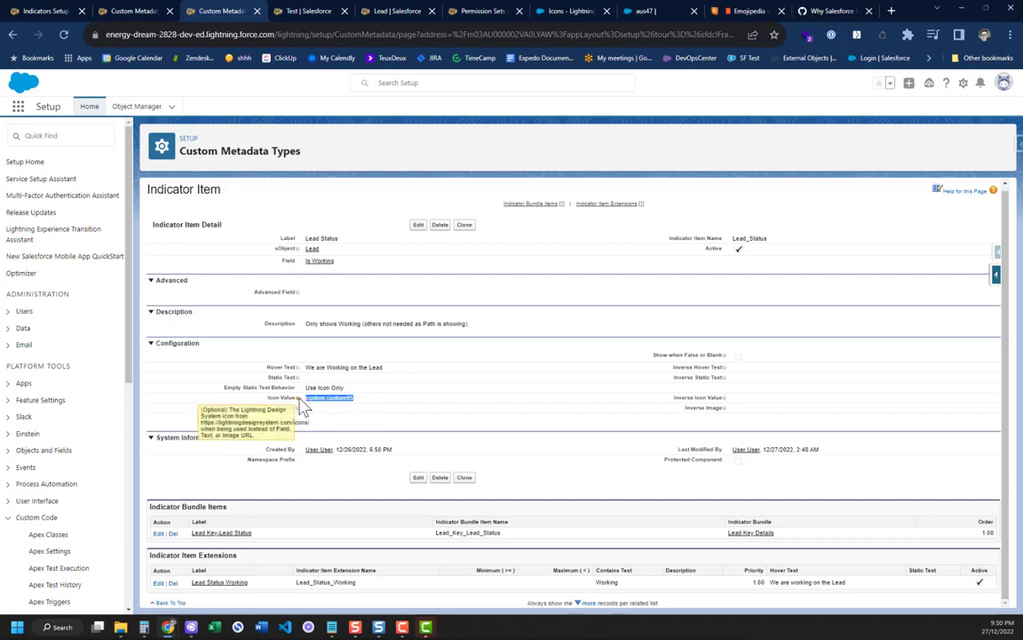
# - Browse the Lightning Design System icons page to examine the icon categories and the names of the standard icons
pyautogui.click(555, 11)
pyautogui.scroll(-20, 530, 298)
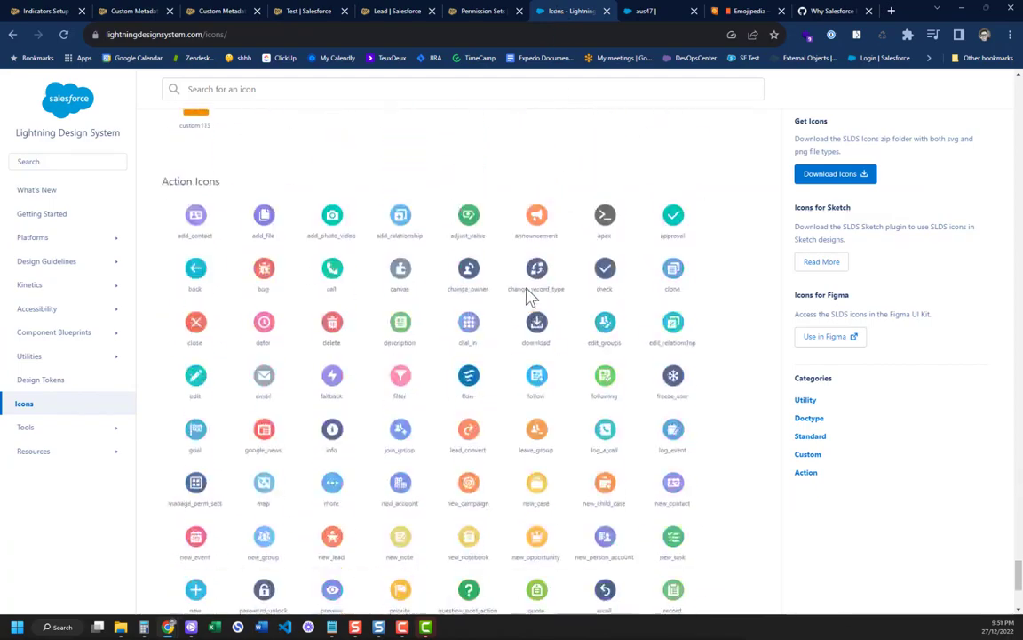
pyautogui.scroll(20, 528, 293)
pyautogui.scroll(-20, 525, 284)
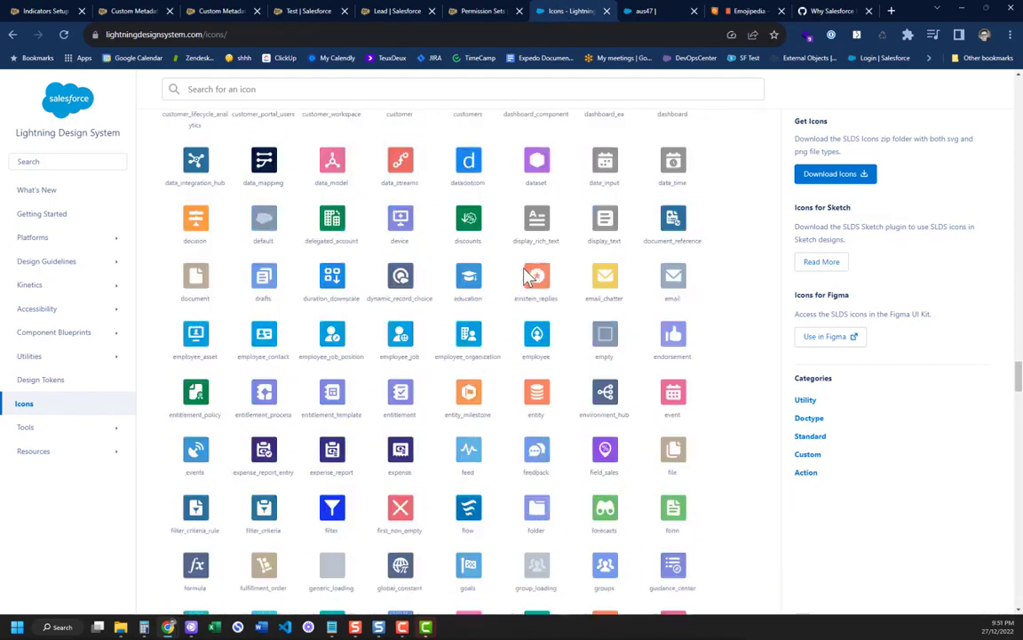
pyautogui.scroll(-15, 524, 277)
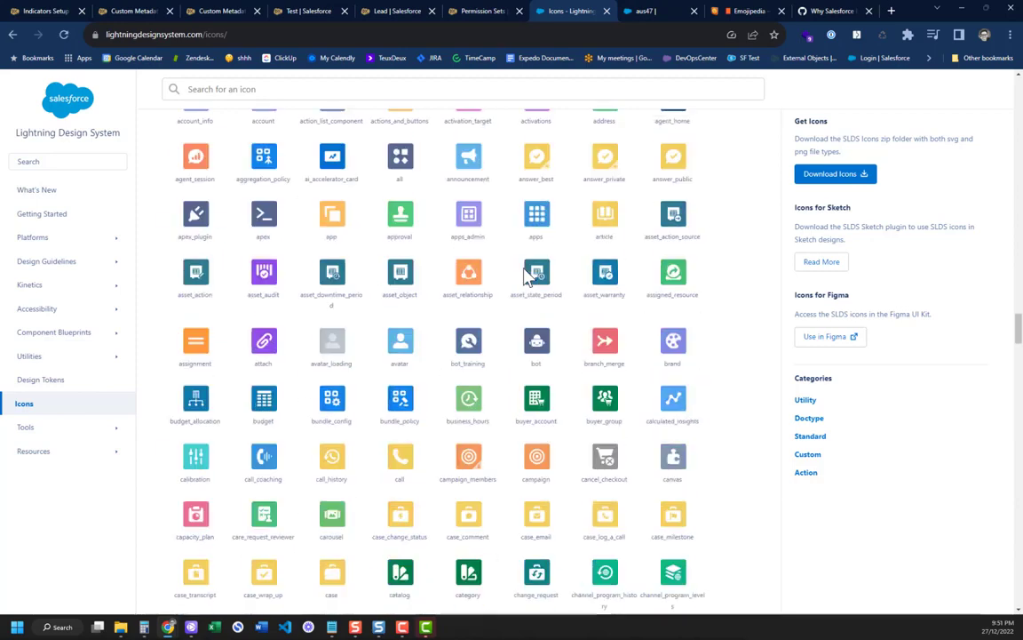
pyautogui.scroll(-4, 436, 287)
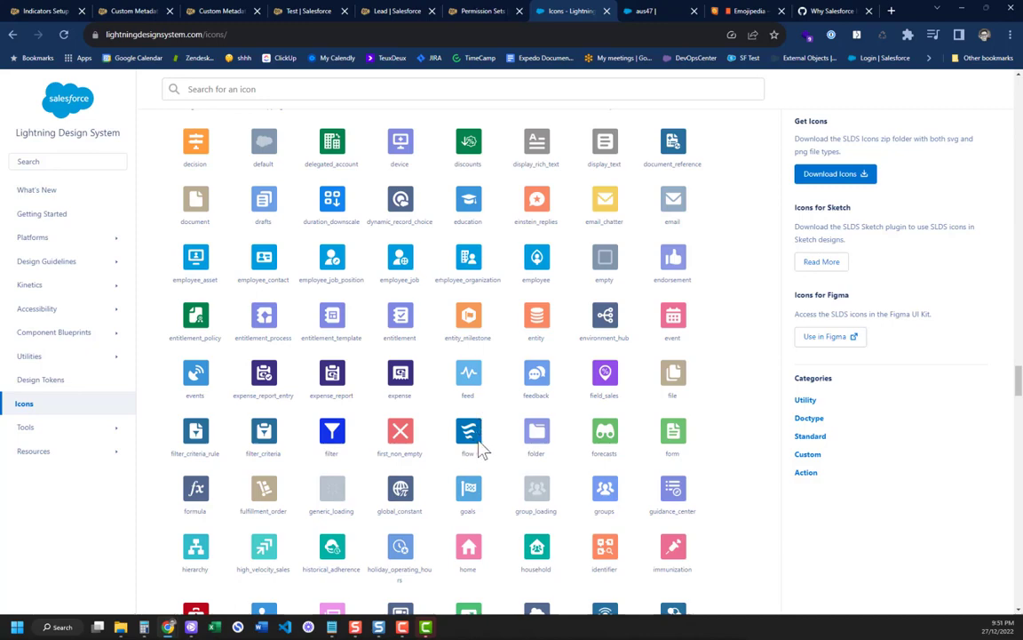
pyautogui.scroll(-1, 480, 444)
pyautogui.scroll(-3, 479, 440)
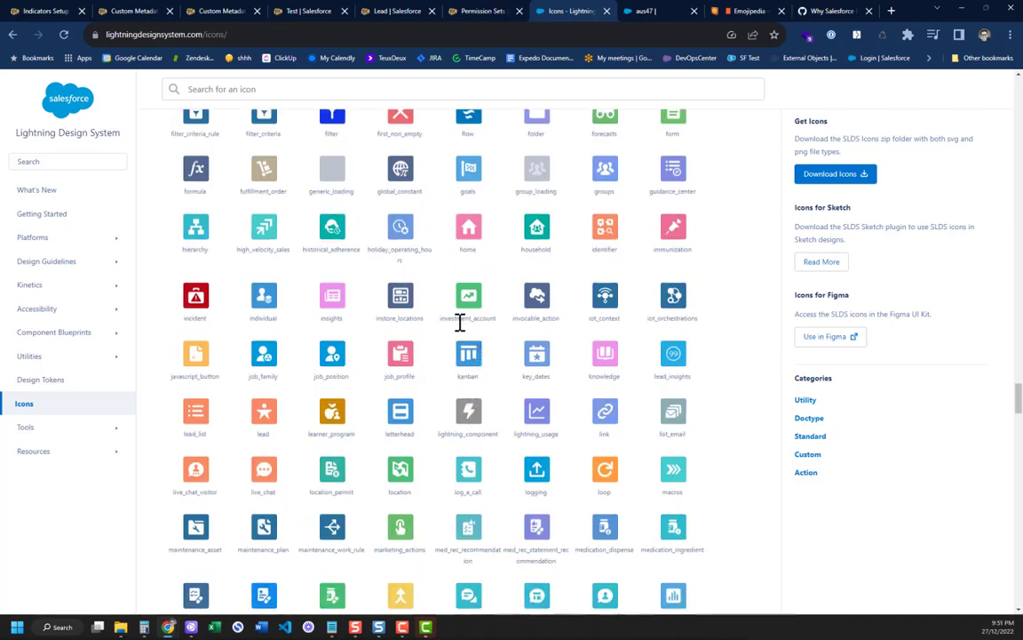
pyautogui.scroll(4, 462, 302)
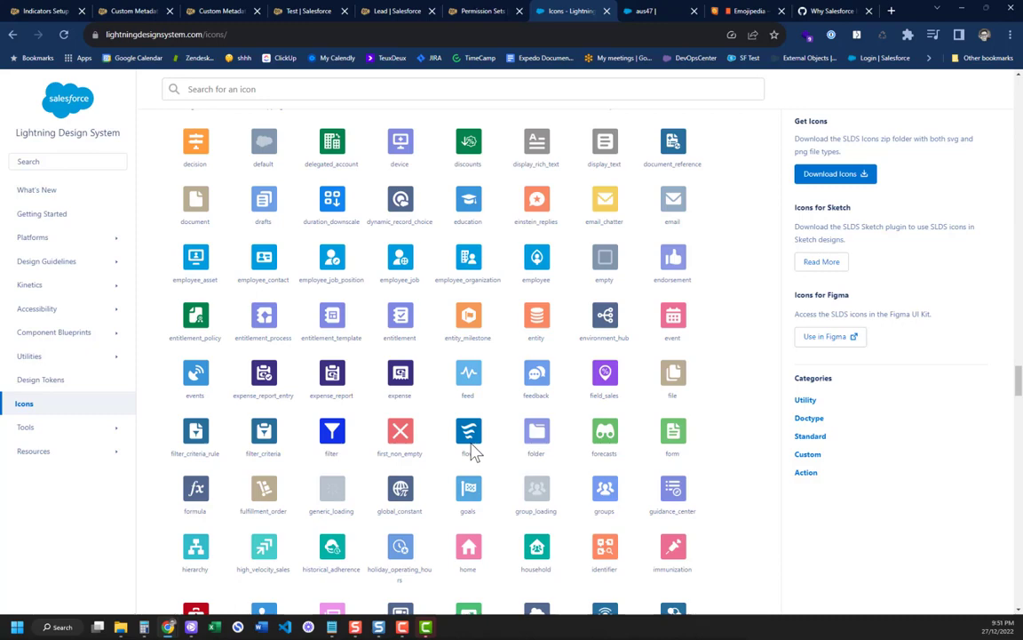
pyautogui.scroll(-5, 473, 453)
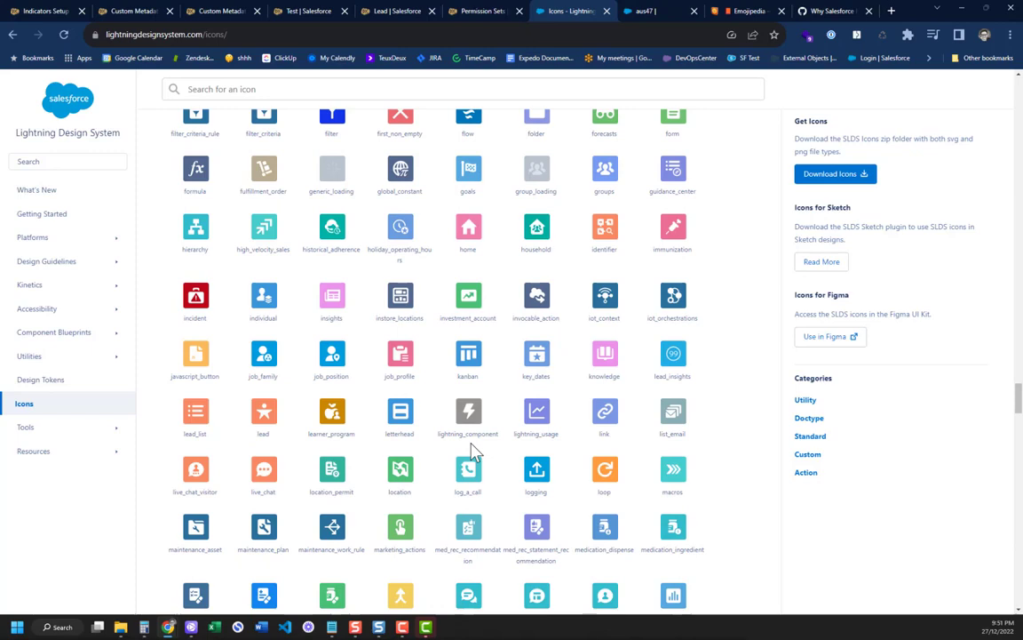
pyautogui.scroll(-10, 473, 452)
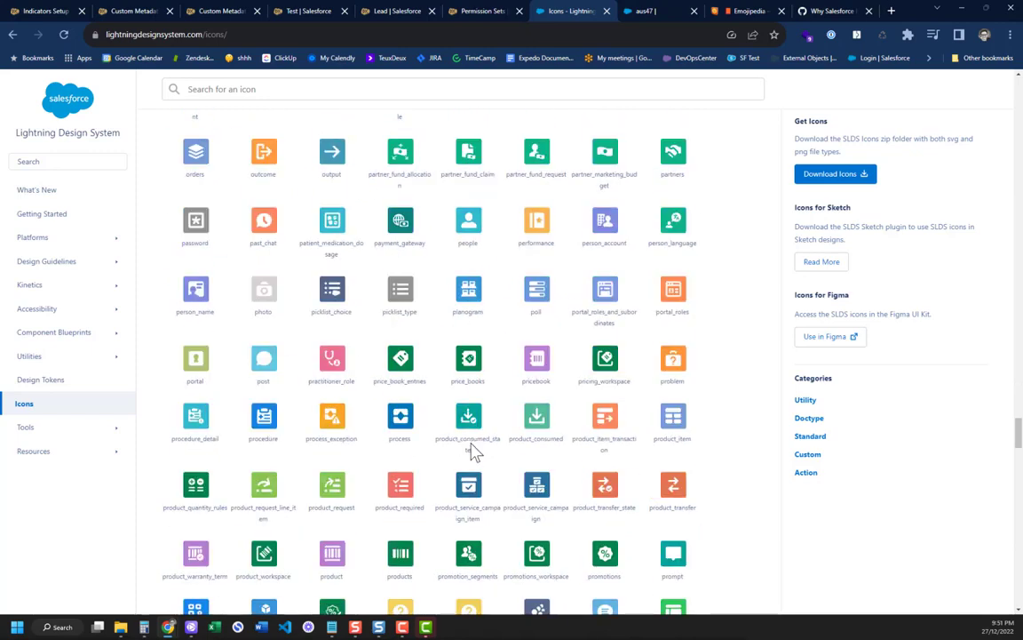
pyautogui.scroll(-6, 474, 452)
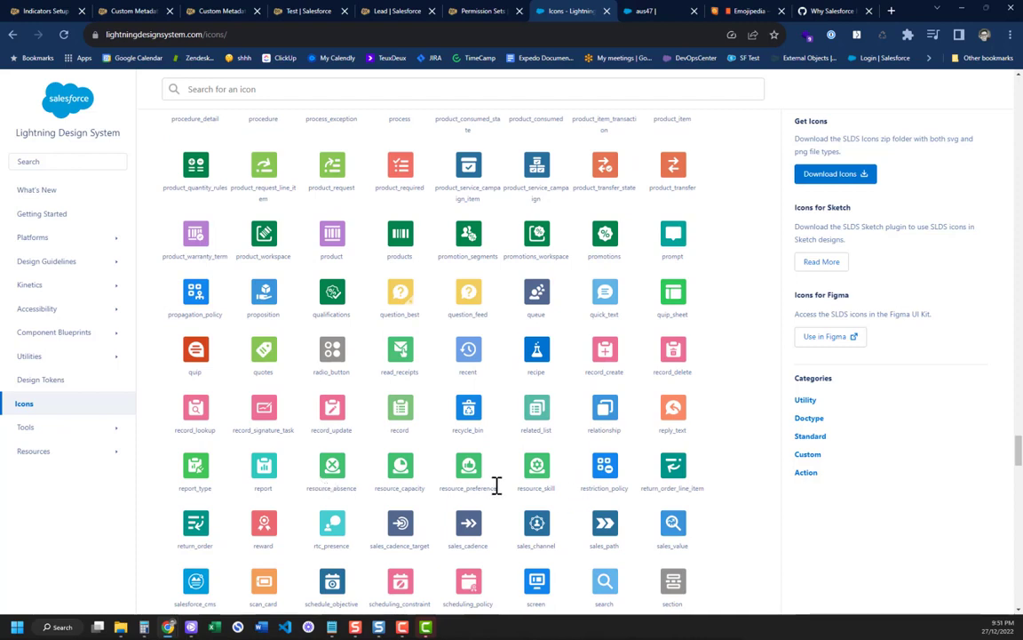
# - Browse the standard icons of the Lightning Design System to examine their designs and names
pyautogui.scroll(-5, 497, 486)
pyautogui.scroll(-5, 499, 484)
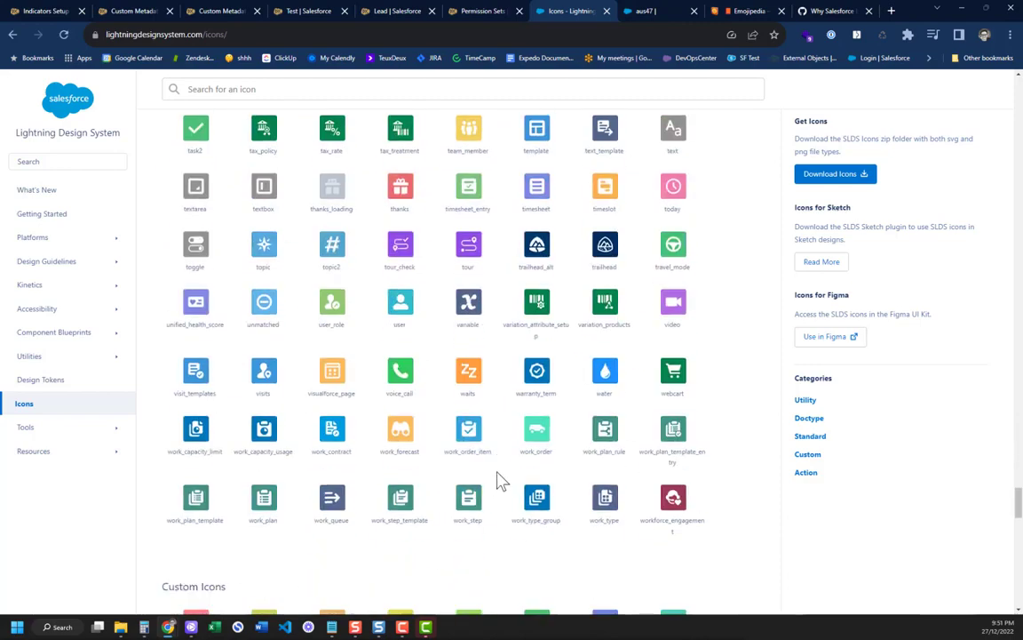
pyautogui.scroll(10, 346, 405)
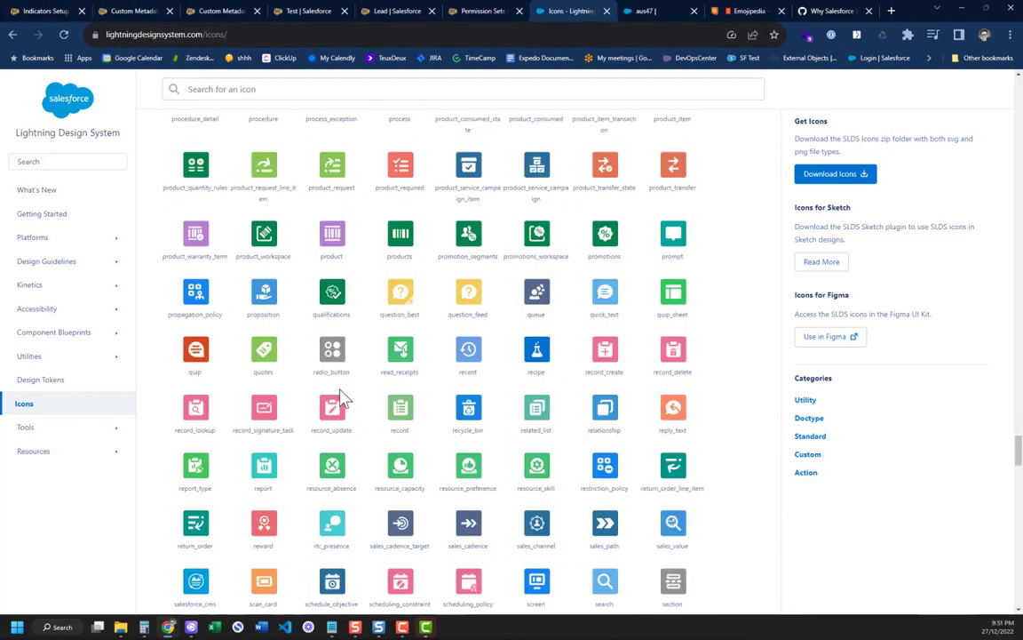
pyautogui.scroll(5, 343, 400)
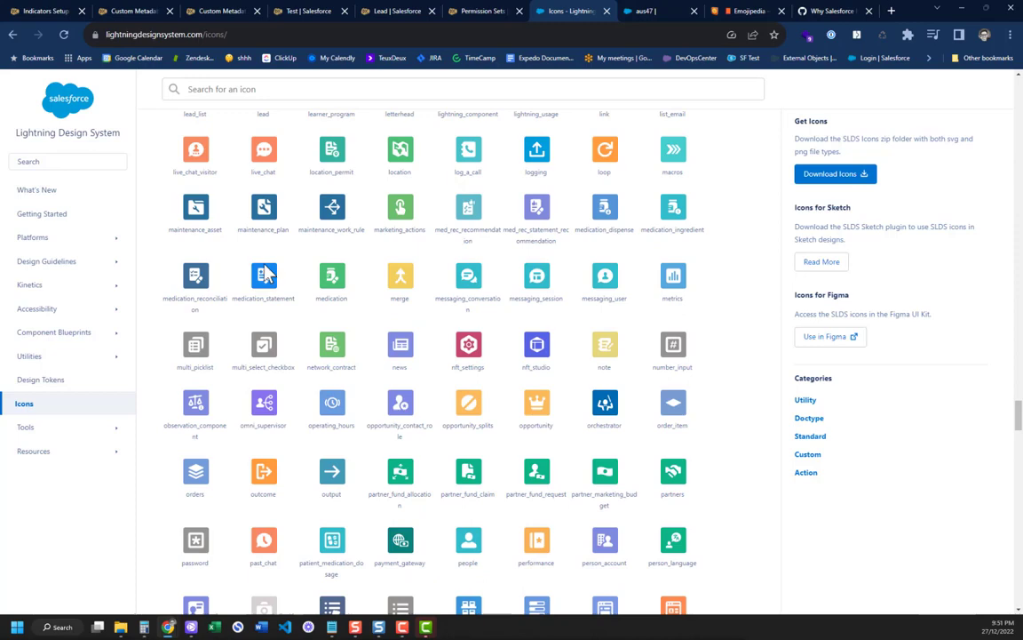
pyautogui.scroll(3, 306, 275)
pyautogui.scroll(-3, 488, 290)
pyautogui.scroll(-3, 485, 288)
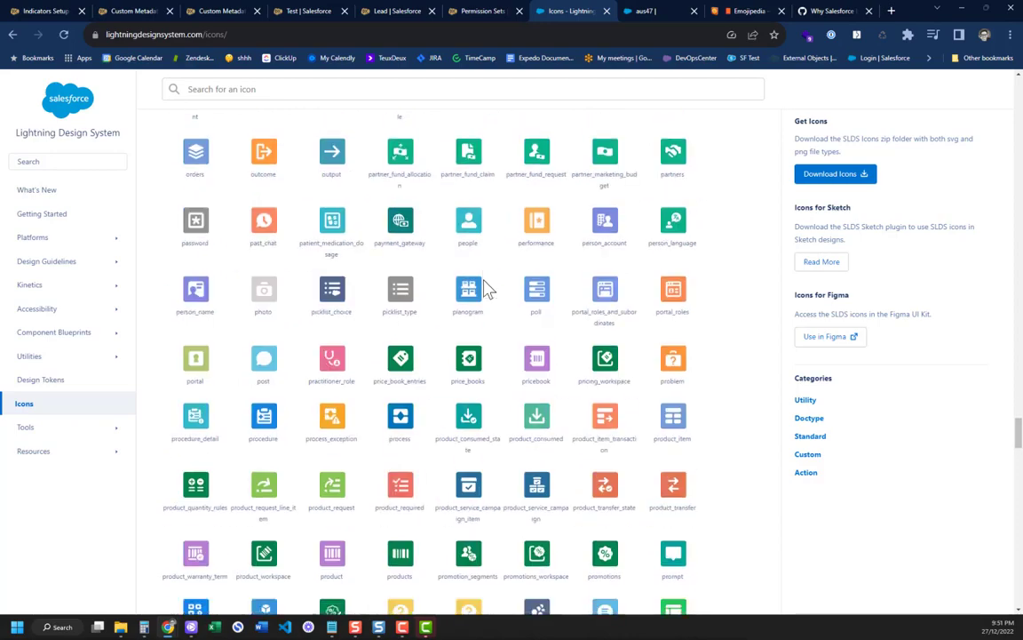
pyautogui.scroll(-3, 485, 289)
pyautogui.scroll(-6, 485, 289)
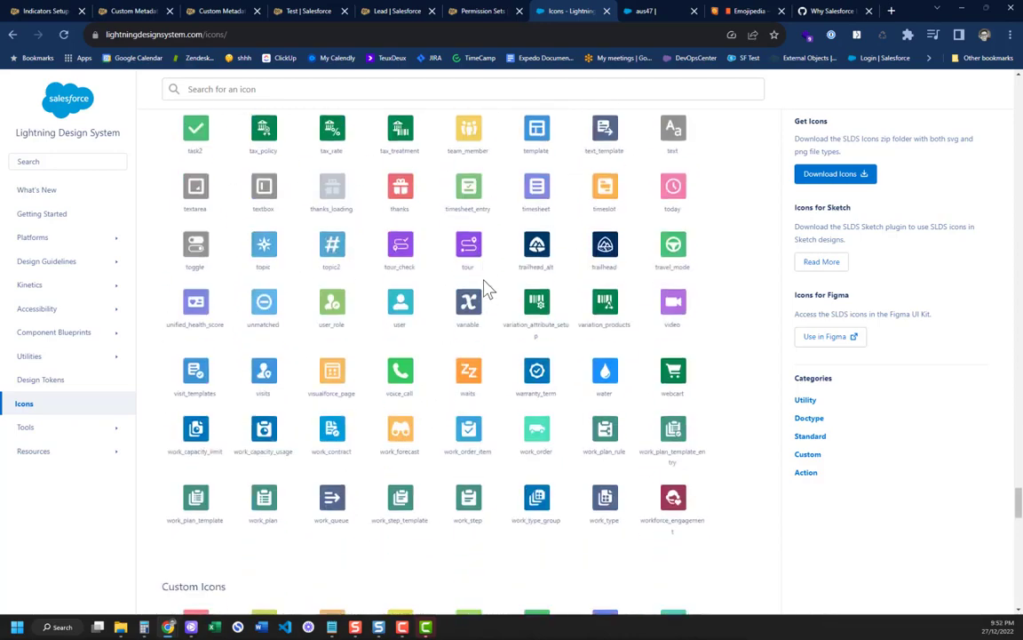
# - Examine the Custom Icons category of the Lightning Design System and highlight the custom95 icon name
pyautogui.scroll(-6, 485, 290)
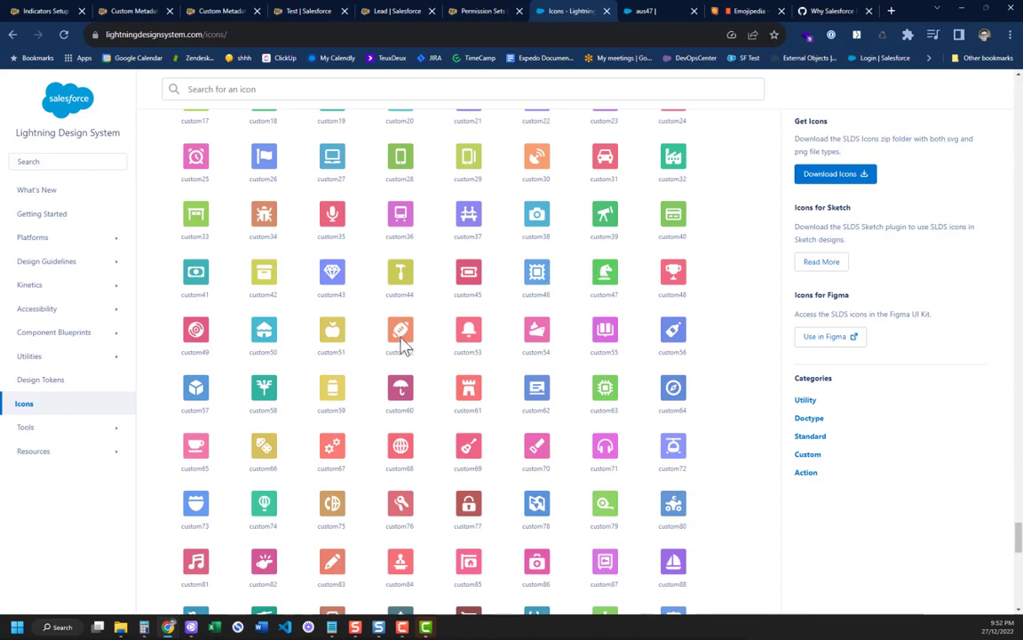
pyautogui.scroll(-3, 583, 448)
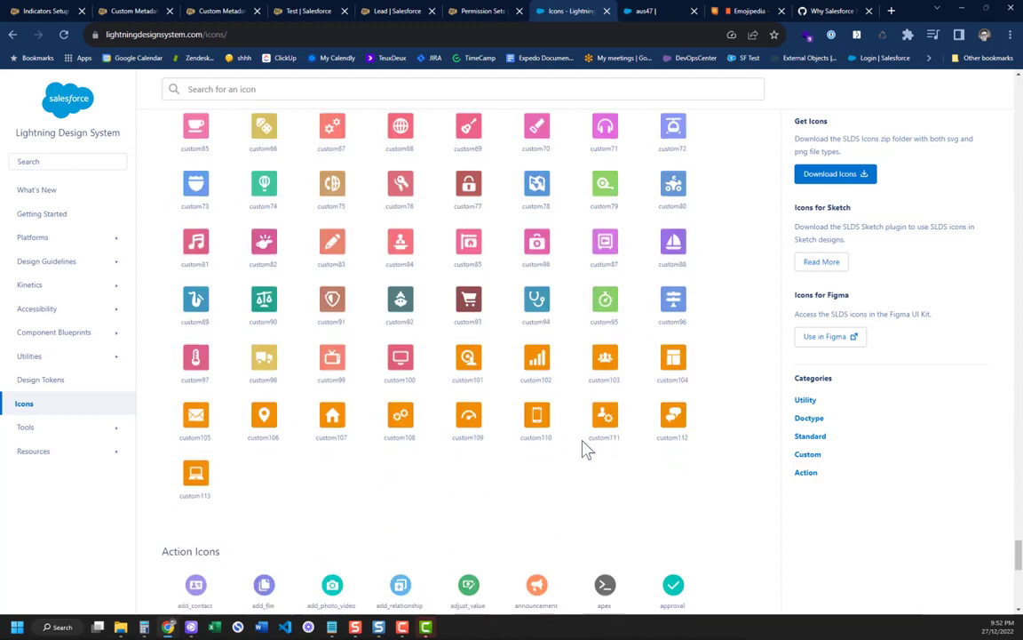
pyautogui.doubleClick(603, 321)
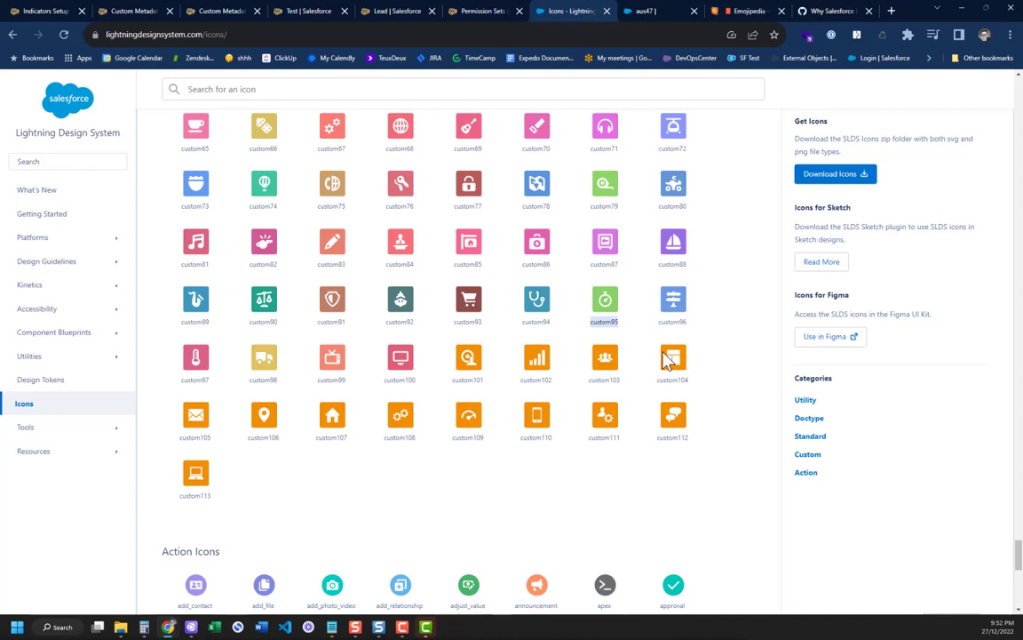
pyautogui.scroll(6, 510, 297)
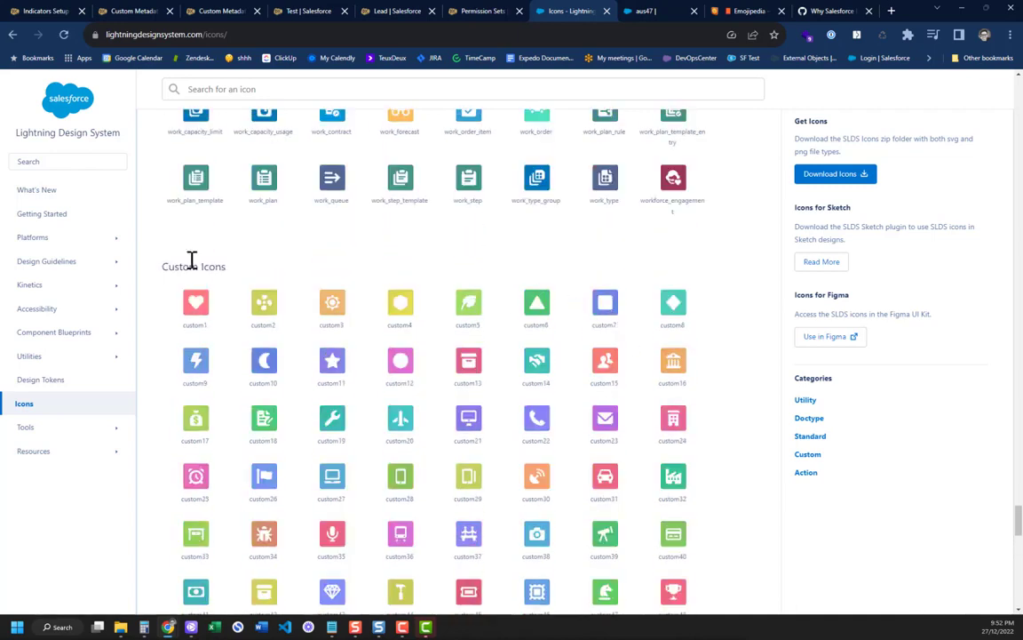
pyautogui.scroll(-9, 569, 430)
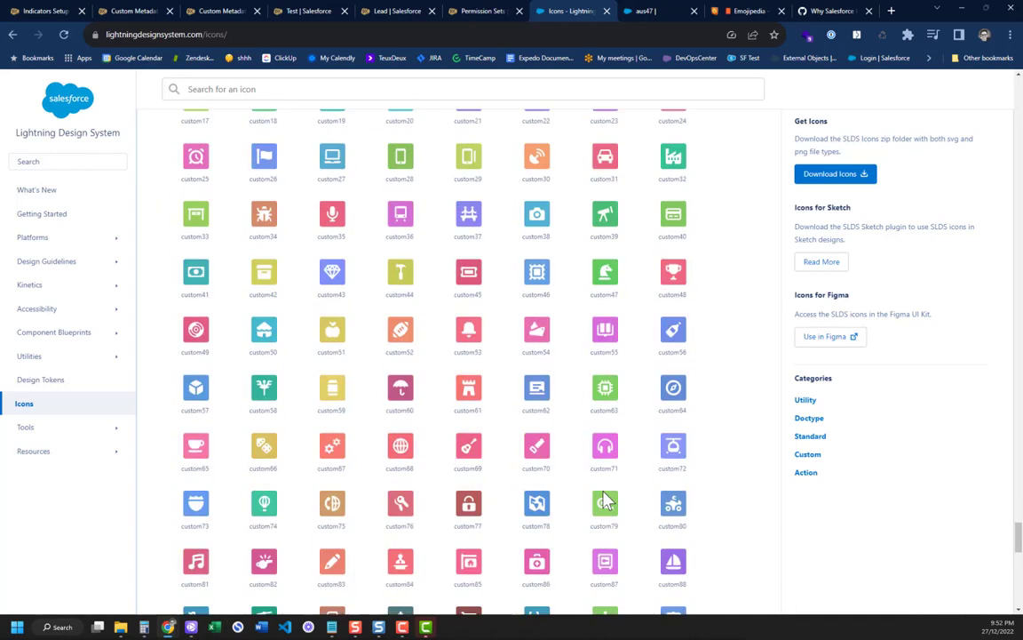
pyautogui.scroll(6, 616, 391)
pyautogui.scroll(10, 383, 395)
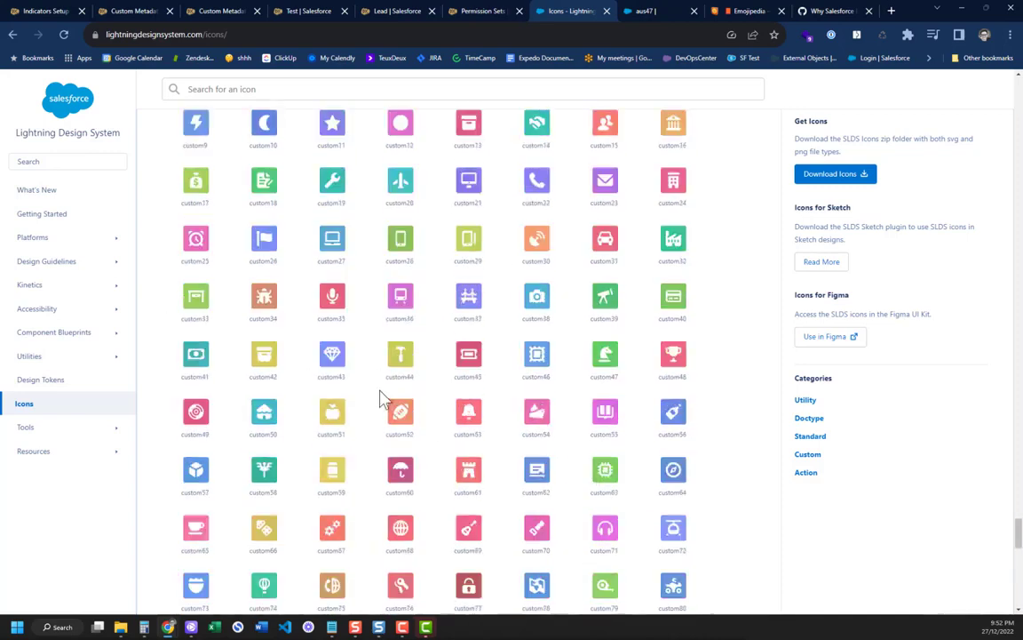
pyautogui.scroll(3, 384, 395)
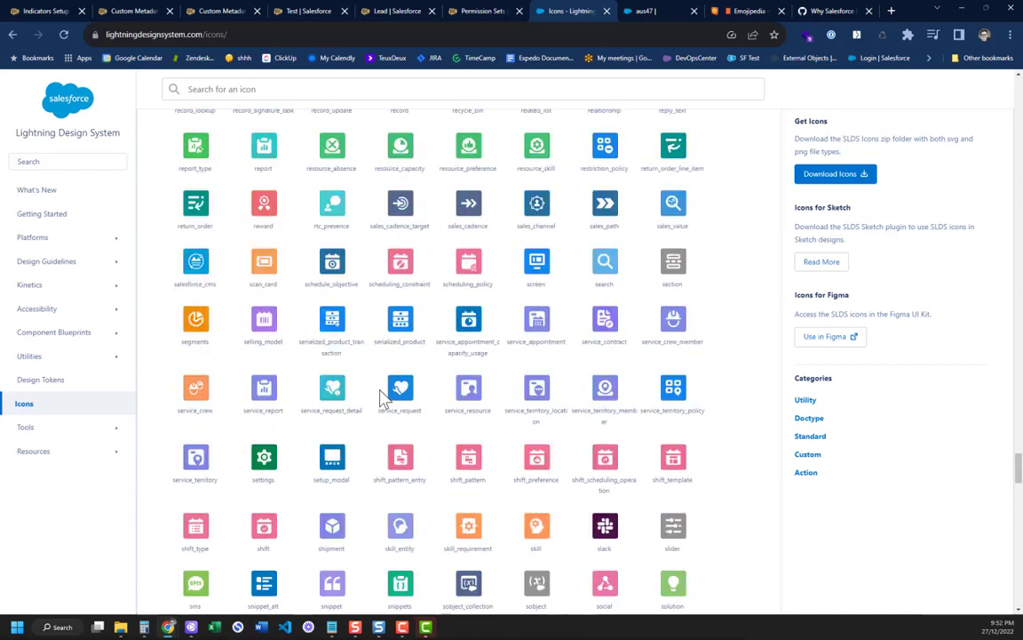
pyautogui.scroll(3, 384, 395)
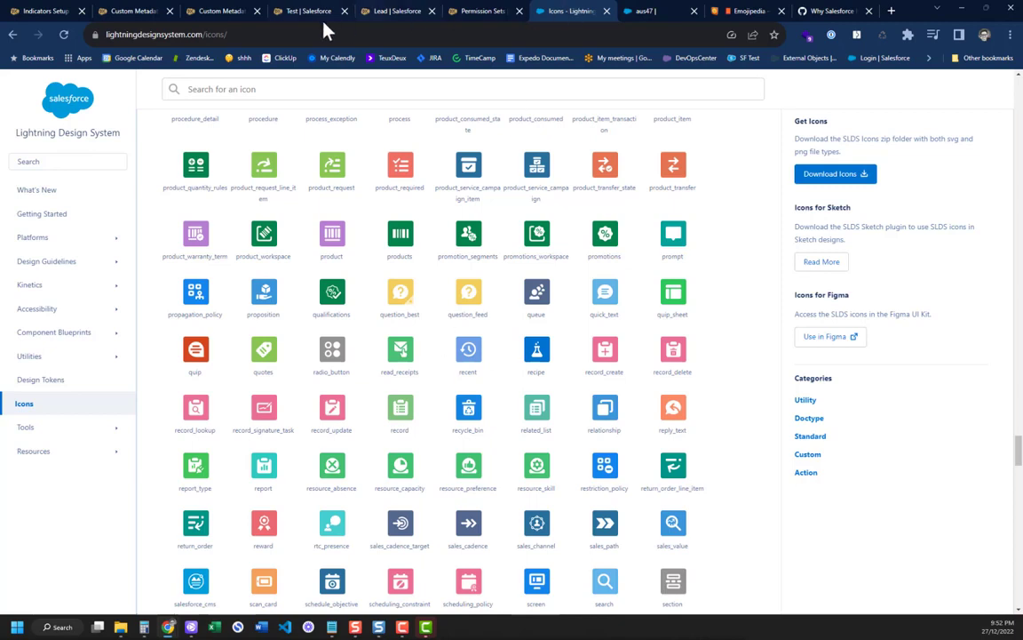
# - View the Test lead's indicator cards, return to the Lead Status indicator item and open its Lead Key-Lead Status bundle item
pyautogui.click(295, 13)
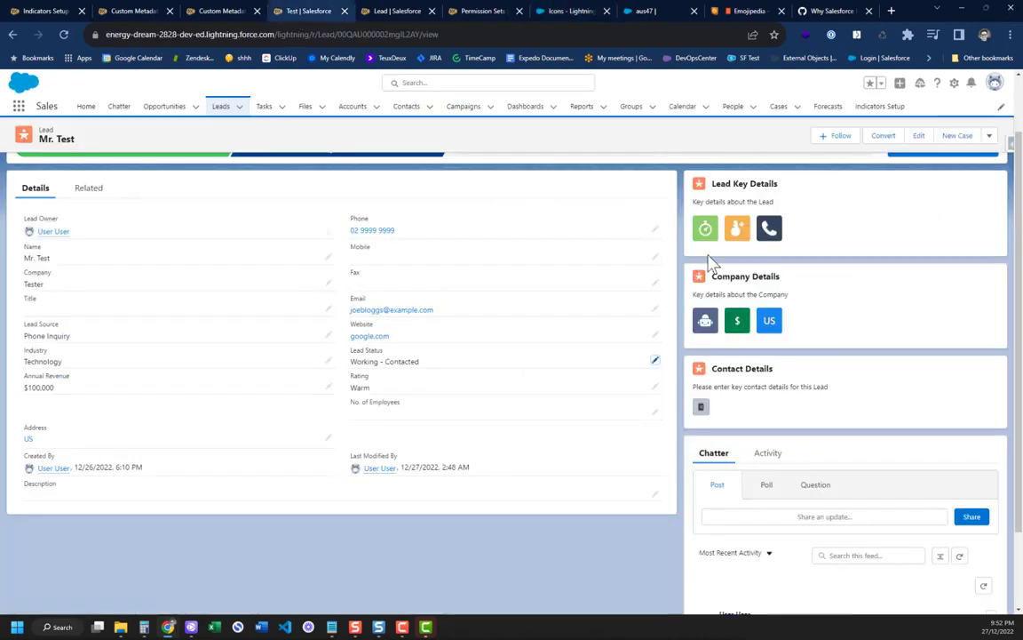
pyautogui.click(222, 12)
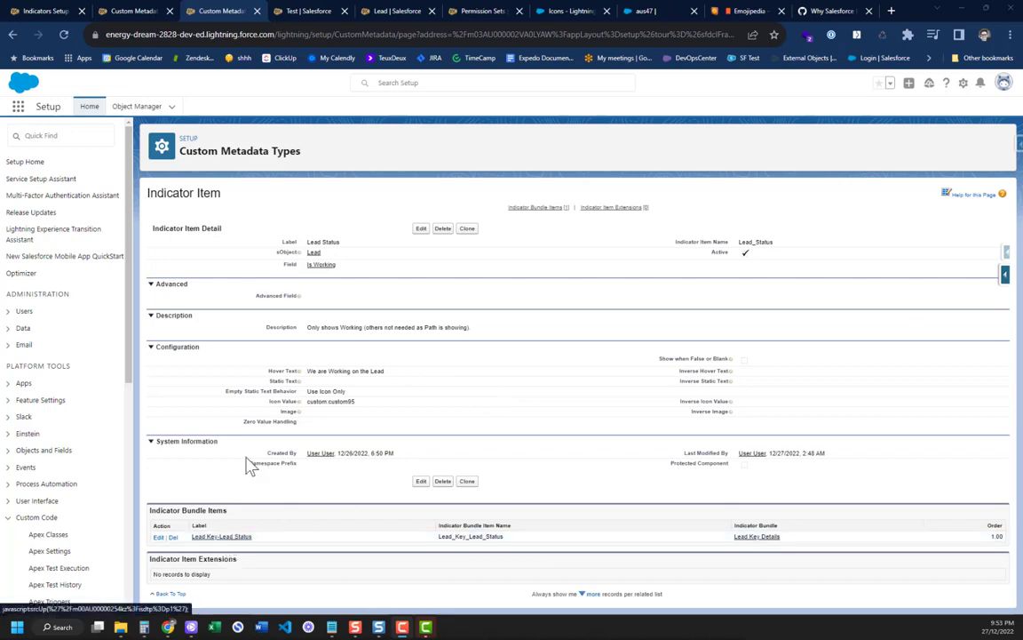
pyautogui.click(205, 537)
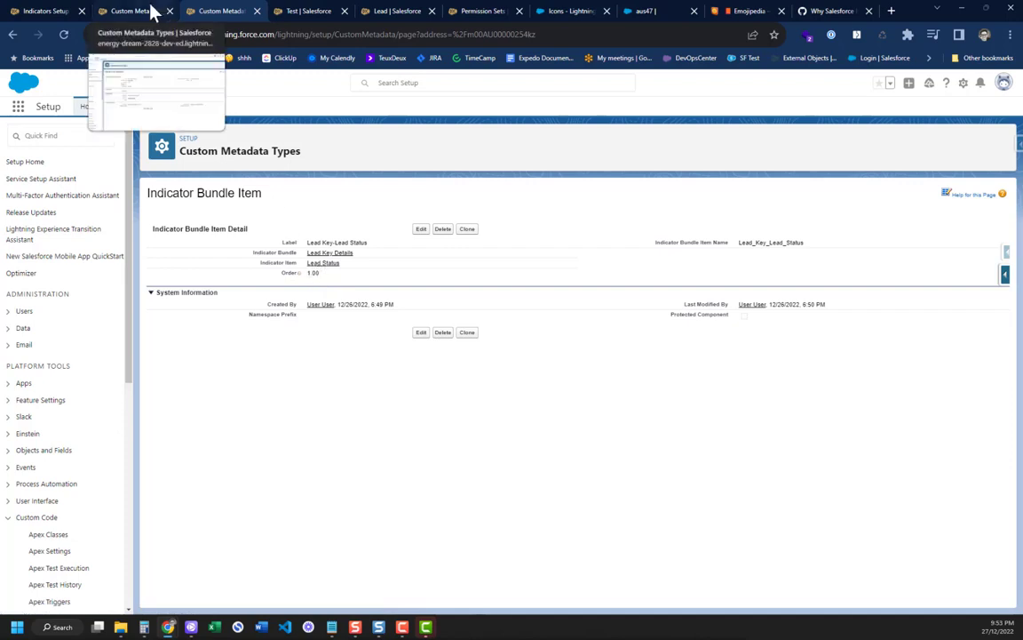
# - Review the Indicators Setup page and highlight the Lead Status, Lead Rating and Lead Source items of the Lead Key Details bundle
pyautogui.click(148, 11)
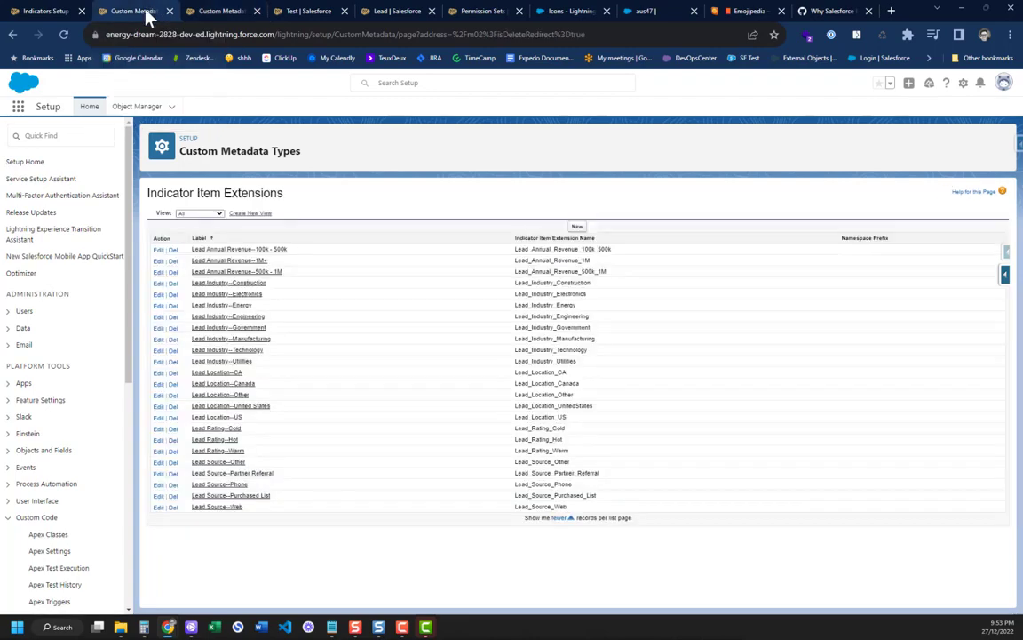
pyautogui.click(64, 11)
pyautogui.scroll(10, 245, 278)
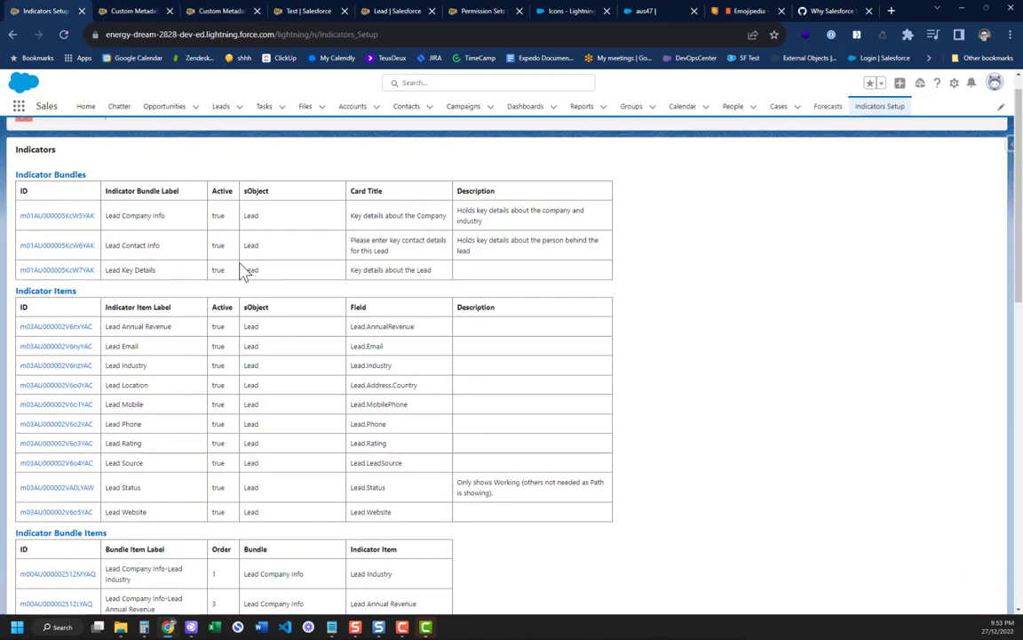
pyautogui.scroll(1, 244, 271)
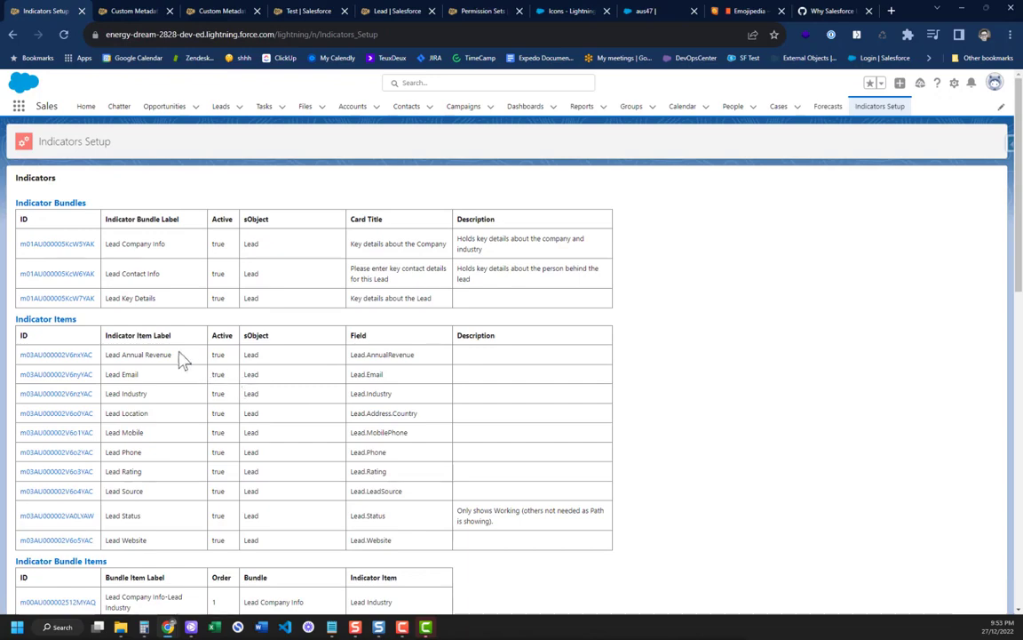
pyautogui.scroll(-10, 180, 358)
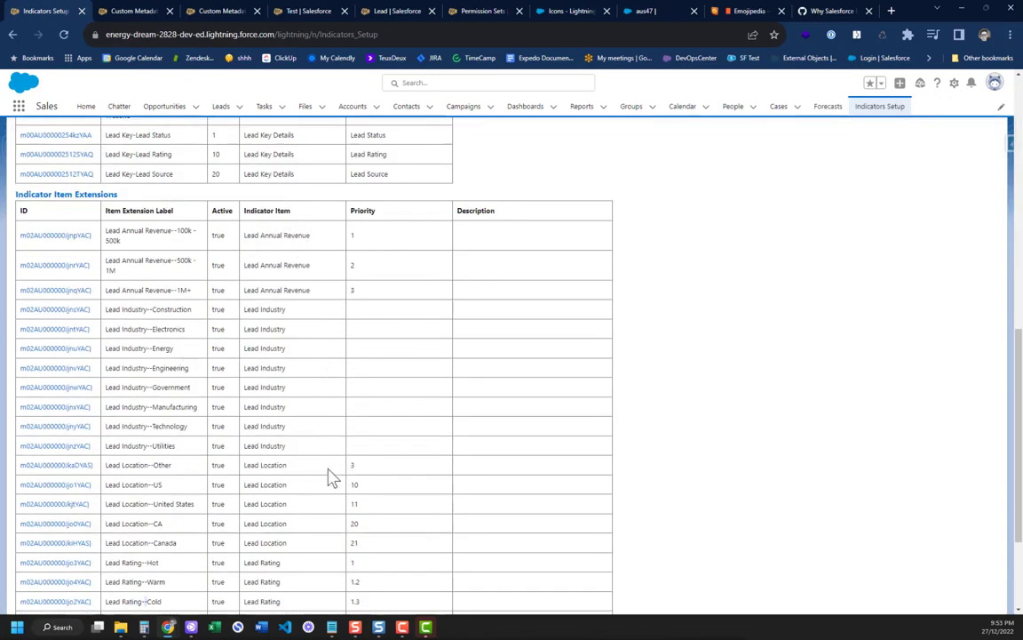
pyautogui.scroll(4, 266, 467)
pyautogui.moveTo(105, 457); pyautogui.dragTo(199, 464)
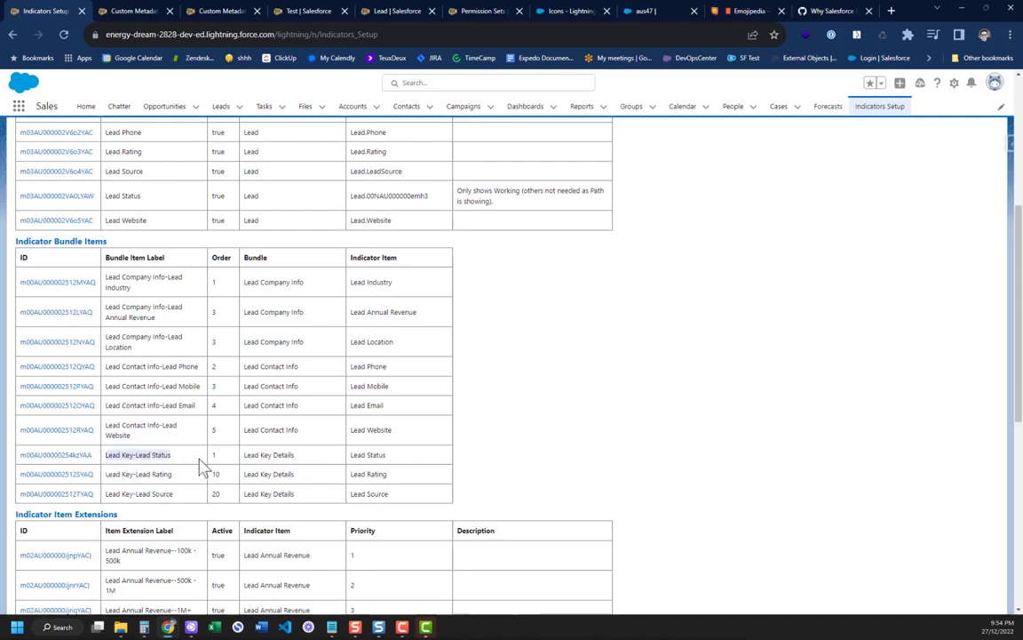
pyautogui.moveTo(105, 474); pyautogui.dragTo(219, 475)
pyautogui.moveTo(106, 494); pyautogui.dragTo(217, 504)
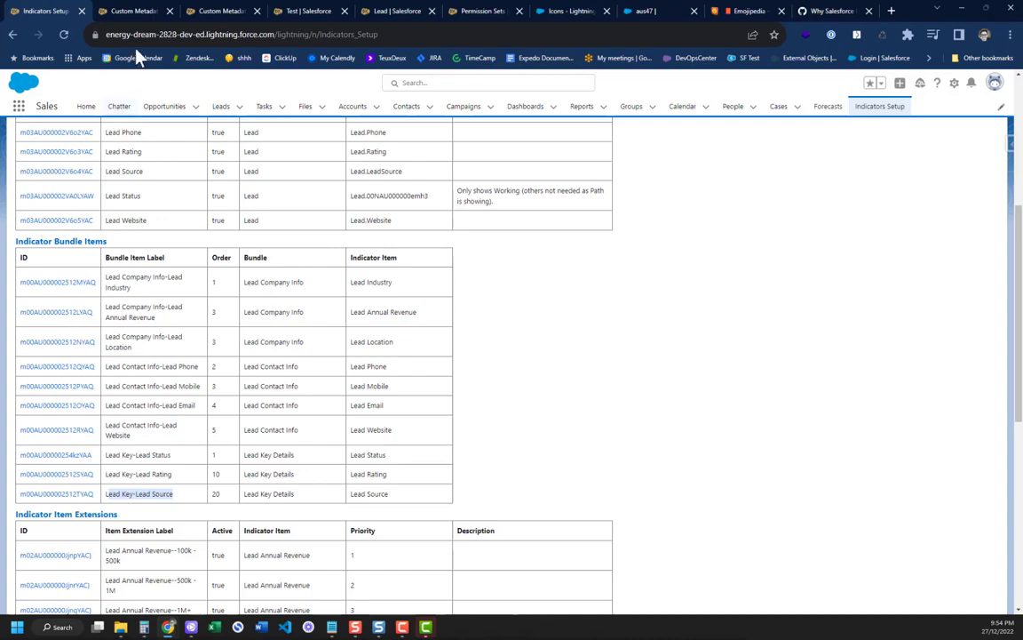
# - Compare the Test lead's indicator cards with the Lightning icons page, the Lead Status indicator item and the setup page
pyautogui.click(222, 11)
pyautogui.click(306, 11)
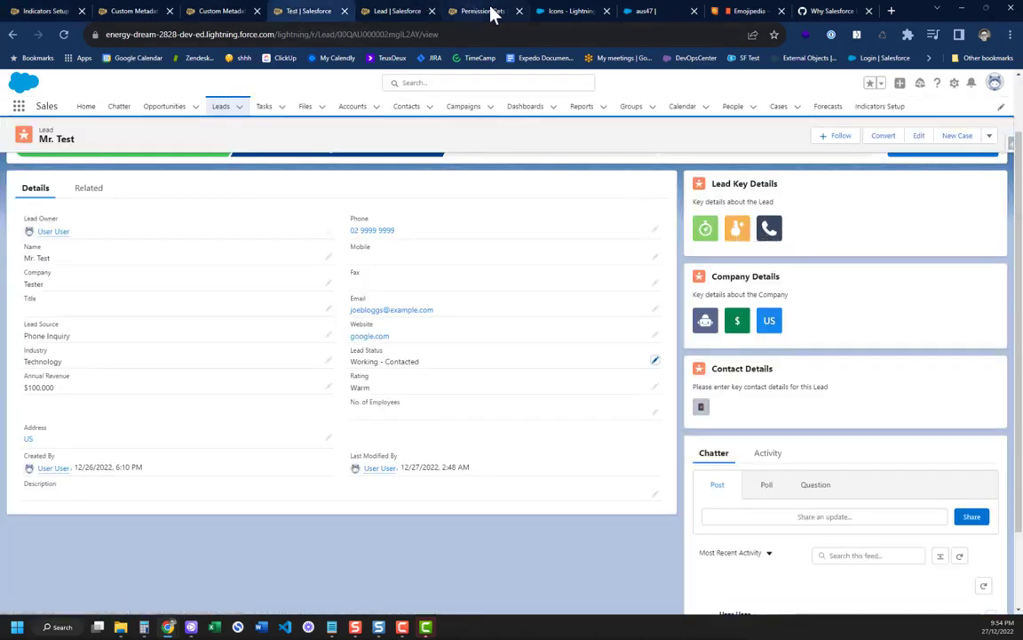
pyautogui.click(560, 12)
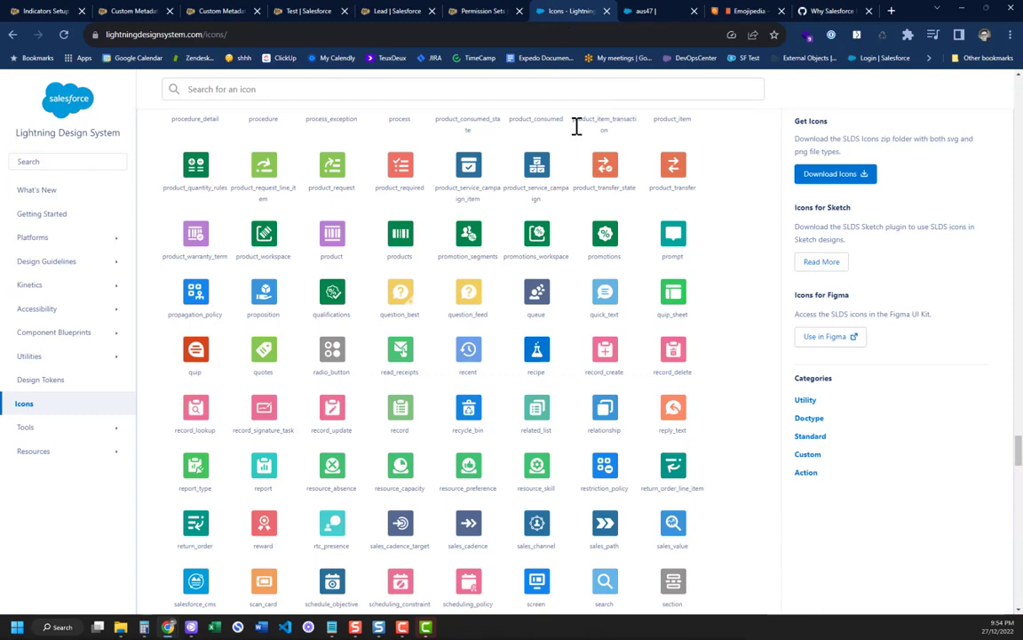
pyautogui.click(306, 12)
pyautogui.hotkey('ctrl', 'shift', 'Tab')
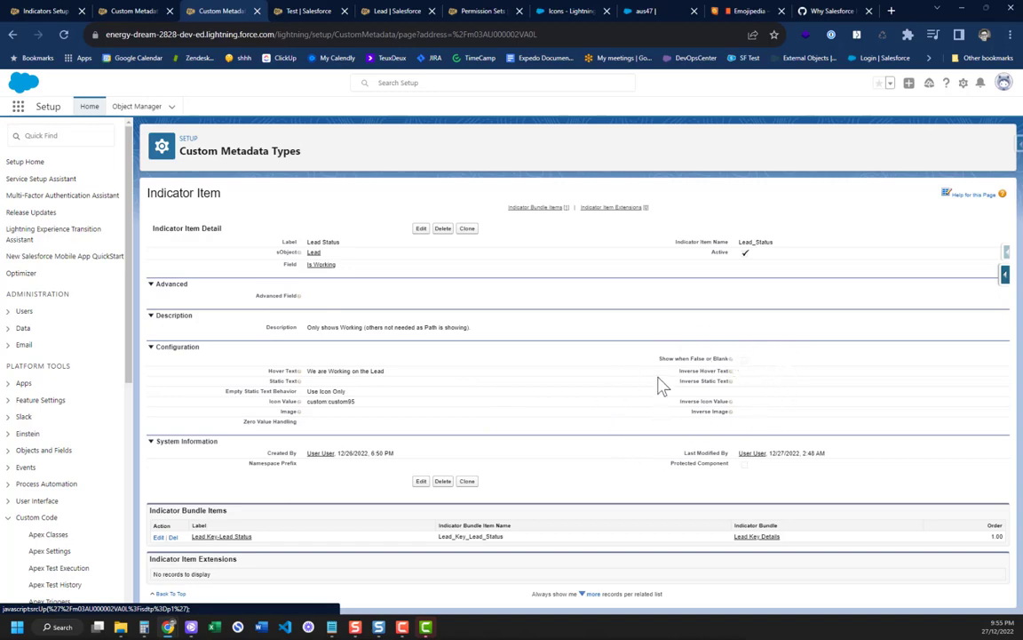
pyautogui.click(102, 12)
pyautogui.click(40, 11)
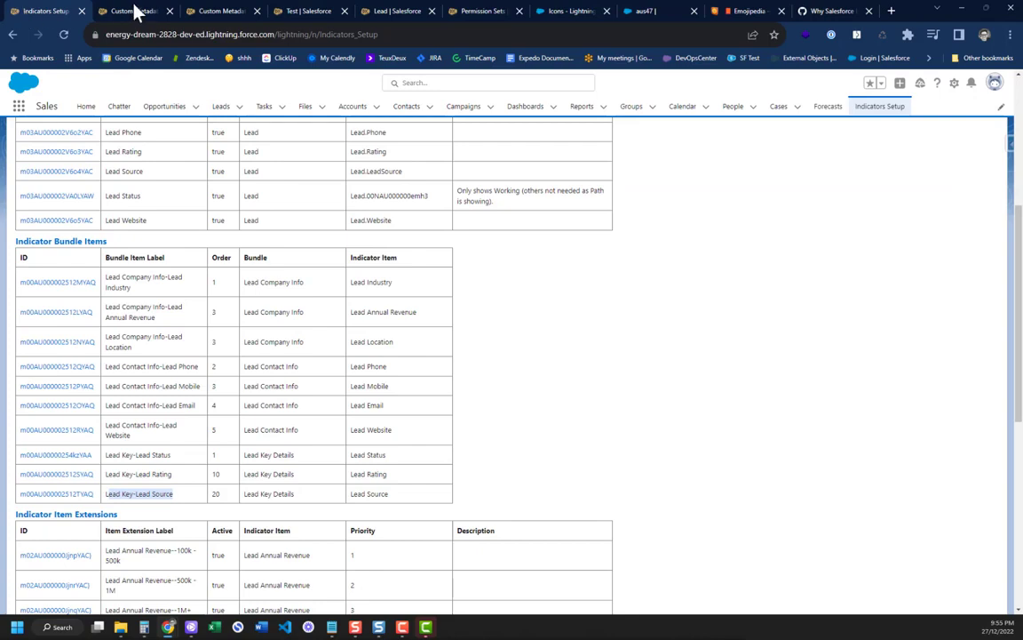
# - Try to save the Test lead with its Lead Status set to --None--
pyautogui.click(304, 11)
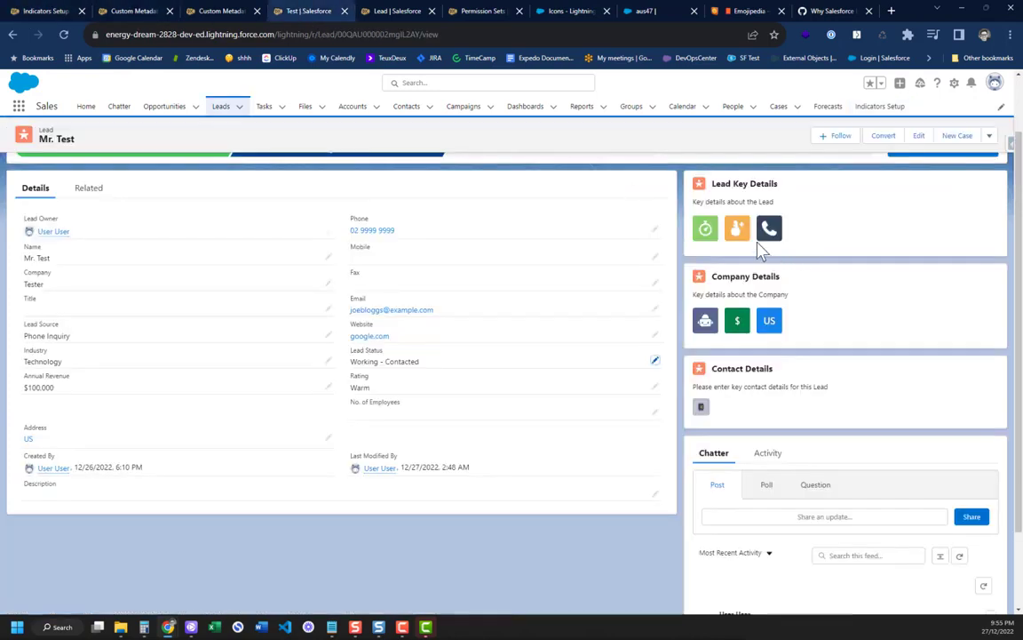
pyautogui.click(654, 361)
pyautogui.click(526, 377)
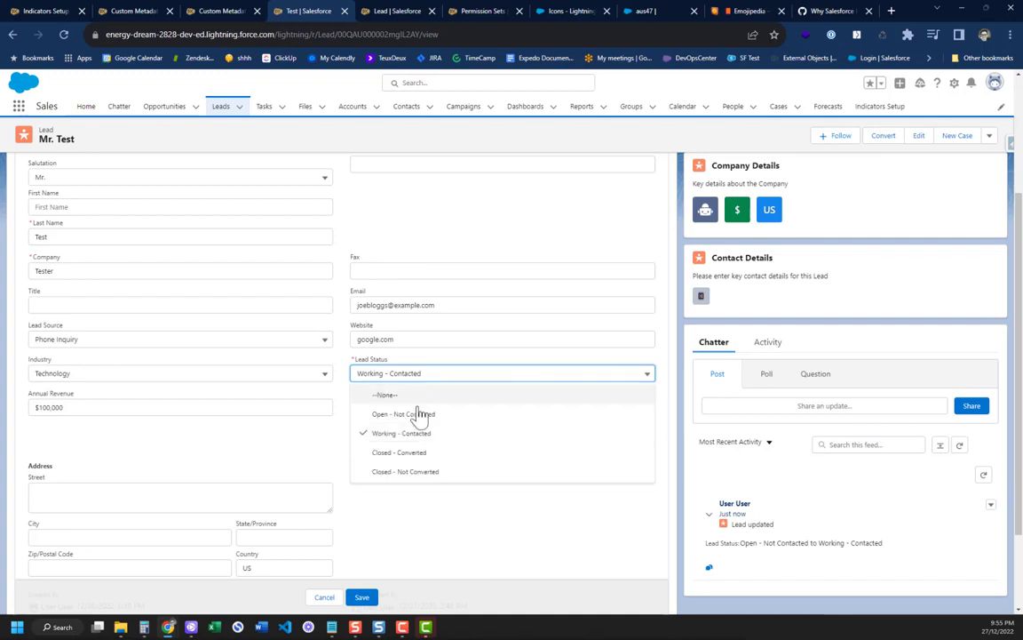
pyautogui.click(395, 392)
pyautogui.click(362, 598)
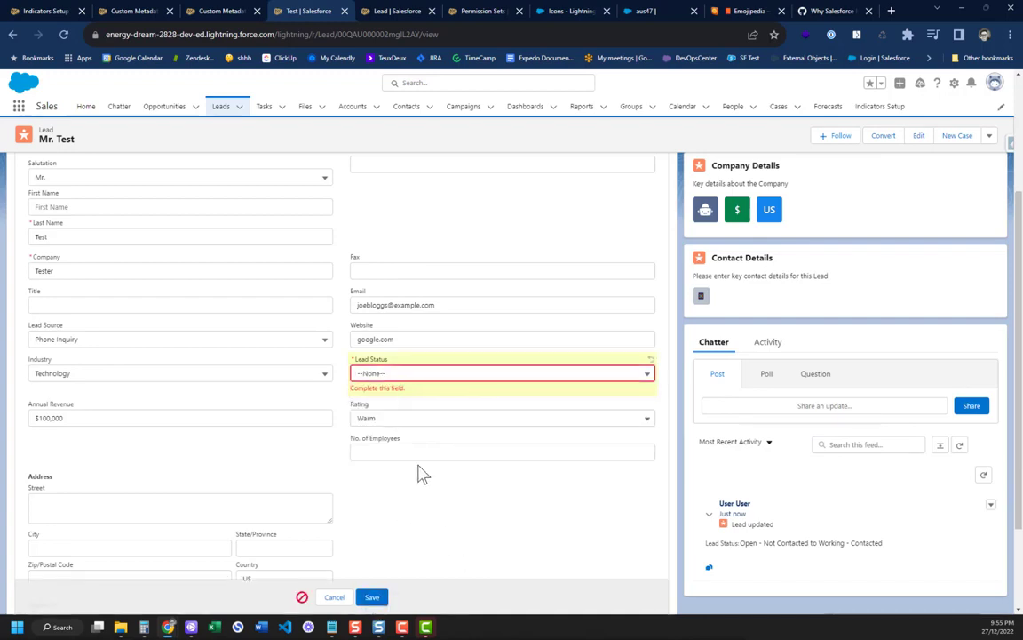
# - Set the Test lead's Lead Status to Open - Not Contacted and save the record
pyautogui.click(399, 375)
pyautogui.click(401, 411)
pyautogui.click(371, 597)
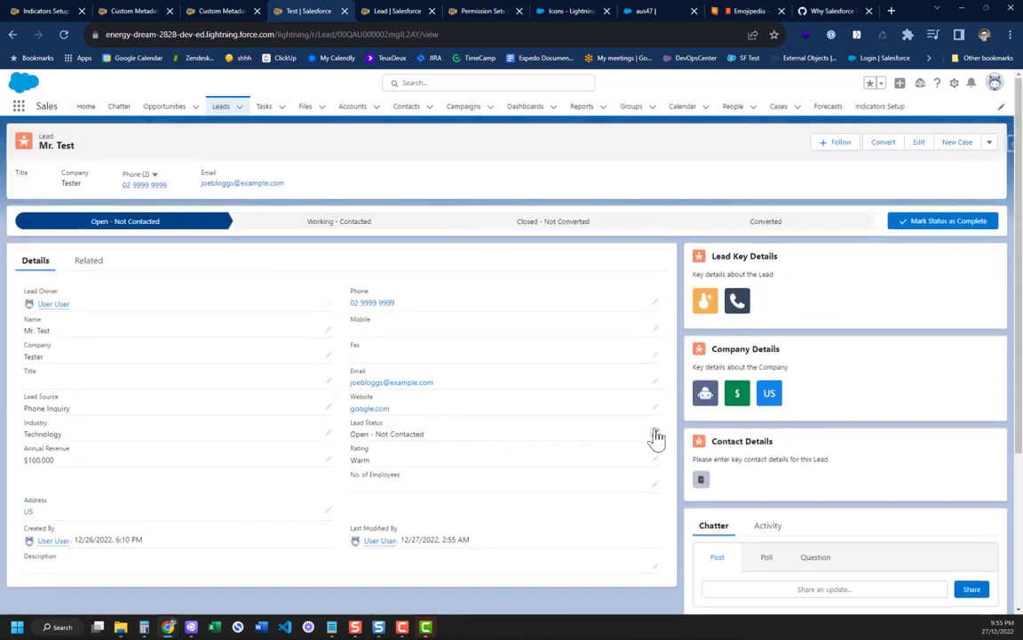
# - Set the Test lead's Lead Status to Working - Contacted and save the record
pyautogui.click(656, 435)
pyautogui.click(473, 441)
pyautogui.click(406, 500)
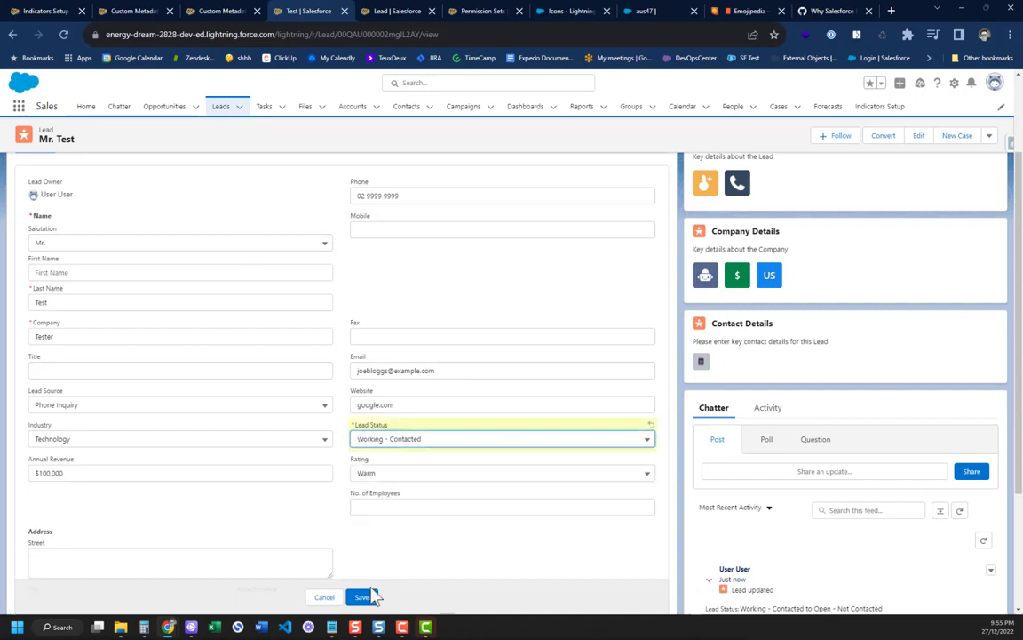
pyautogui.click(363, 597)
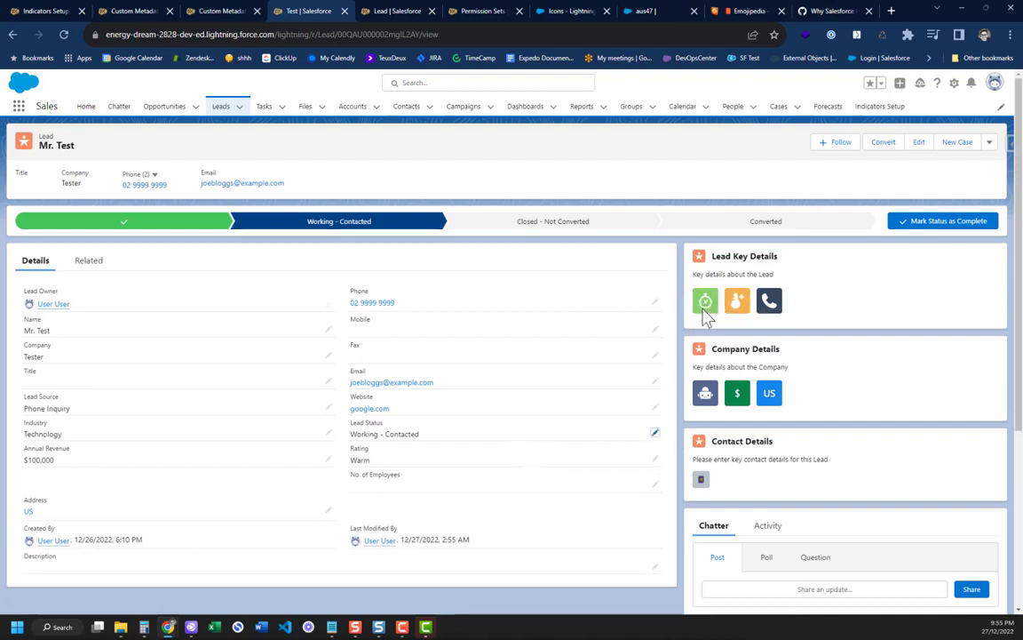
# - Check the stopwatch indicator's hover text against the Lead object's Is Working field and the Lead Status indicator item
pyautogui.moveTo(702, 305)
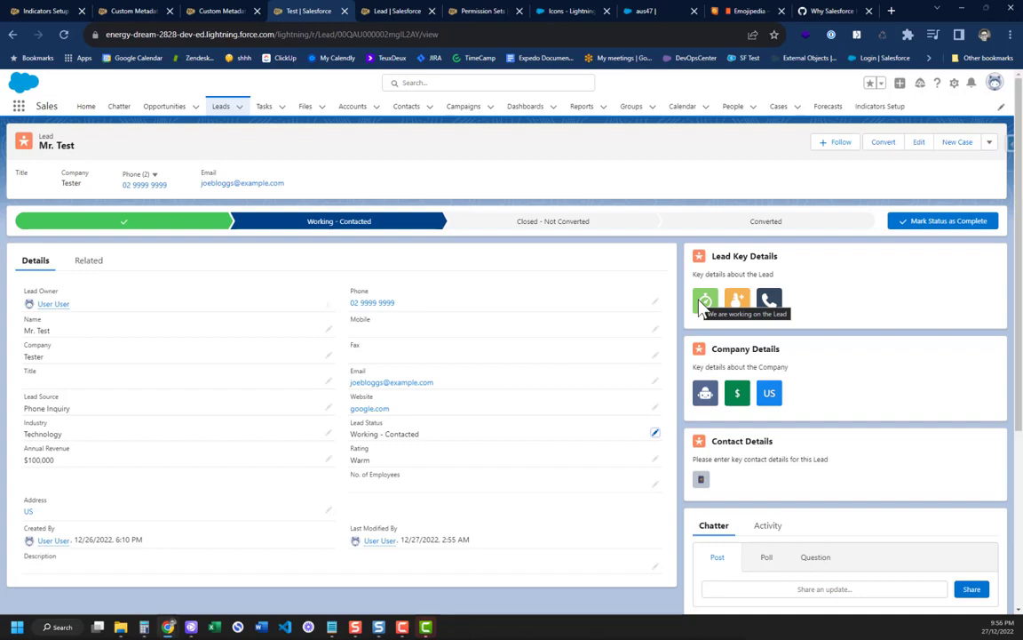
pyautogui.click(389, 9)
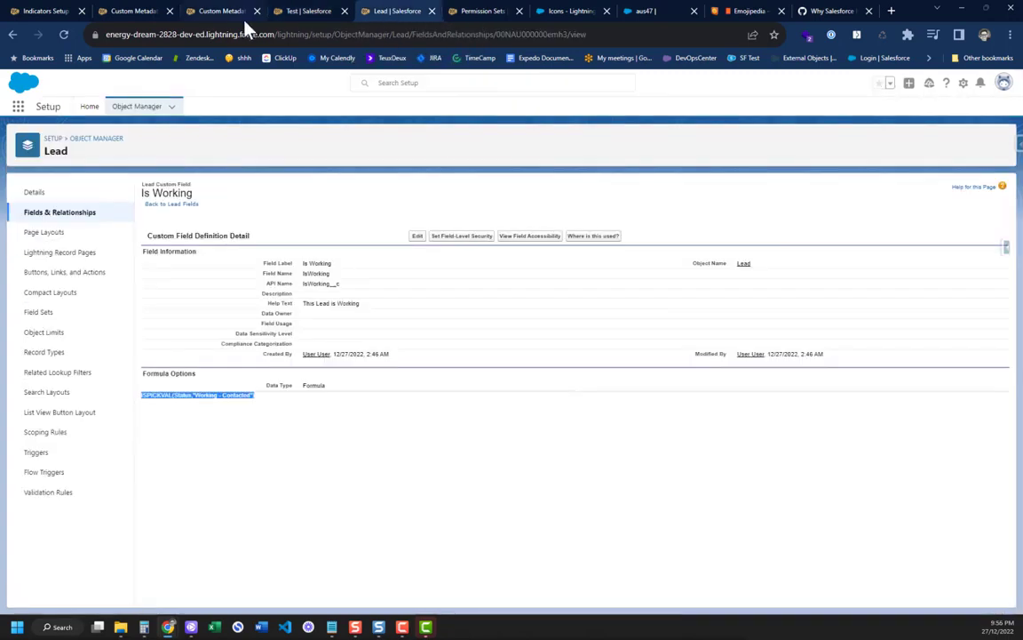
pyautogui.click(219, 12)
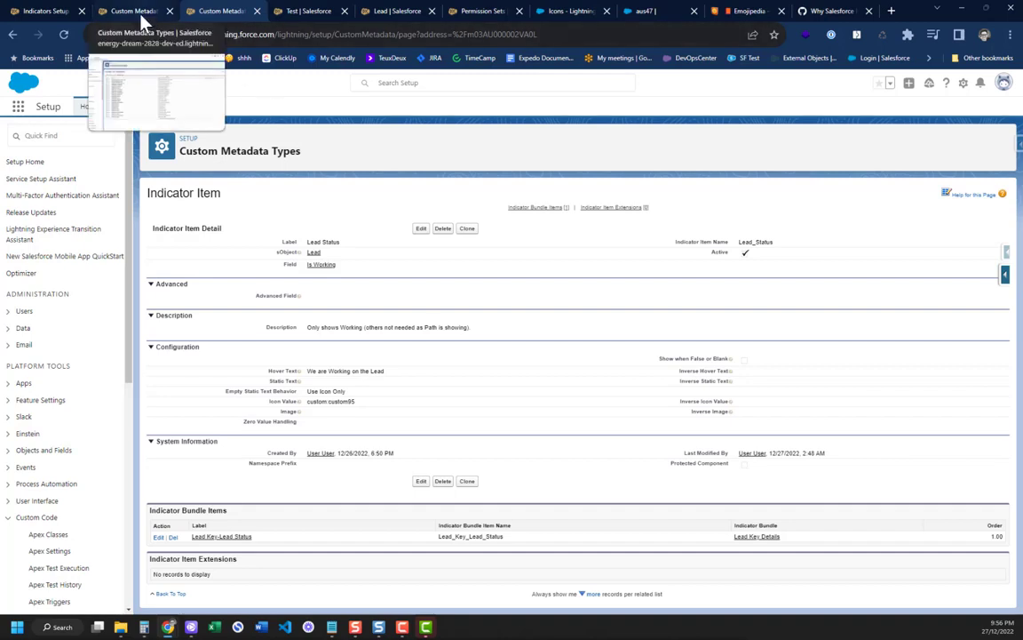
# - Open the Test lead from the Leads list and edit its Lead Record Page in Lightning App Builder
pyautogui.click(308, 11)
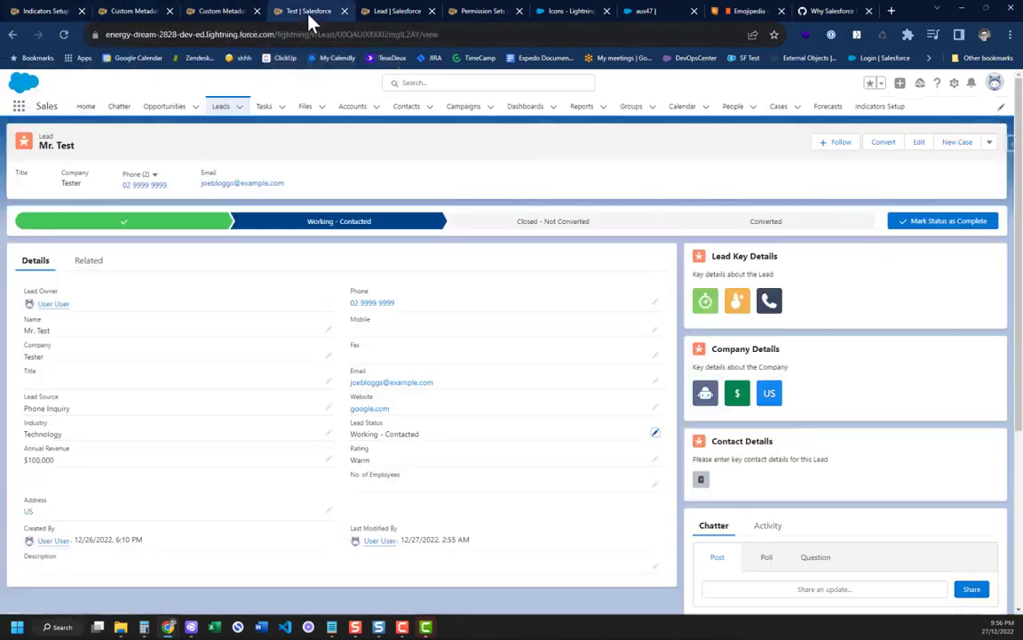
pyautogui.click(221, 108)
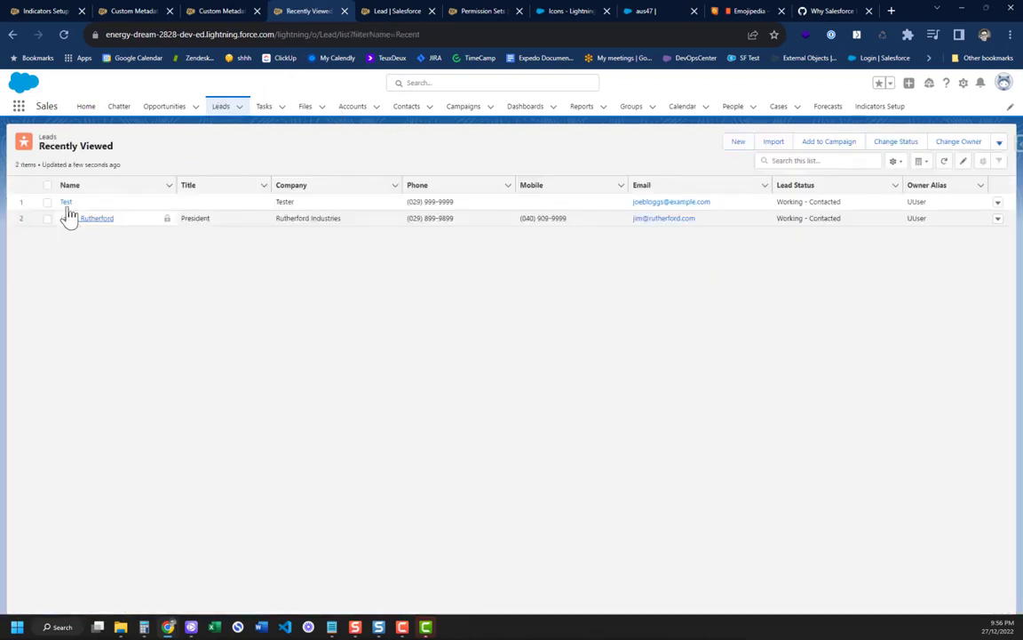
pyautogui.click(66, 203)
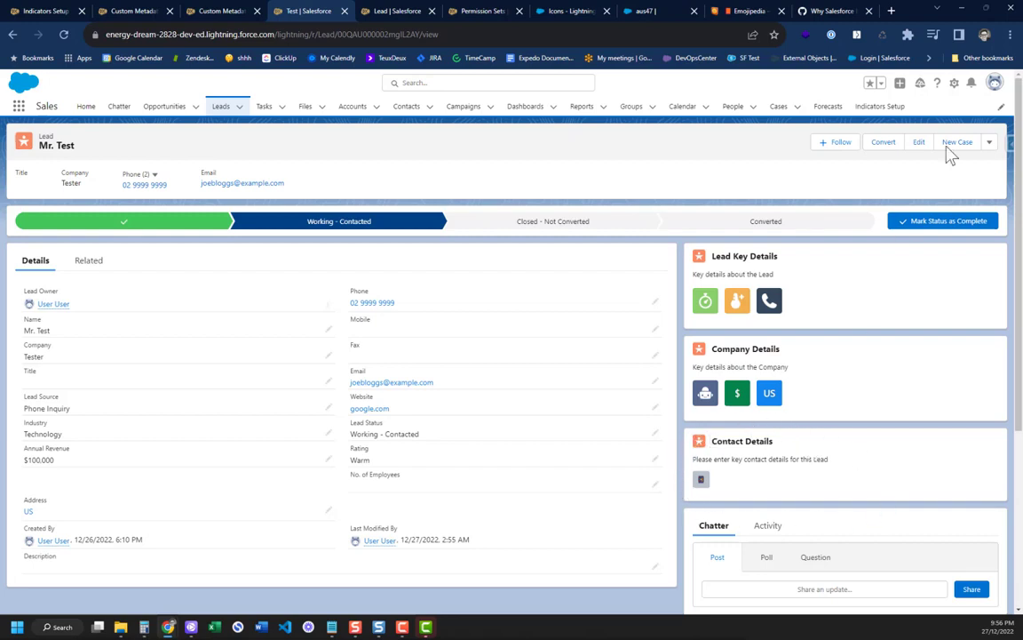
pyautogui.click(954, 83)
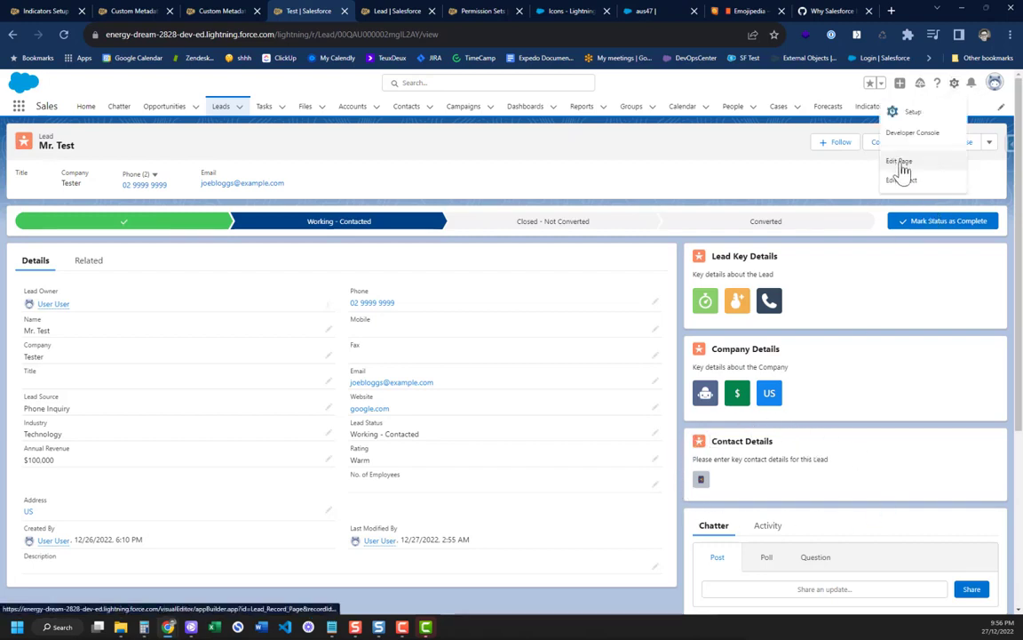
pyautogui.click(902, 165)
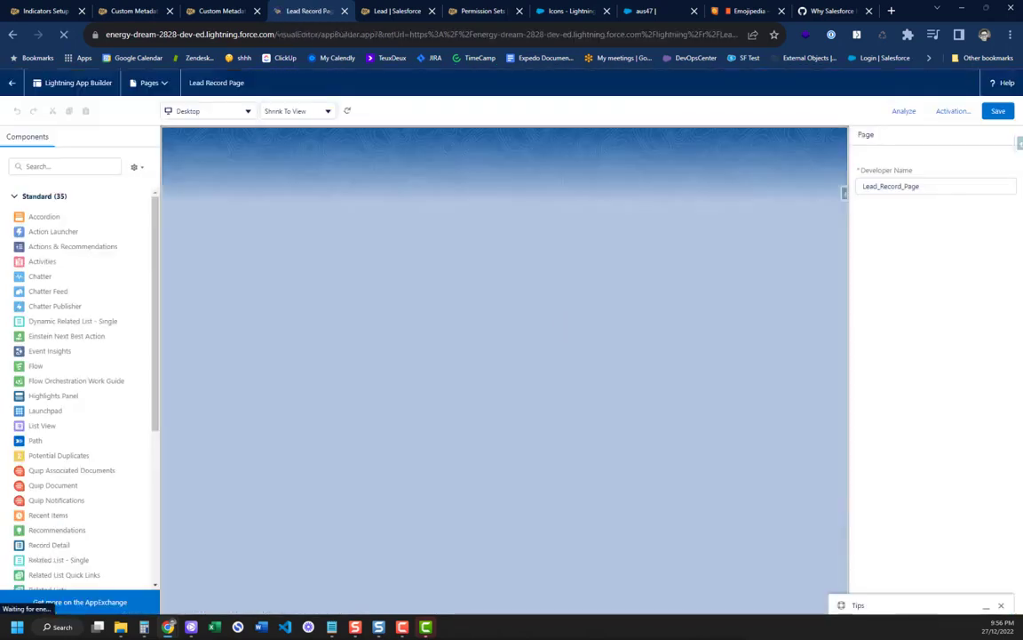
# - Add a custom Indicator Bundle component above the lead page's Details and Related tabs and remove it again
pyautogui.scroll(-3, 89, 438)
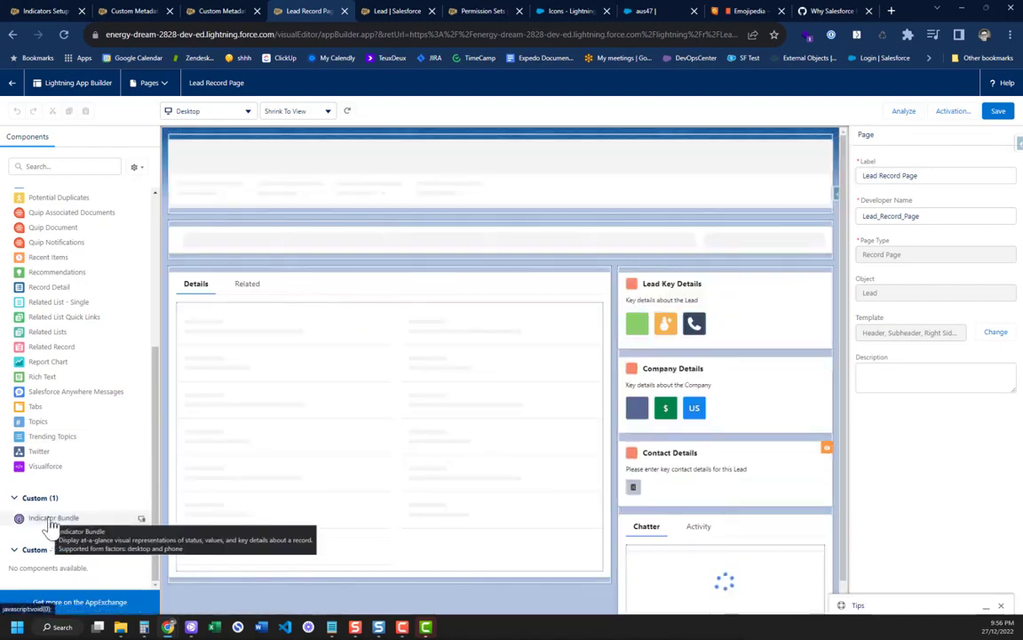
pyautogui.moveTo(51, 522); pyautogui.dragTo(339, 282)
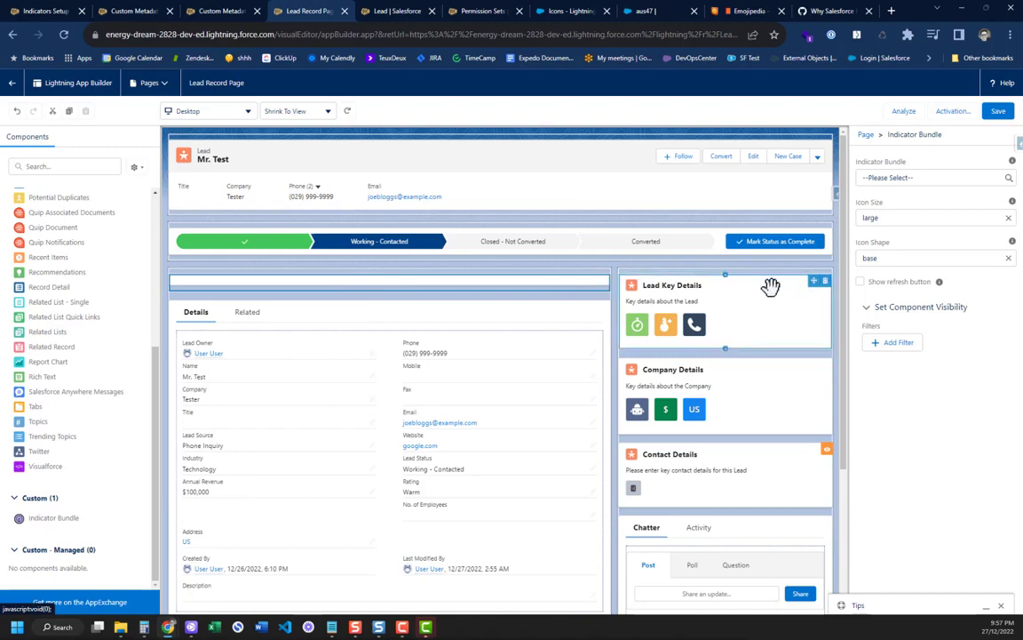
pyautogui.click(603, 283)
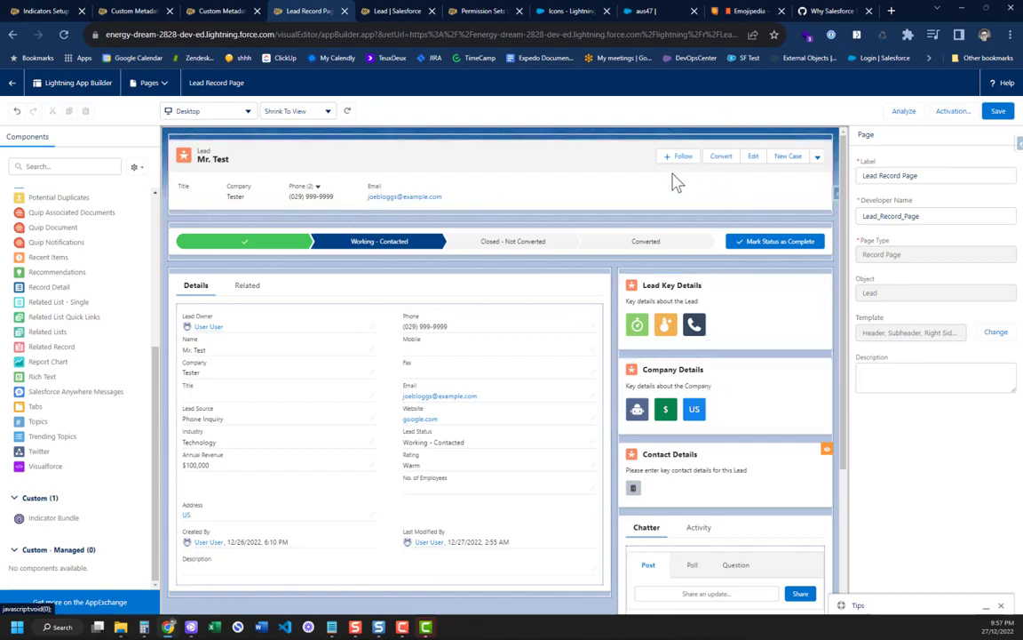
# - Select the Lead Key Details component and view the indicator bundles available for it
pyautogui.scroll(-3, 737, 435)
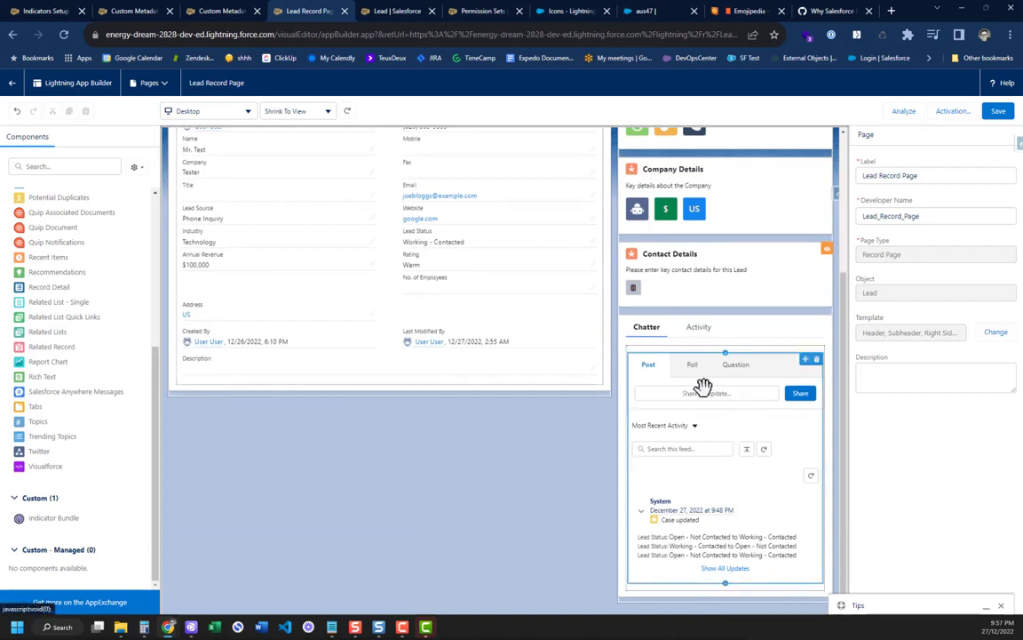
pyautogui.scroll(3, 704, 386)
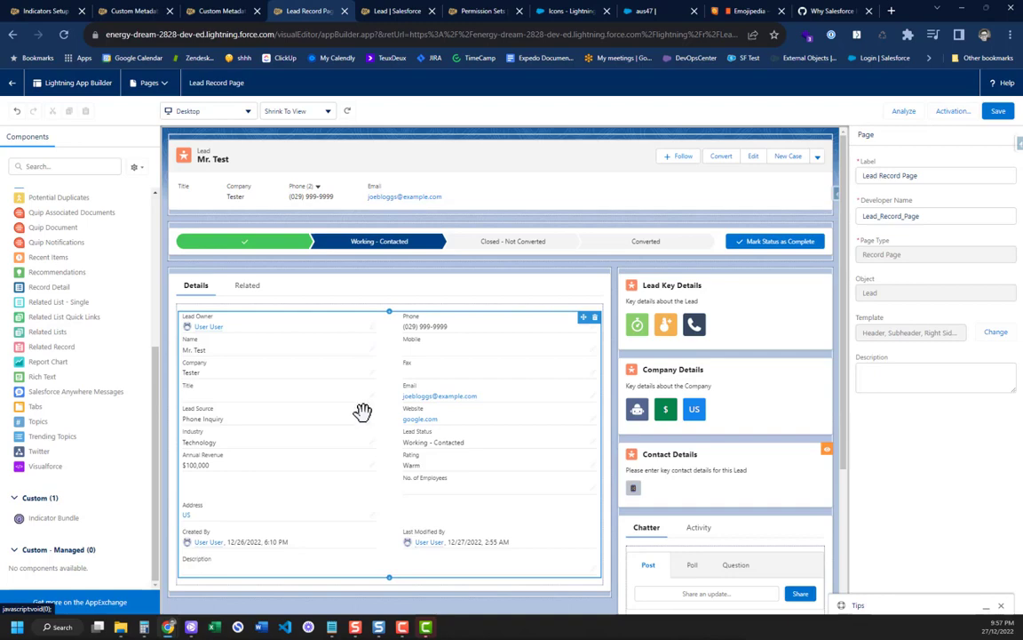
pyautogui.click(701, 284)
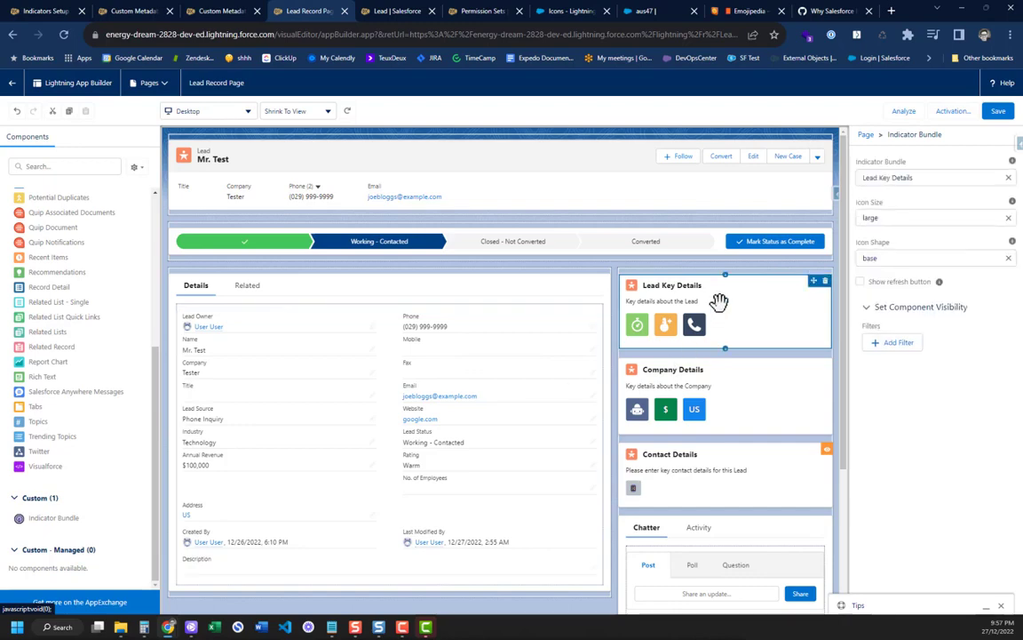
pyautogui.click(920, 177)
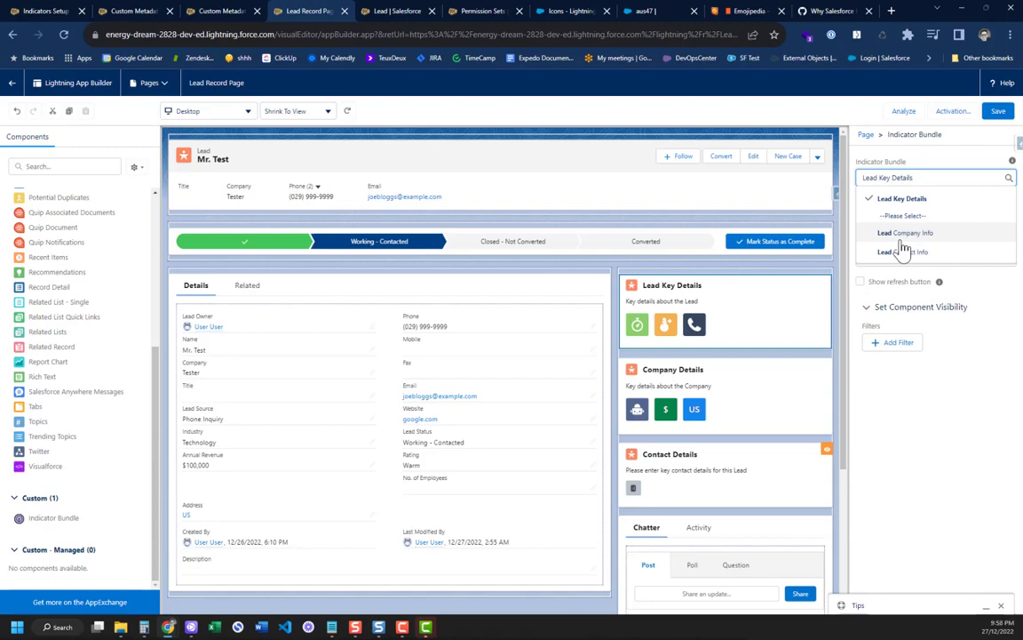
pyautogui.click(983, 343)
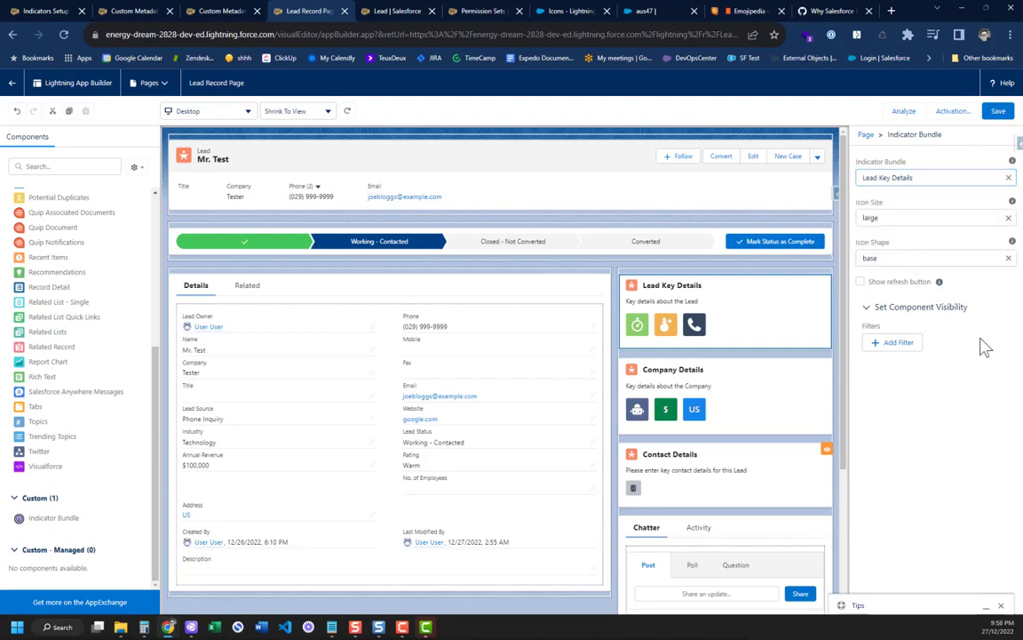
# - Try the medium icon size on the Lead Key Details component and restore it to large
pyautogui.click(883, 217)
pyautogui.click(885, 259)
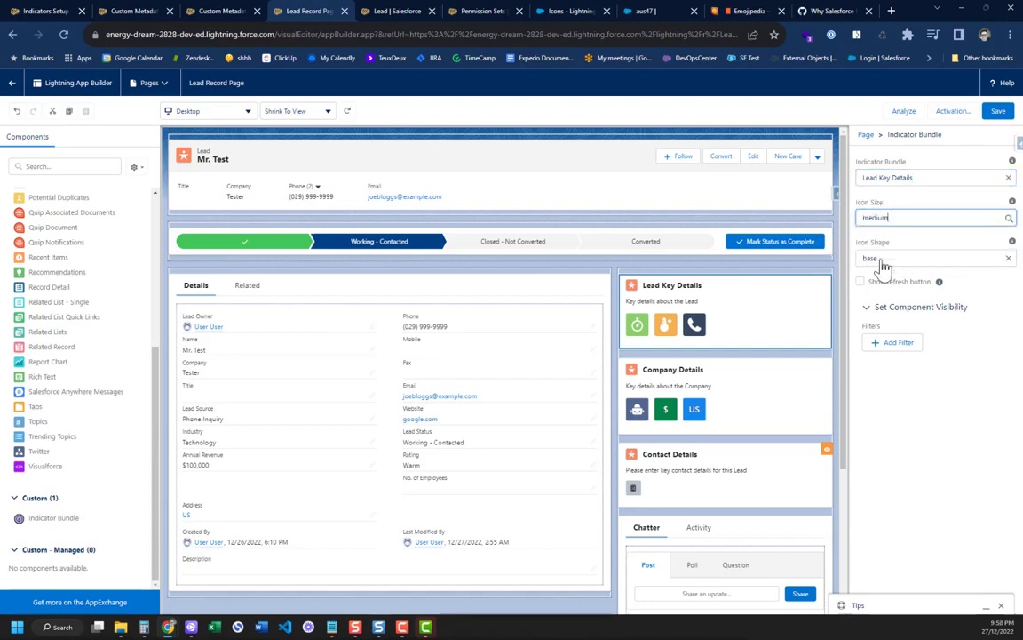
pyautogui.click(892, 216)
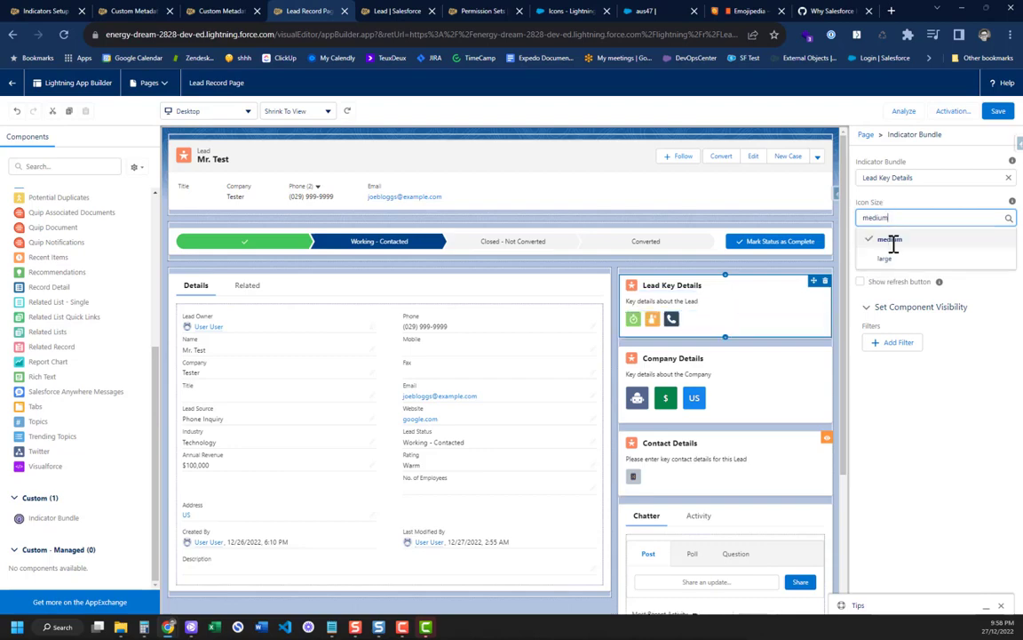
pyautogui.click(885, 257)
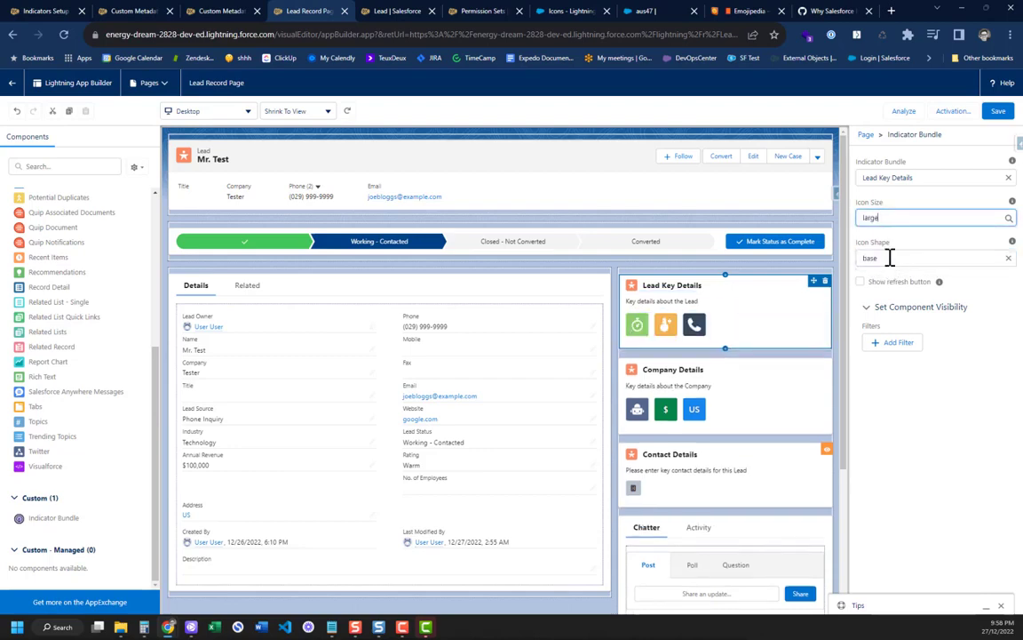
# - Try the circle icon shape on the Lead Key Details component and restore it to base
pyautogui.click(889, 257)
pyautogui.click(890, 298)
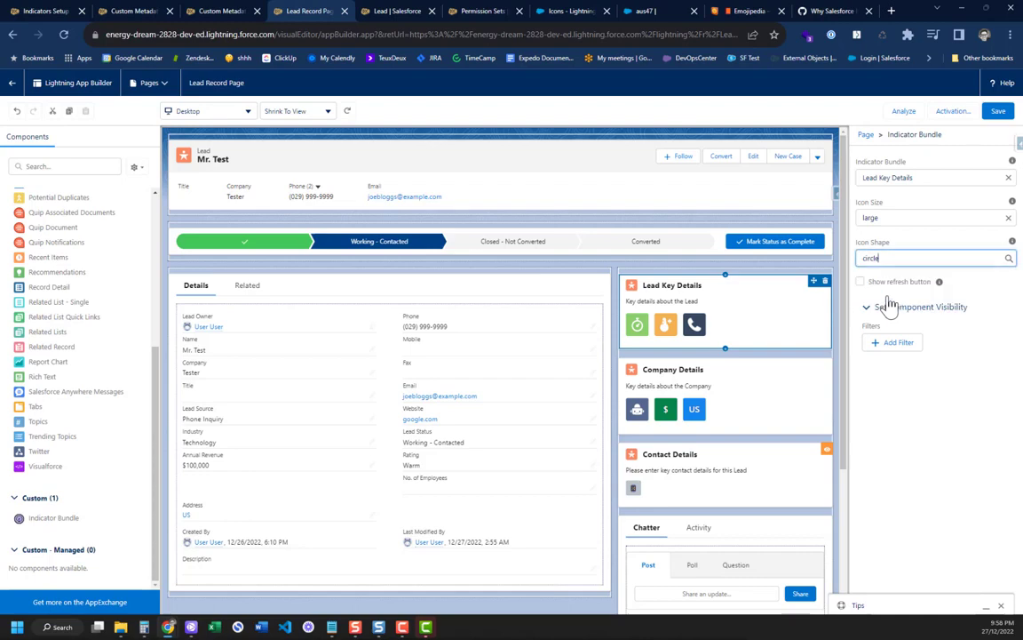
pyautogui.click(888, 258)
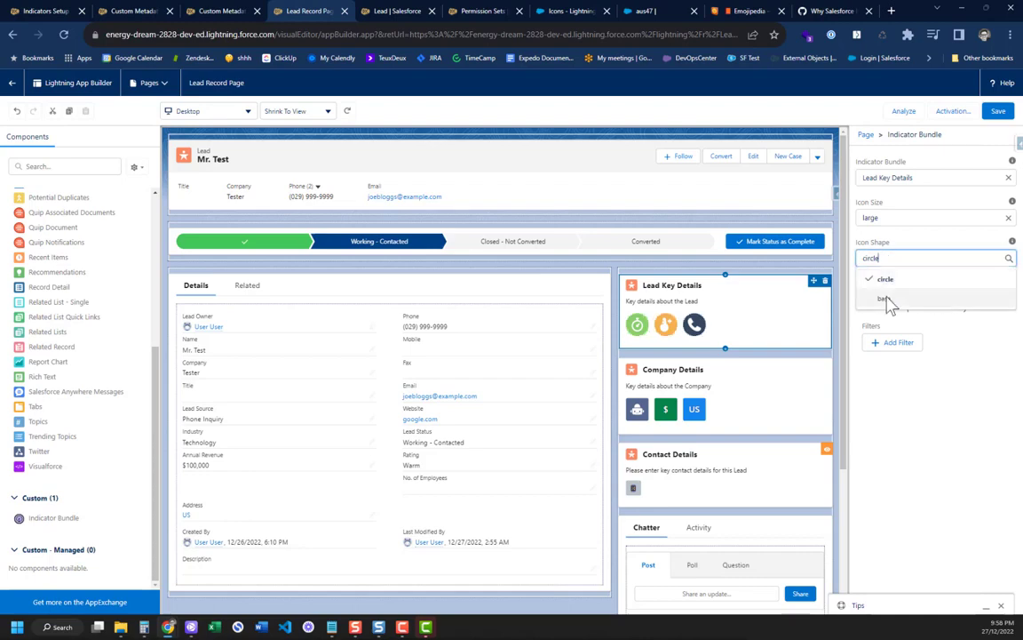
pyautogui.click(888, 300)
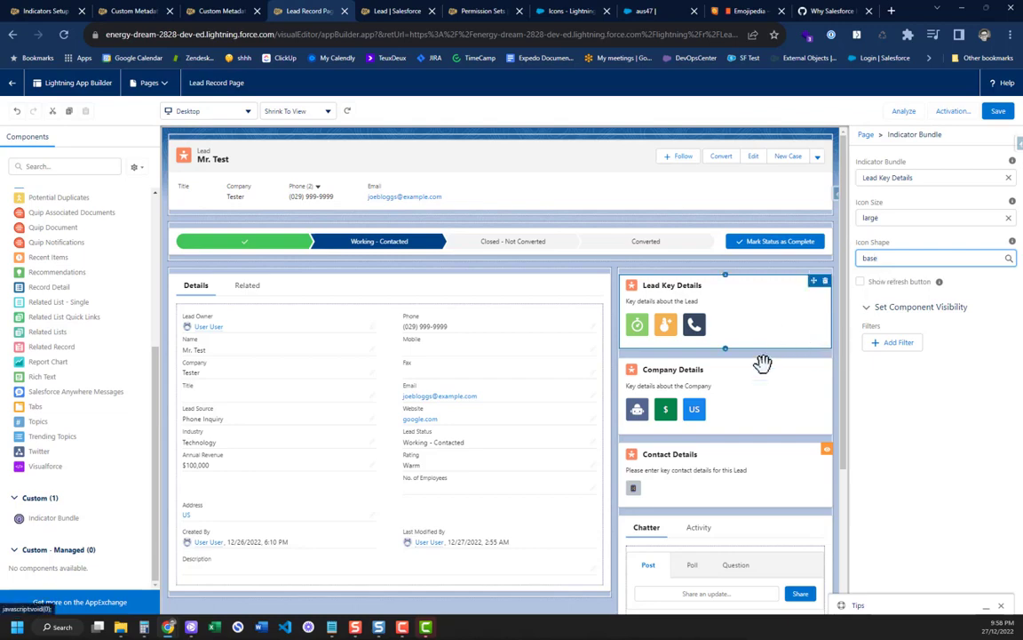
# - Review the bundle, icon and component visibility settings of the Company Details and Contact Details components
pyautogui.click(721, 397)
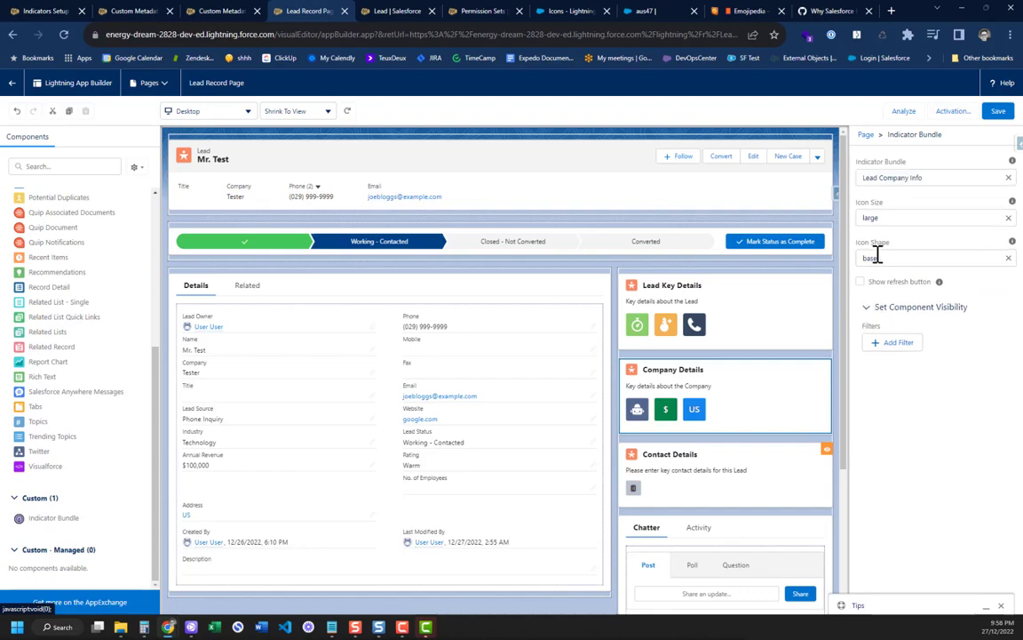
pyautogui.click(731, 487)
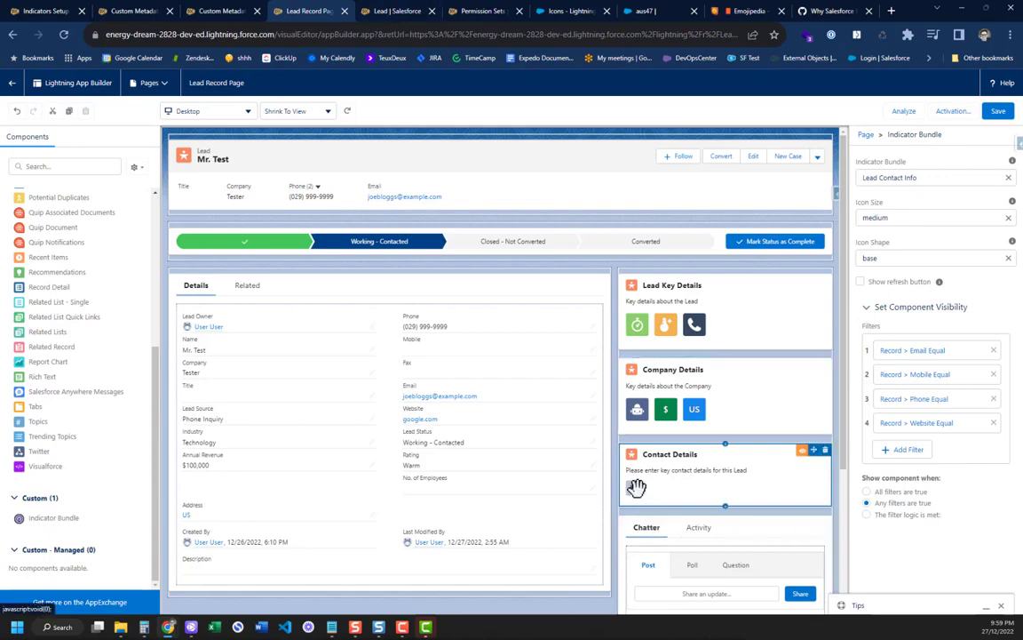
# - Review the indicator bundles, indicator items and bundle items listed on the Indicators Setup page
pyautogui.click(60, 12)
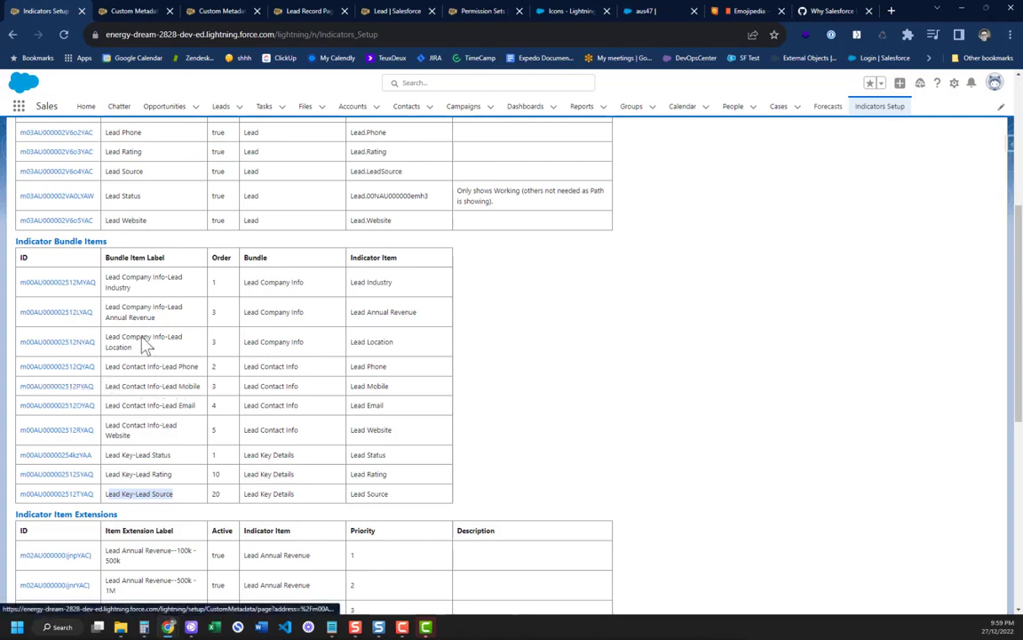
pyautogui.scroll(6, 178, 293)
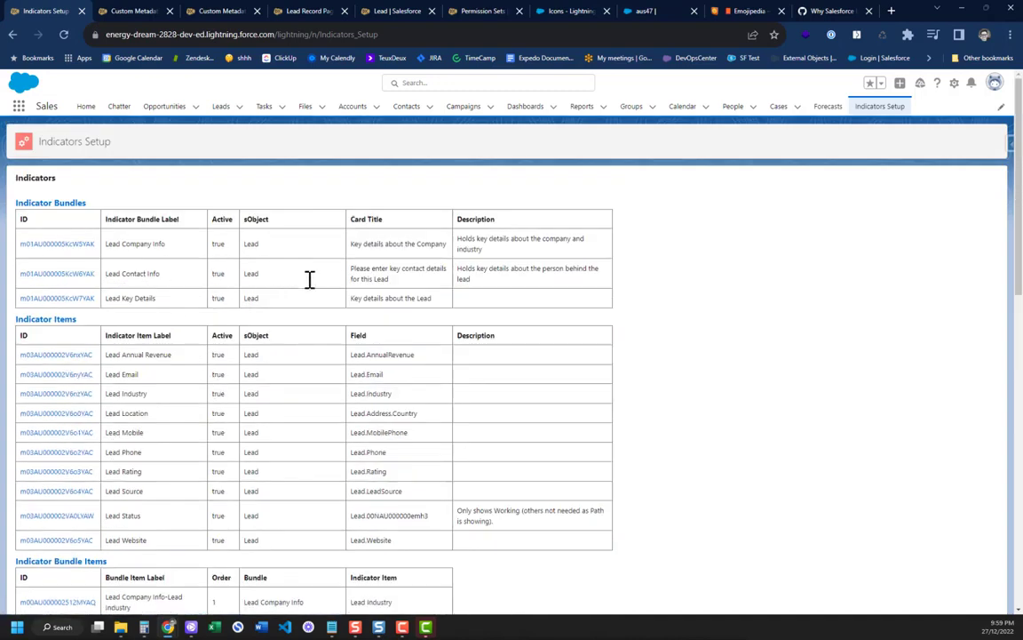
pyautogui.scroll(-1, 338, 290)
pyautogui.scroll(-3, 350, 290)
pyautogui.scroll(4, 338, 338)
pyautogui.scroll(-3, 384, 497)
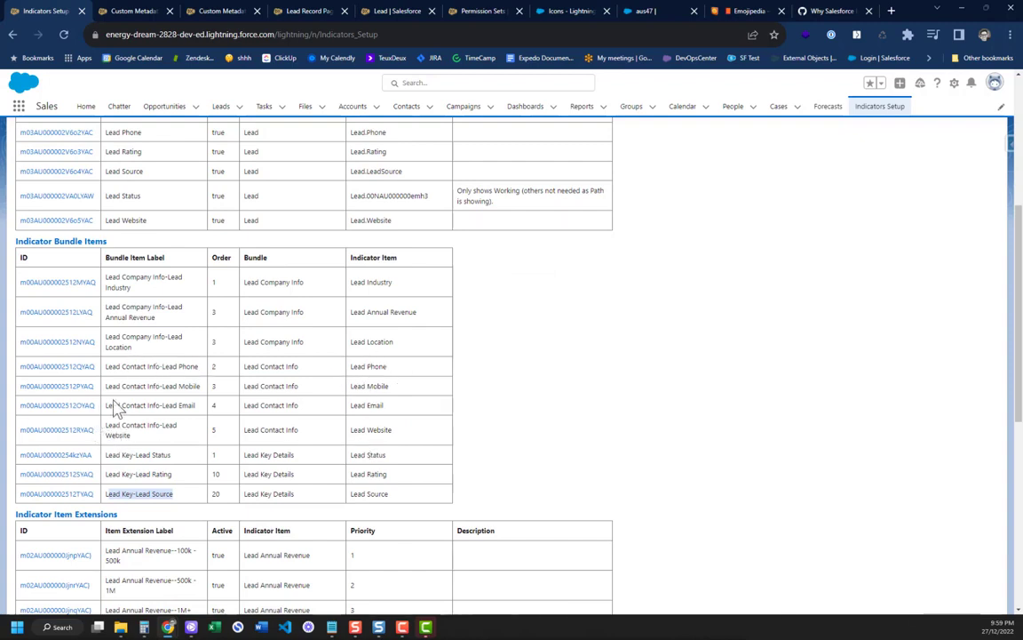
pyautogui.scroll(3, 133, 404)
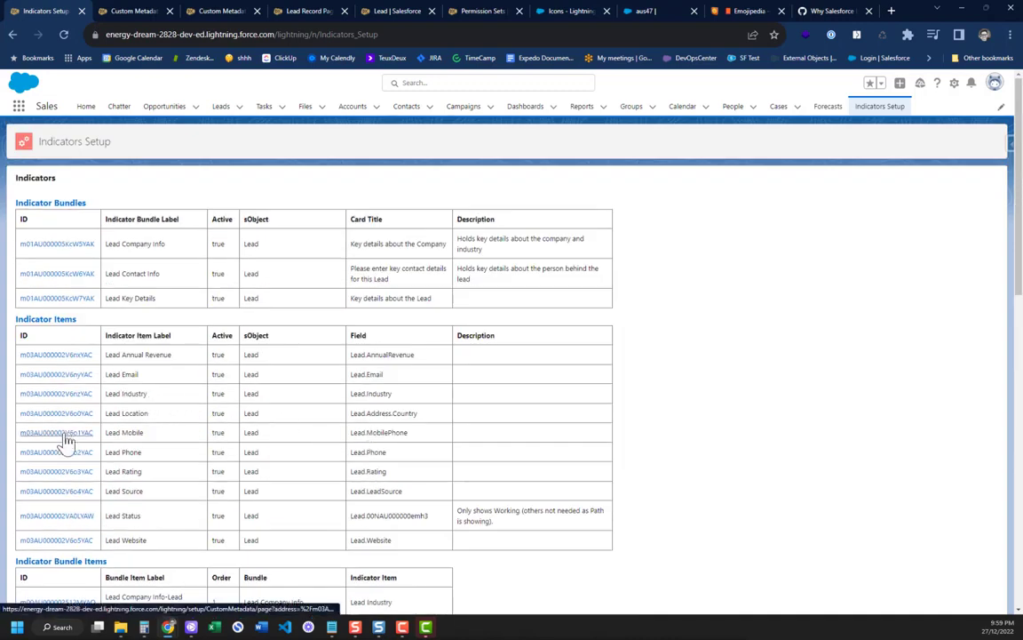
# - Open the Lead Mobile indicator item and compare its Show when False or Blank and inverse settings with the Contact Details component
pyautogui.moveTo(66, 442); pyautogui.dragTo(68, 434)
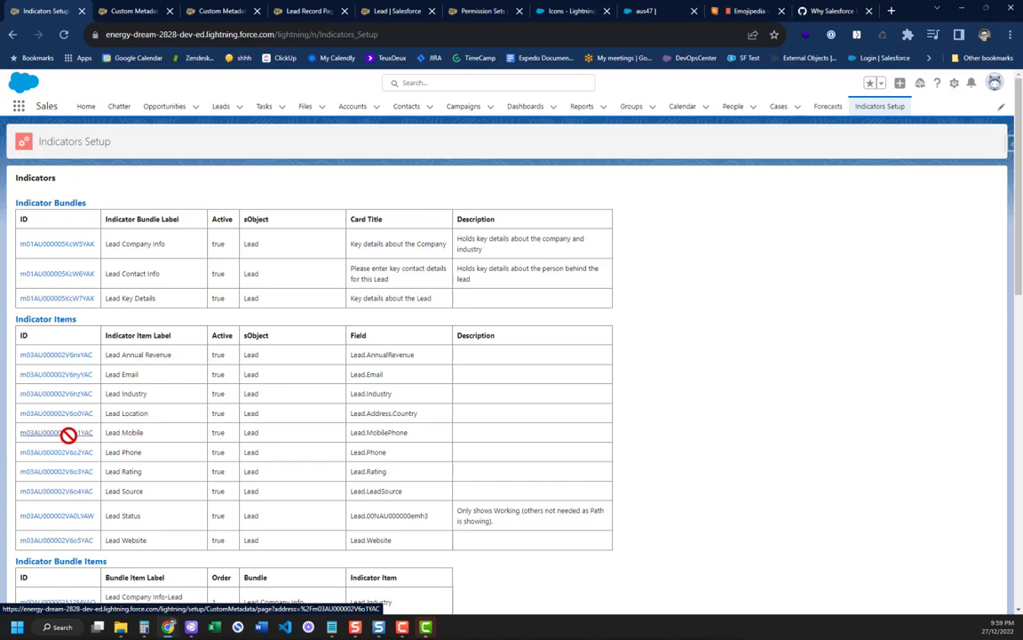
pyautogui.click(68, 434)
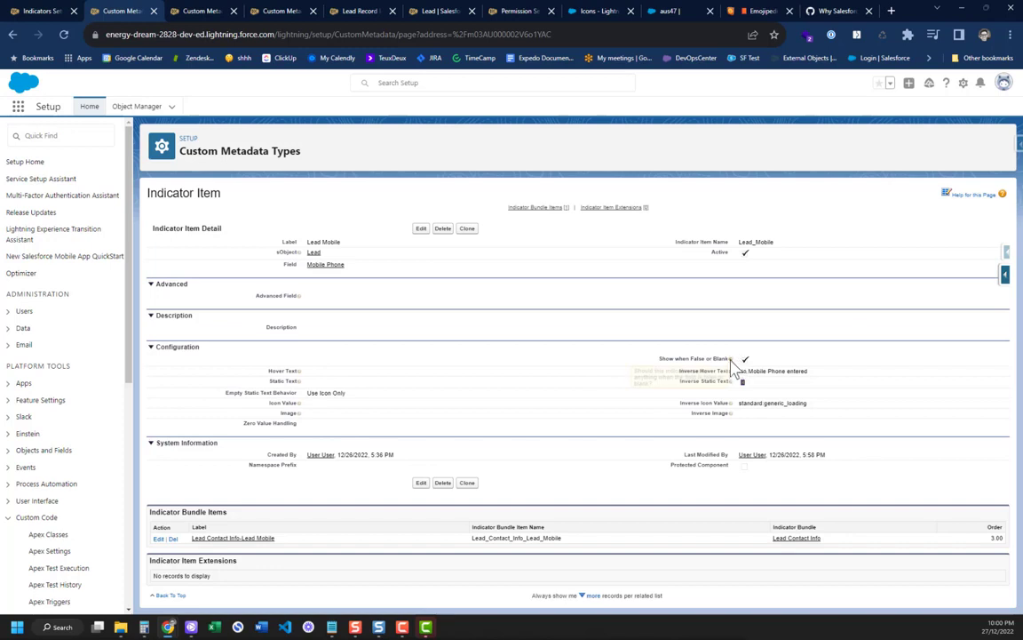
pyautogui.moveTo(730, 360)
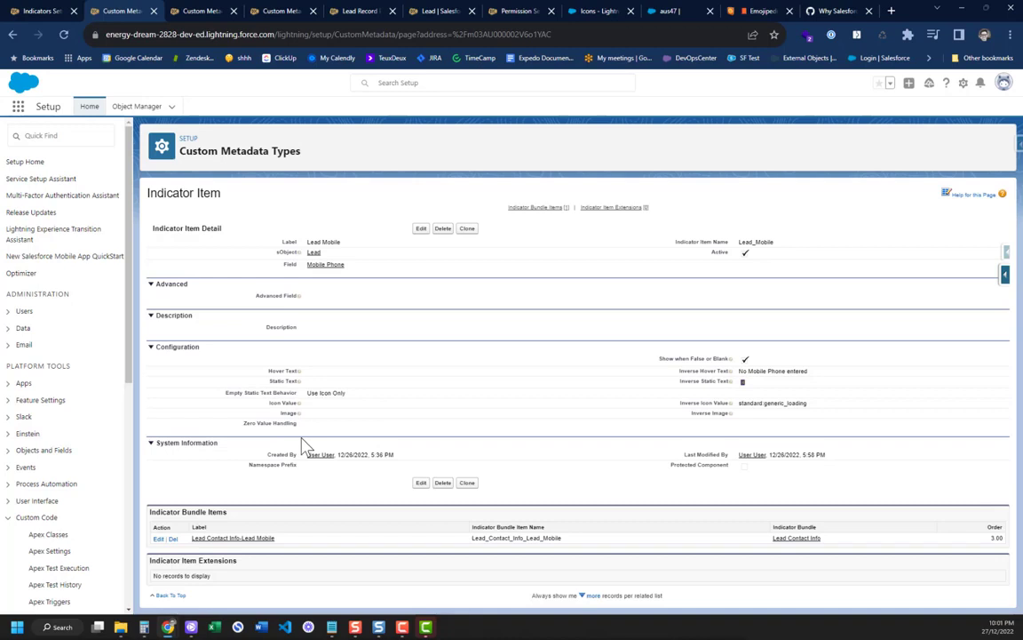
pyautogui.click(353, 13)
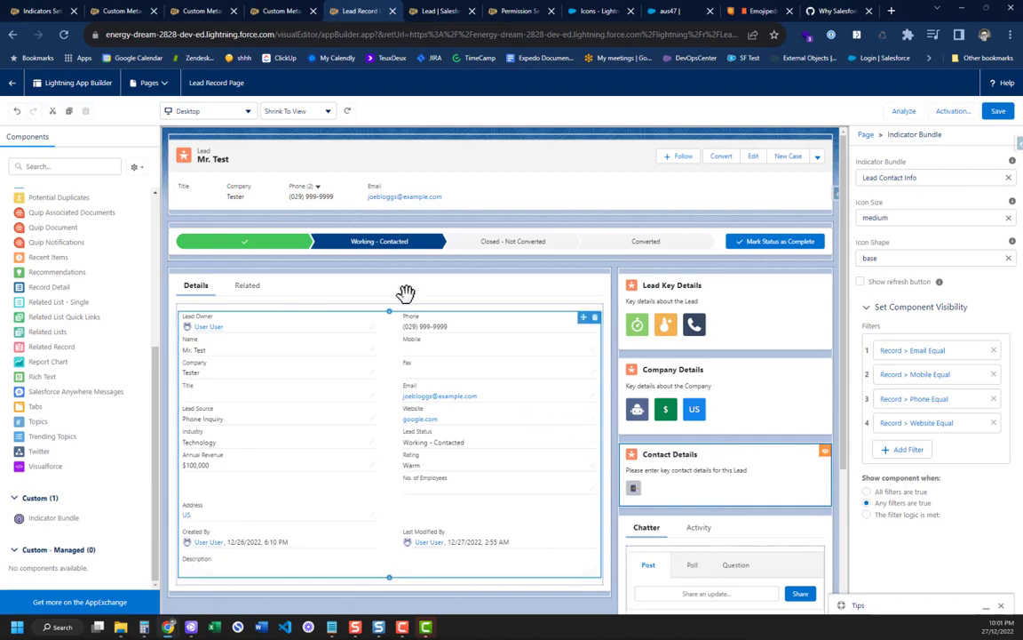
# - Copy the phone emoji from the Lead Mobile item's Inverse Static Text and search Google for it
pyautogui.click(118, 11)
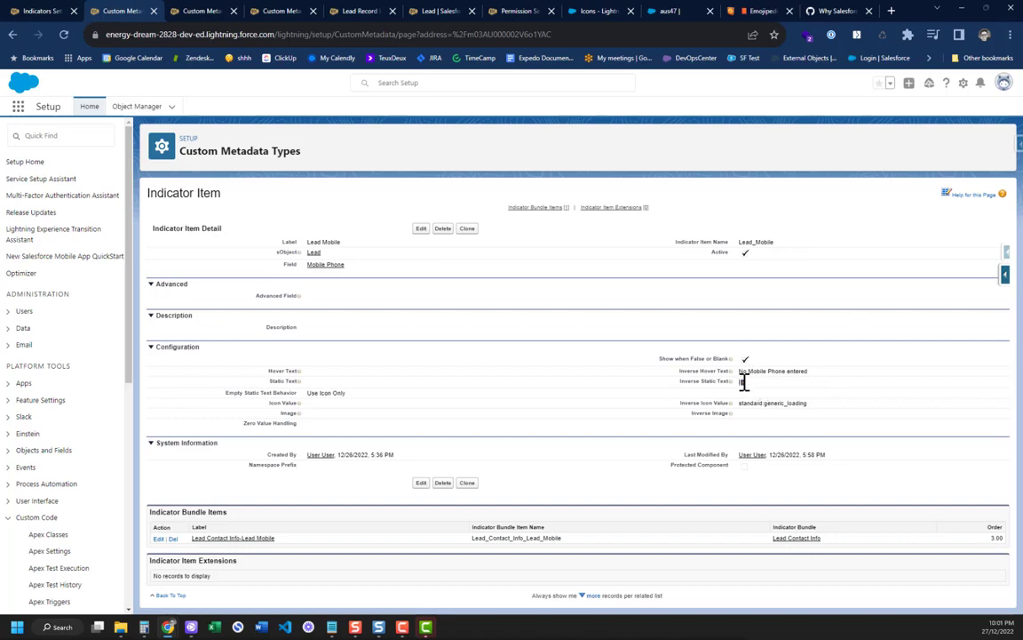
pyautogui.click(743, 383)
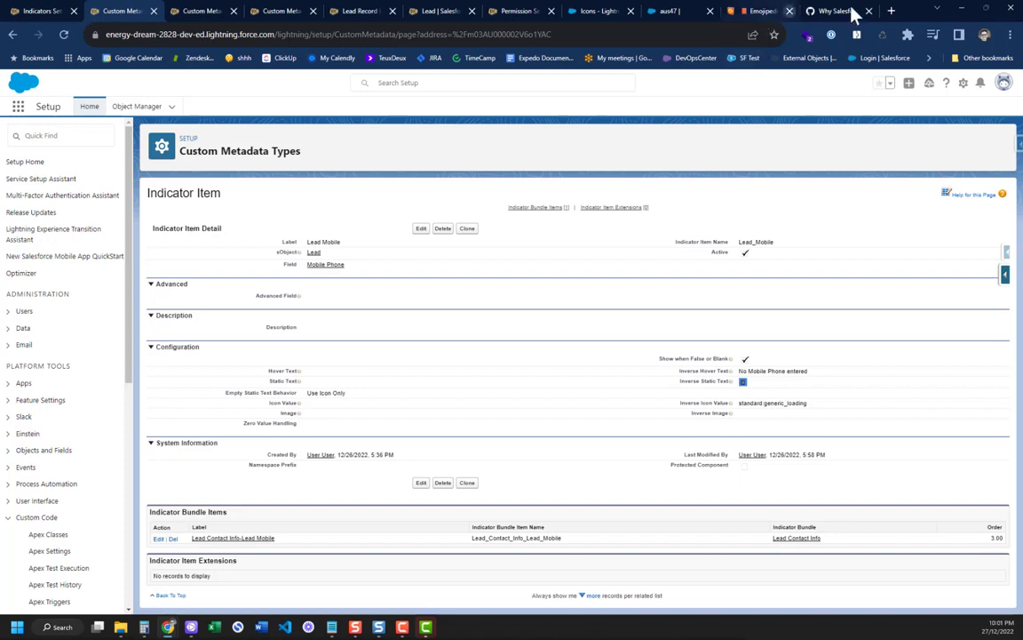
pyautogui.click(892, 10)
pyautogui.hotkey('ctrl', 'v')
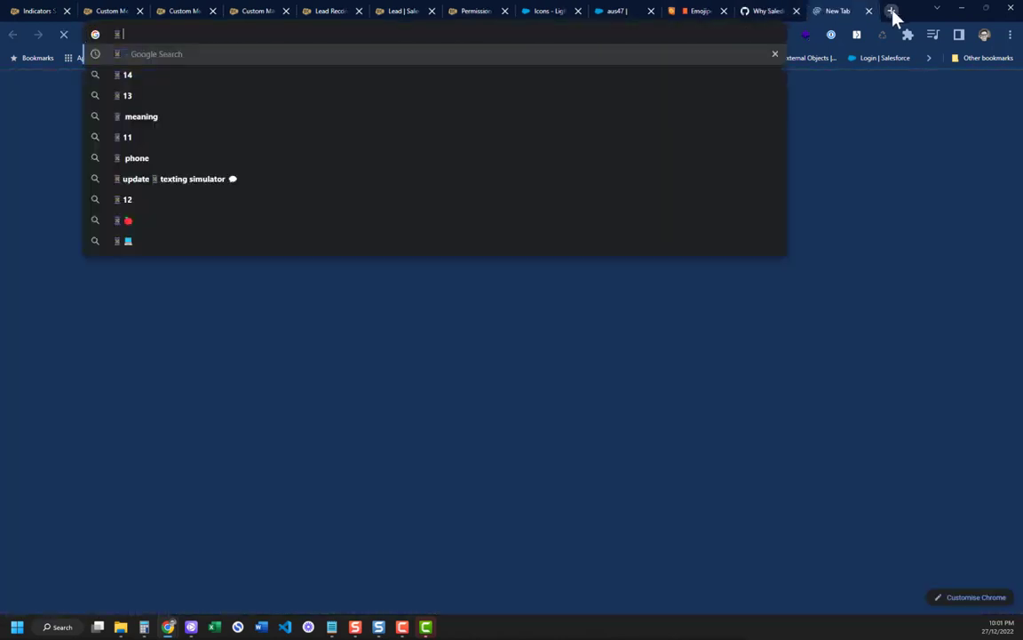
pyautogui.press('Return')
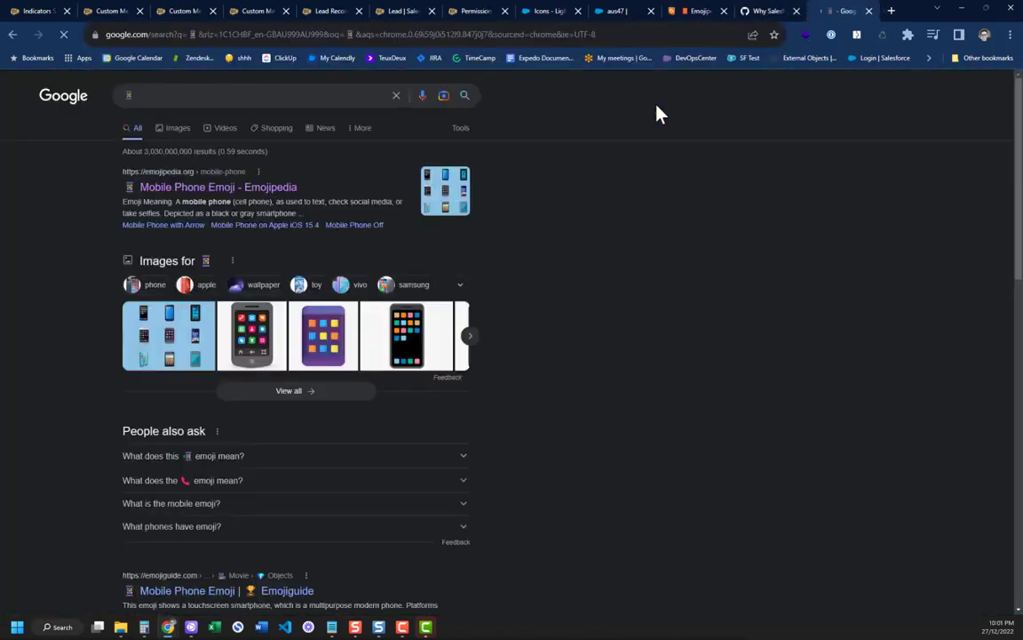
# - Open Emojipedia's Mobile Phone emoji page and compare the emoji's designs across vendors
pyautogui.click(227, 198)
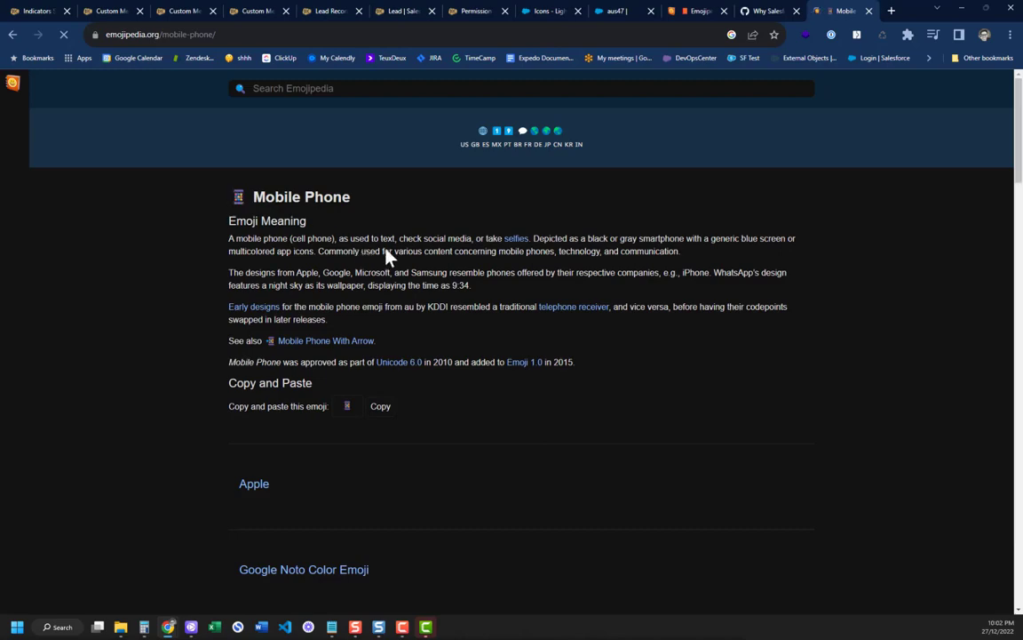
pyautogui.scroll(-3, 387, 257)
pyautogui.scroll(-3, 387, 258)
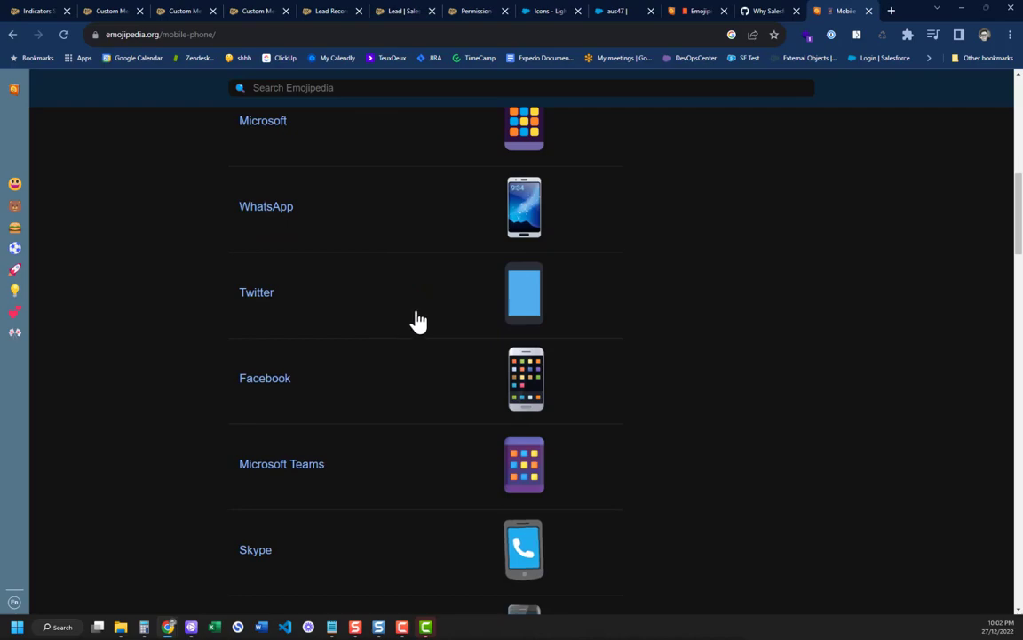
# - Examine the rest of the Mobile Phone emoji page, including vendor designs, alternative names, codepoints and shortcodes
pyautogui.scroll(3, 417, 320)
pyautogui.scroll(3, 408, 314)
pyautogui.scroll(-6, 411, 316)
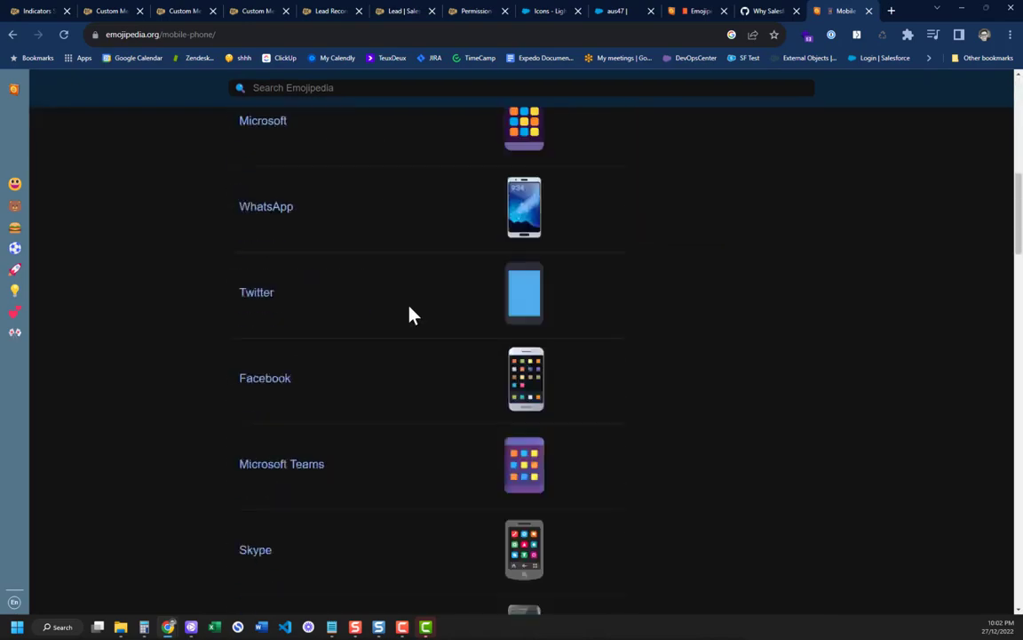
pyautogui.scroll(-5, 410, 317)
pyautogui.scroll(-5, 410, 315)
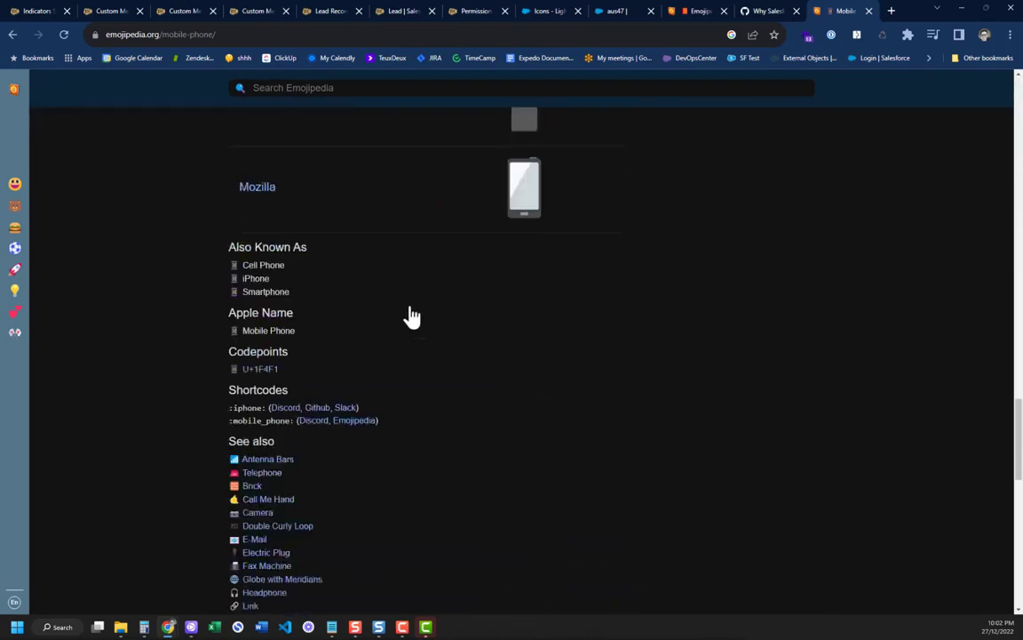
pyautogui.scroll(15, 411, 317)
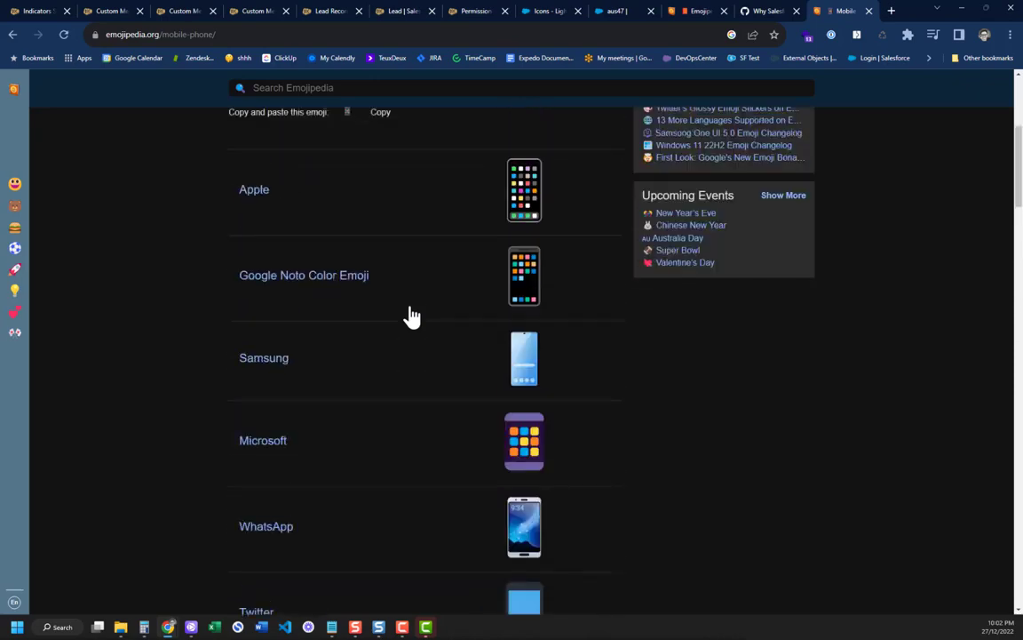
pyautogui.scroll(3, 411, 315)
pyautogui.scroll(-6, 412, 315)
# - Compare the Contact Details component on the Lead Record Page with the Lead Mobile item's Inverse Icon Value
pyautogui.click(173, 13)
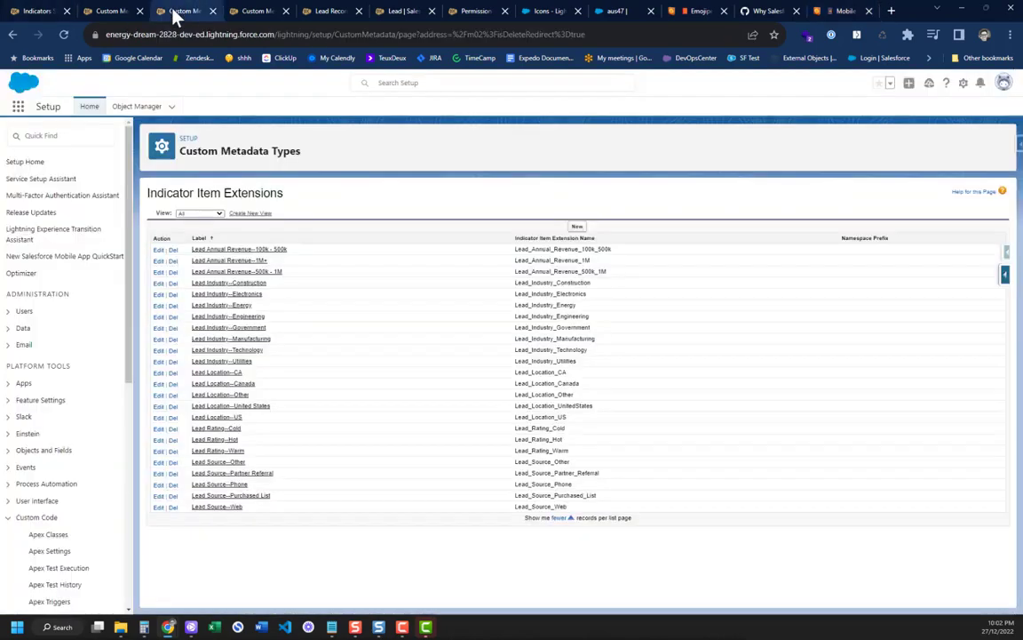
pyautogui.click(325, 11)
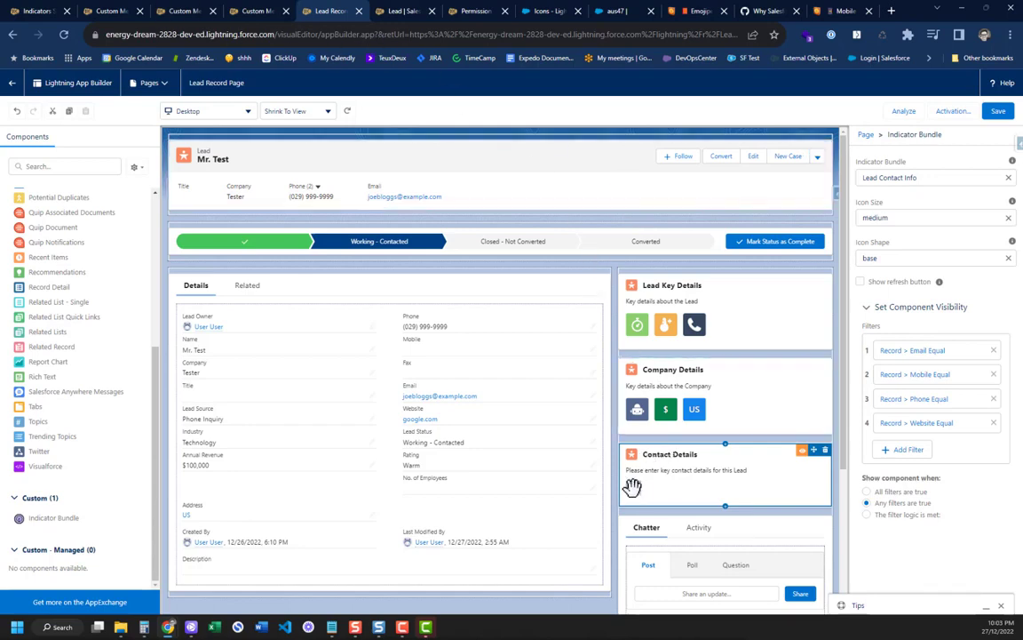
pyautogui.click(164, 11)
pyautogui.click(119, 11)
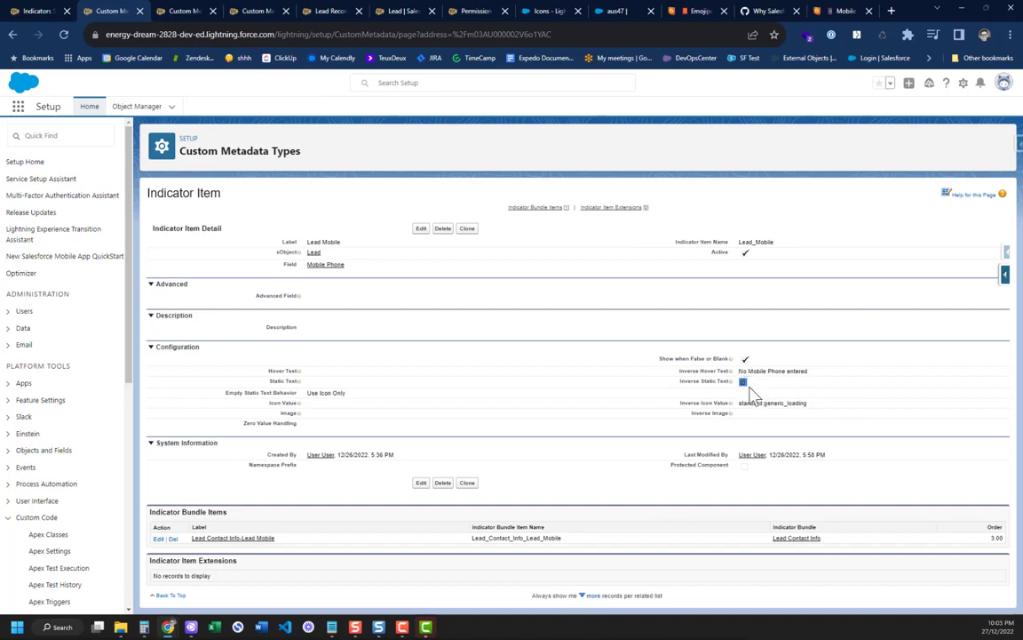
pyautogui.moveTo(739, 403); pyautogui.dragTo(807, 402)
# - Find the generic_loading icon among the Standard Icons in the Lightning Design System icon library
pyautogui.click(539, 11)
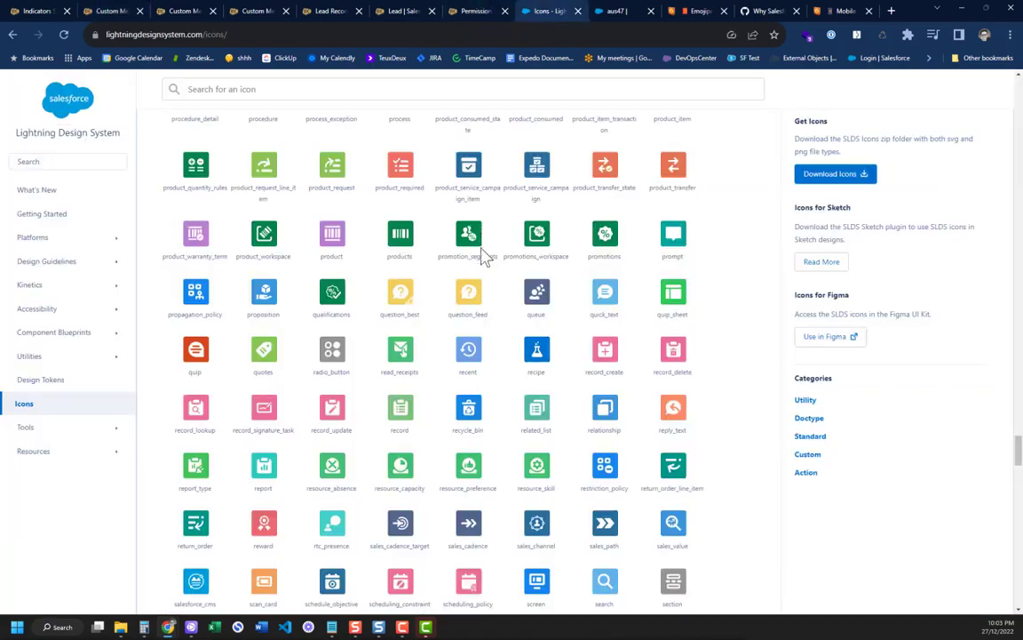
pyautogui.scroll(20, 469, 343)
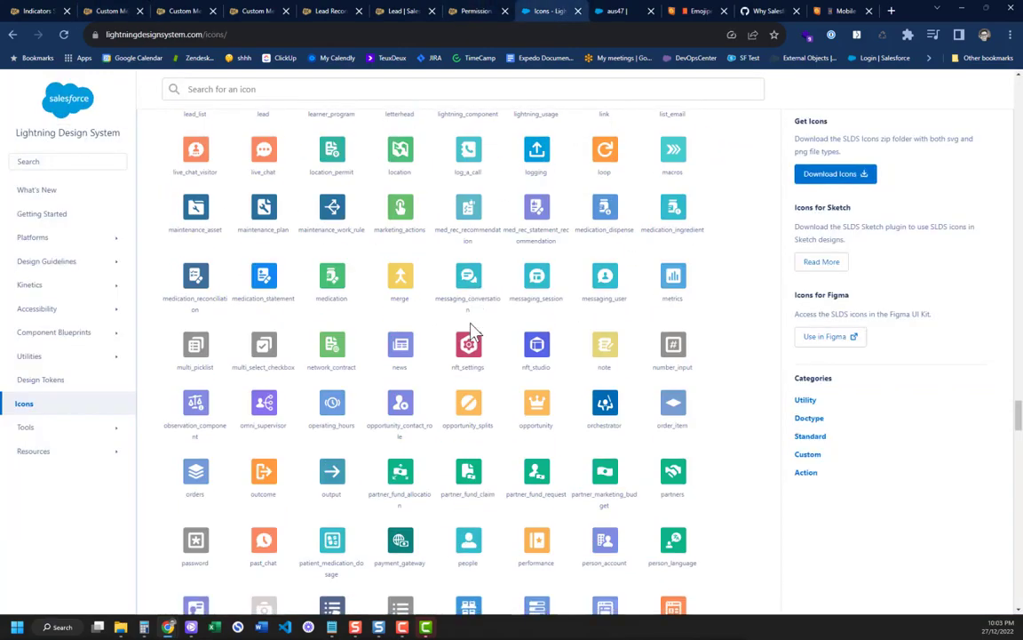
pyautogui.scroll(15, 469, 333)
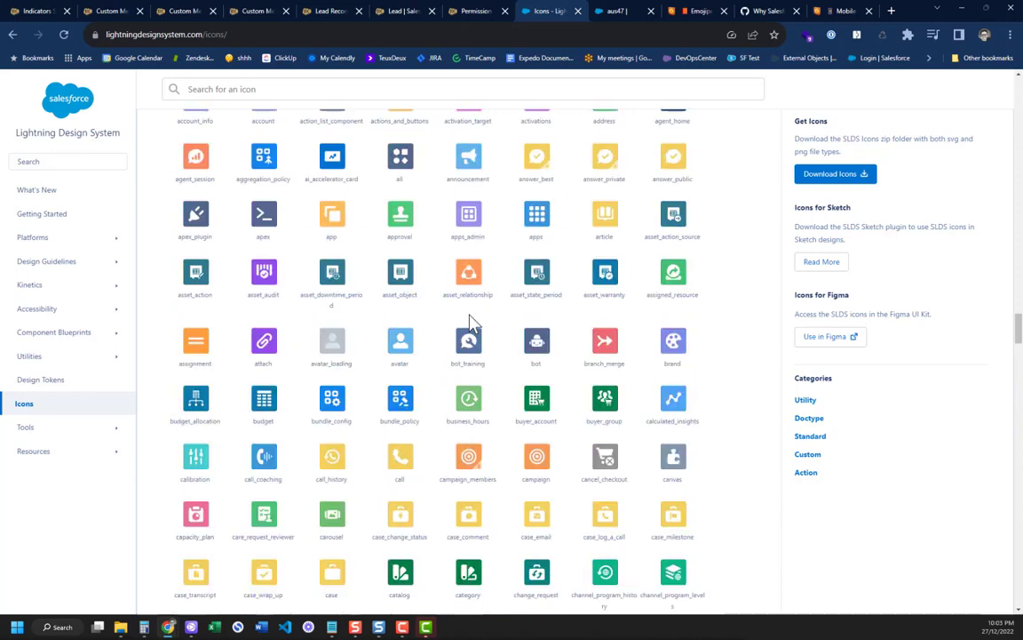
pyautogui.scroll(3, 357, 342)
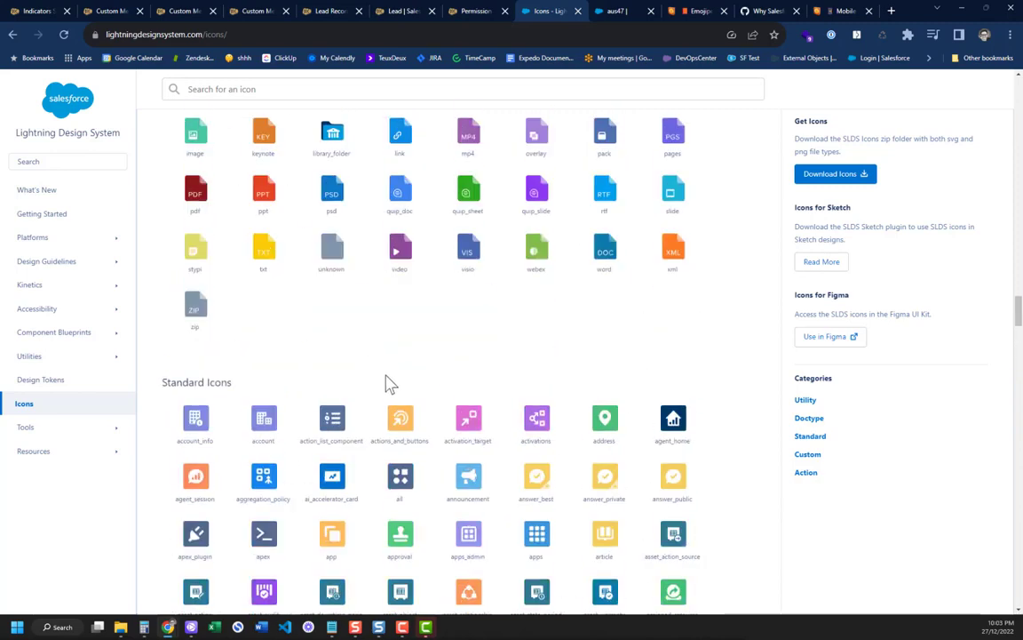
pyautogui.scroll(-20, 388, 383)
pyautogui.doubleClick(324, 189)
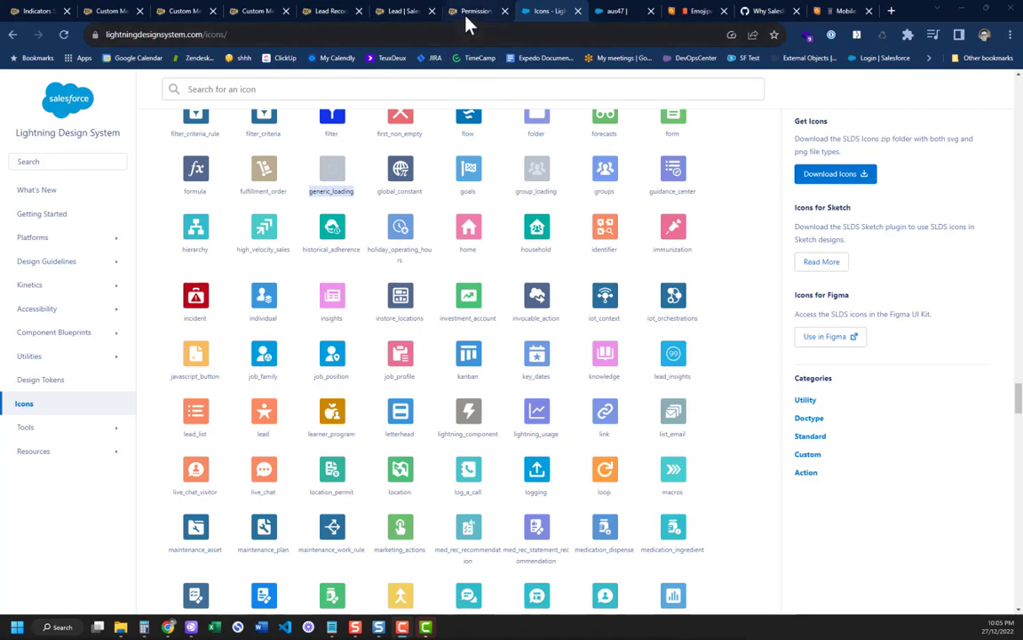
# - Check the Contact Details component again against the Lead Mobile item's Inverse Static Text and Inverse Icon Value
pyautogui.click(182, 12)
pyautogui.click(241, 11)
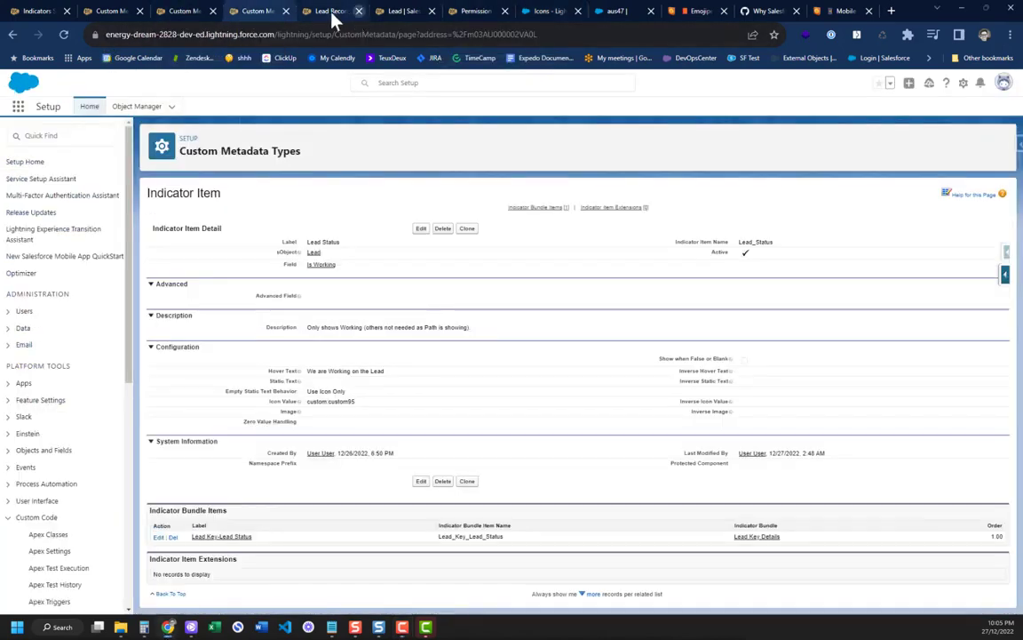
pyautogui.click(328, 12)
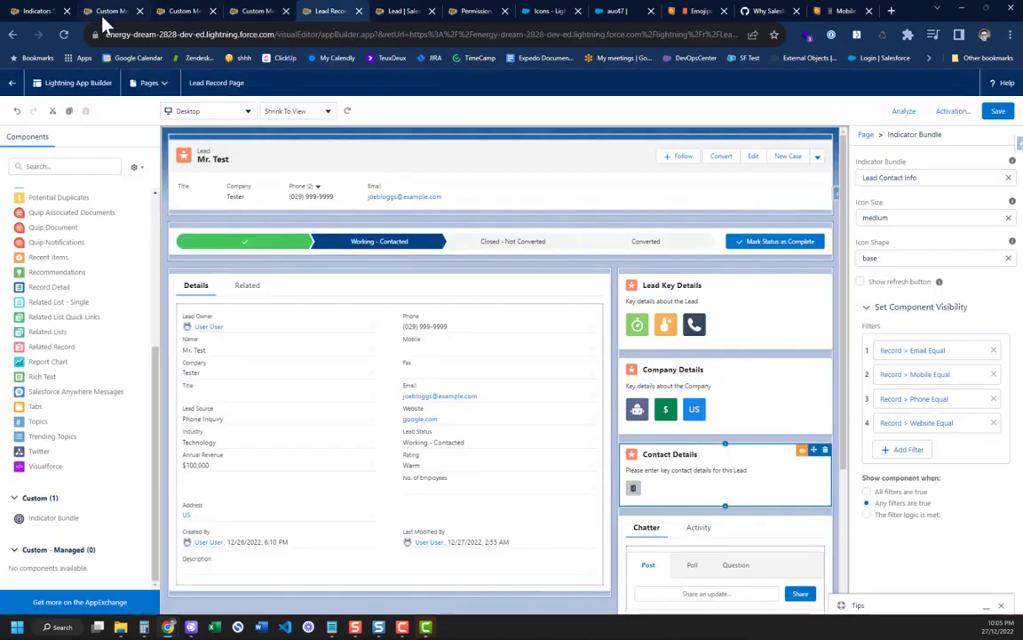
pyautogui.click(102, 12)
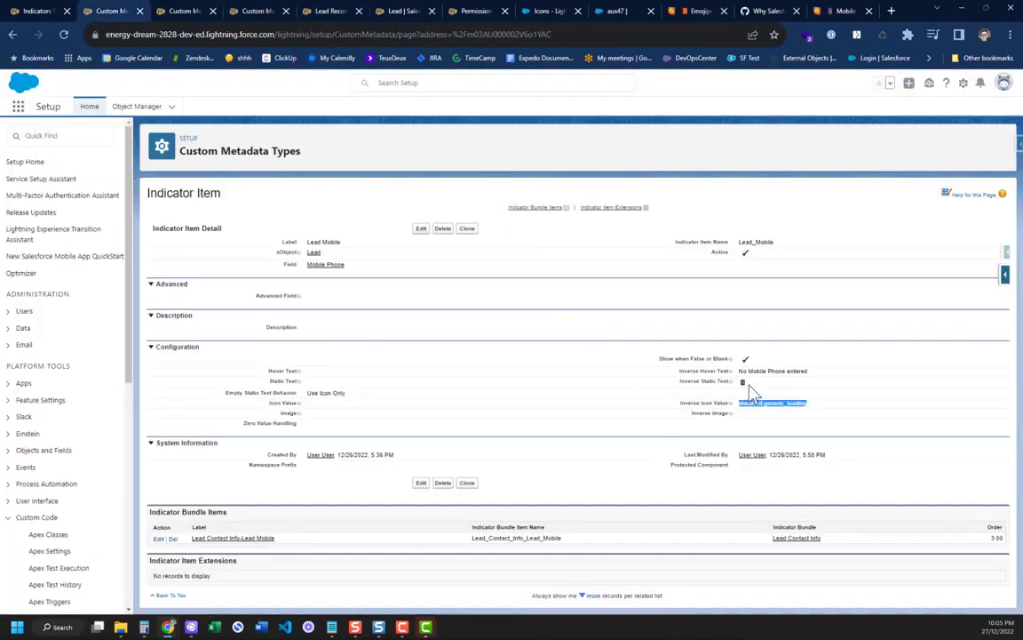
pyautogui.moveTo(748, 384); pyautogui.dragTo(840, 411)
# - Revisit the Lightning Design System icons and look over the App Launcher Logos page as another image source
pyautogui.click(551, 10)
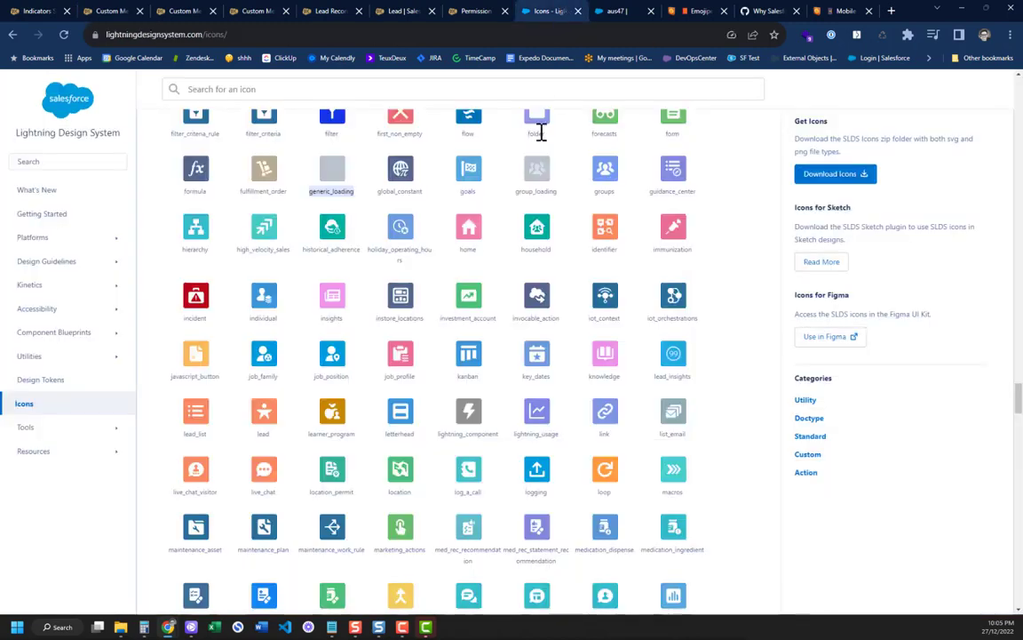
pyautogui.click(615, 12)
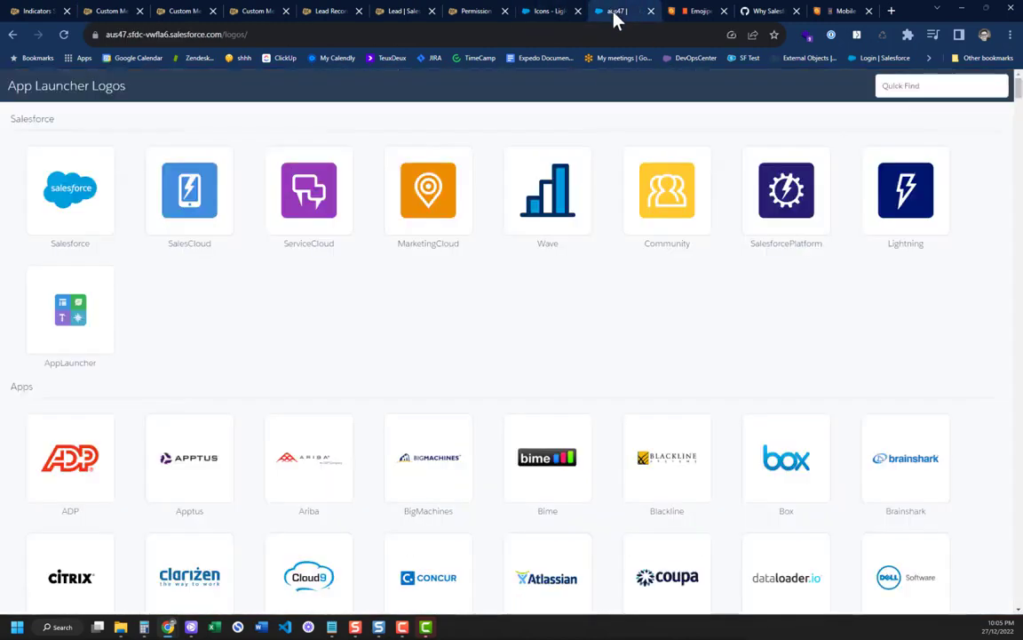
pyautogui.scroll(-4, 167, 100)
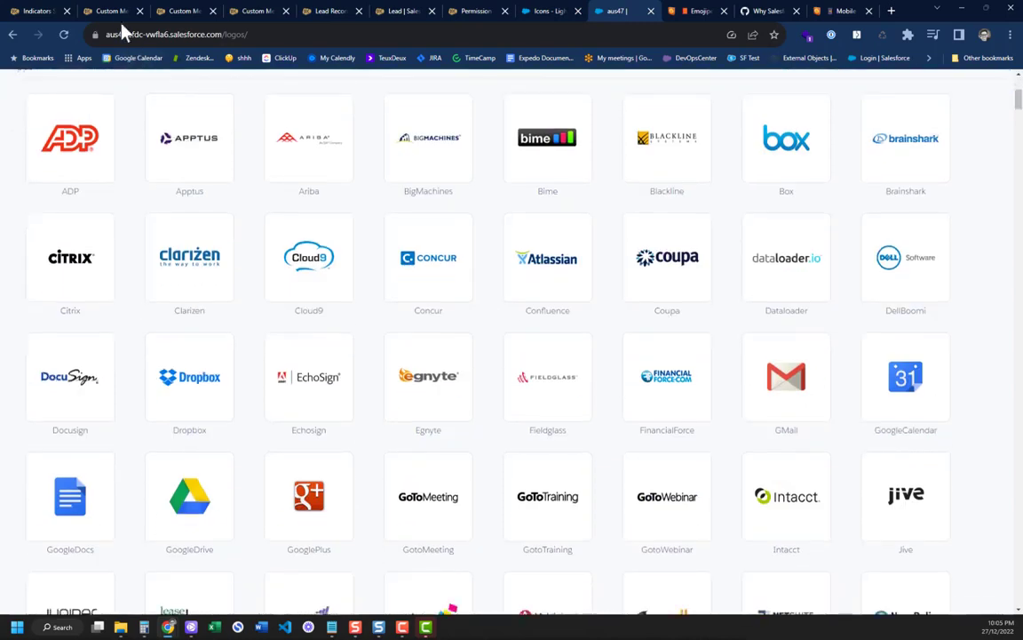
# - Open the App Launcher Logos page at login.salesforce.com/logos and browse to its custom coloured icons
pyautogui.click(118, 34)
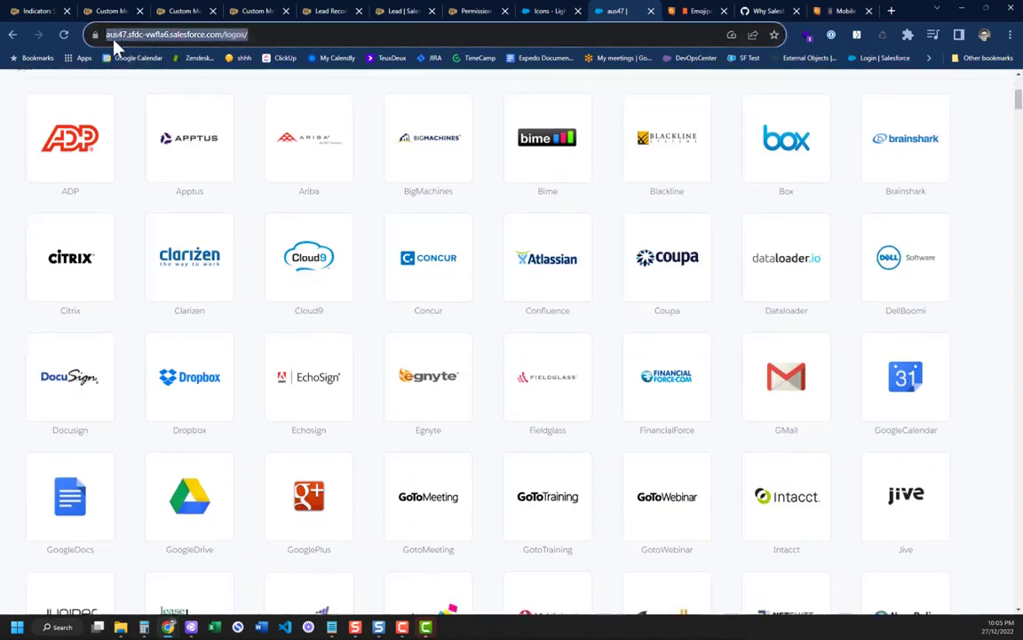
pyautogui.write('login')
pyautogui.press('Right')
pyautogui.write('/lo')
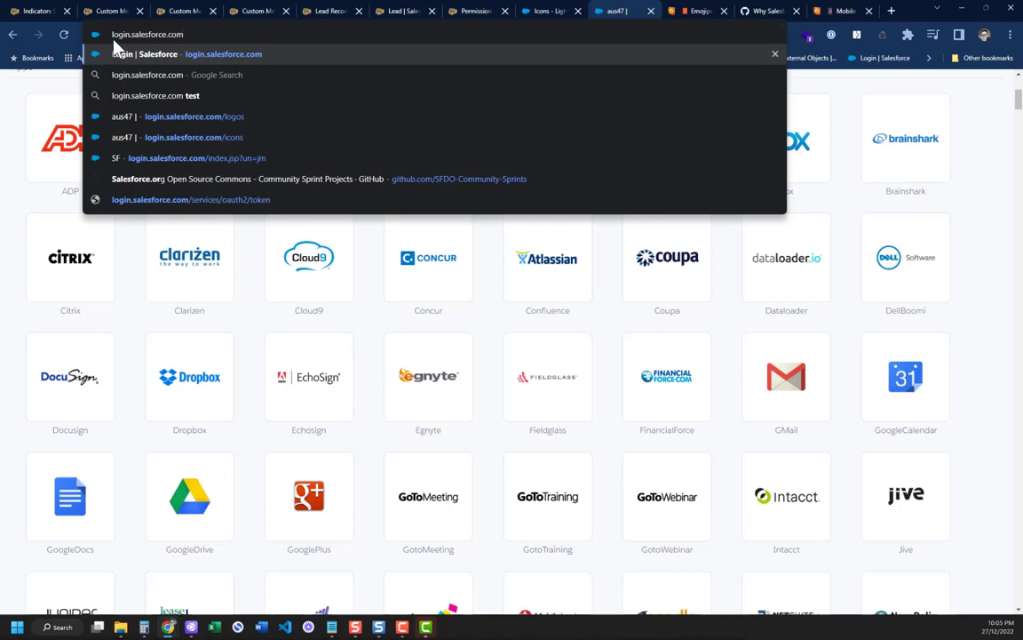
pyautogui.press('Return')
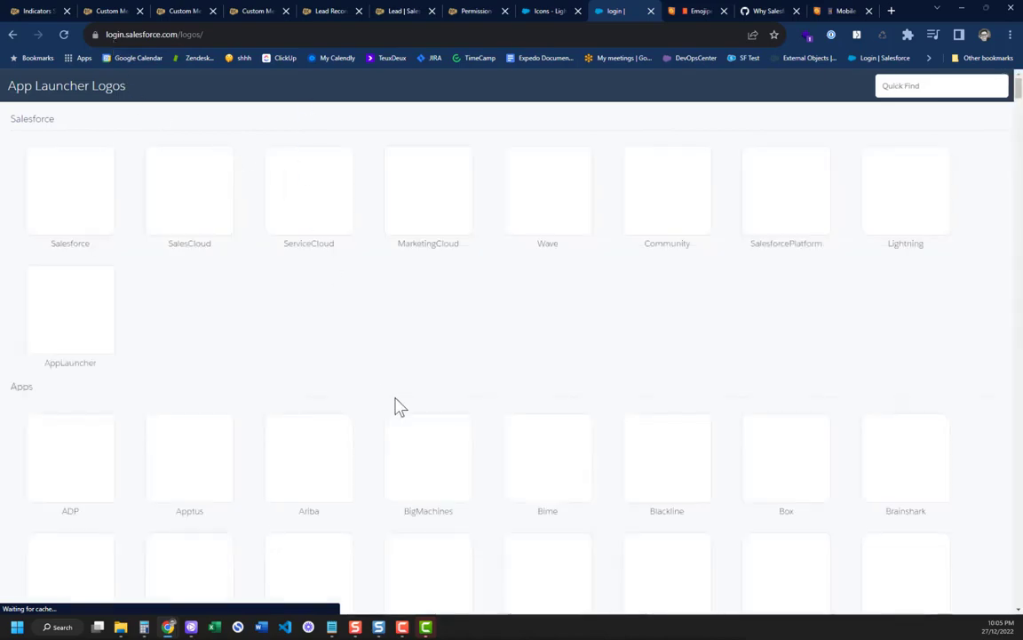
pyautogui.scroll(-20, 397, 402)
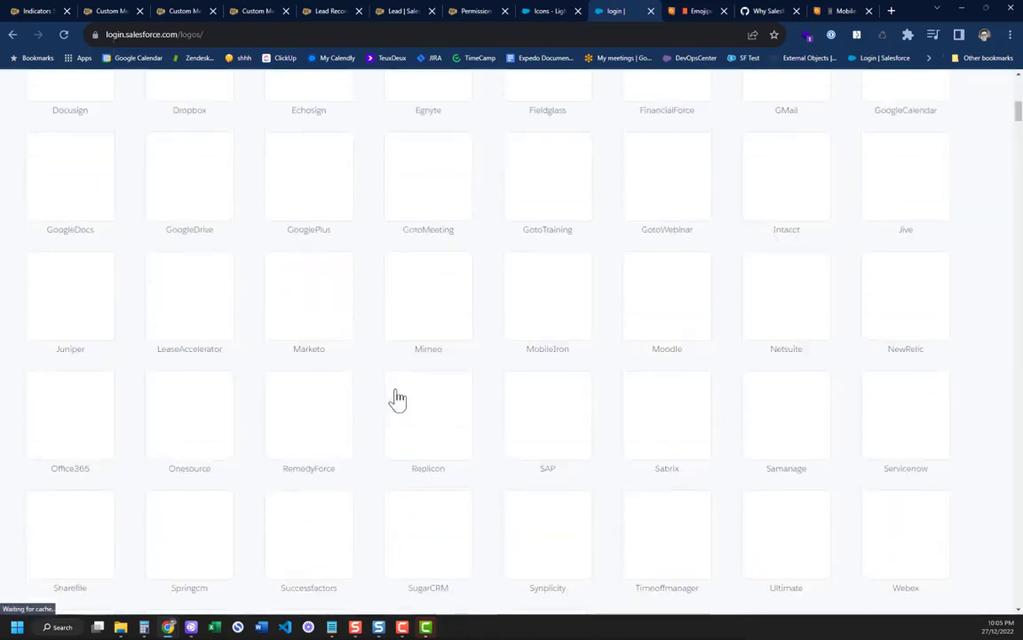
pyautogui.scroll(-12, 397, 398)
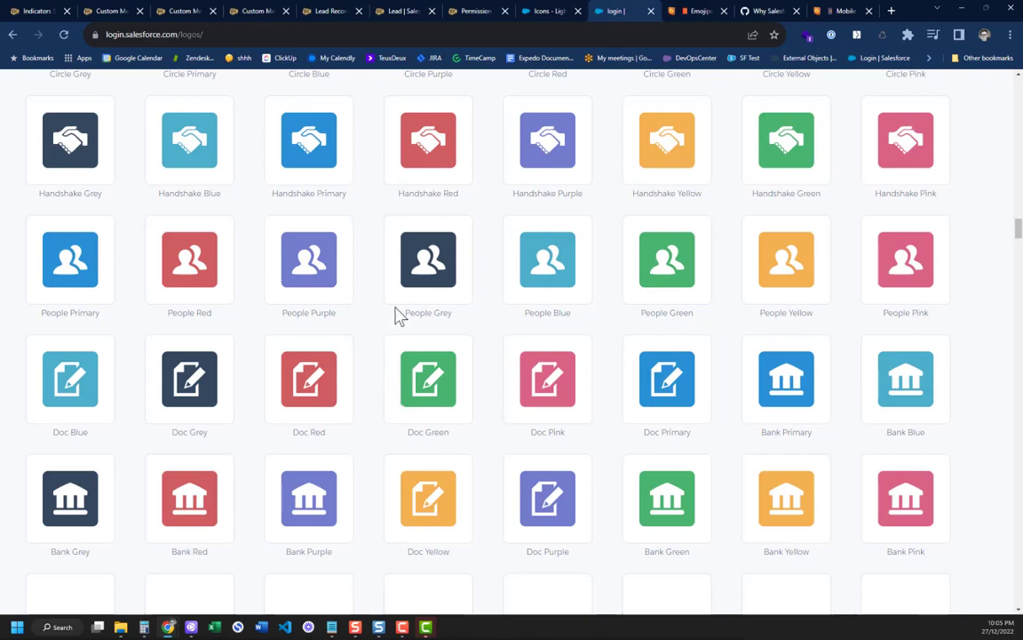
# - Open the People Grey logo's details, select its Logo URL, and close the details
pyautogui.click(435, 279)
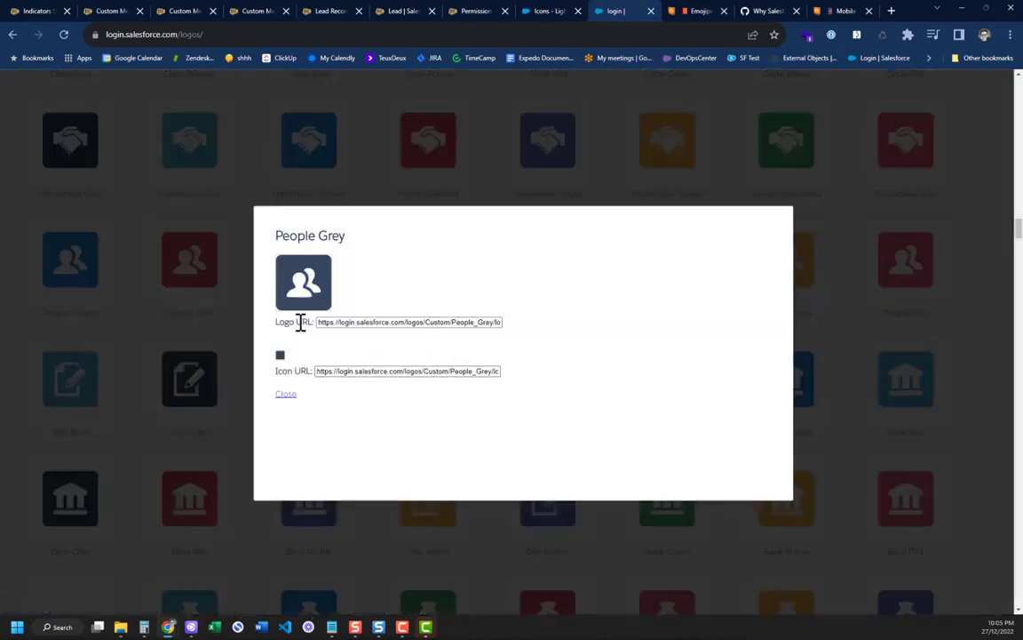
pyautogui.moveTo(322, 321); pyautogui.dragTo(550, 337)
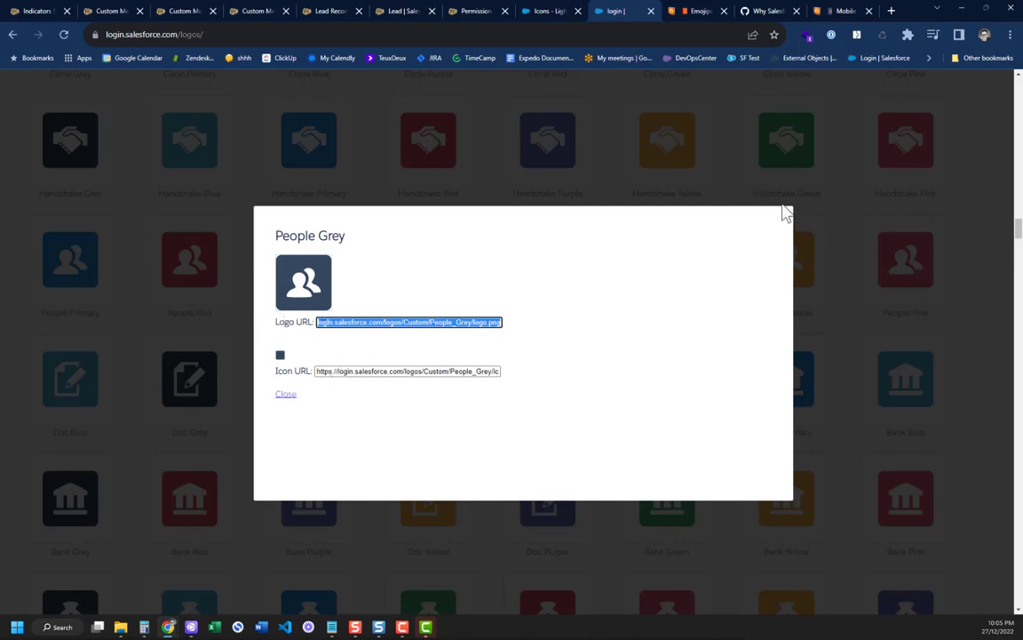
pyautogui.click(628, 134)
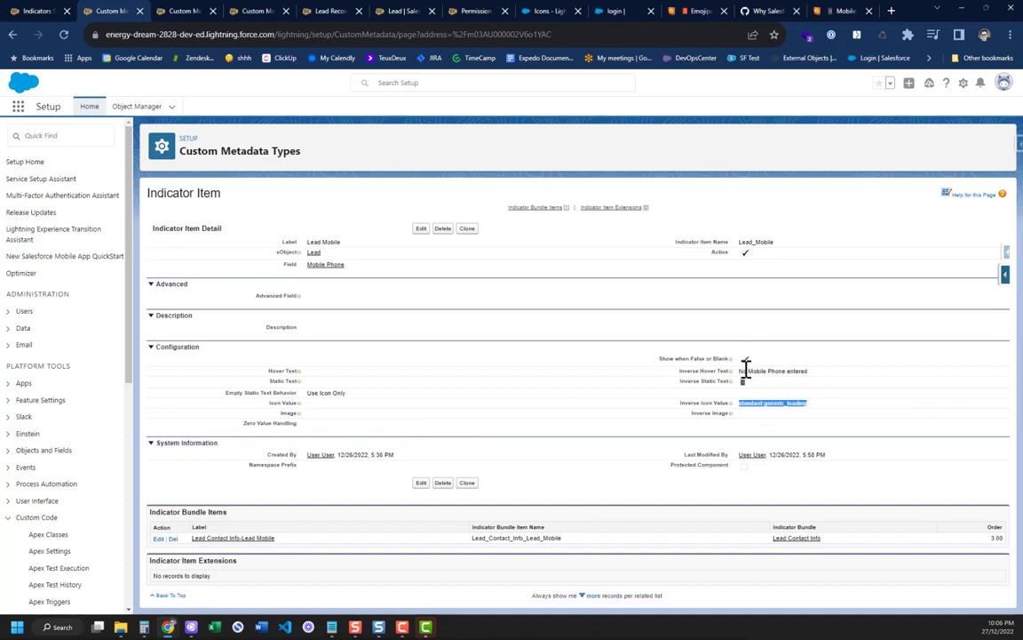
# - Highlight the Lead Mobile item's Inverse Hover Text and compare it with the Contact Details component in Lightning App Builder
pyautogui.moveTo(742, 369); pyautogui.dragTo(813, 376)
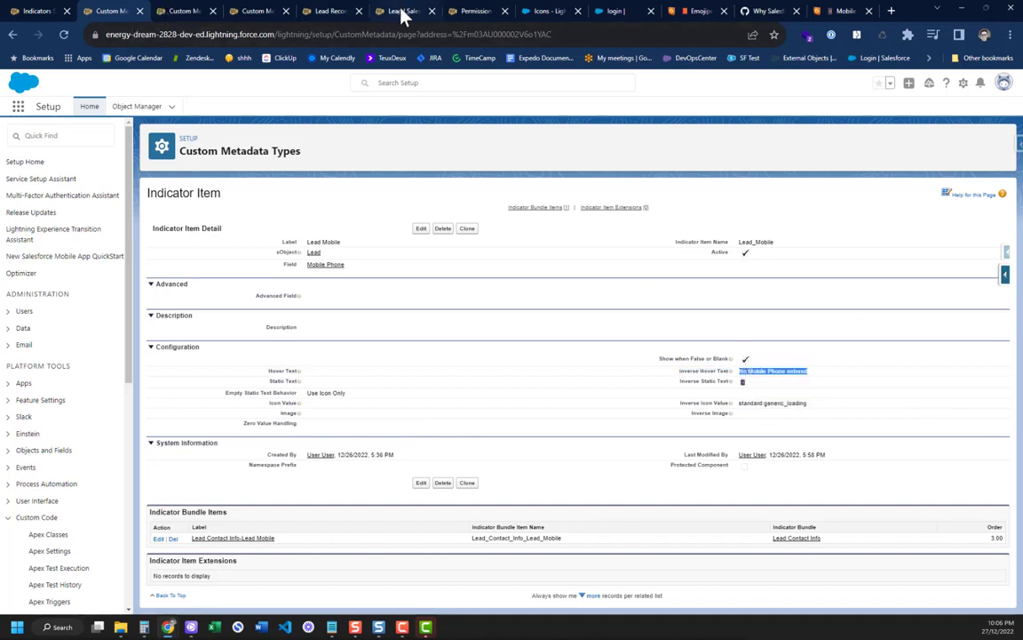
pyautogui.click(327, 12)
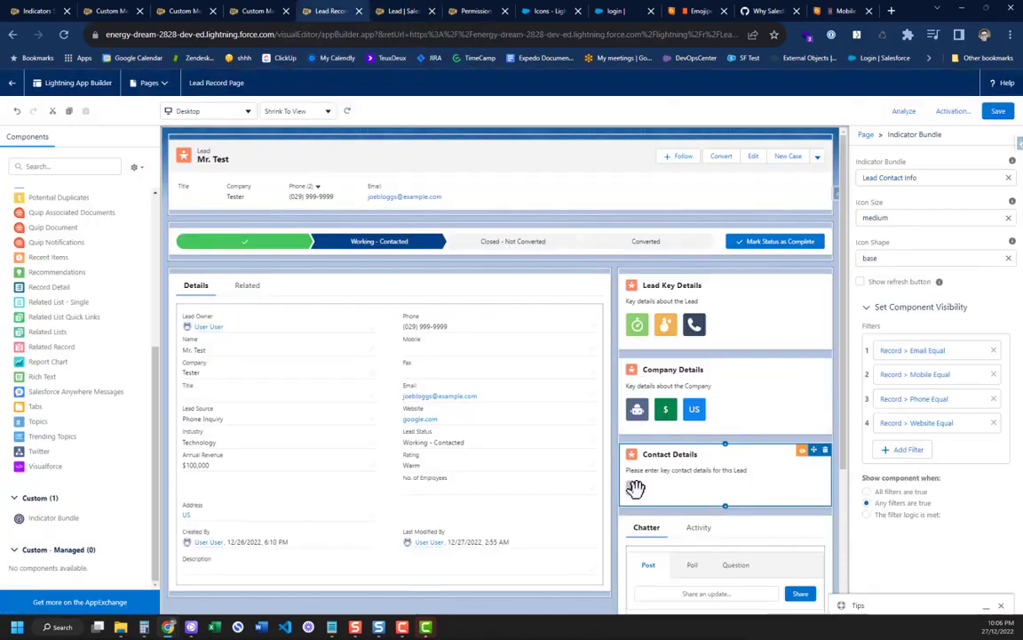
# - Save the Lead Record Page, return to the lead record, and inspect its Contact Details and Company Details indicators
pyautogui.click(996, 110)
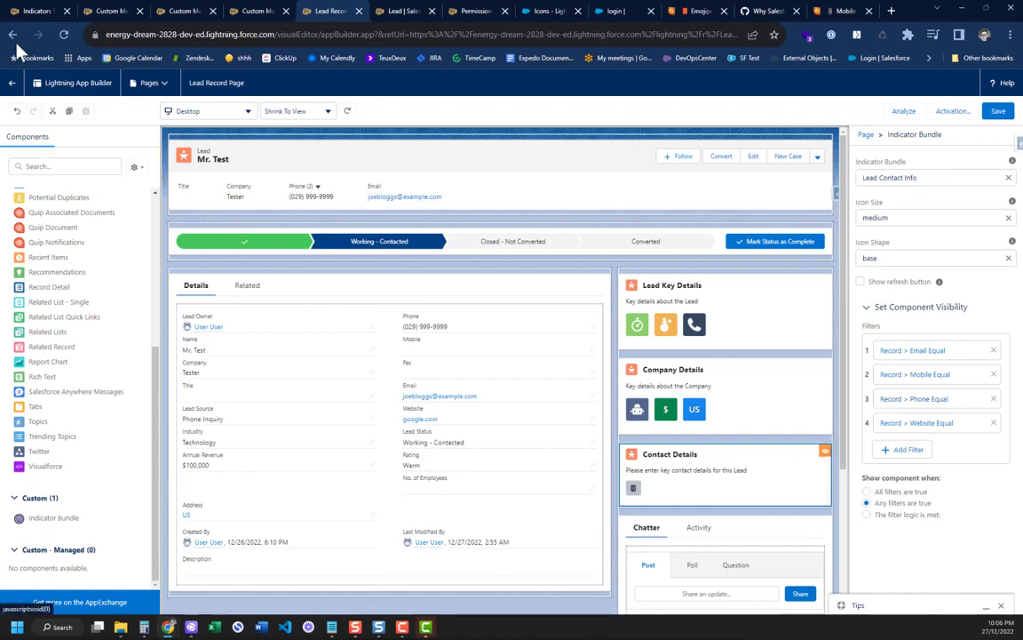
pyautogui.click(12, 39)
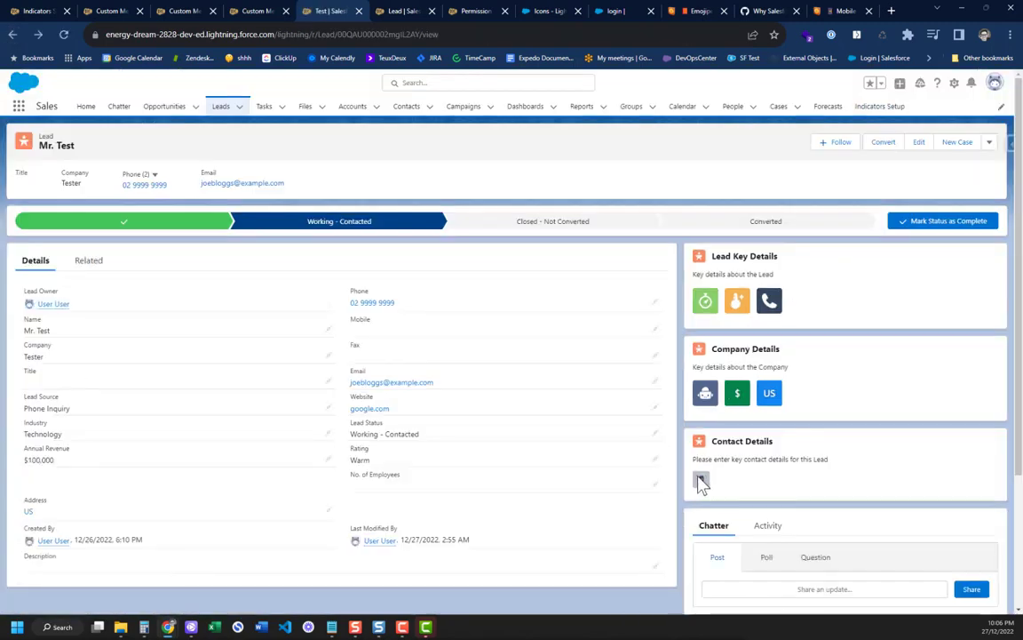
pyautogui.moveTo(700, 481)
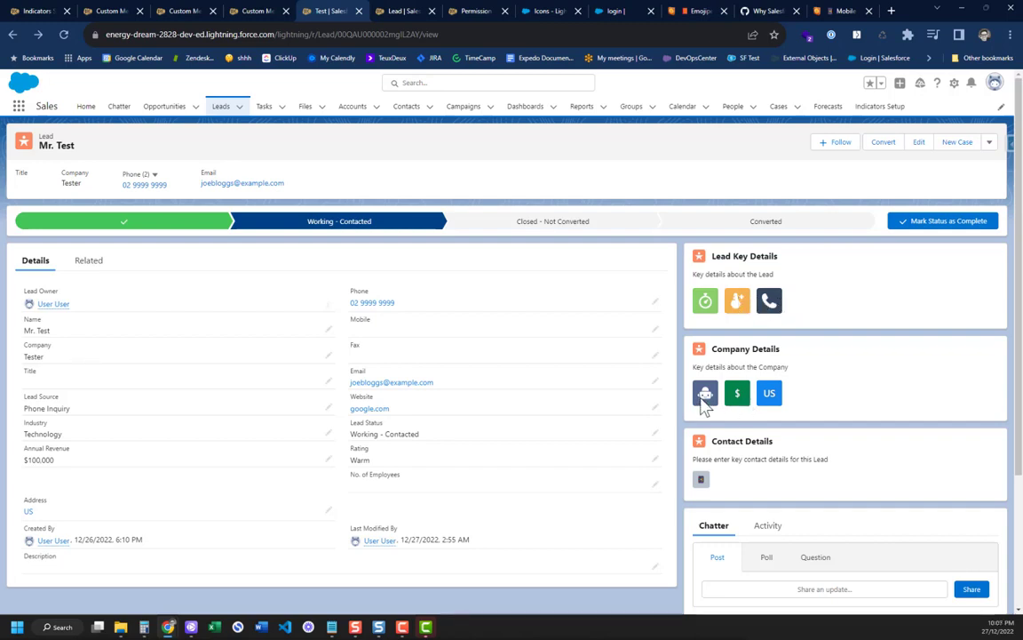
pyautogui.moveTo(742, 404)
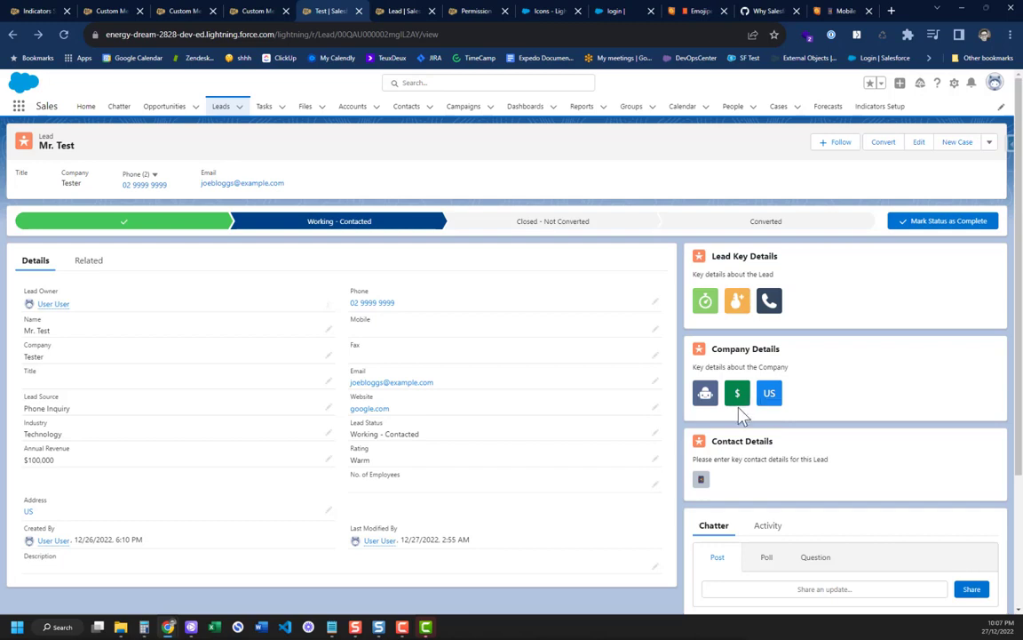
# - Set the lead's Annual Revenue to 500000 and save the record
pyautogui.click(329, 460)
pyautogui.moveTo(75, 457); pyautogui.dragTo(33, 456)
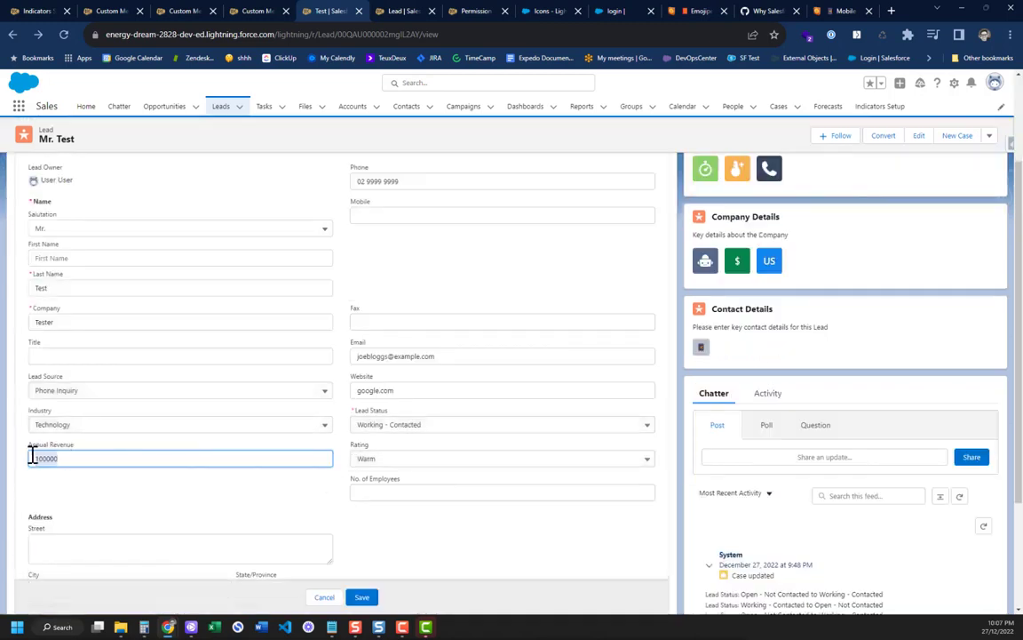
pyautogui.click(34, 456)
pyautogui.write('5')
pyautogui.click(362, 597)
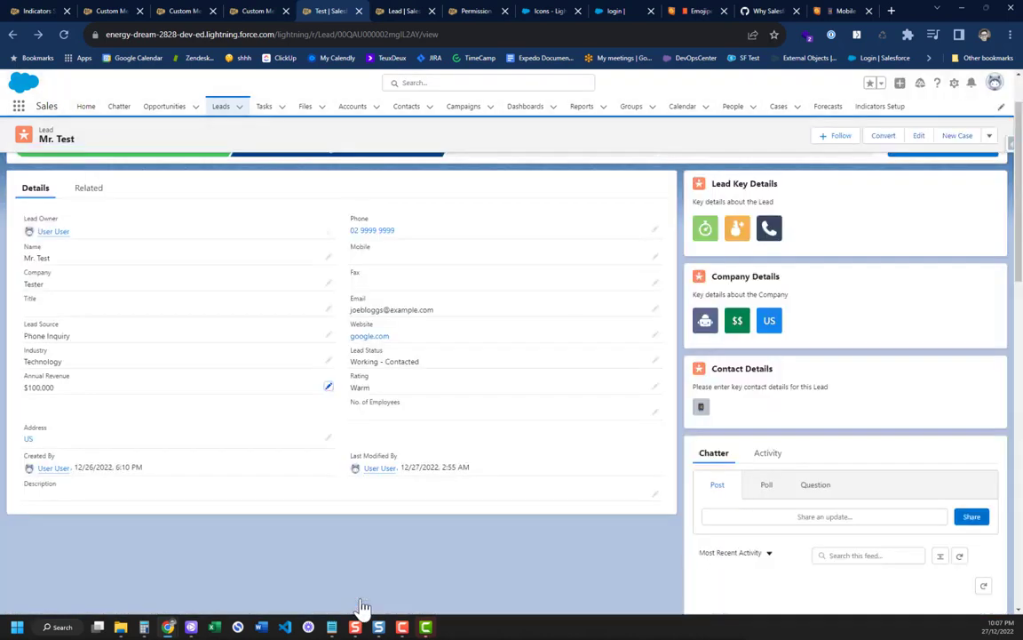
# - Change the lead's Annual Revenue to 1200000 and save the record
pyautogui.click(328, 389)
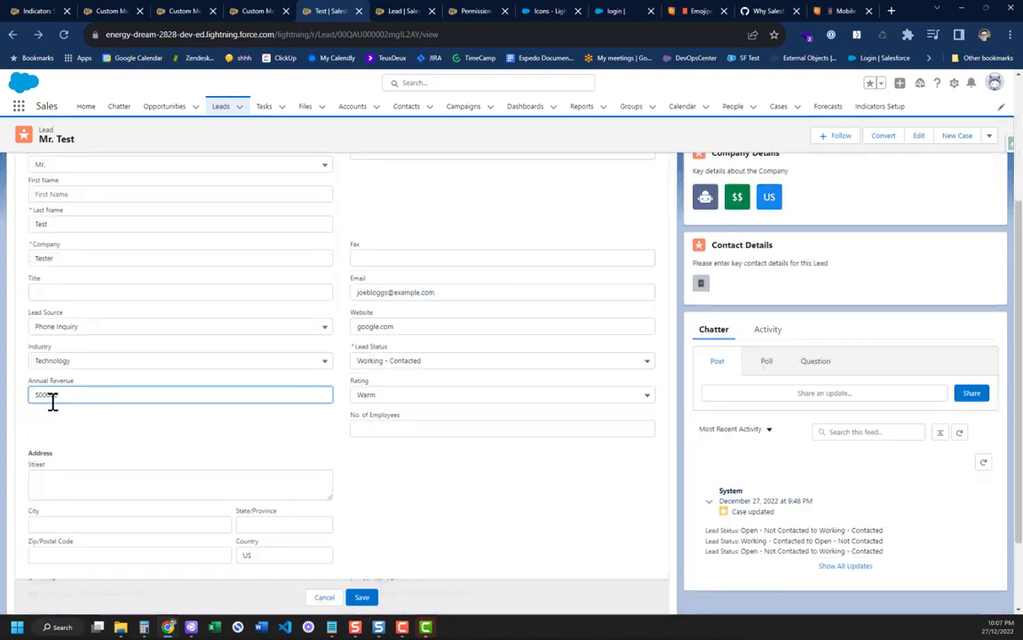
pyautogui.write('1200000')
pyautogui.click(362, 597)
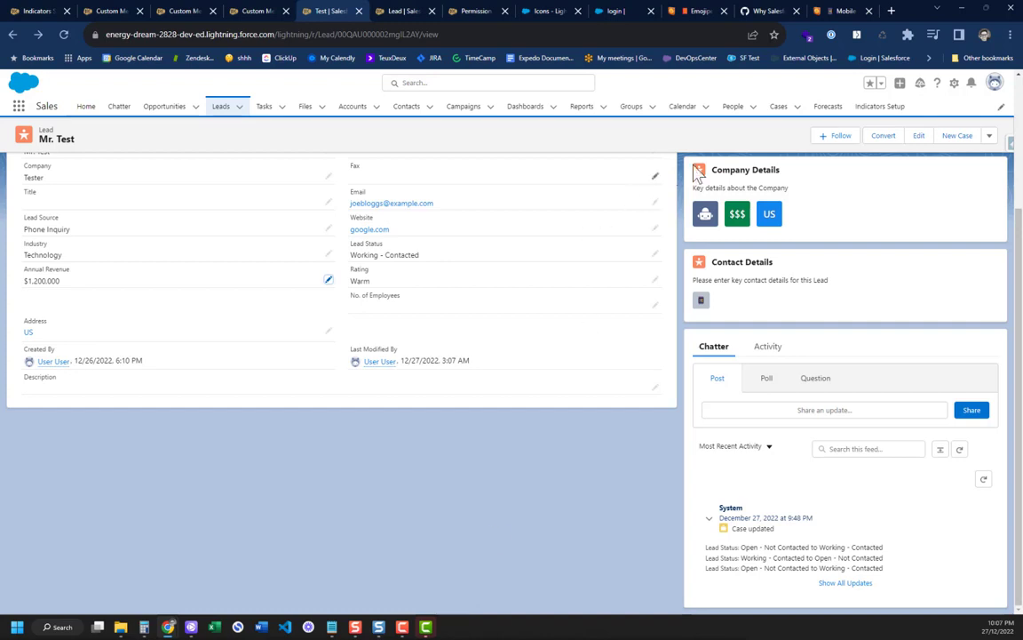
# - Browse the Salesforce logos gallery at login.salesforce.com/logos to examine the available coloured image icons
pyautogui.click(611, 13)
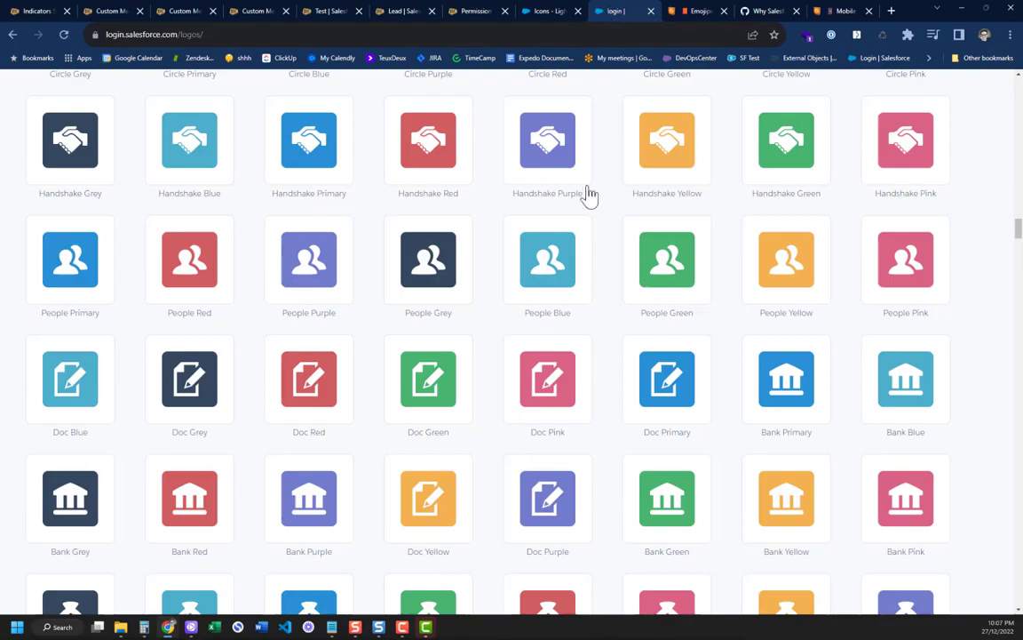
pyautogui.scroll(5, 591, 219)
pyautogui.scroll(18, 590, 220)
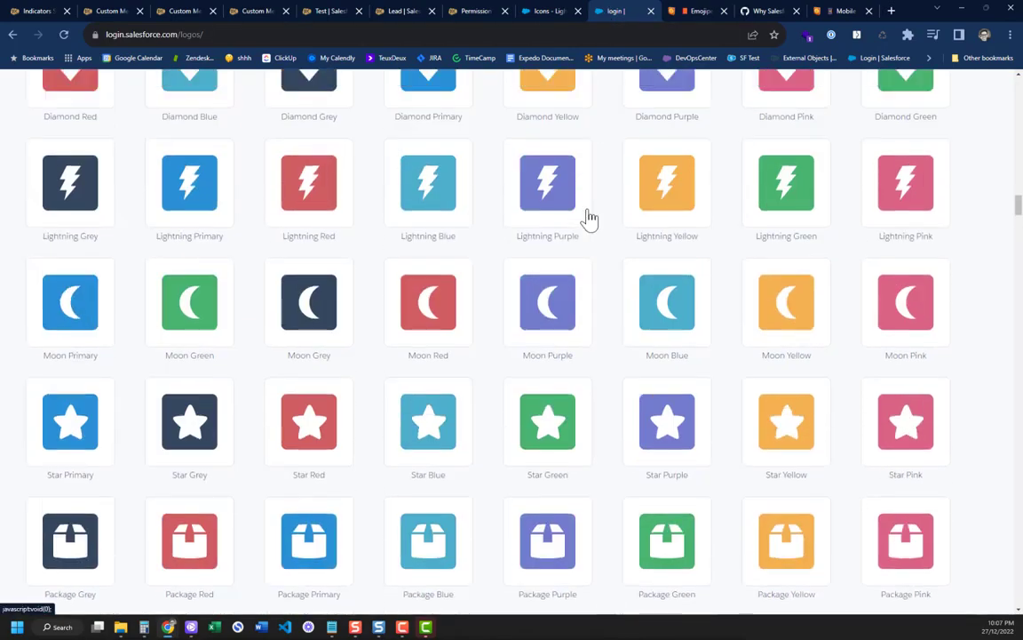
pyautogui.scroll(-15, 589, 218)
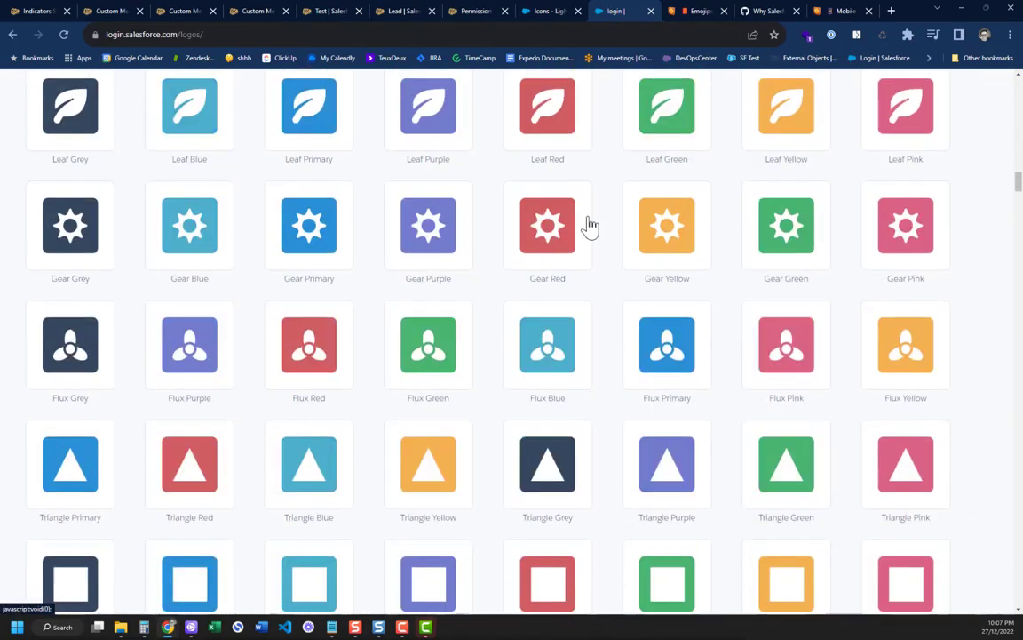
pyautogui.scroll(-5, 587, 240)
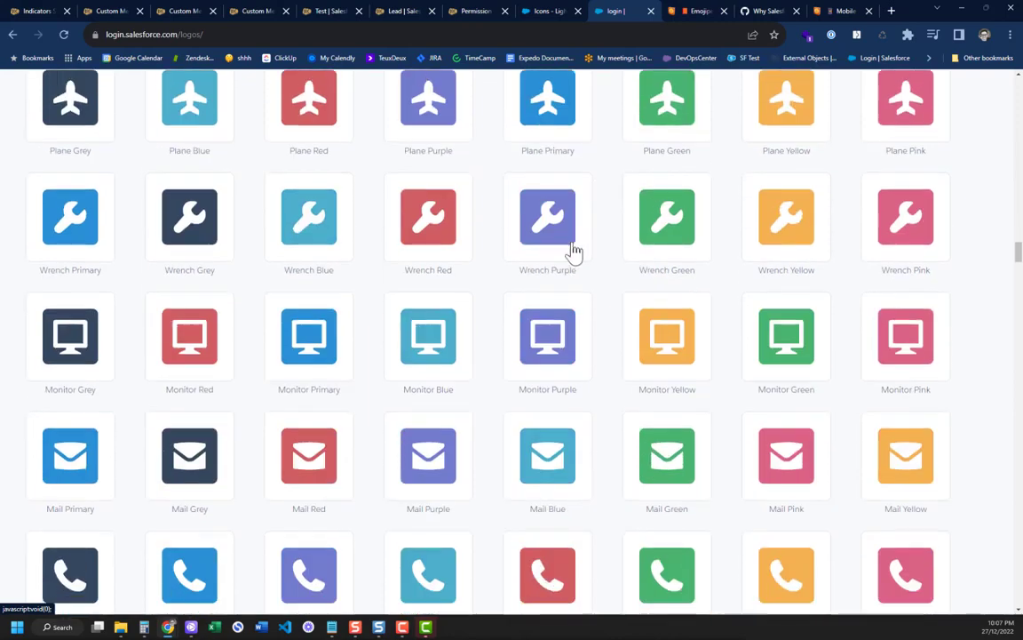
pyautogui.scroll(5, 539, 259)
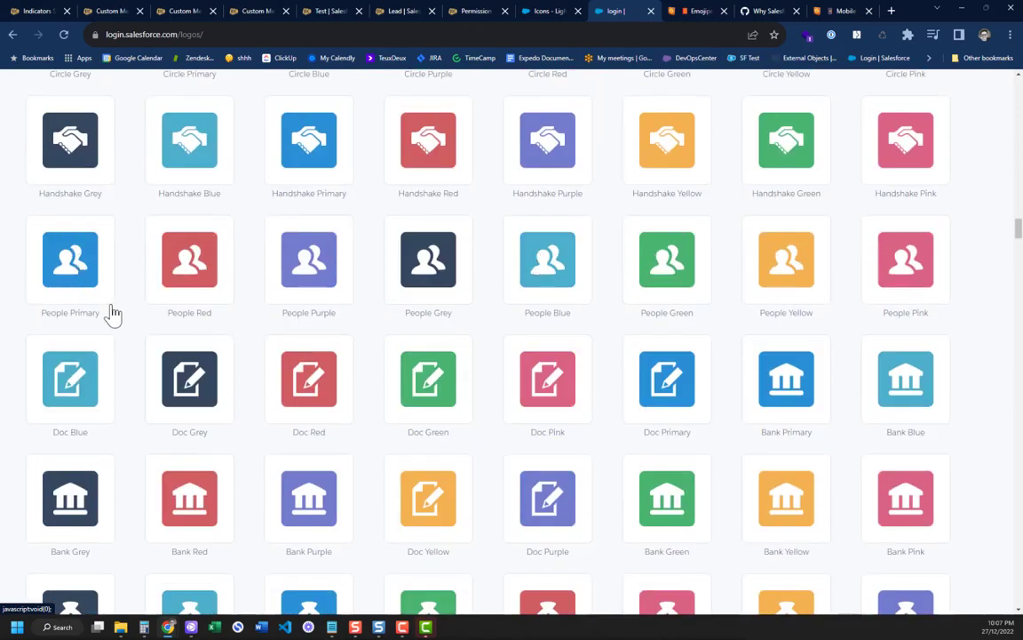
pyautogui.scroll(-3, 309, 404)
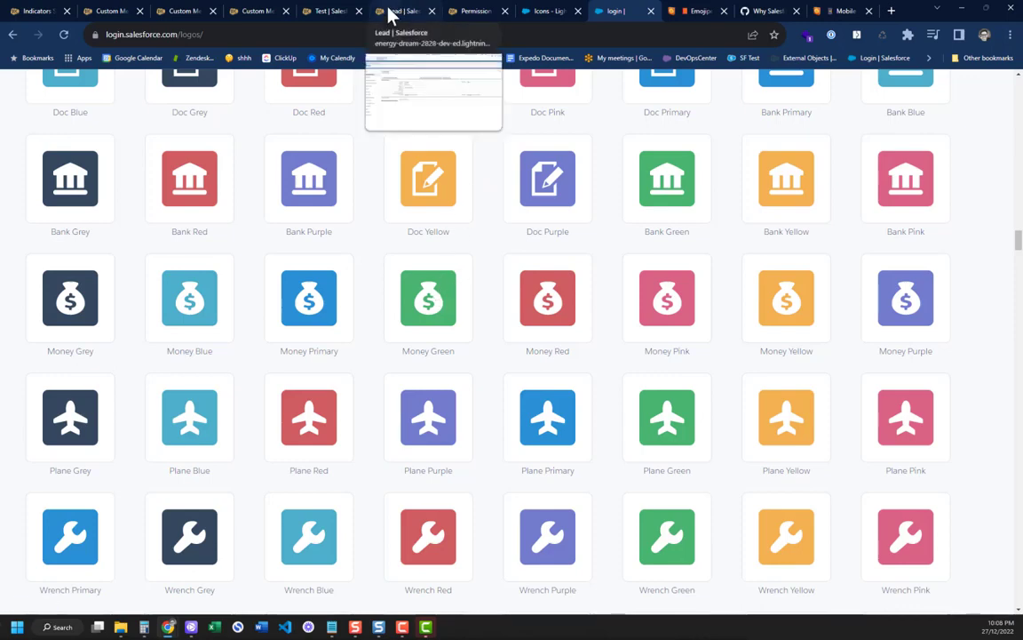
# - Return to the lead record and inspect the Annual Revenue indicator in Company Details alongside the field's value
pyautogui.click(336, 12)
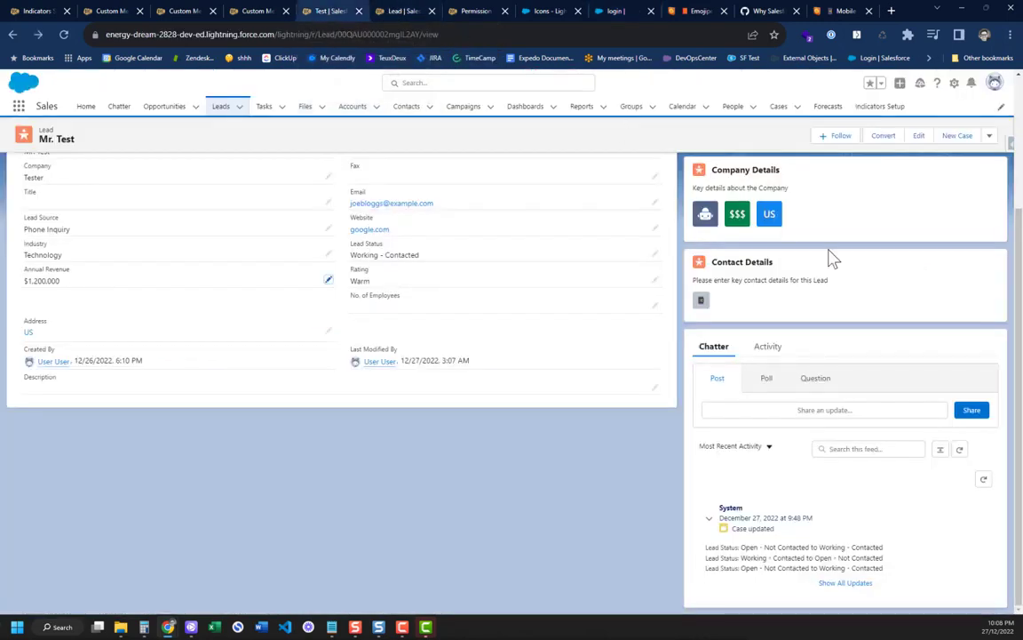
pyautogui.moveTo(753, 229)
pyautogui.scroll(3, 480, 271)
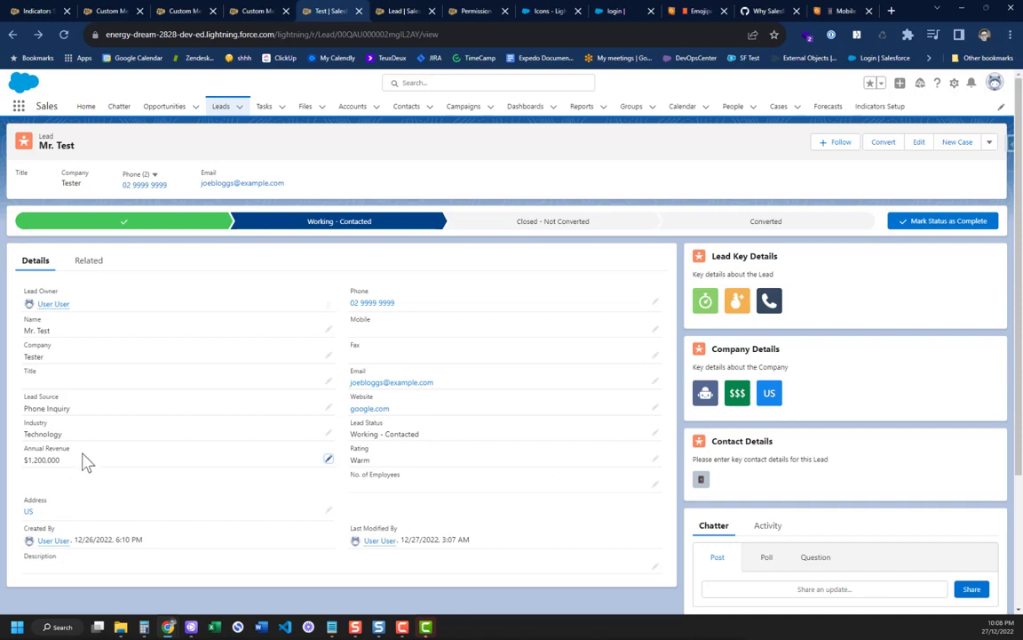
# - Review the Indicator Bundle Items and Indicator Item Extensions tables on the Indicators Setup page
pyautogui.click(38, 13)
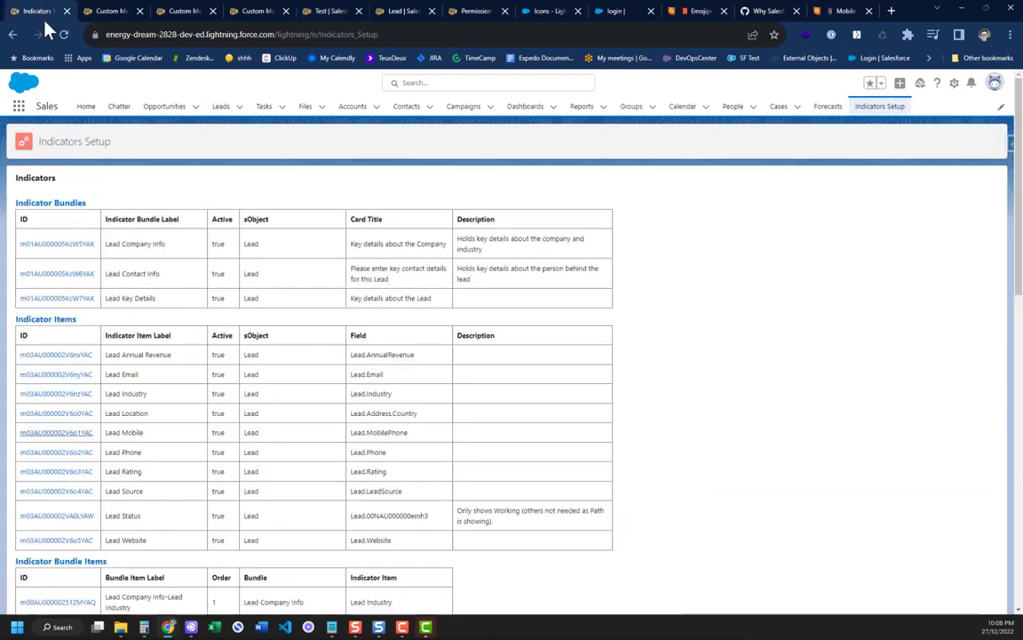
pyautogui.scroll(-5, 212, 411)
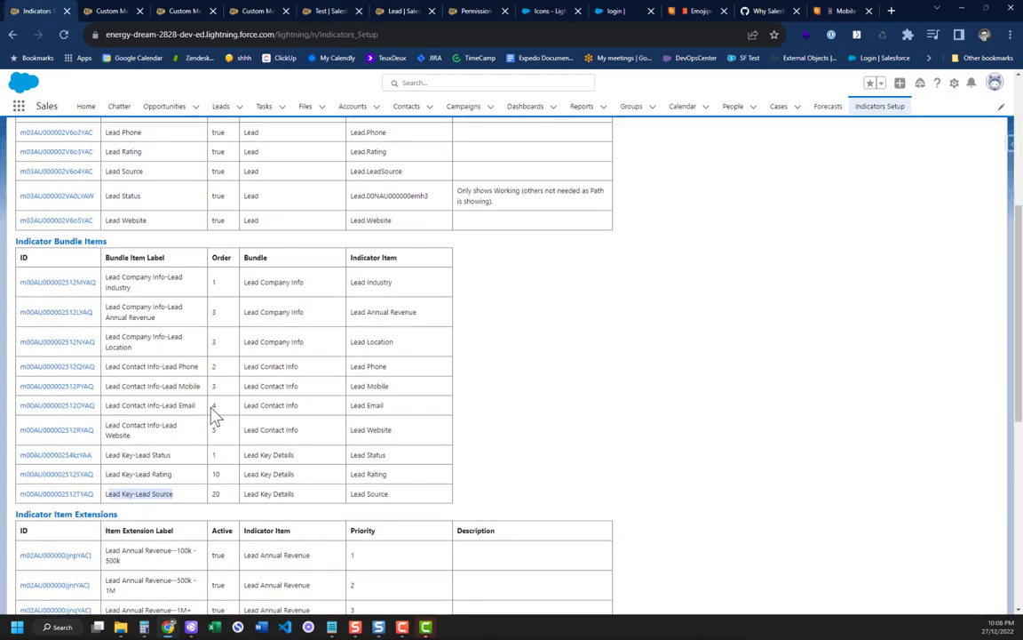
pyautogui.scroll(-5, 213, 413)
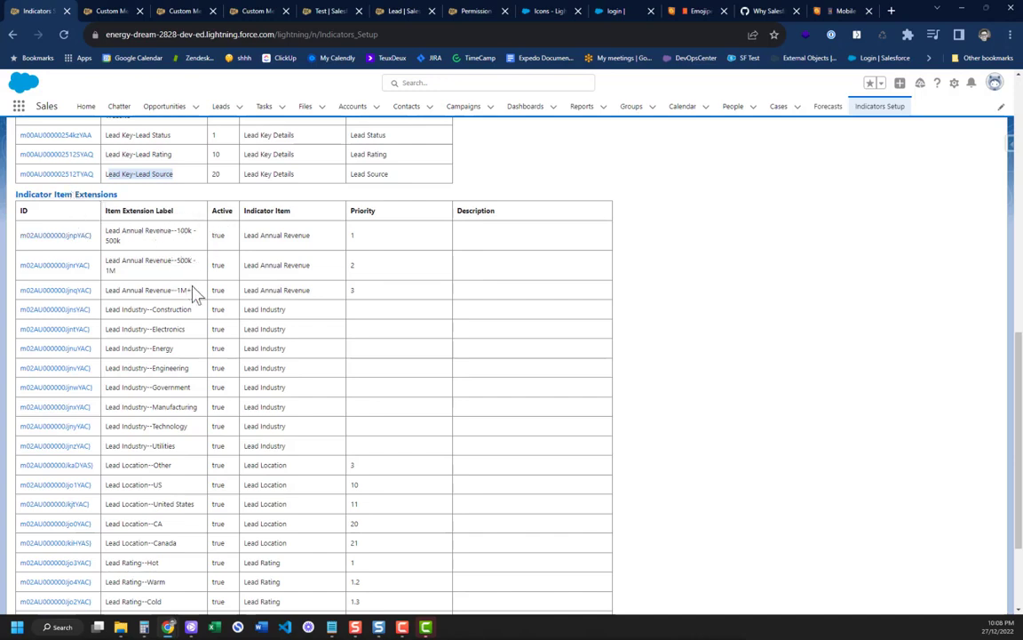
pyautogui.scroll(6, 195, 295)
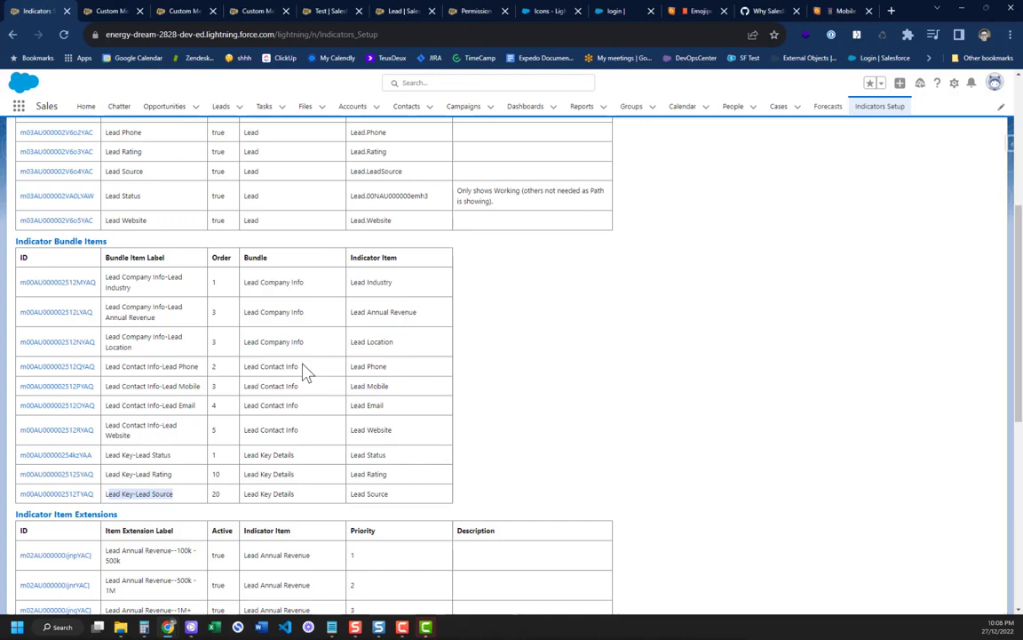
pyautogui.scroll(6, 274, 330)
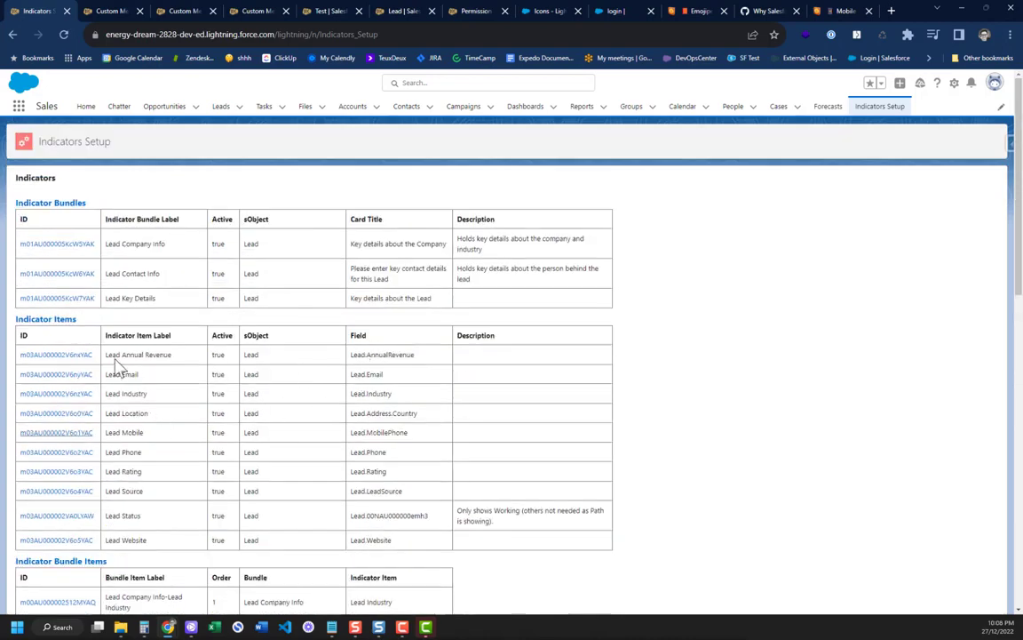
# - Open the Lead Annual Revenue indicator item and examine its configuration and item extensions
pyautogui.click(70, 357)
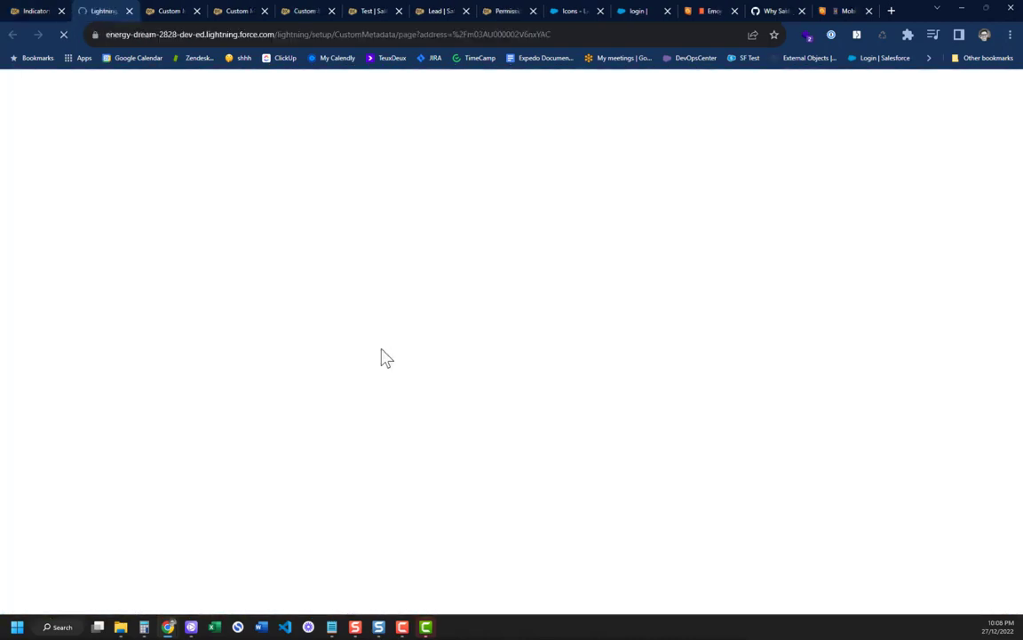
pyautogui.moveTo(1008, 229); pyautogui.dragTo(1007, 208)
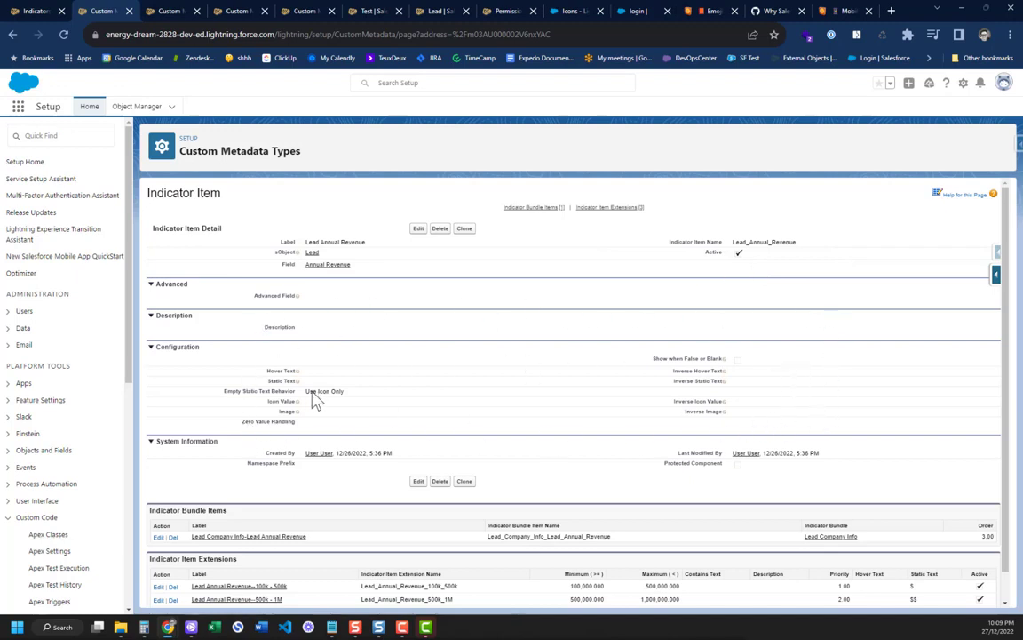
pyautogui.scroll(-1, 744, 340)
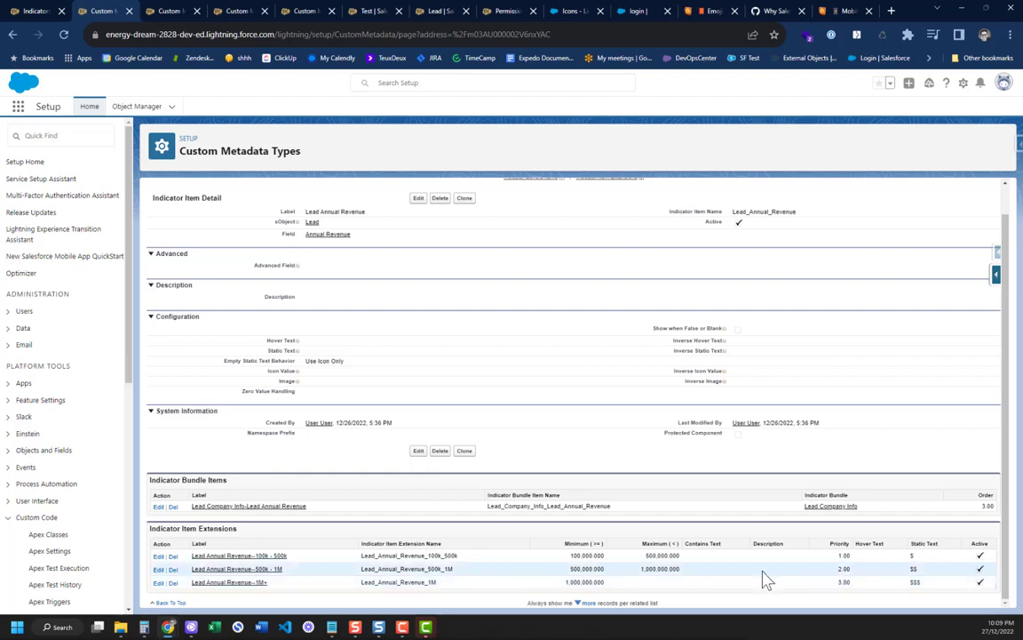
# - Open the Lead Annual Revenue 1M+ extension, highlight its Static Text and Icon Value, and return to the indicator item
pyautogui.click(252, 586)
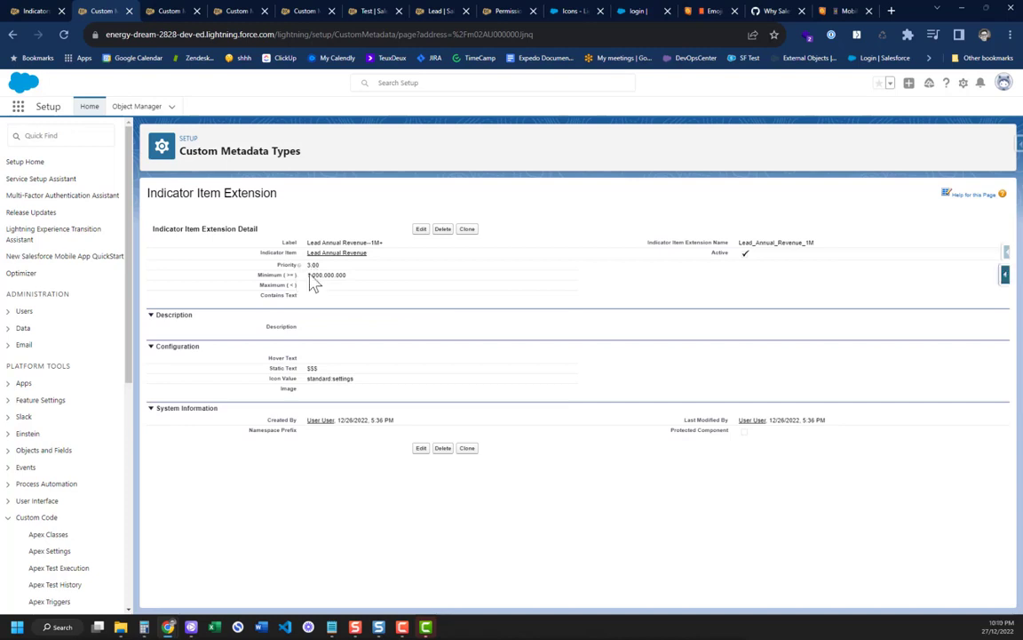
pyautogui.doubleClick(311, 367)
pyautogui.moveTo(308, 379); pyautogui.dragTo(344, 380)
pyautogui.click(14, 34)
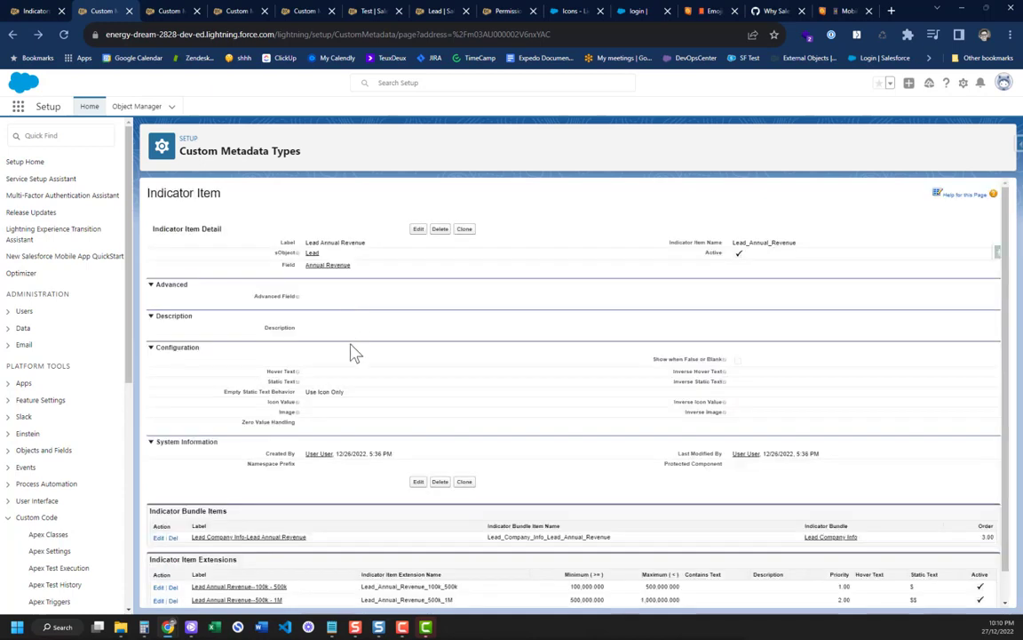
pyautogui.scroll(-1, 304, 502)
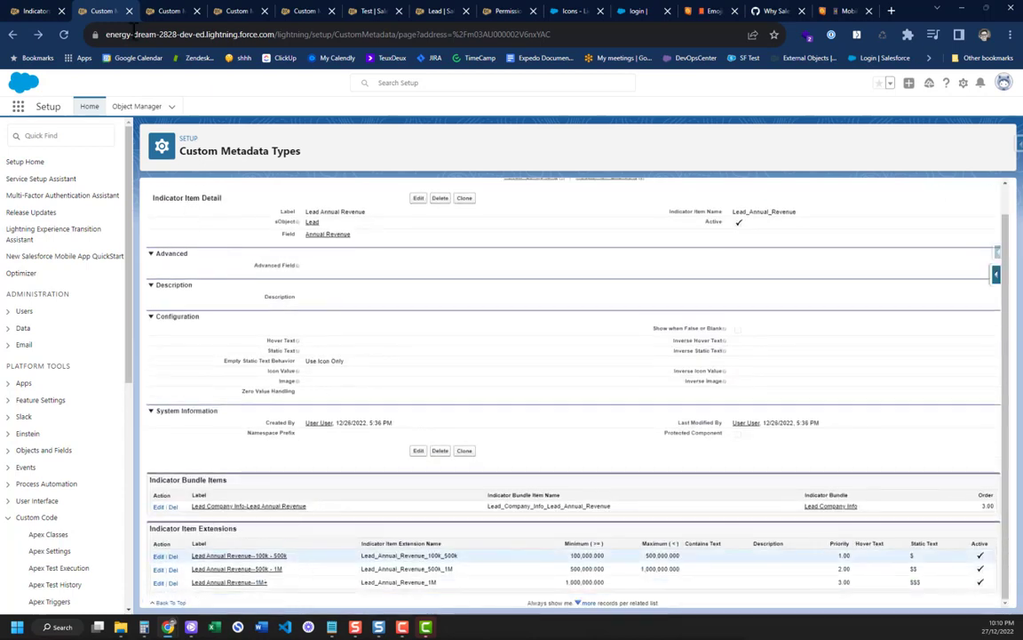
# - Inspect the lead's US indicator, and open the Lead Location indicator item from Indicators Setup to examine its extensions
pyautogui.click(361, 11)
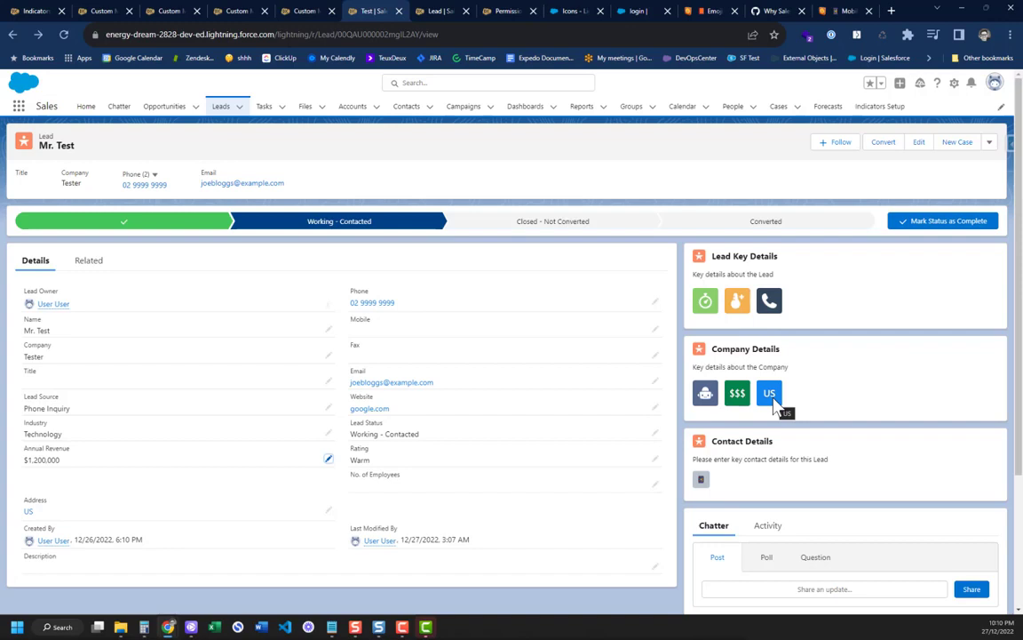
pyautogui.click(36, 11)
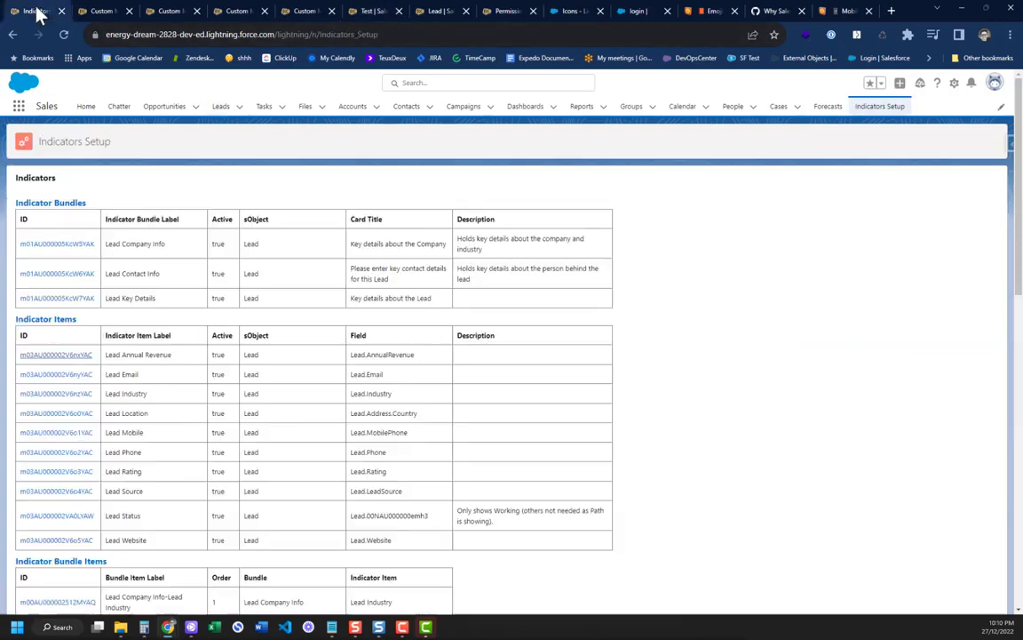
pyautogui.click(54, 414)
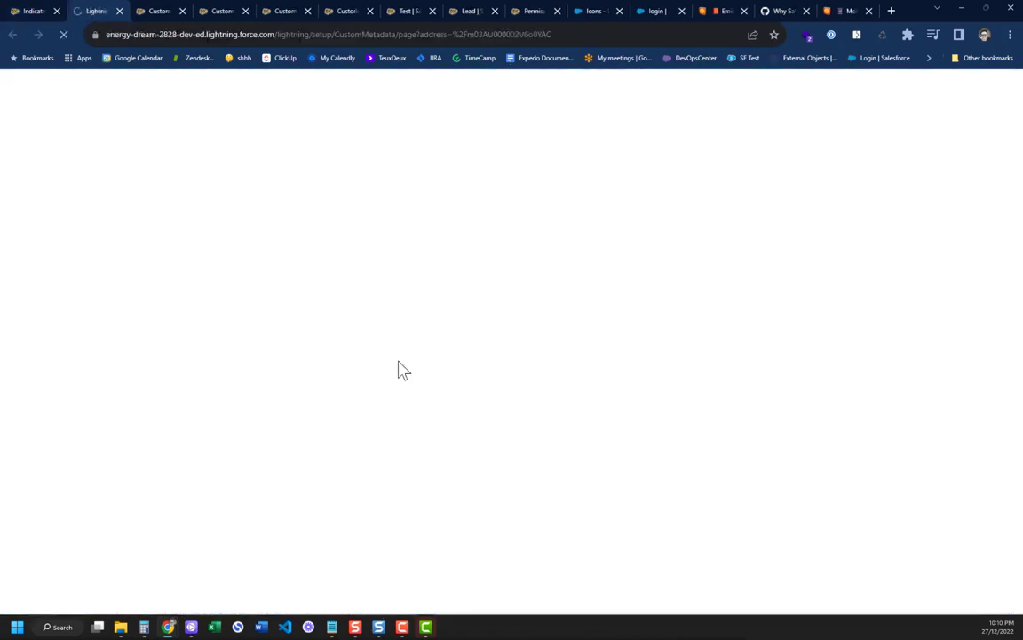
pyautogui.scroll(-1, 453, 357)
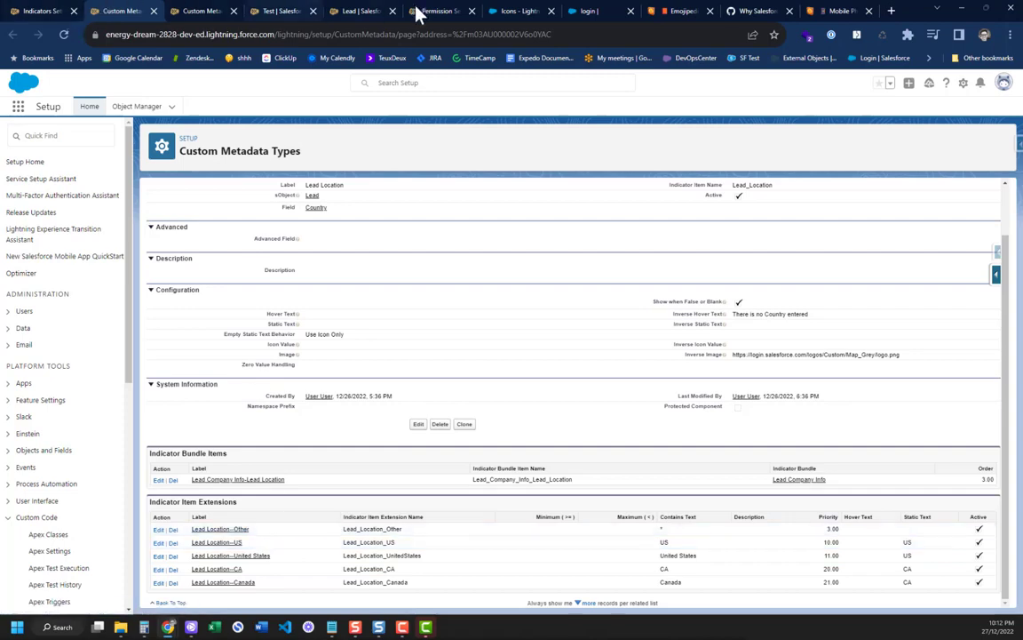
# - Change the country in the lead's Address to Australia and save the record
pyautogui.click(364, 13)
pyautogui.click(438, 13)
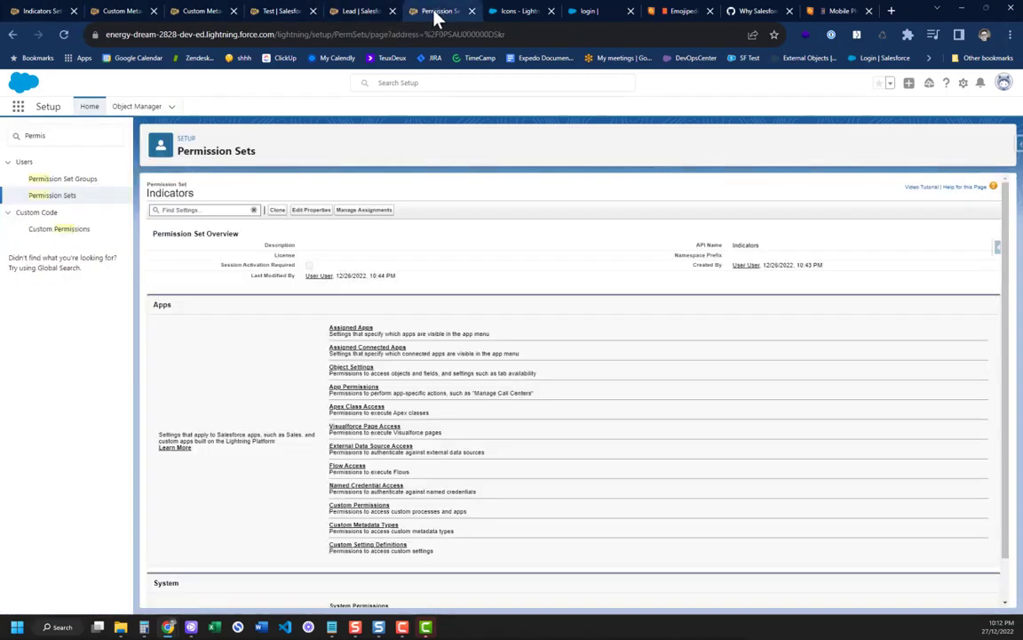
pyautogui.click(267, 12)
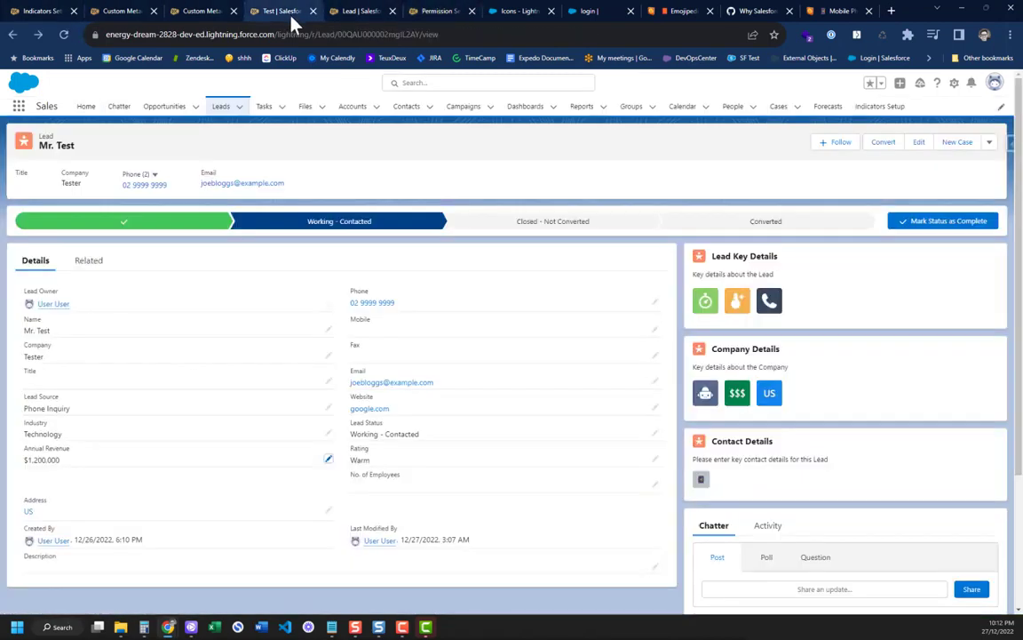
pyautogui.click(328, 512)
pyautogui.scroll(-2, 207, 523)
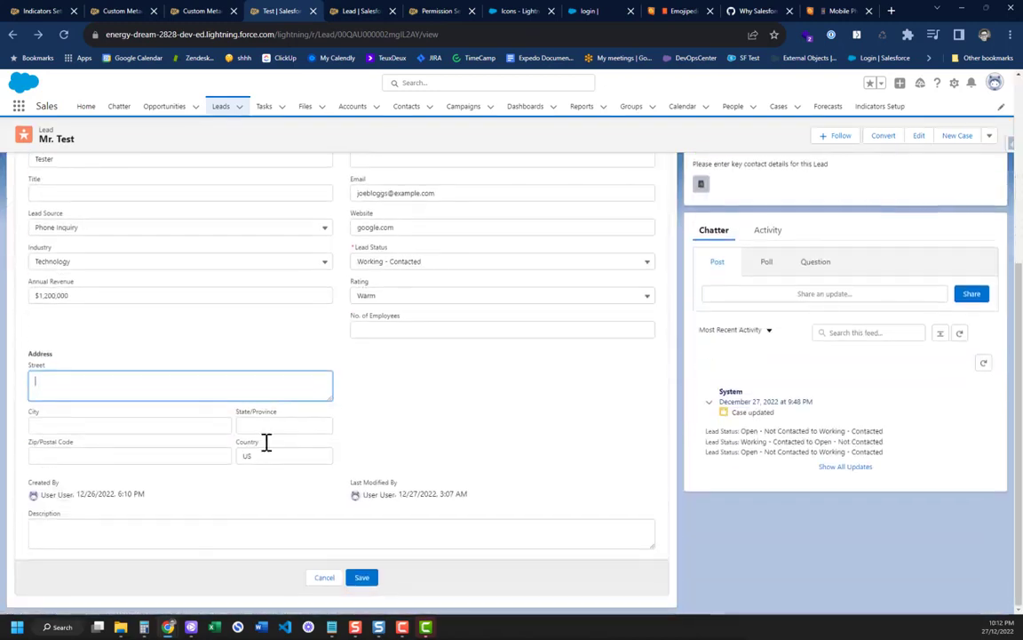
pyautogui.click(253, 455)
pyautogui.press('BackSpace')
pyautogui.press('BackSpace')
pyautogui.write('Australia')
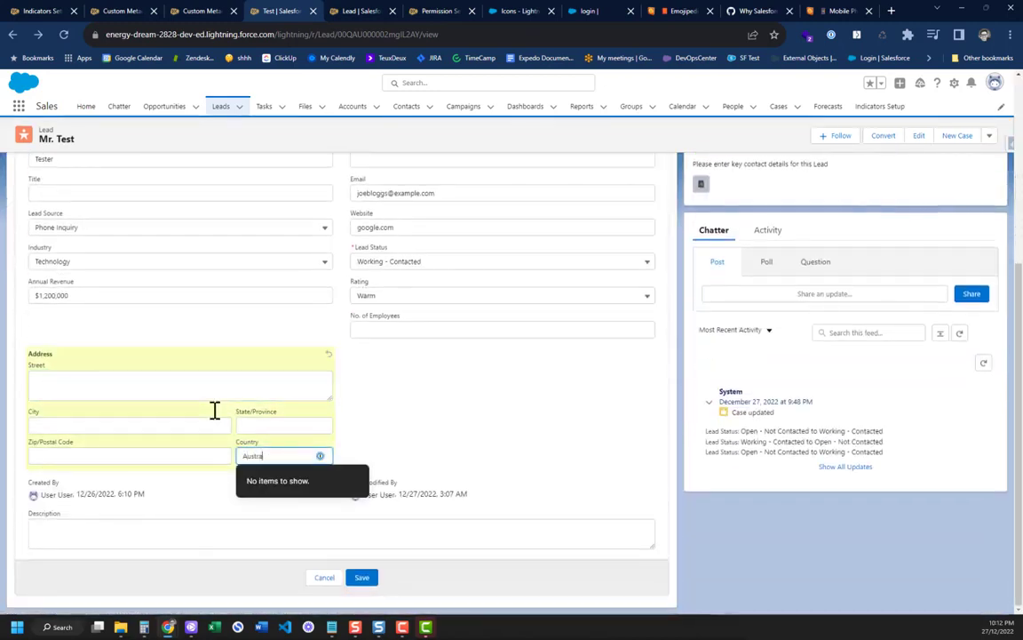
pyautogui.click(361, 580)
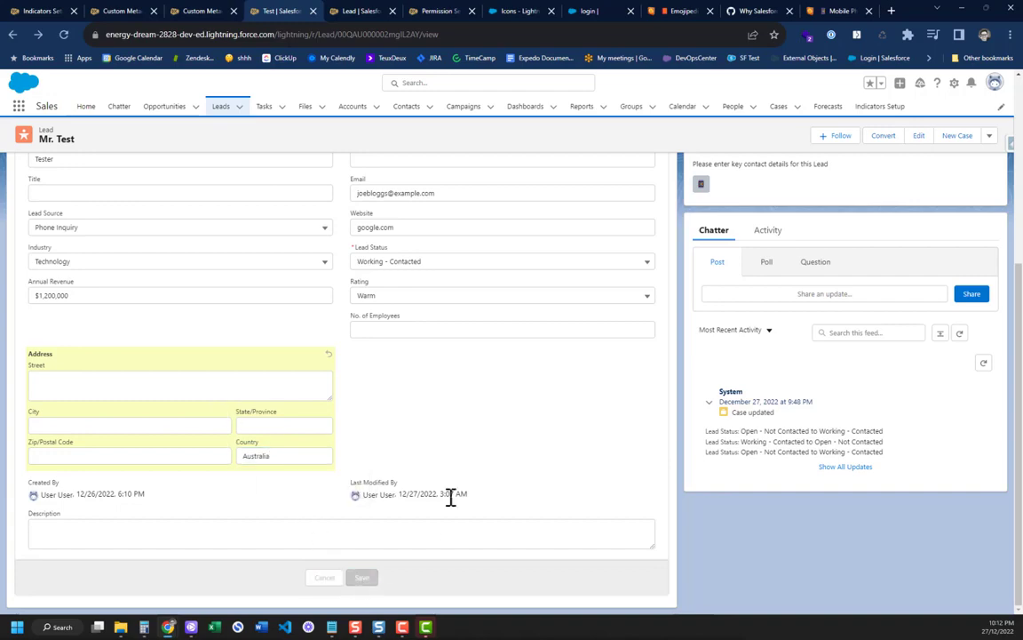
pyautogui.scroll(4, 686, 391)
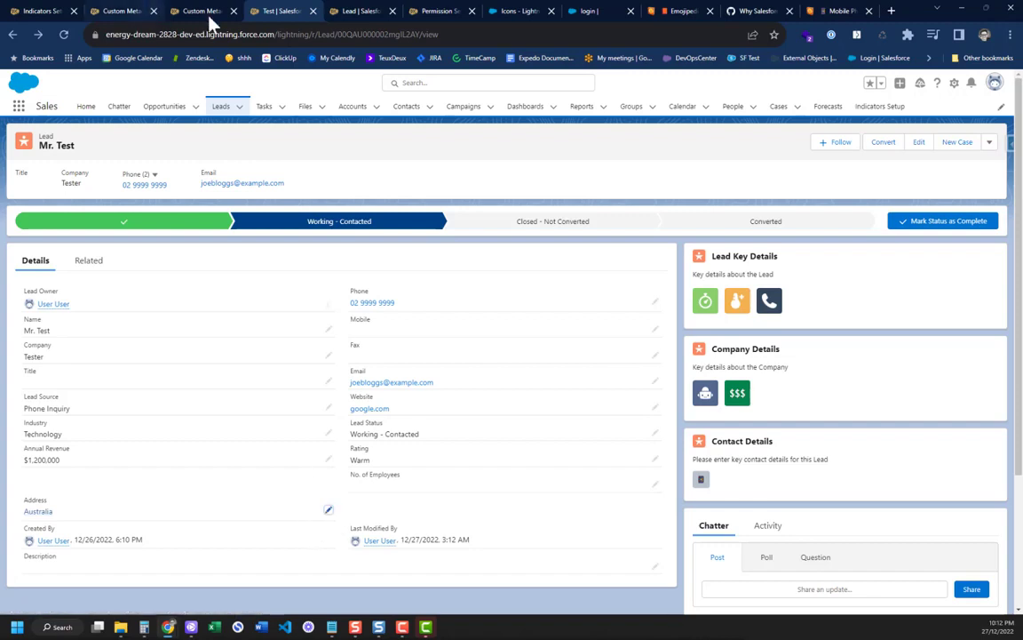
# - Return to the Lead Location indicator item and examine the Contains Text of its Other extension
pyautogui.click(362, 11)
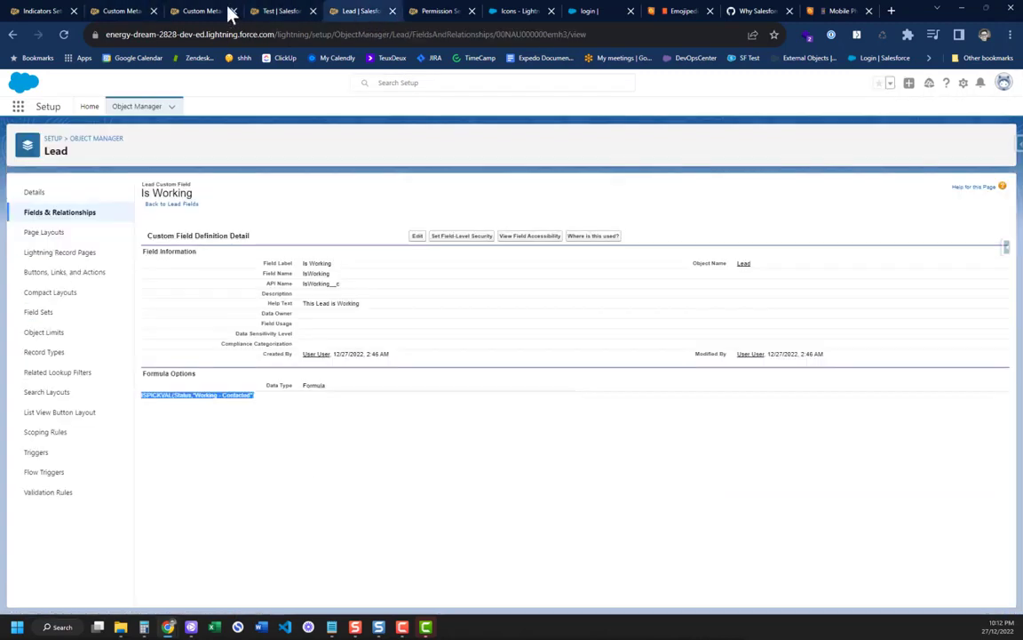
pyautogui.click(202, 11)
pyautogui.click(97, 12)
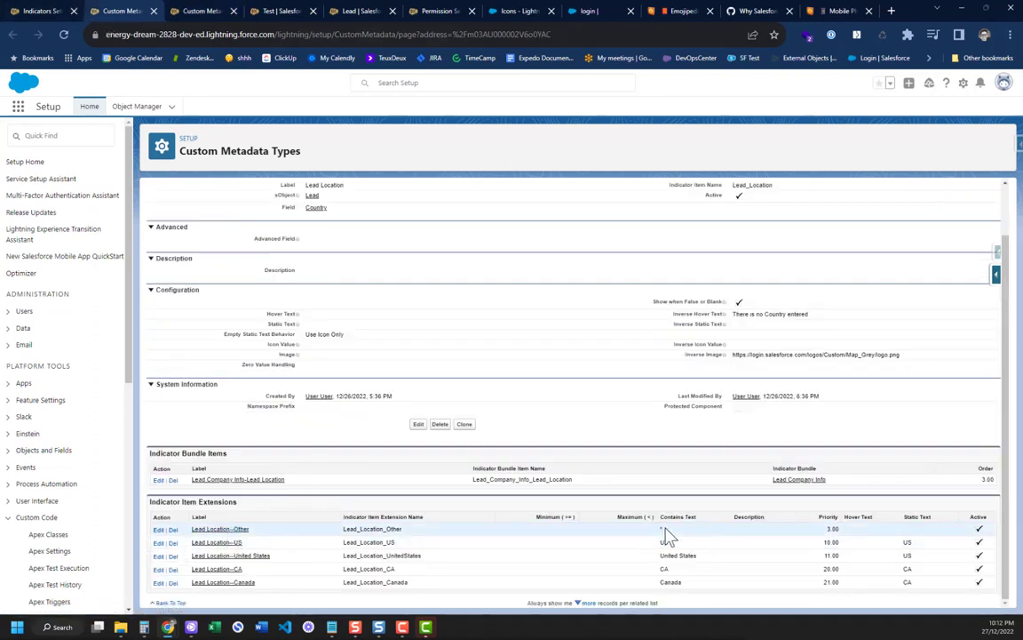
pyautogui.click(173, 530)
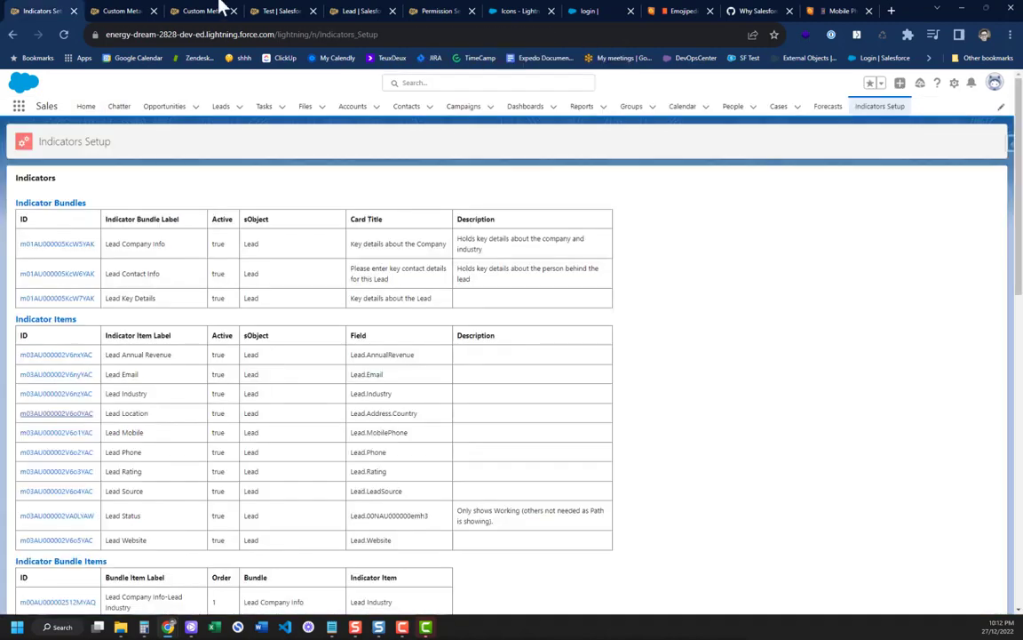
# - Go back to the lead record and inspect the hover text of the Industry indicator in Company Details
pyautogui.click(371, 10)
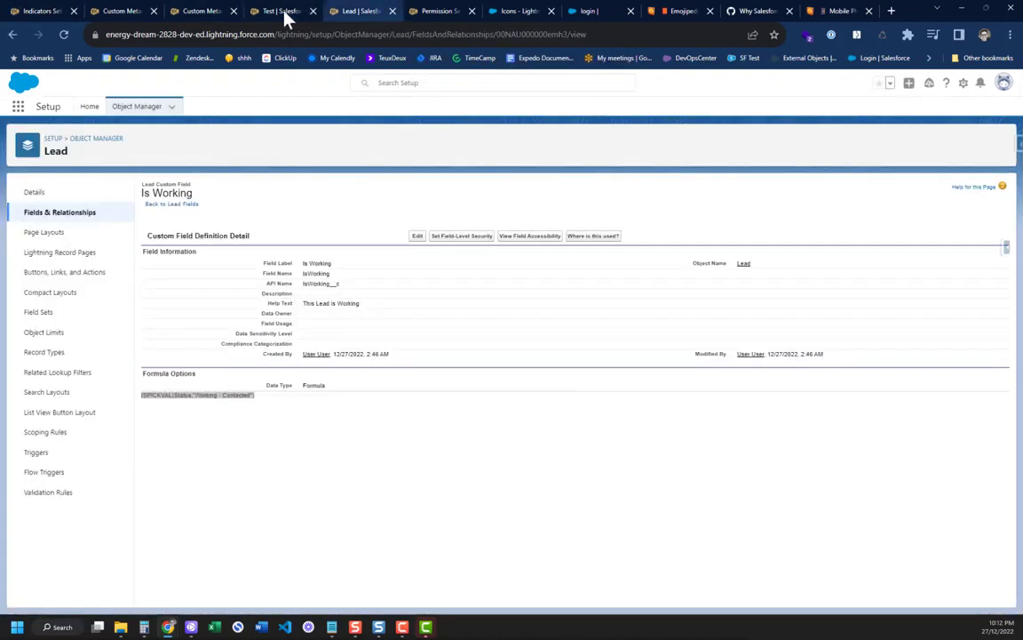
pyautogui.click(283, 12)
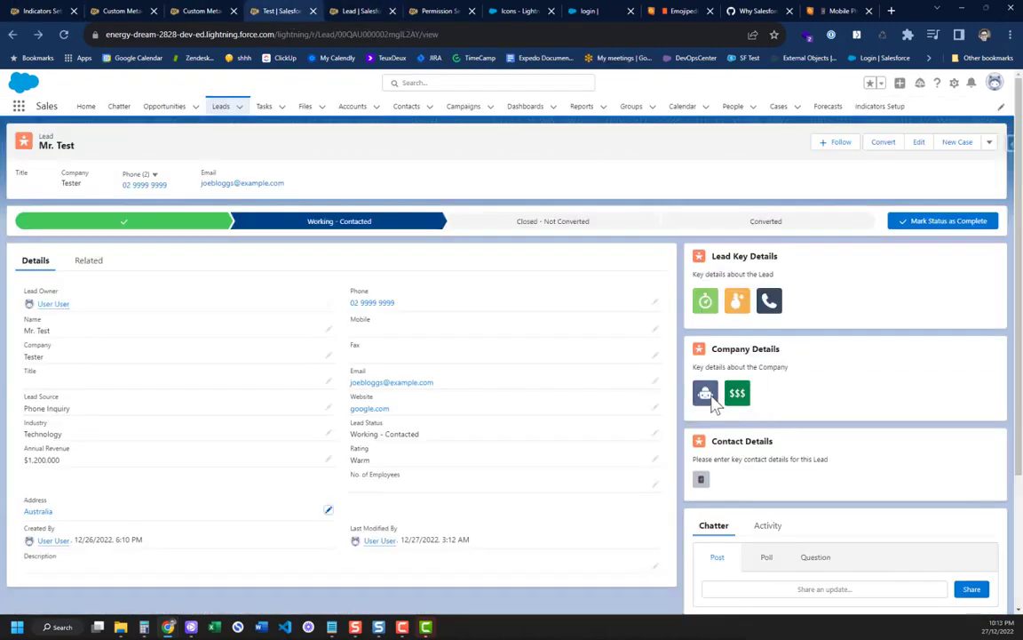
pyautogui.moveTo(715, 405)
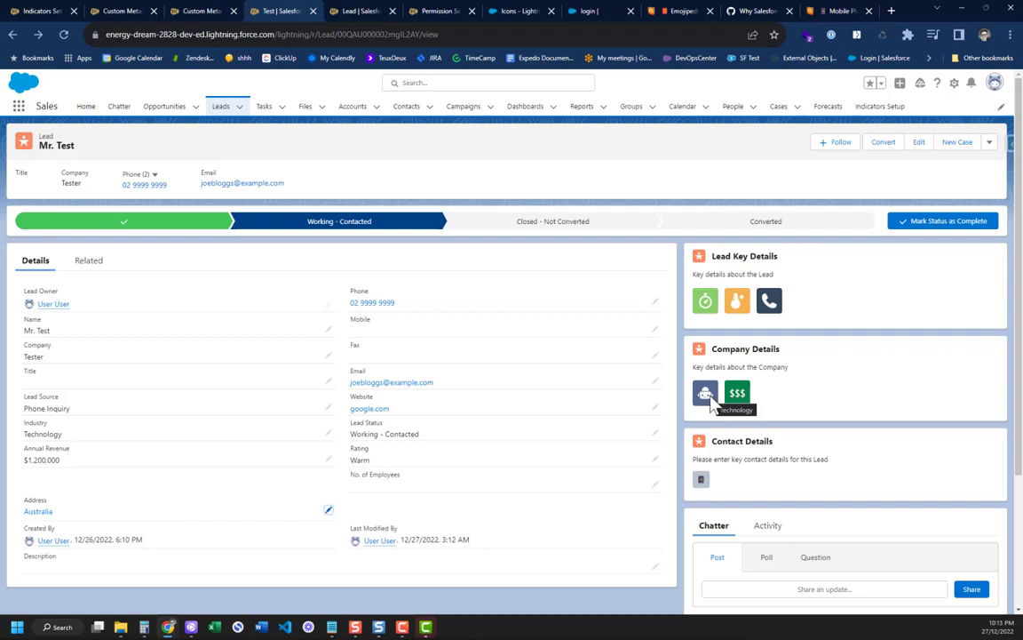
# - Look through the lists in Indicators Setup and open the Lead Industry indicator item
pyautogui.click(347, 12)
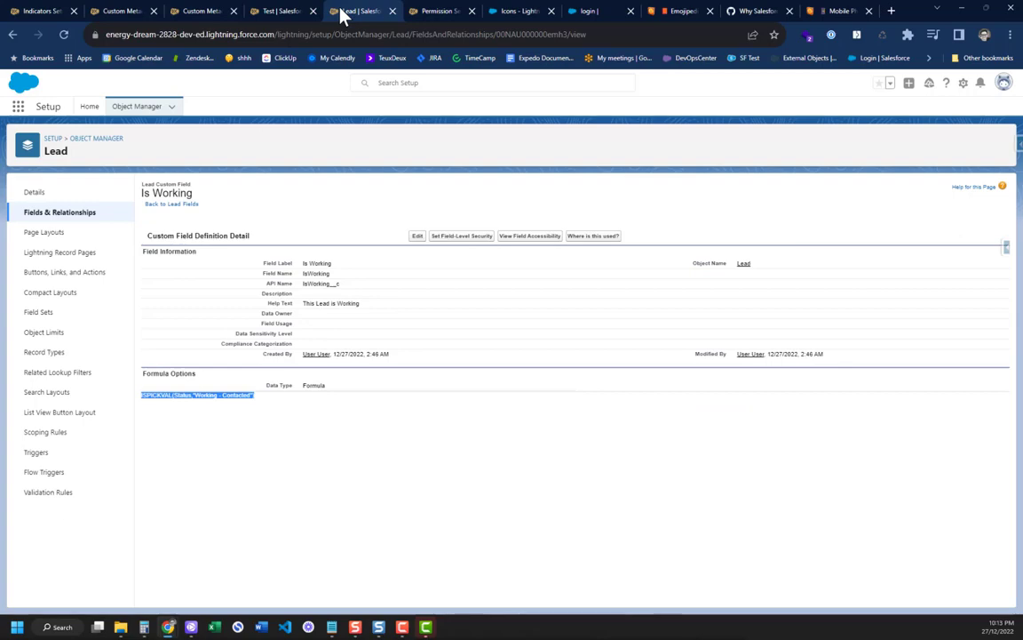
pyautogui.click(39, 10)
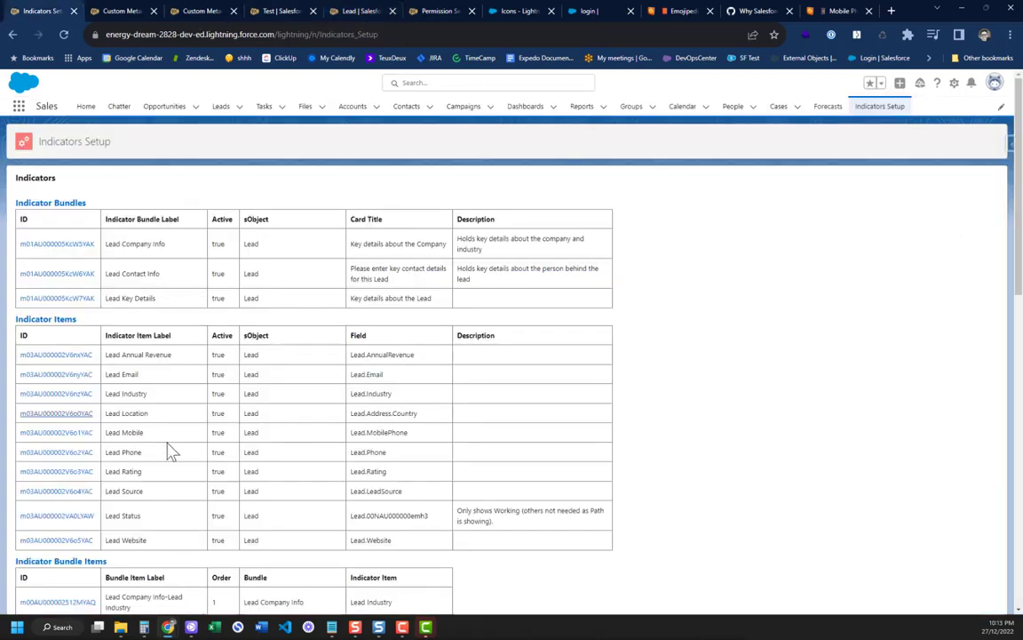
pyautogui.scroll(-7, 94, 411)
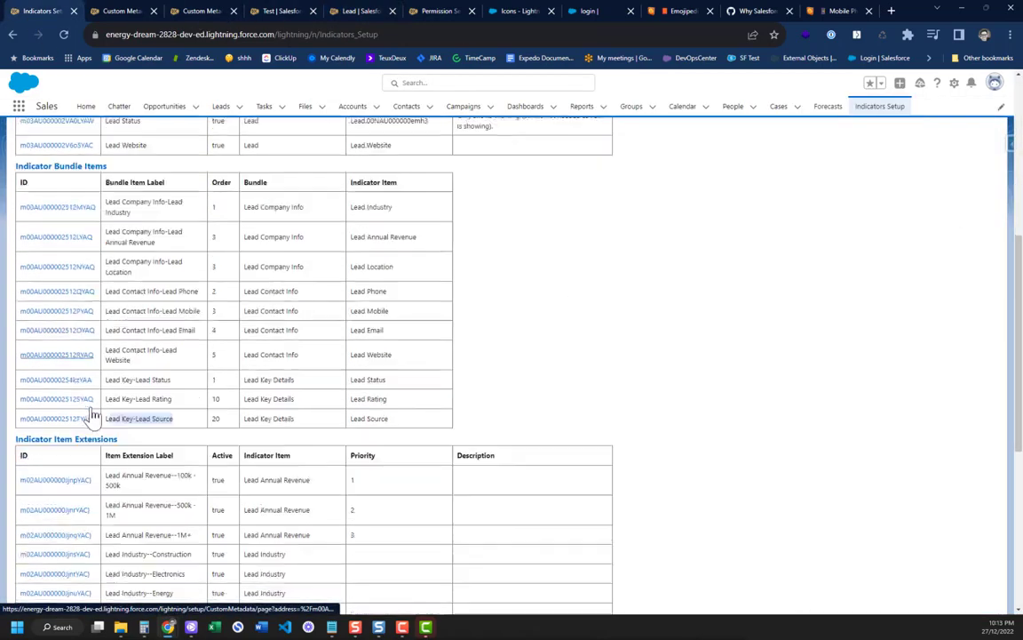
pyautogui.scroll(-3, 93, 413)
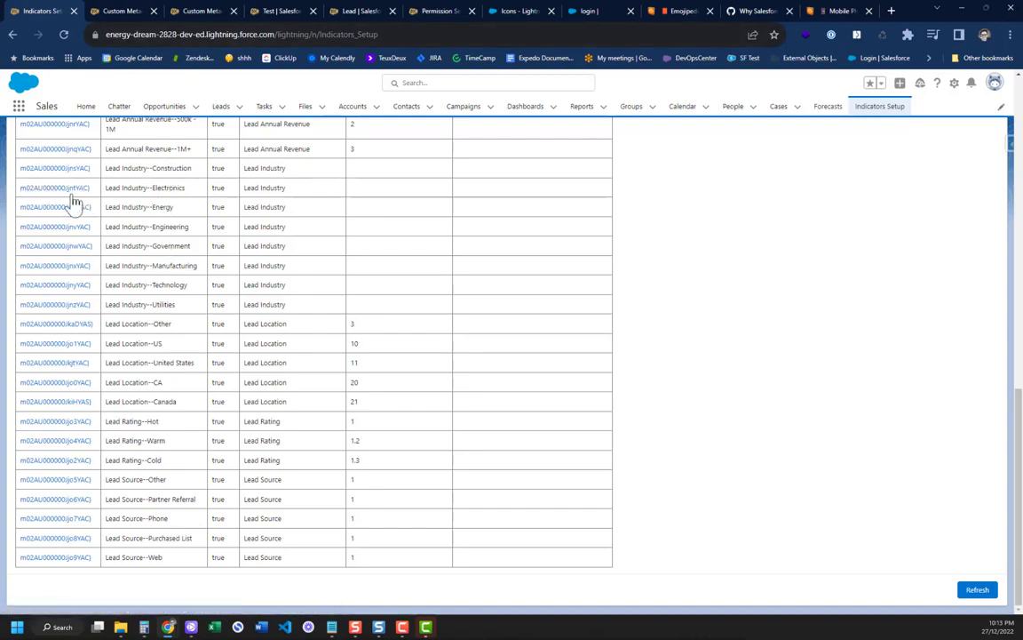
pyautogui.scroll(10, 137, 164)
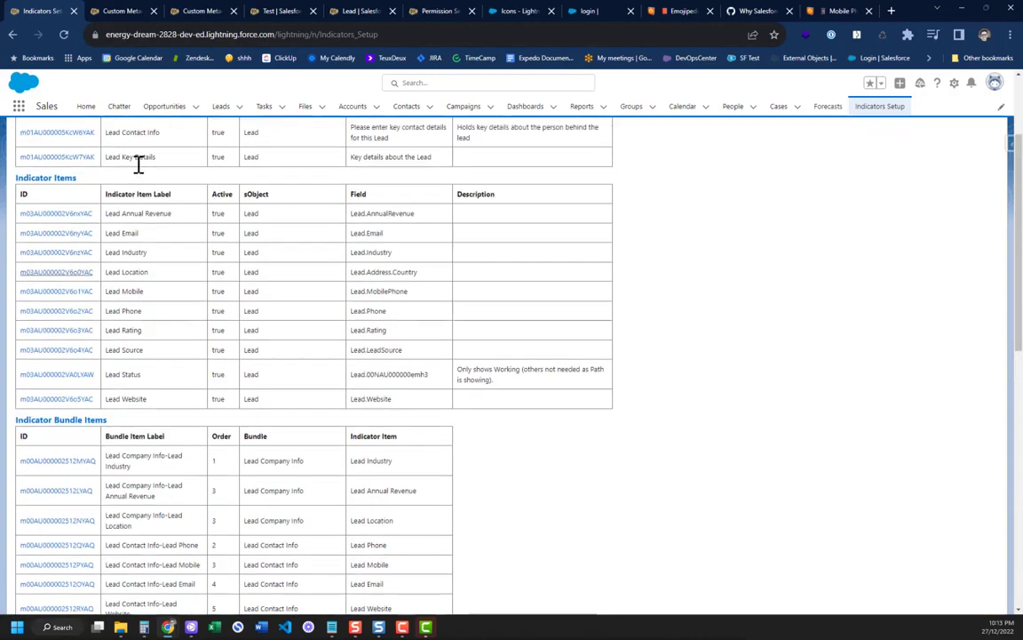
pyautogui.click(75, 252)
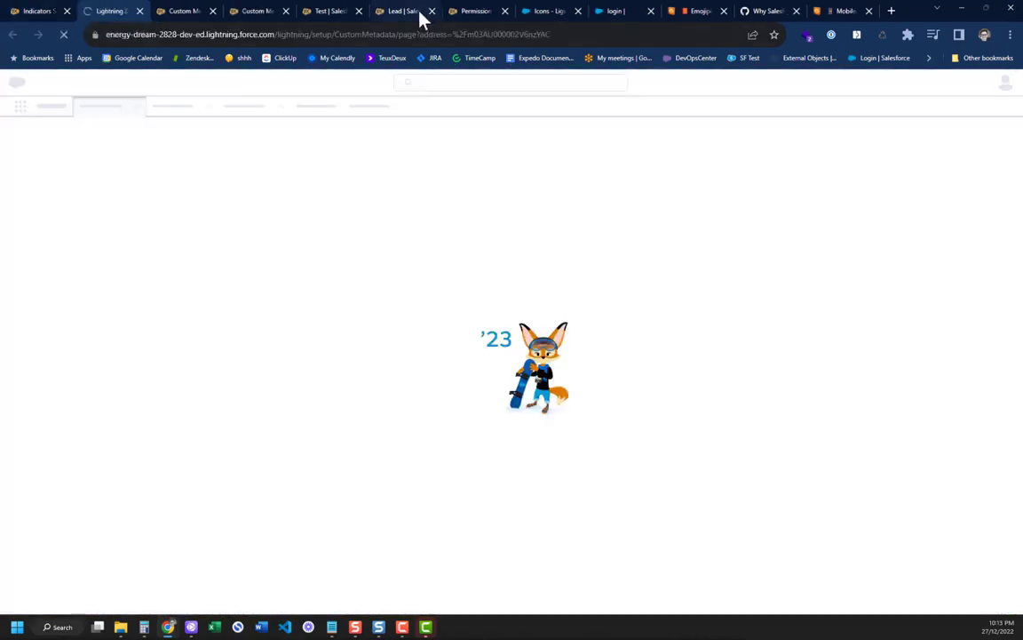
# - Change the lead's Industry to Electronics on the lead record and save it
pyautogui.click(421, 14)
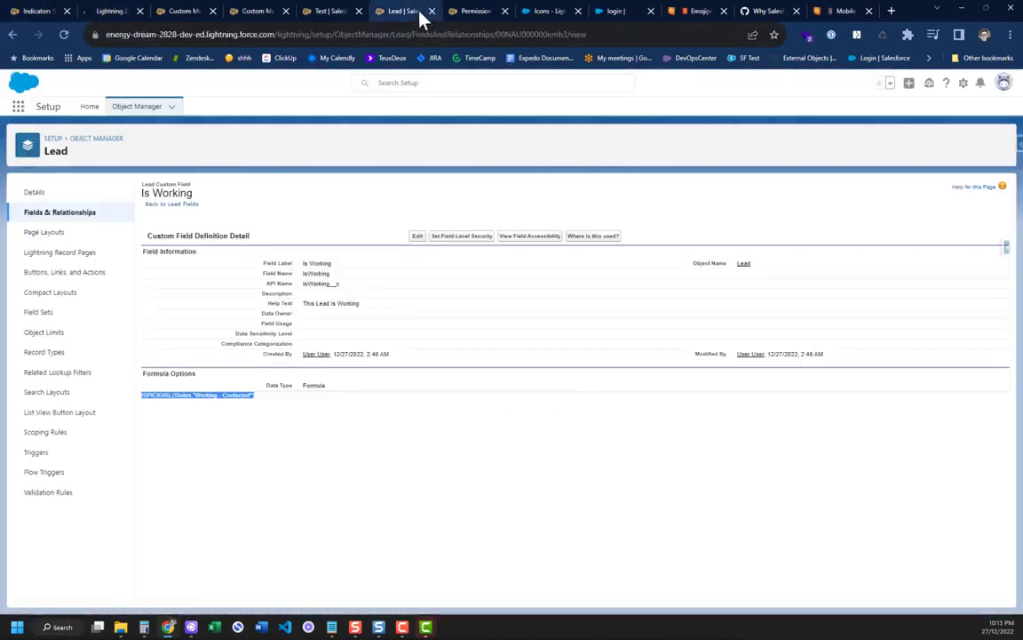
pyautogui.click(316, 12)
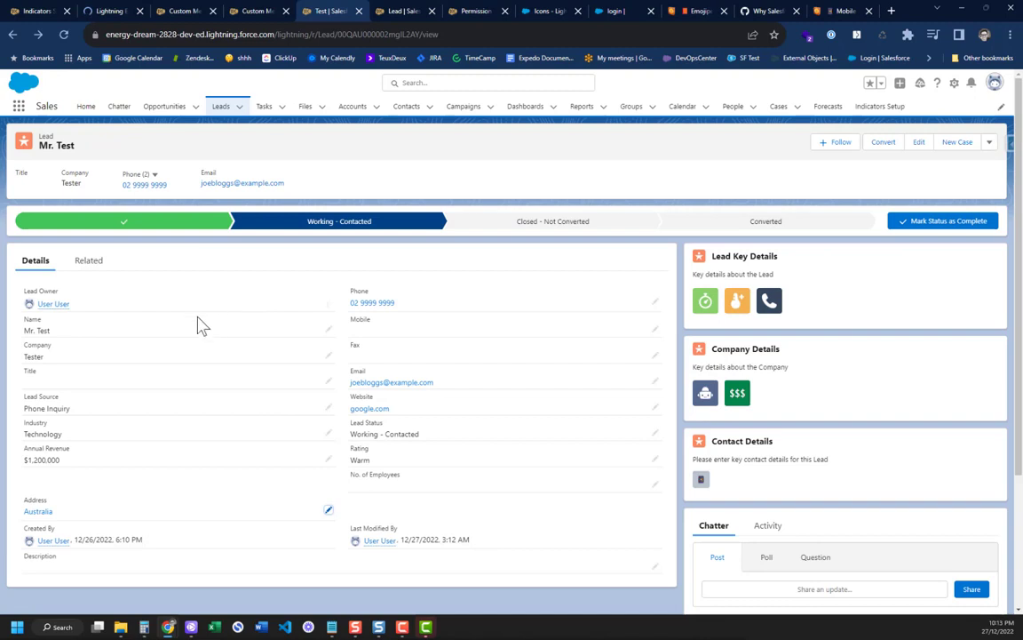
pyautogui.click(329, 433)
pyautogui.click(140, 445)
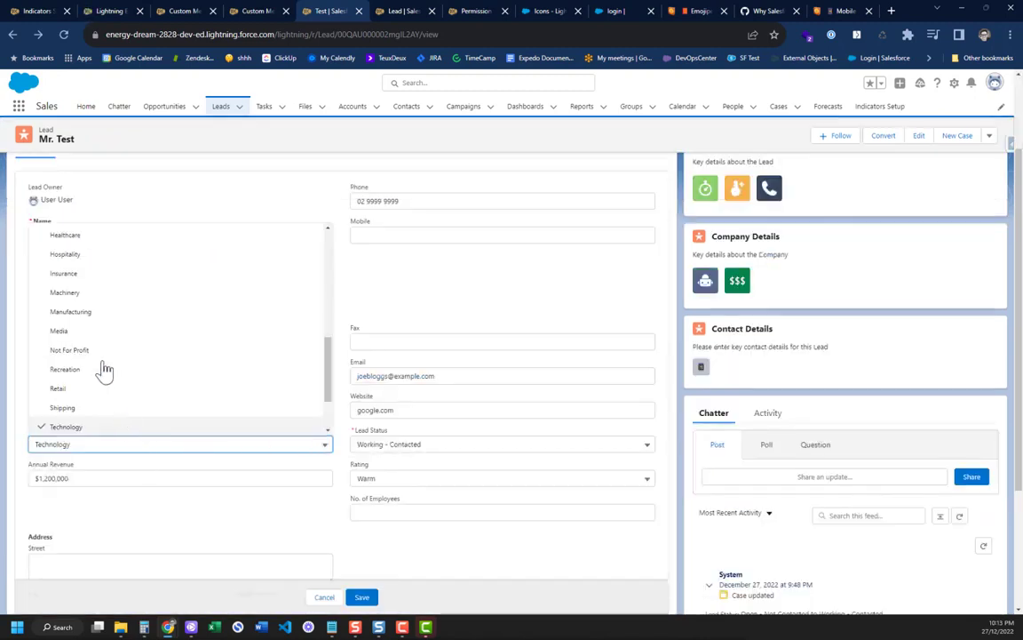
pyautogui.scroll(-3, 103, 322)
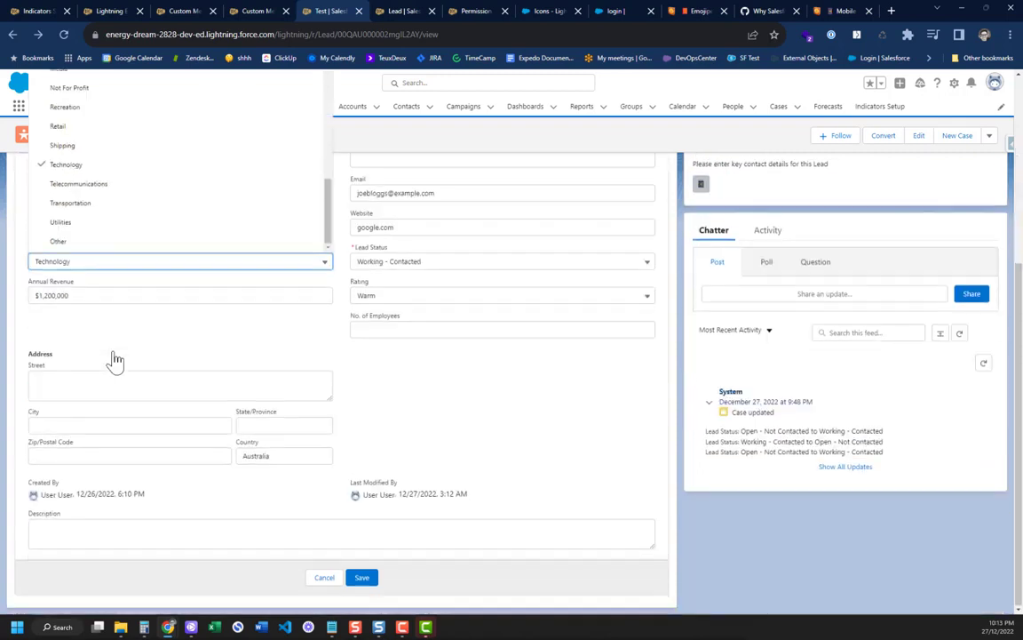
pyautogui.scroll(5, 137, 191)
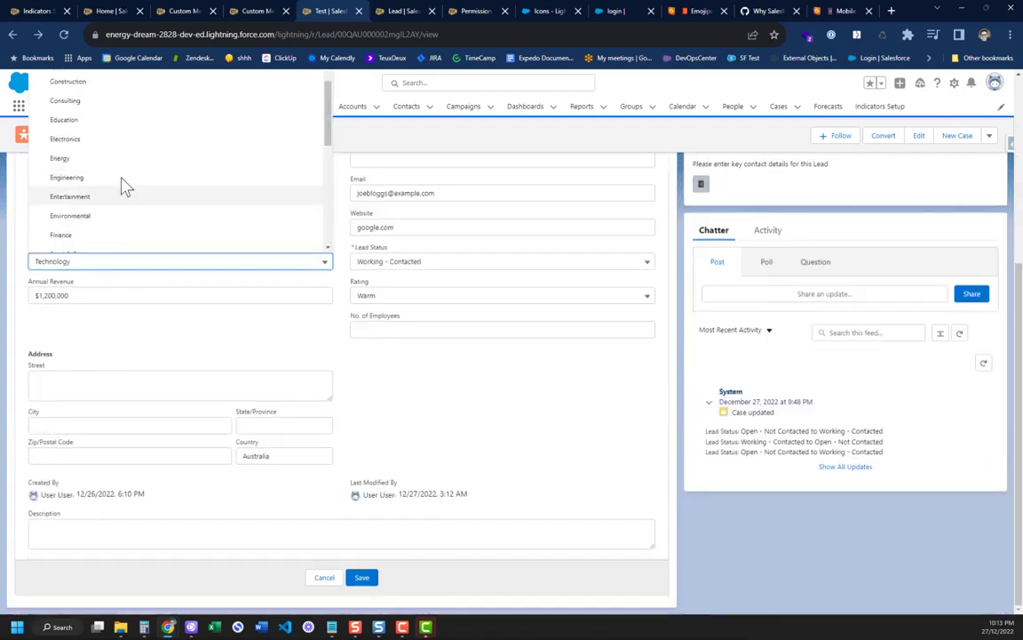
pyautogui.click(120, 146)
pyautogui.click(360, 578)
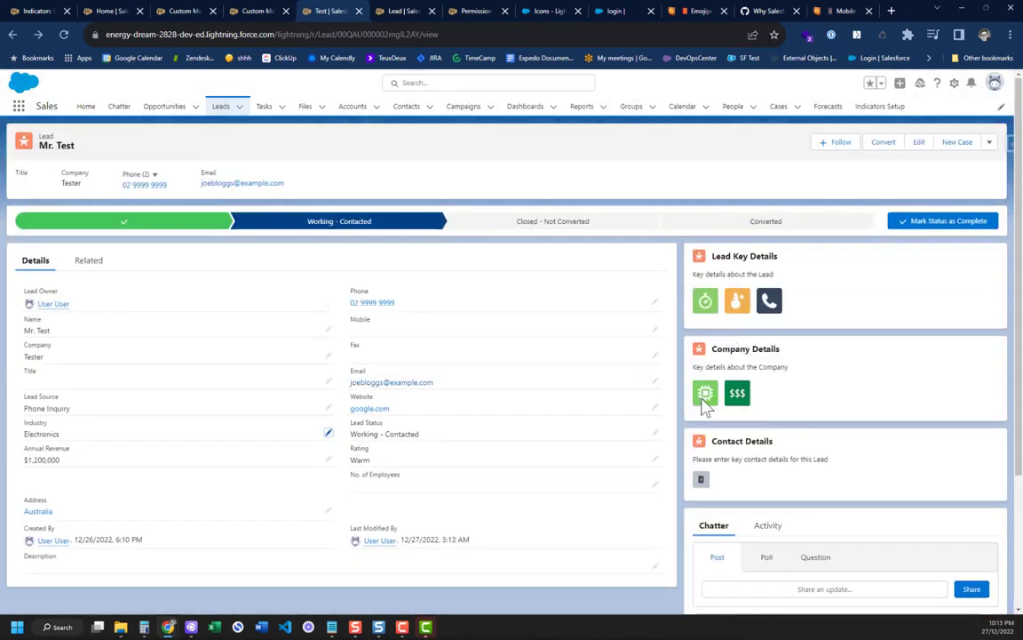
# - Close the Lead Status and Lead Location metadata pages and examine the Lead Industry indicator item with its extensions
pyautogui.click(249, 12)
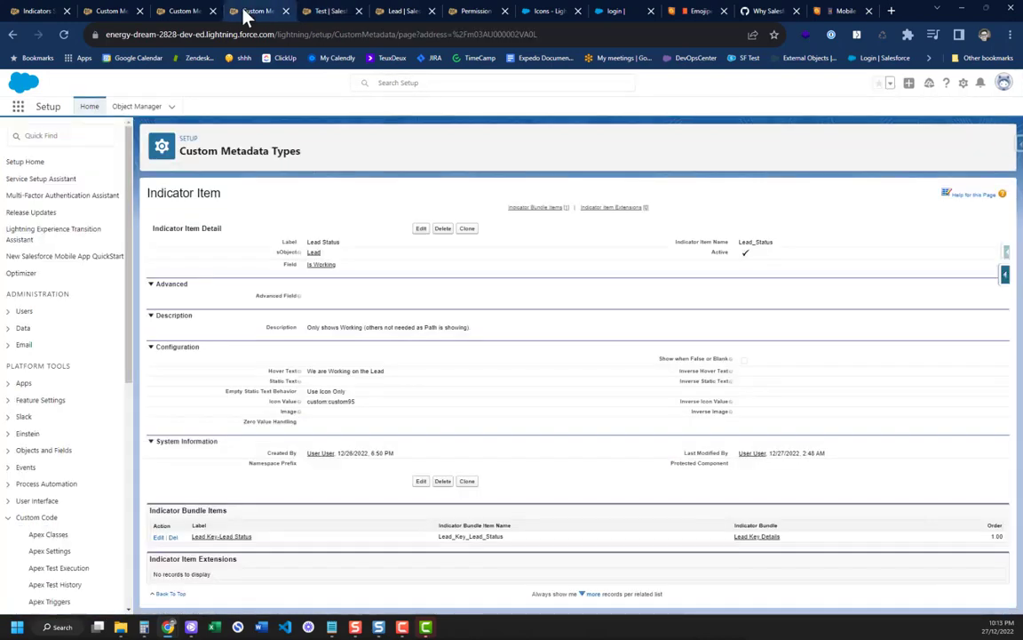
pyautogui.click(286, 11)
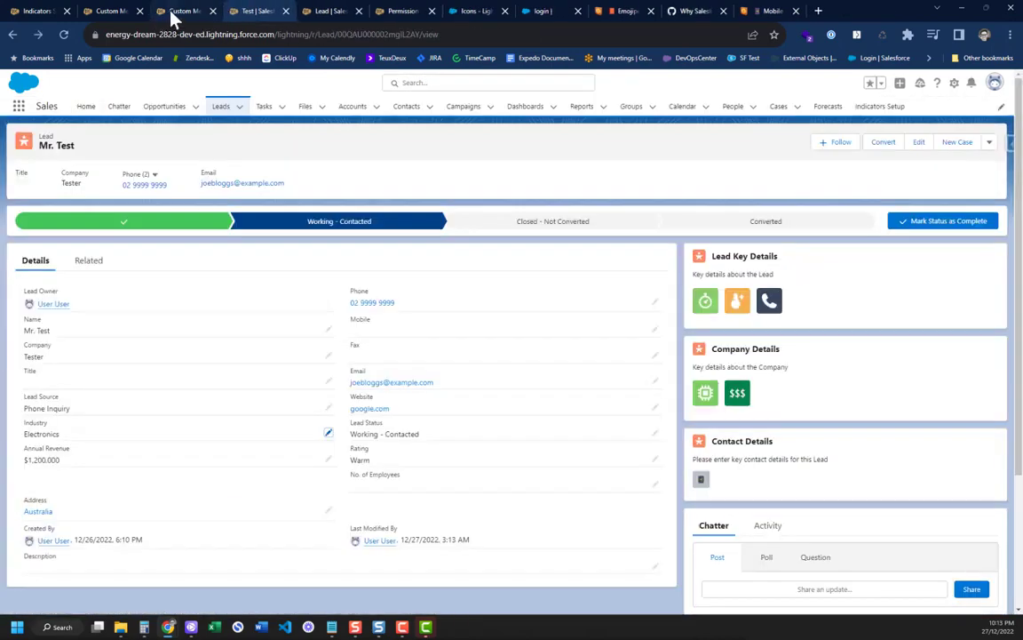
pyautogui.click(173, 13)
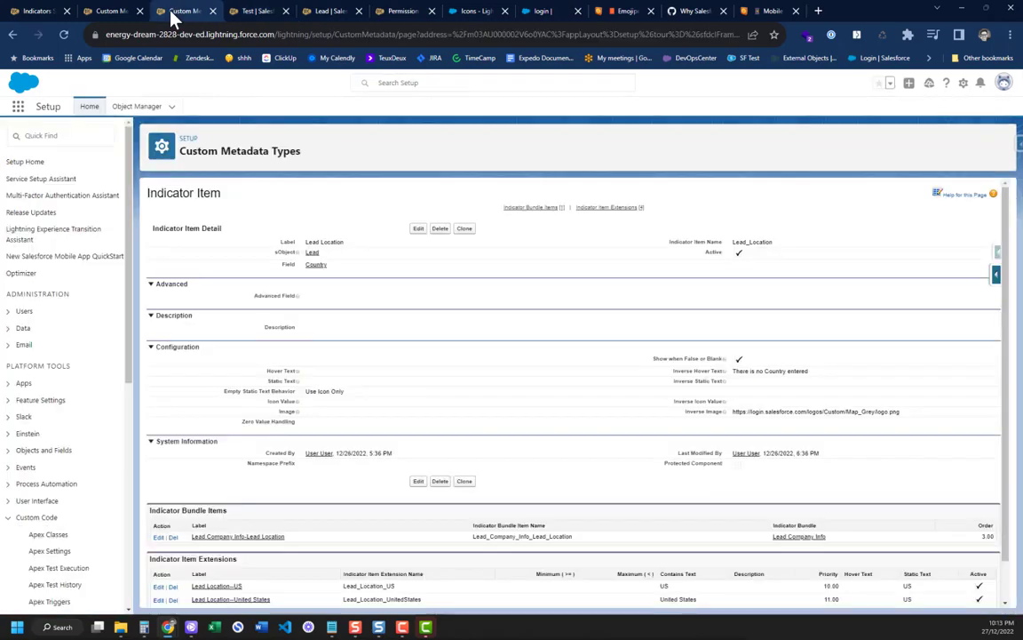
pyautogui.click(152, 11)
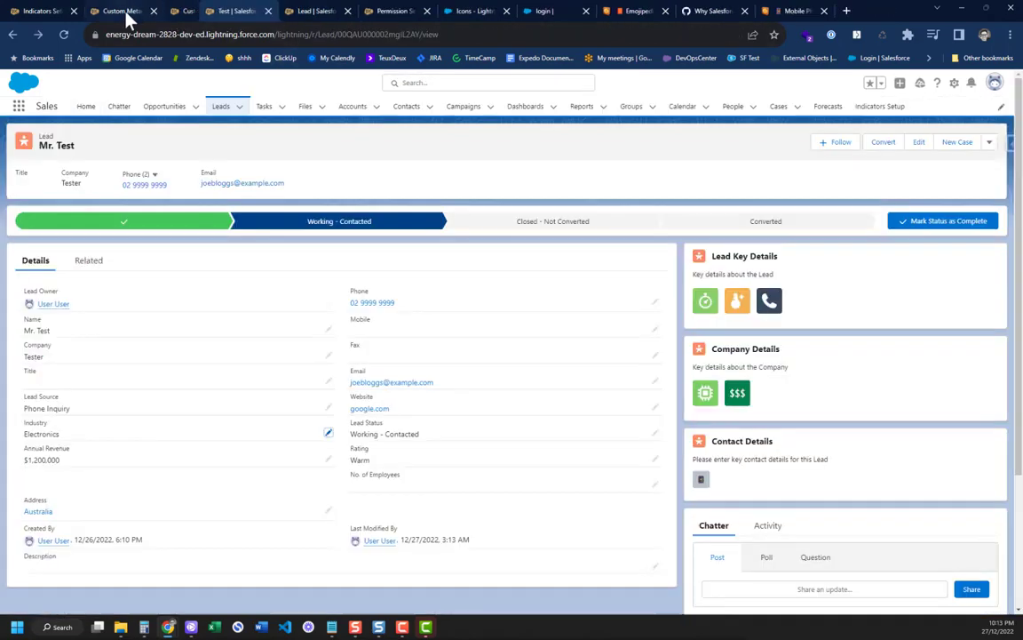
pyautogui.click(125, 13)
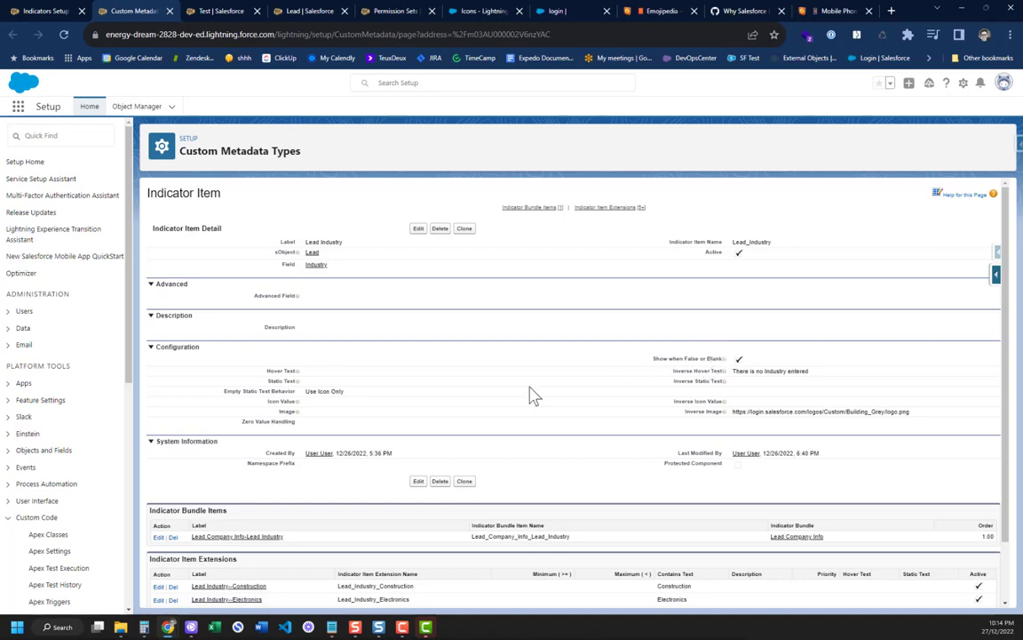
# - Open the Lead Location indicator item from Indicators Setup for editing and inspect the full Inverse Image URL
pyautogui.click(53, 11)
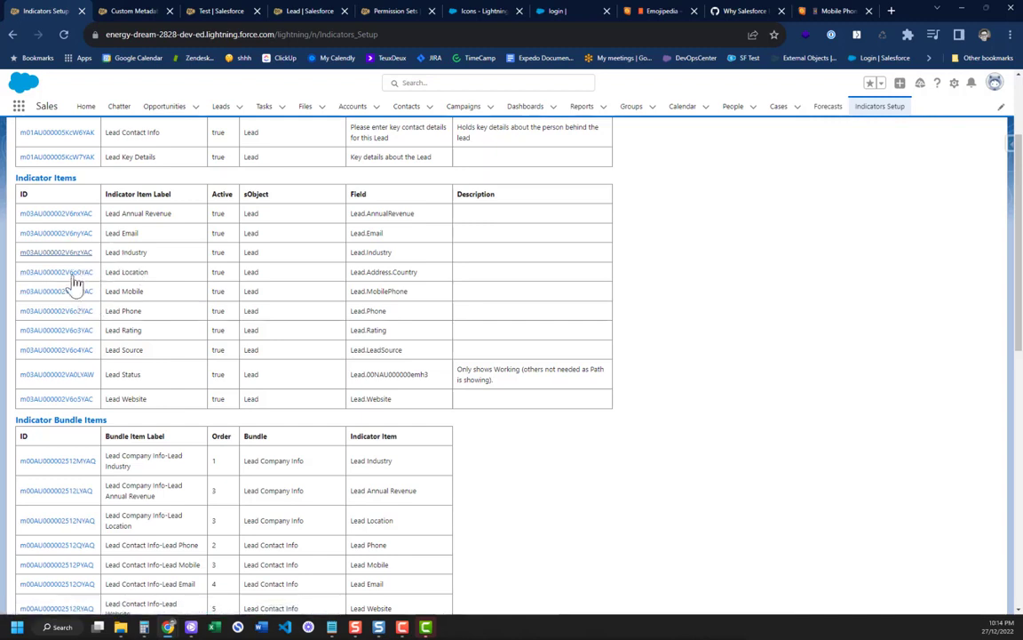
pyautogui.click(73, 277)
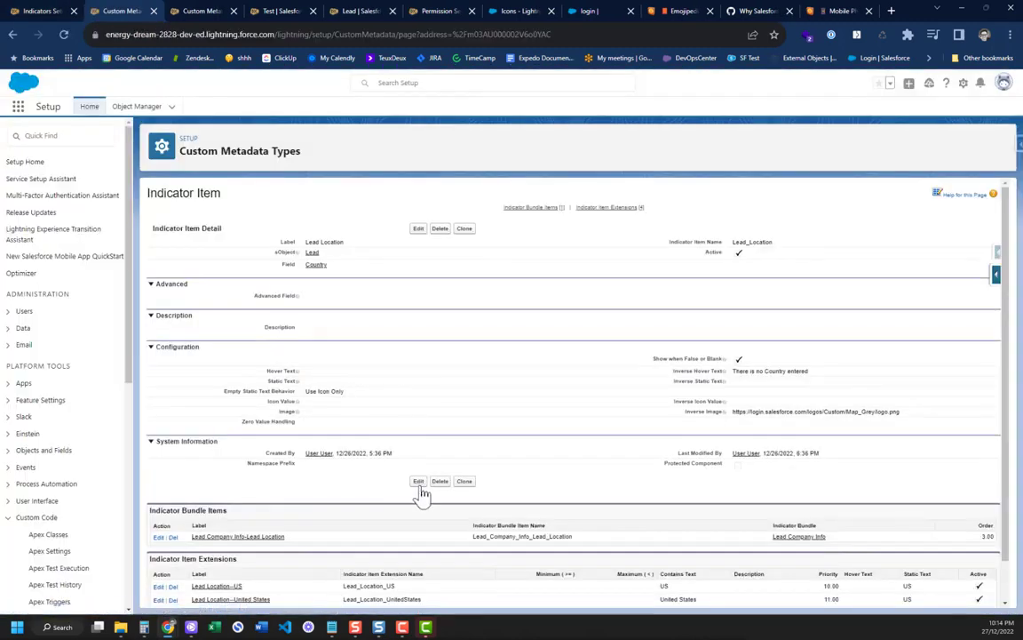
pyautogui.click(420, 482)
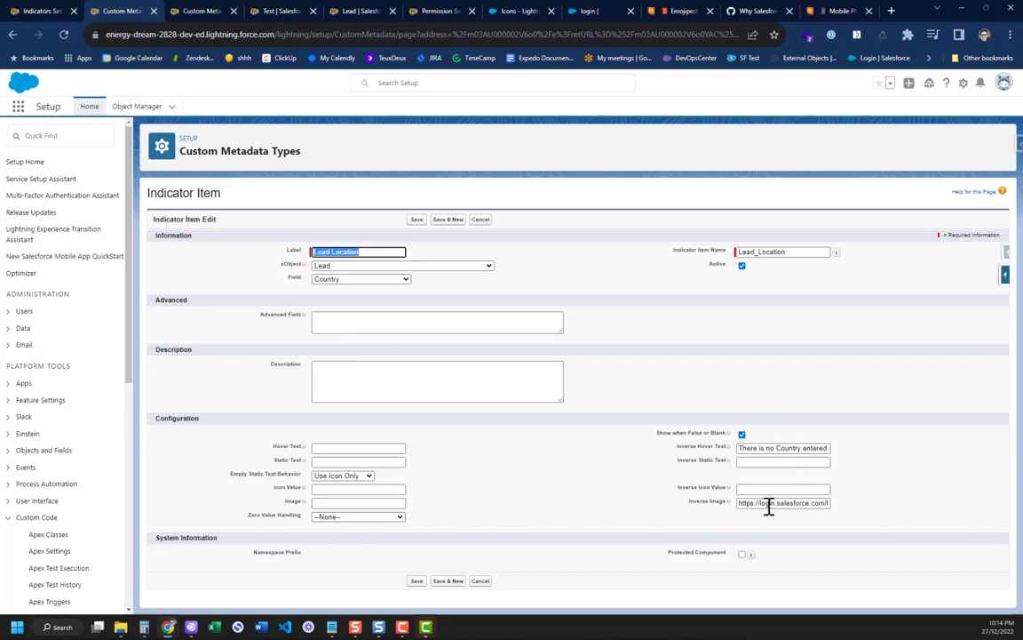
pyautogui.click(769, 505)
pyautogui.moveTo(768, 507); pyautogui.dragTo(863, 503)
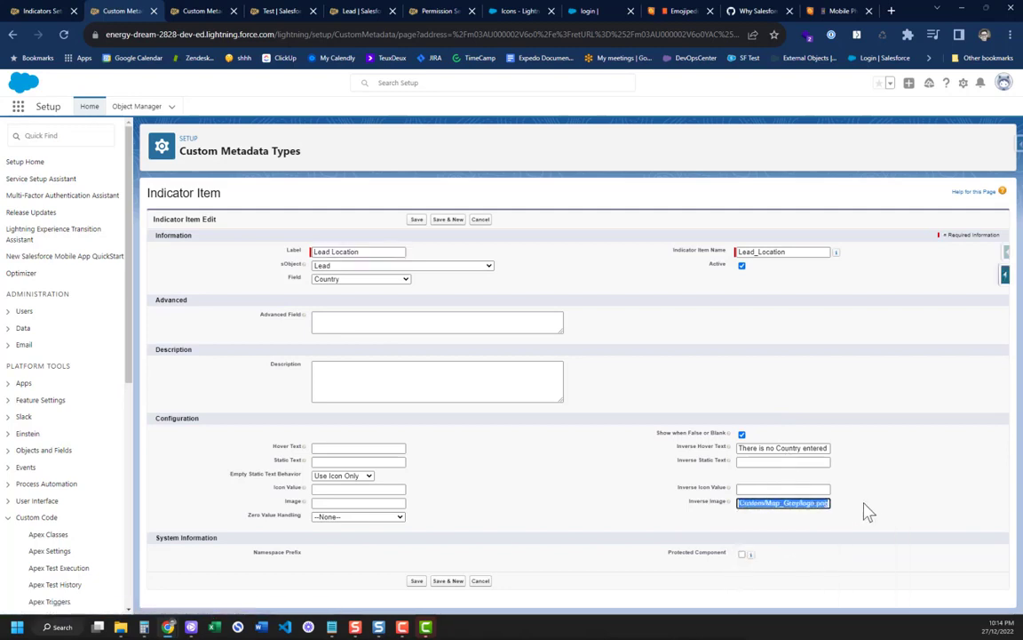
# - Browse the Salesforce logos library and find the row of Map logos
pyautogui.click(582, 12)
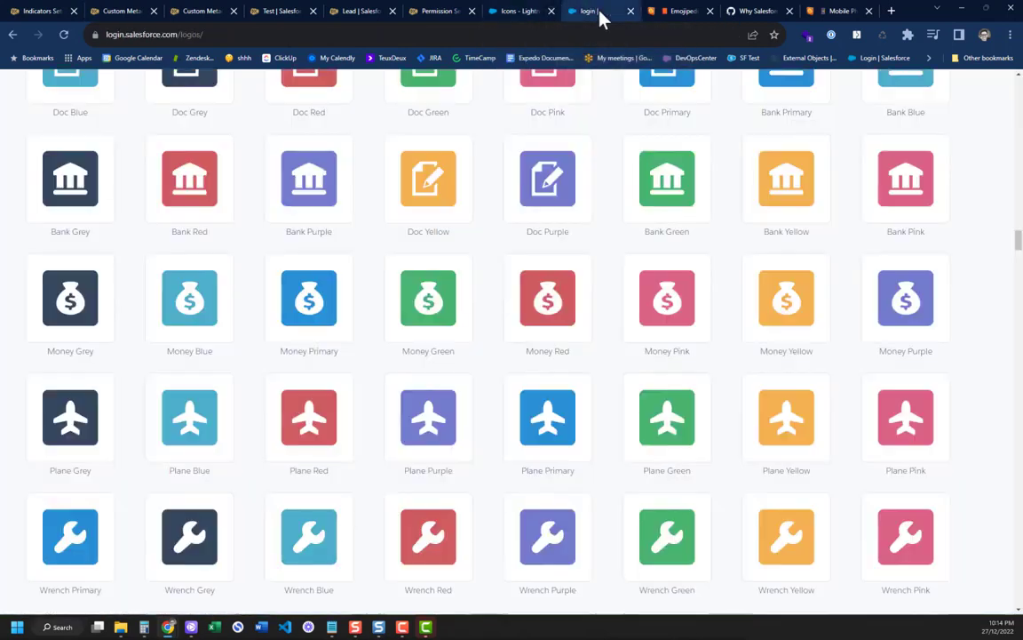
pyautogui.scroll(-5, 469, 303)
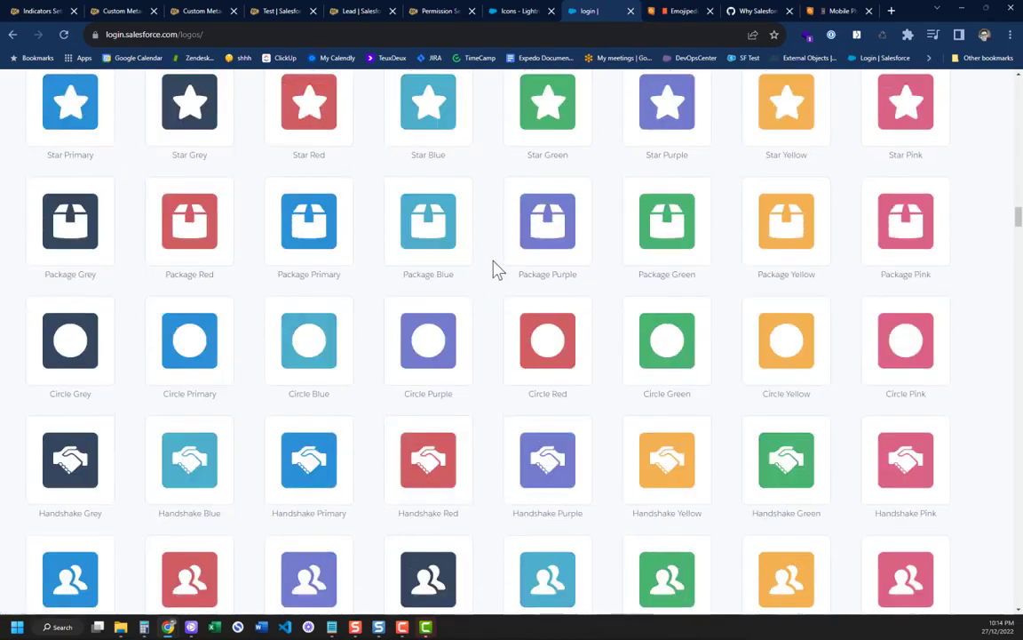
pyautogui.scroll(-5, 496, 270)
pyautogui.scroll(5, 503, 262)
pyautogui.scroll(-10, 510, 258)
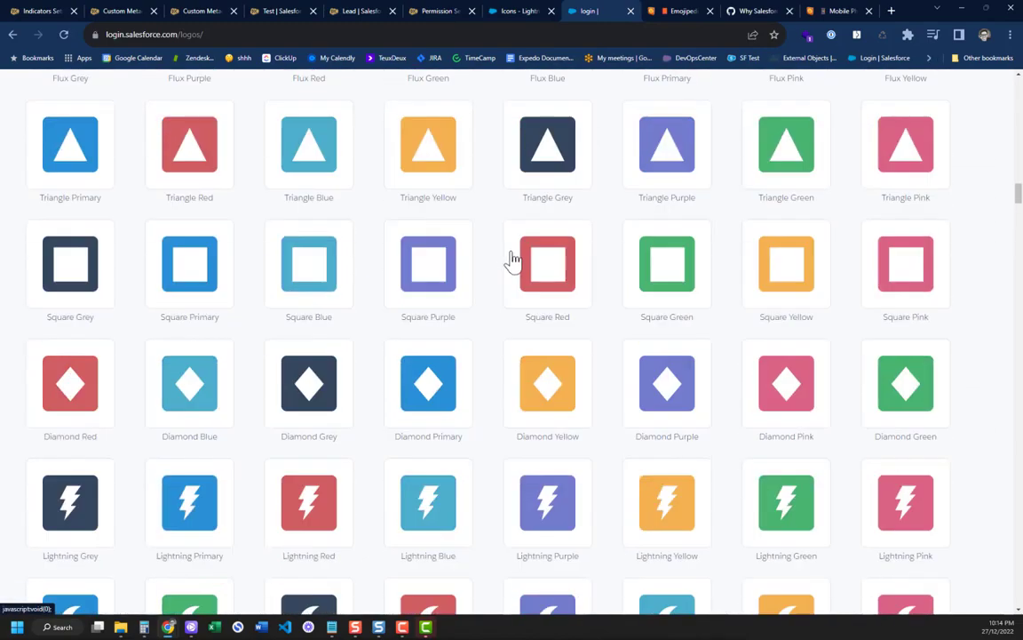
pyautogui.scroll(-15, 513, 259)
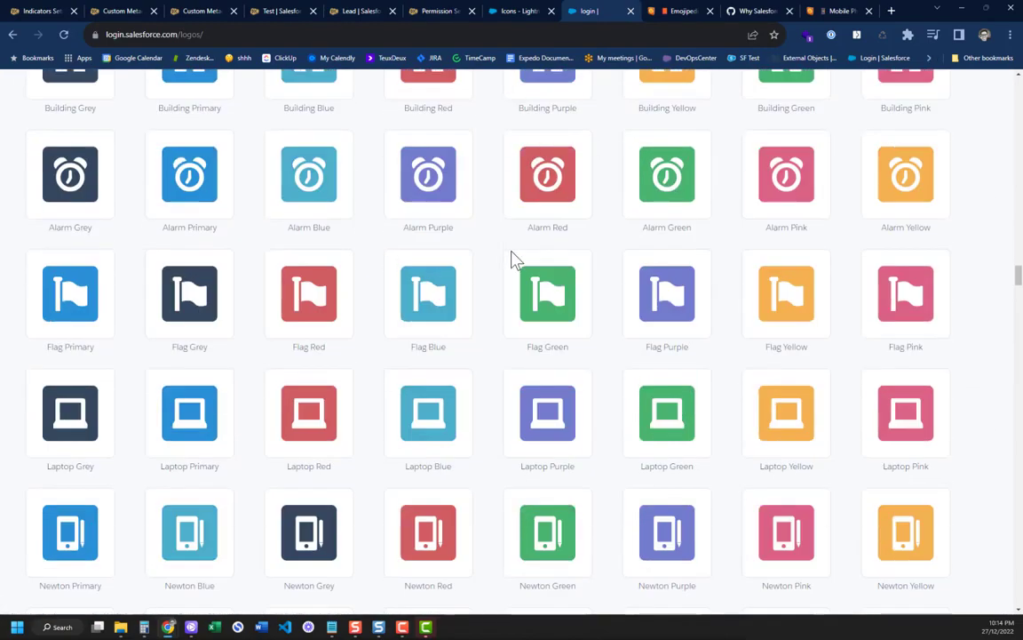
pyautogui.scroll(-15, 513, 259)
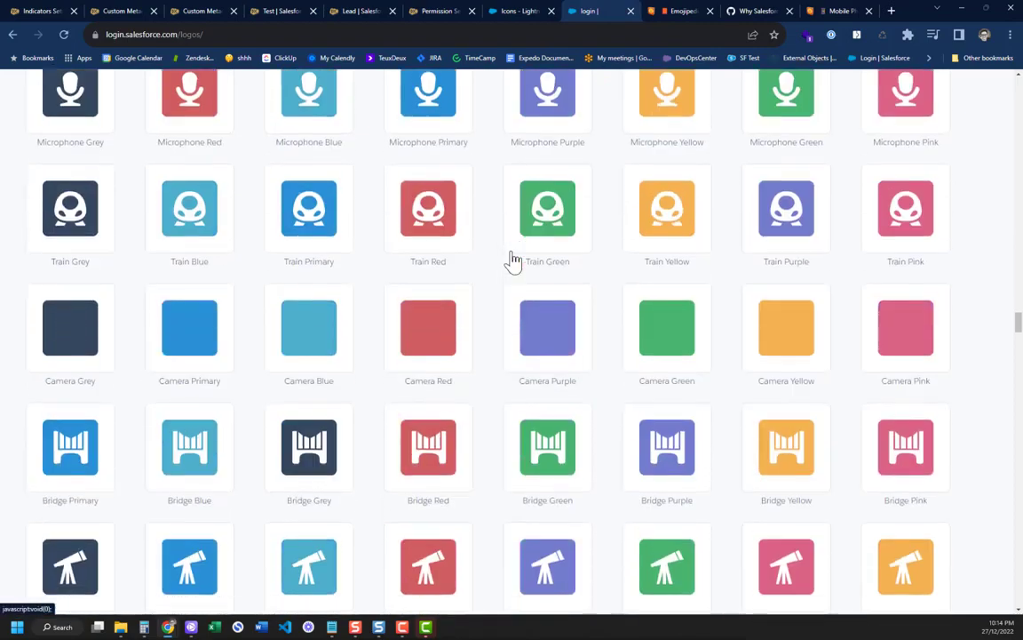
pyautogui.scroll(-15, 513, 260)
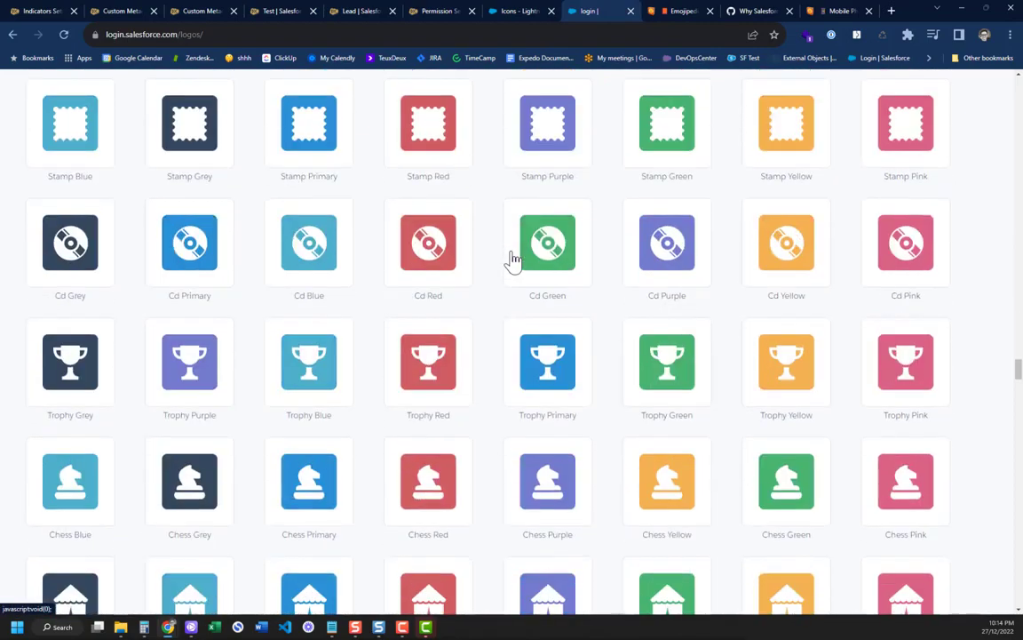
pyautogui.scroll(-15, 512, 260)
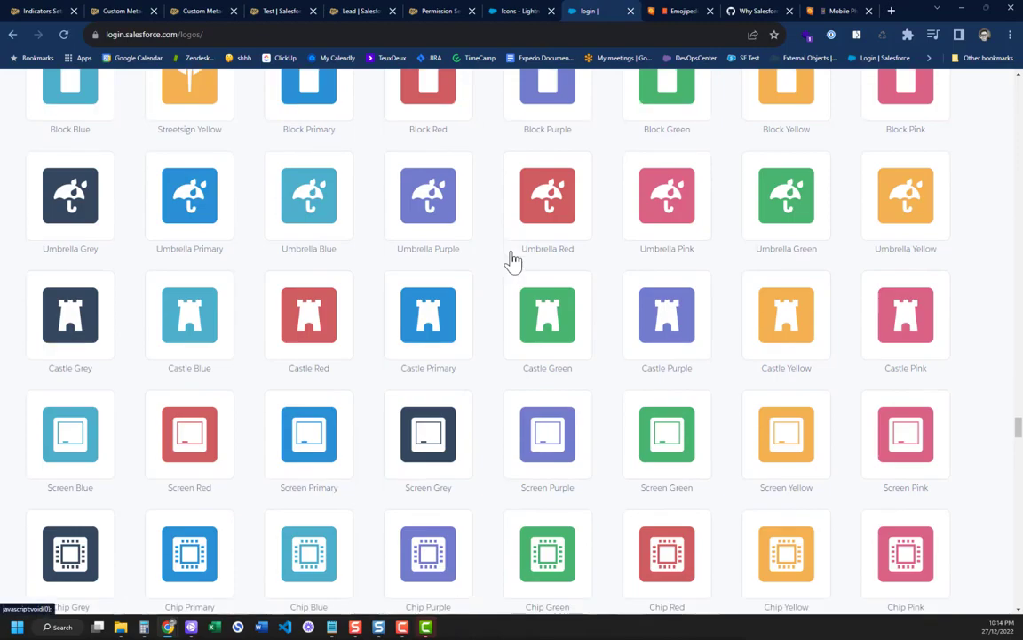
pyautogui.scroll(-15, 512, 260)
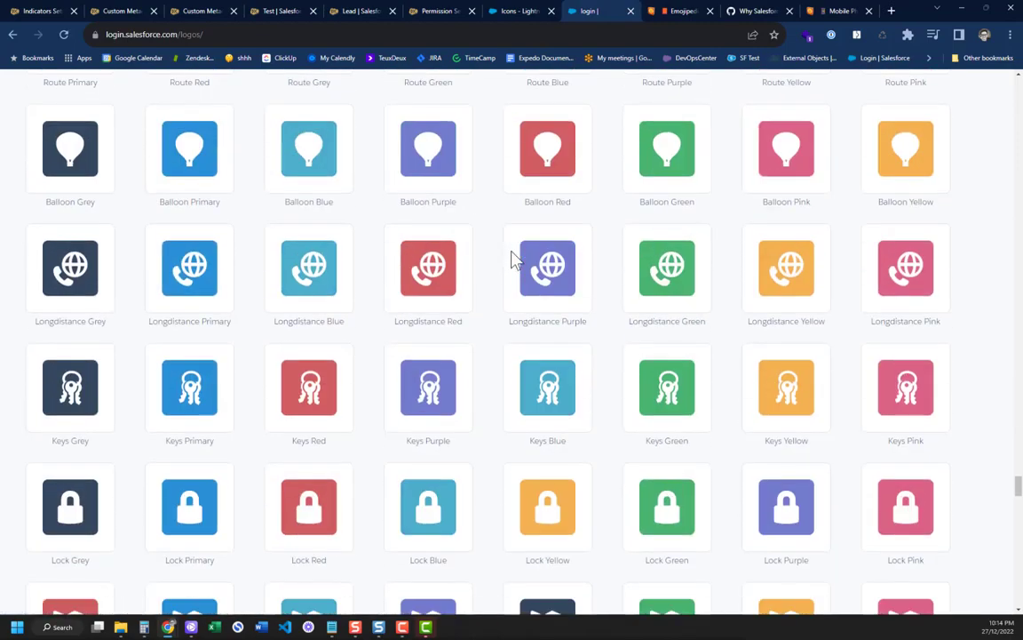
pyautogui.scroll(7, 513, 259)
pyautogui.scroll(-4, 513, 260)
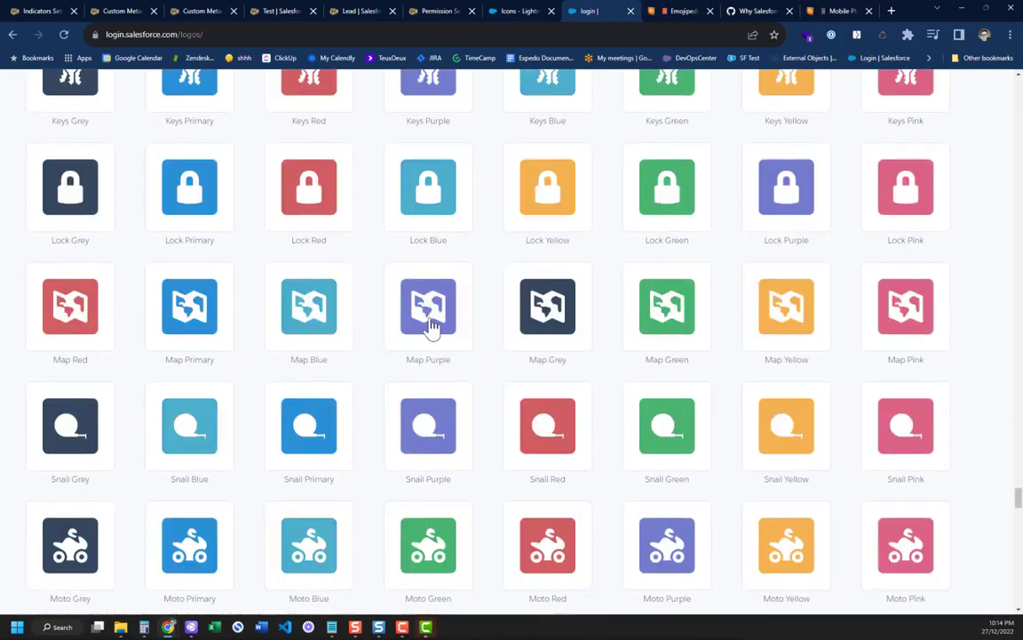
# - Open the Map Green logo's details and select its full Logo URL
pyautogui.moveTo(304, 359); pyautogui.dragTo(277, 361)
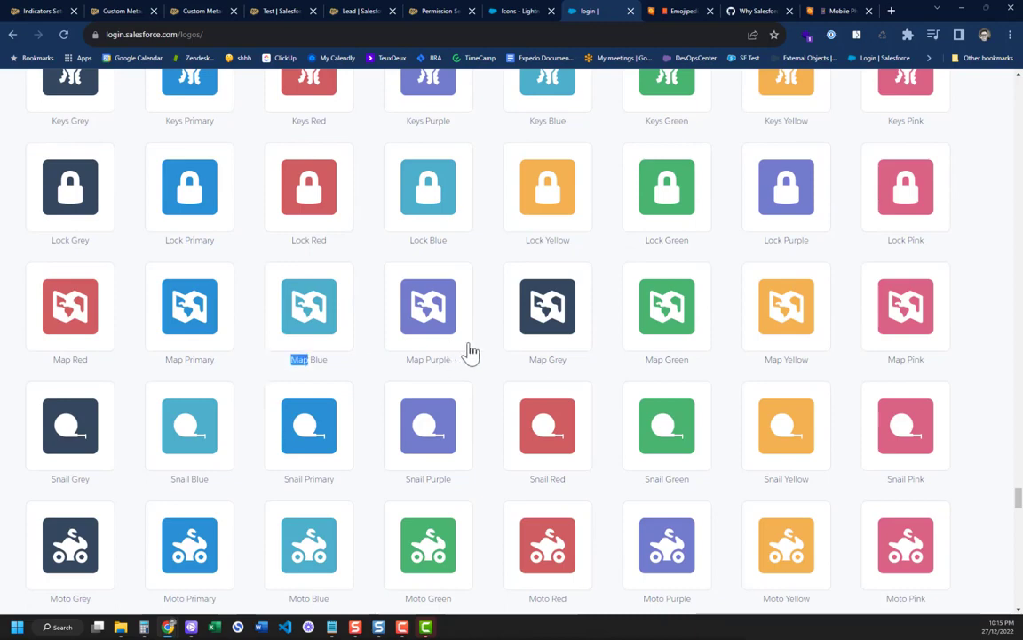
pyautogui.click(657, 322)
pyautogui.moveTo(324, 323); pyautogui.dragTo(548, 336)
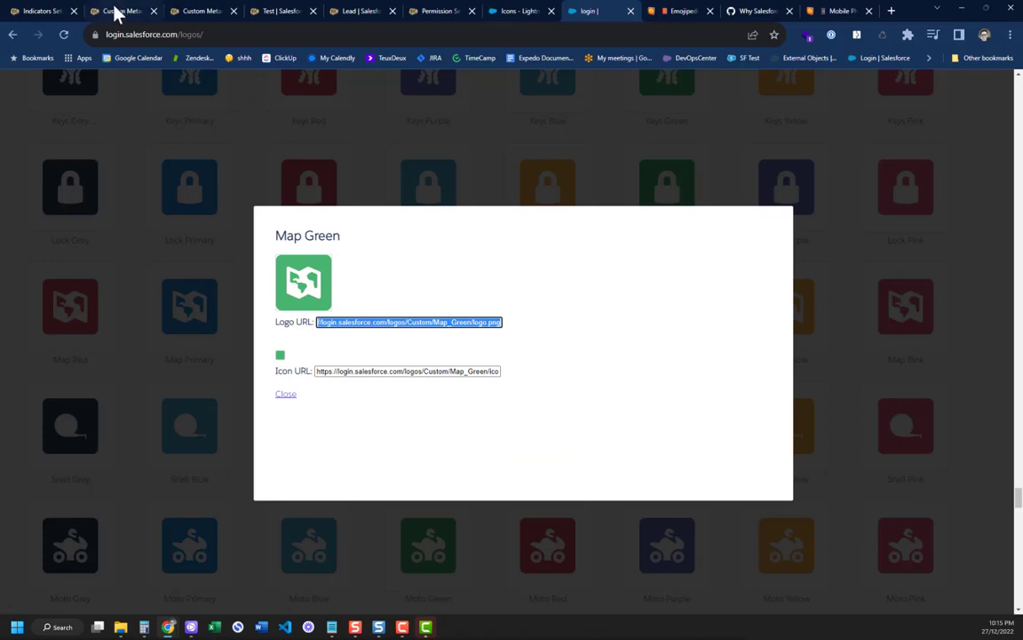
# - Set the Lead Location indicator item's Hover Text to "Another Country"
pyautogui.click(202, 12)
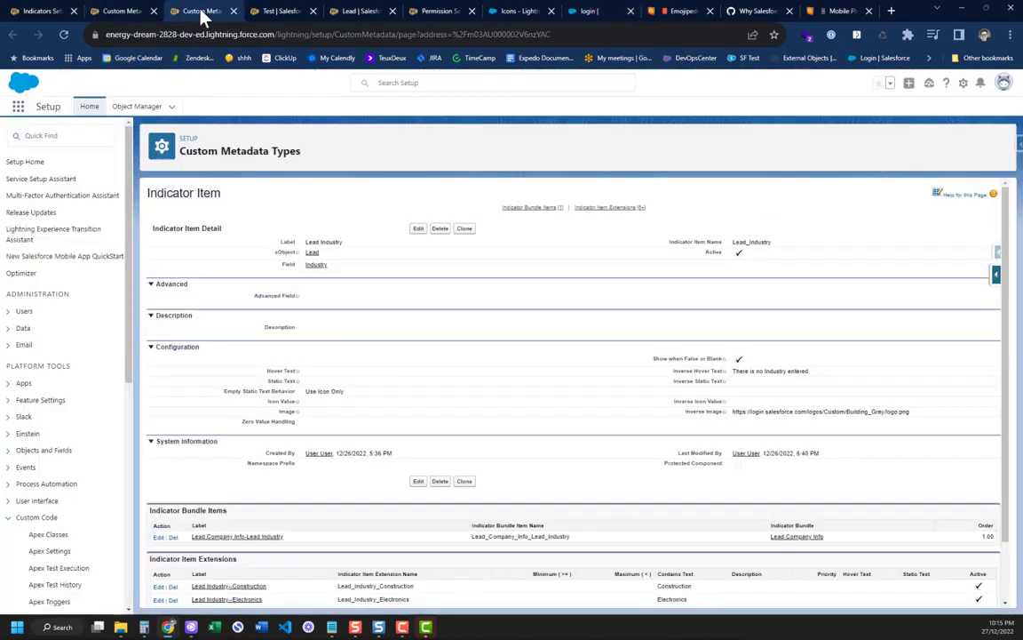
pyautogui.click(111, 12)
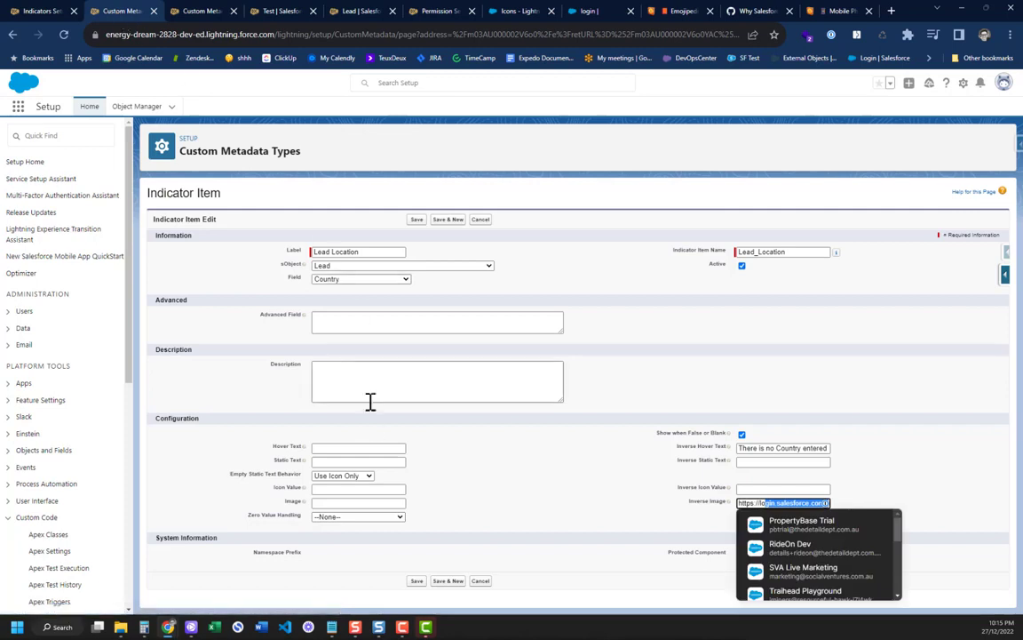
pyautogui.click(343, 448)
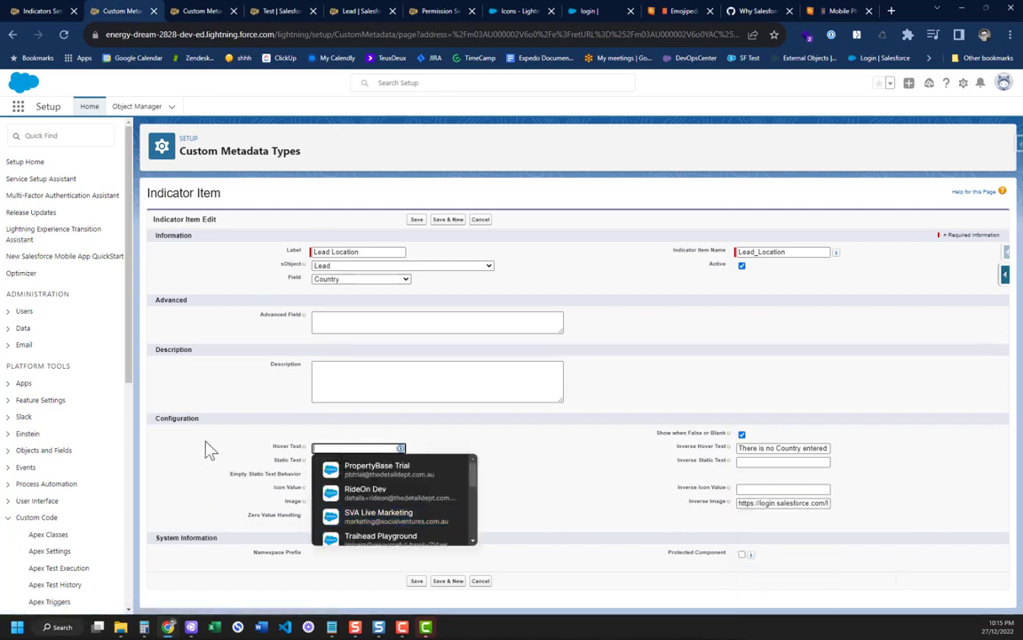
pyautogui.write('Another Count')
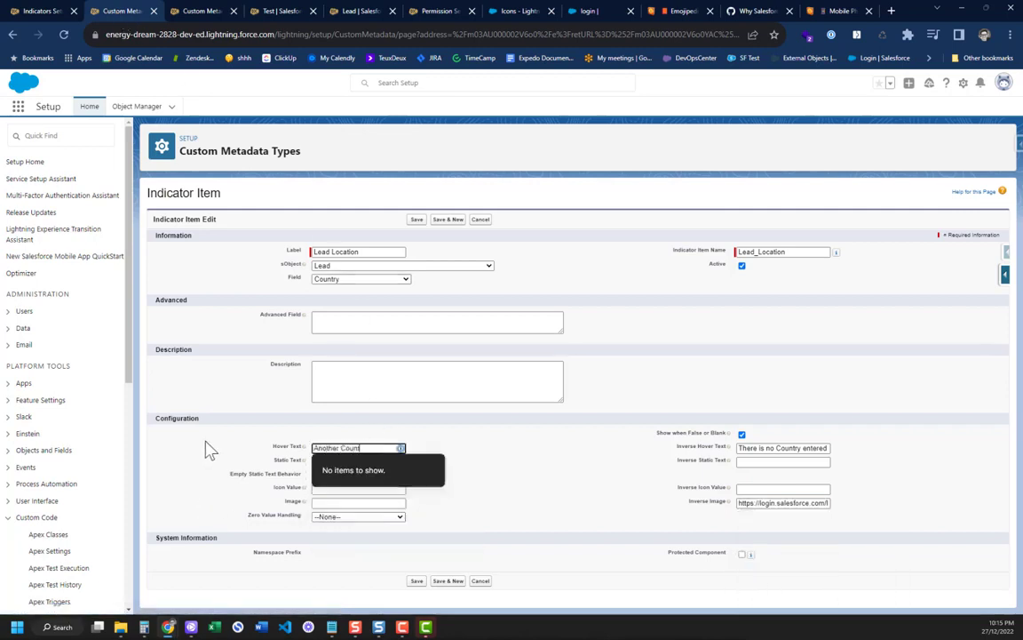
pyautogui.write('ry')
pyautogui.press('Tab')
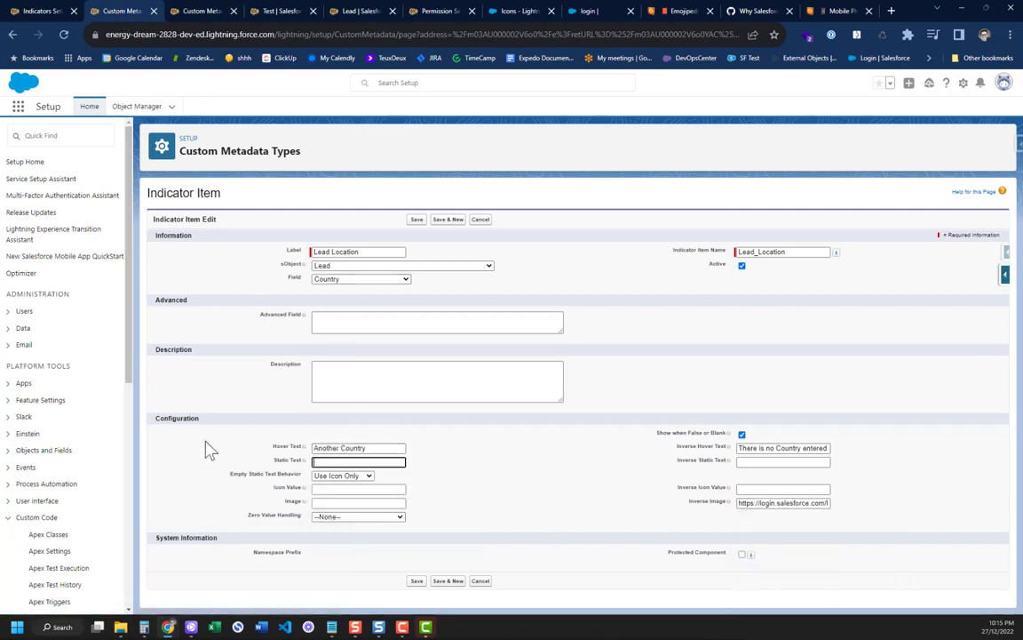
pyautogui.click(339, 489)
pyautogui.click(208, 516)
pyautogui.click(324, 507)
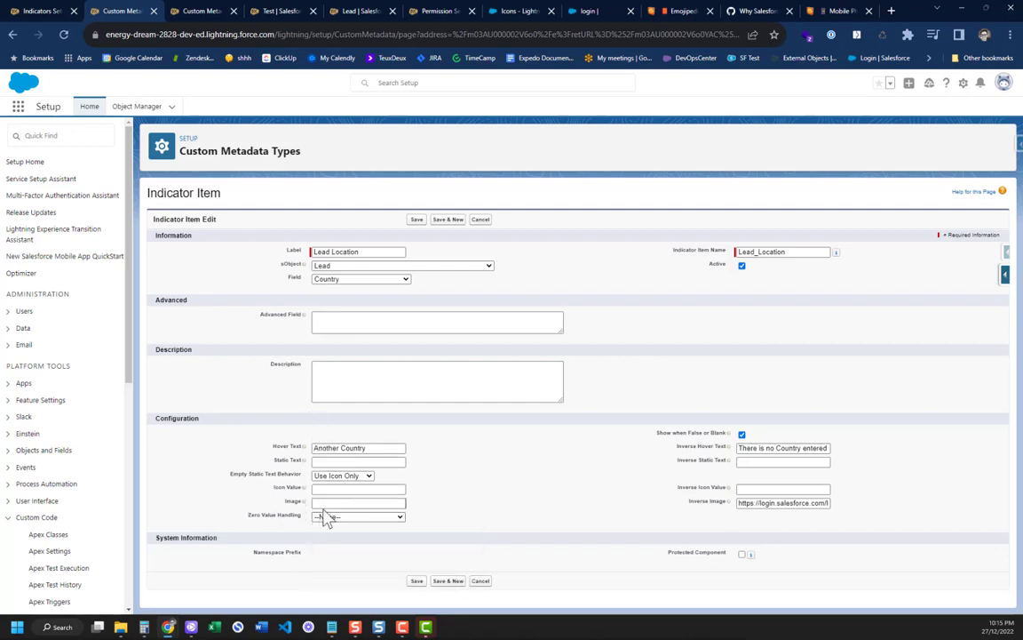
pyautogui.hotkey('ctrl', 'v')
pyautogui.click(419, 583)
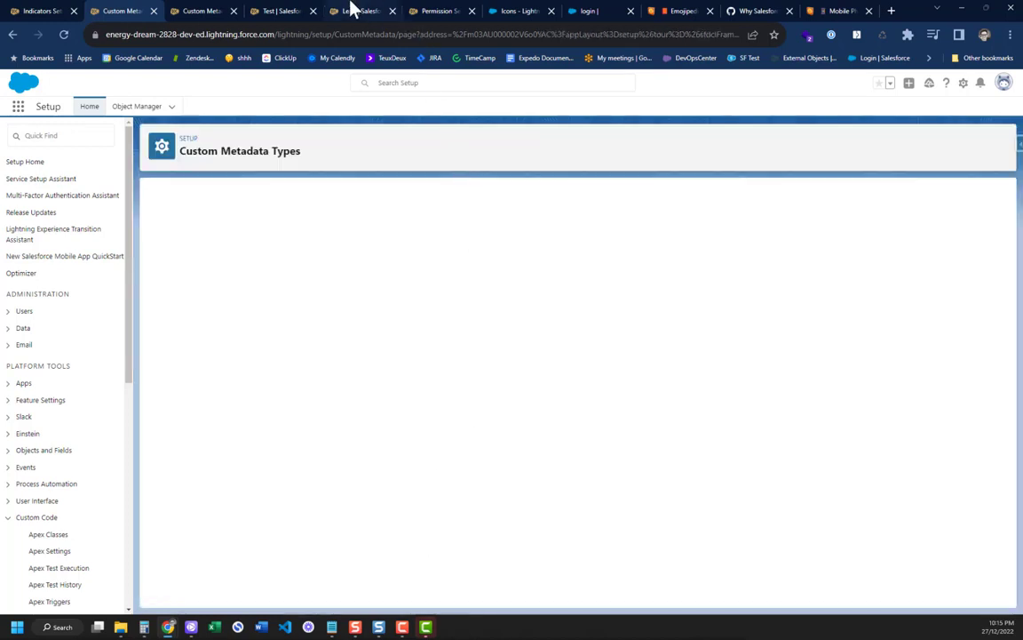
# - Return to the test lead record and reload it to check its Company Details indicators
pyautogui.click(356, 11)
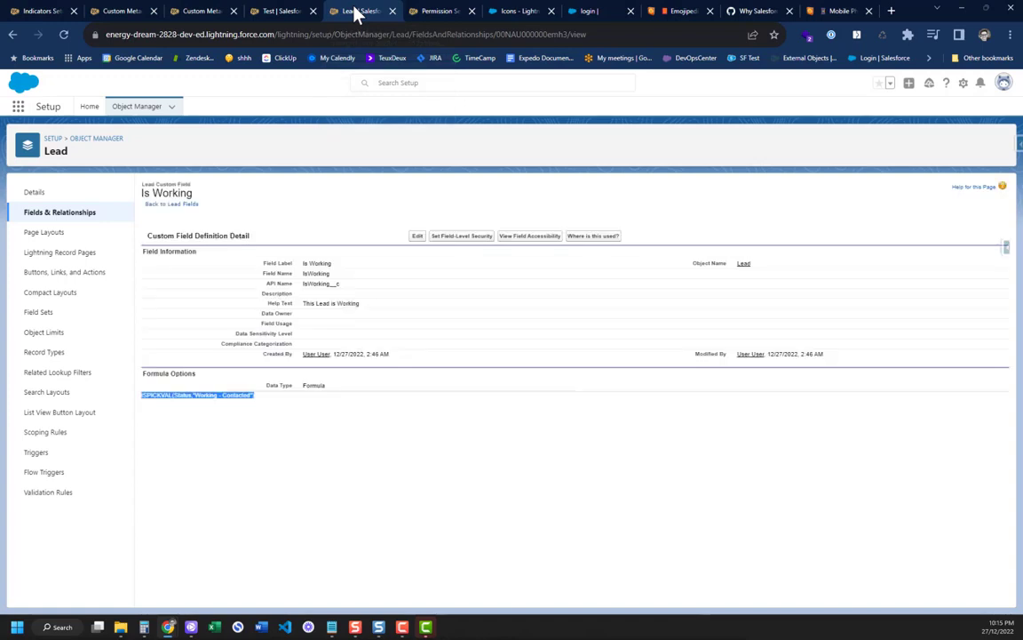
pyautogui.click(419, 12)
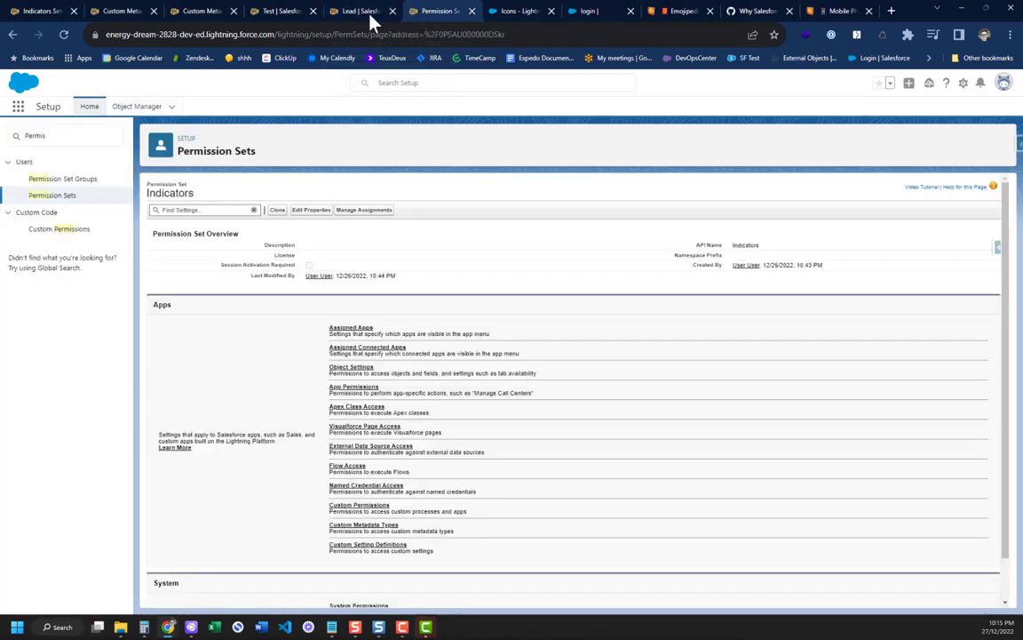
pyautogui.click(257, 11)
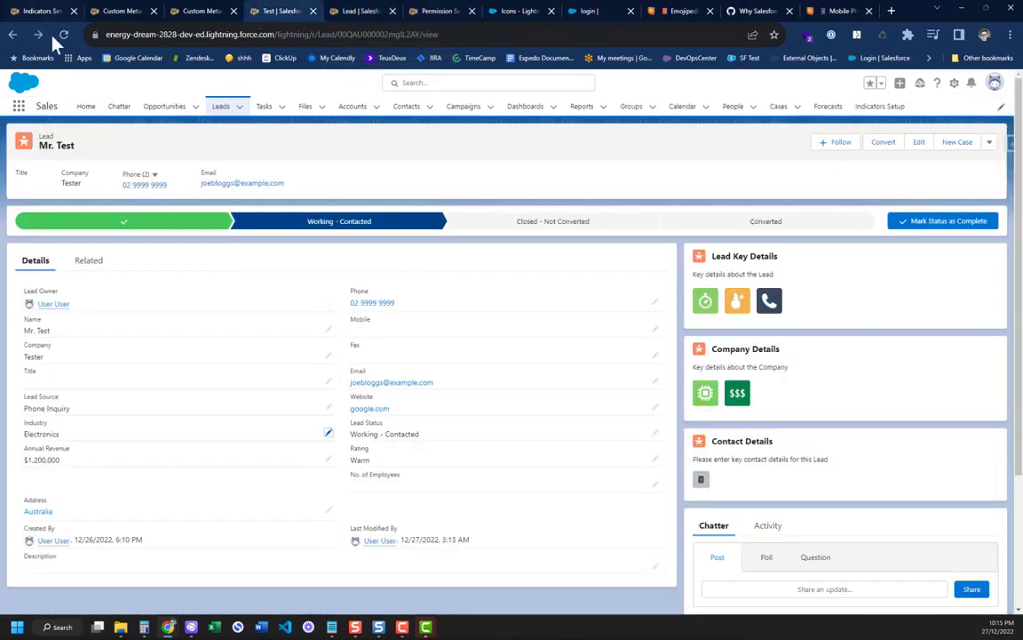
pyautogui.click(62, 35)
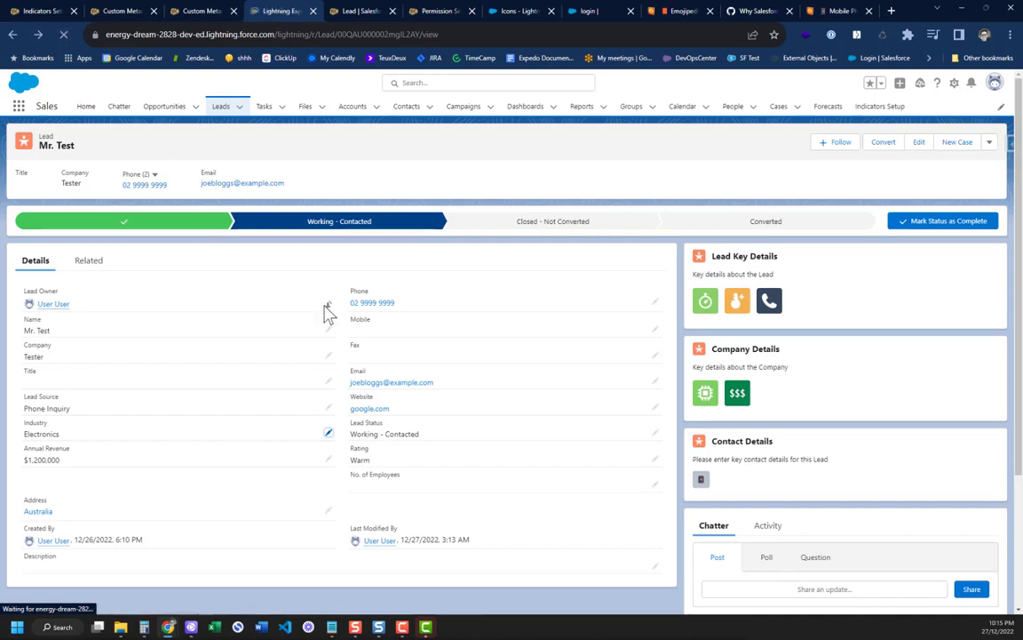
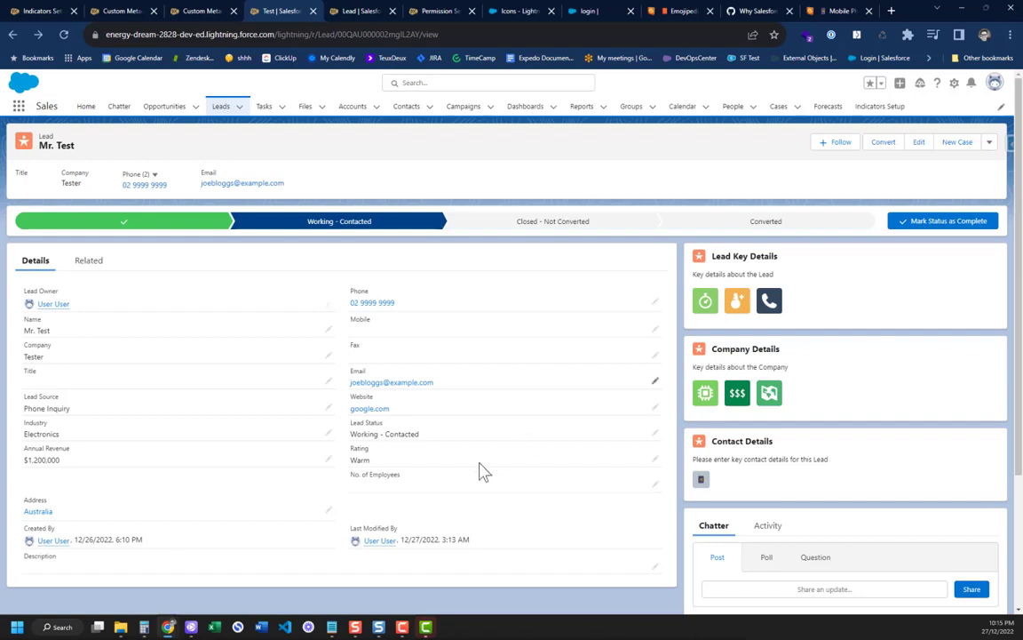
# - Change the test lead's address Country to US and save the record
pyautogui.click(329, 511)
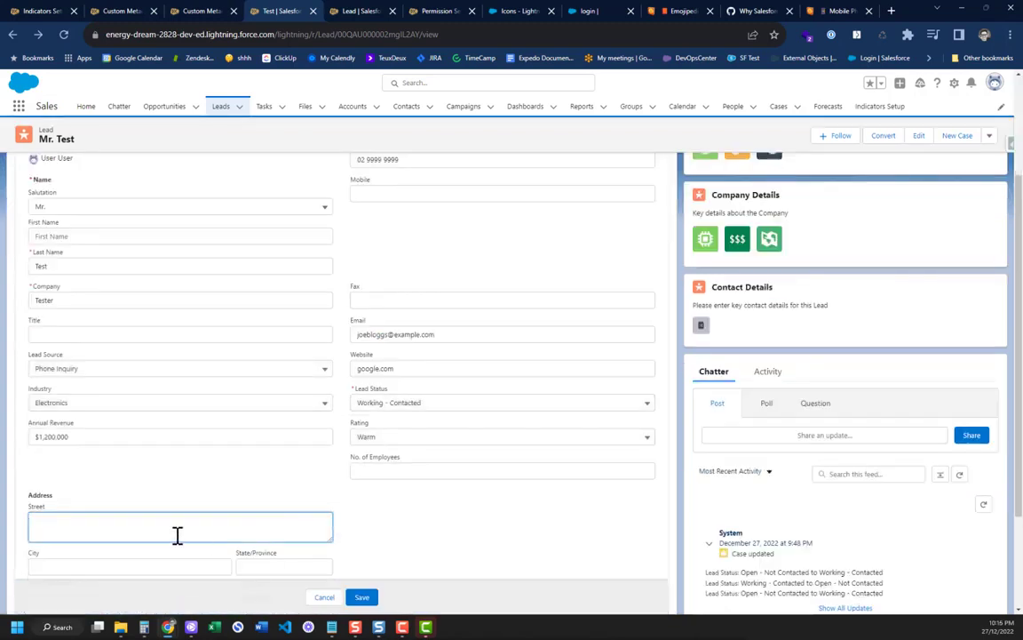
pyautogui.scroll(-3, 196, 533)
pyautogui.click(252, 455)
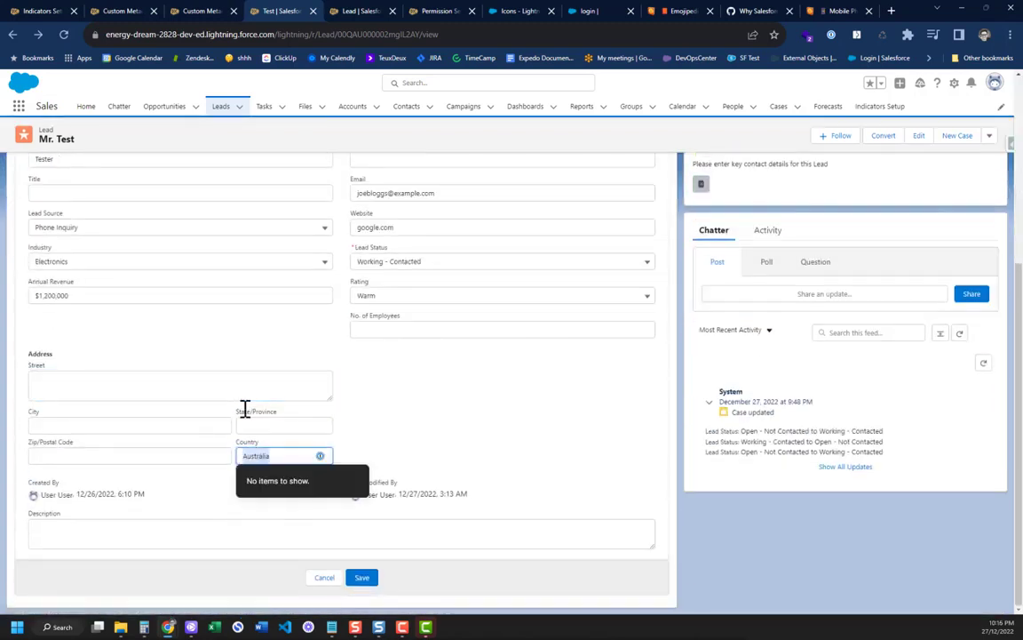
pyautogui.write('US')
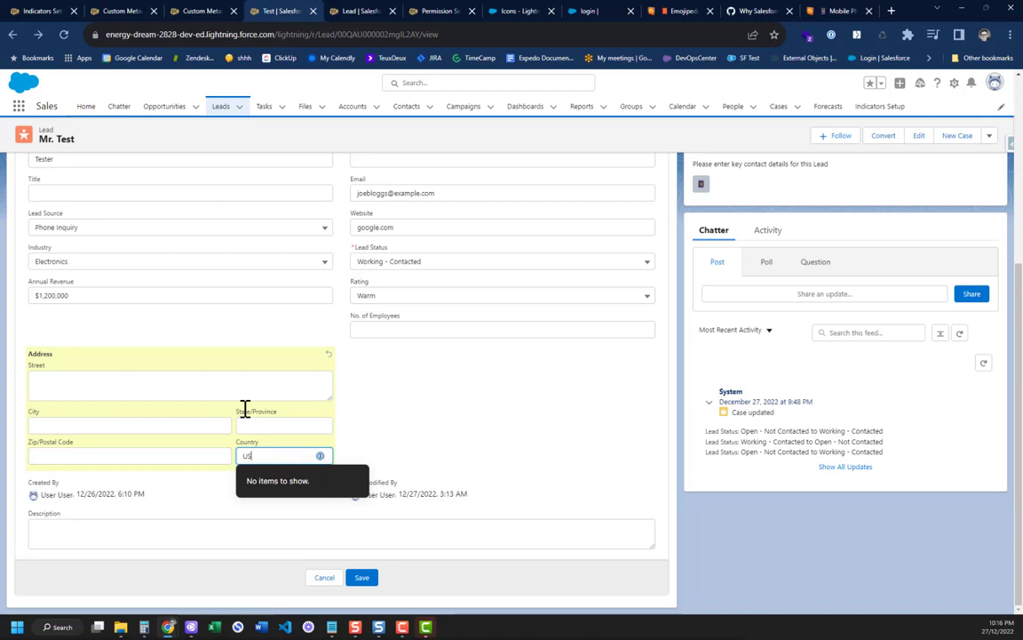
pyautogui.click(362, 577)
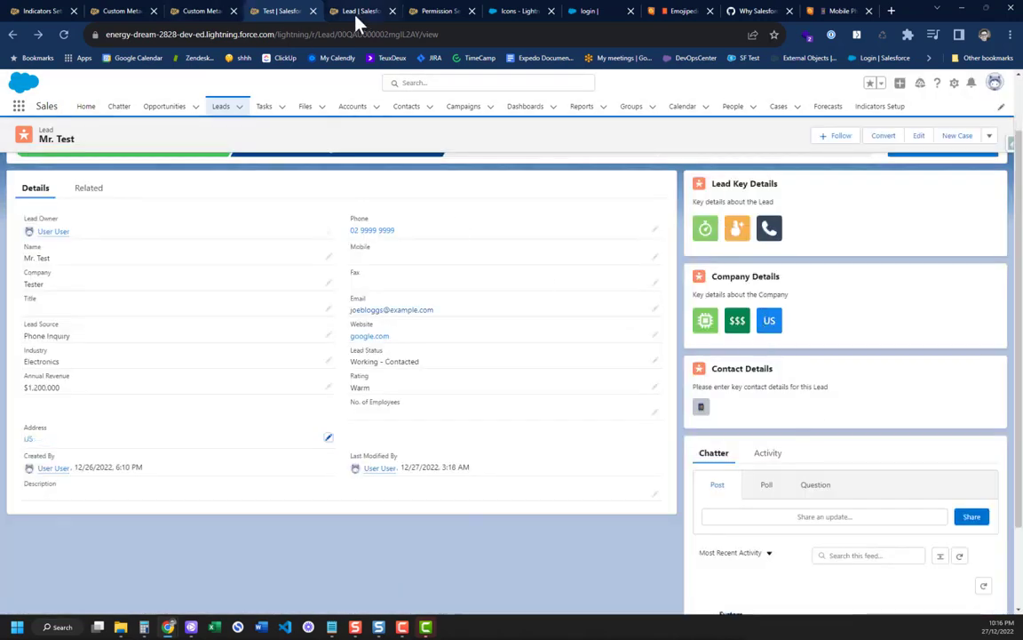
# - Review the full list of Lead Industry indicator item extensions and open the Lead Industry--Construction extension's details
pyautogui.click(194, 11)
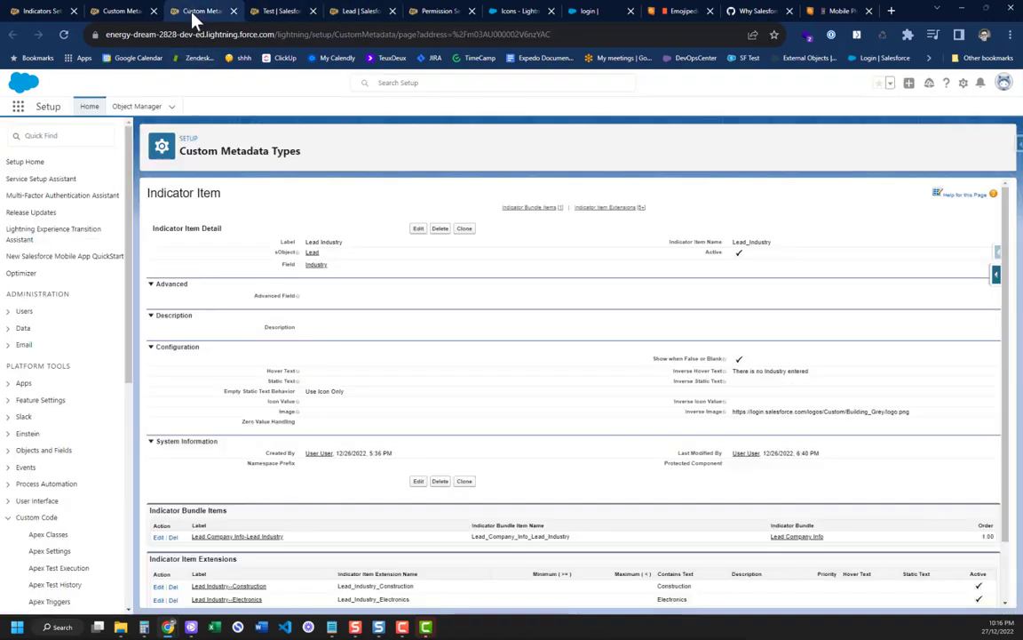
pyautogui.scroll(-2, 400, 393)
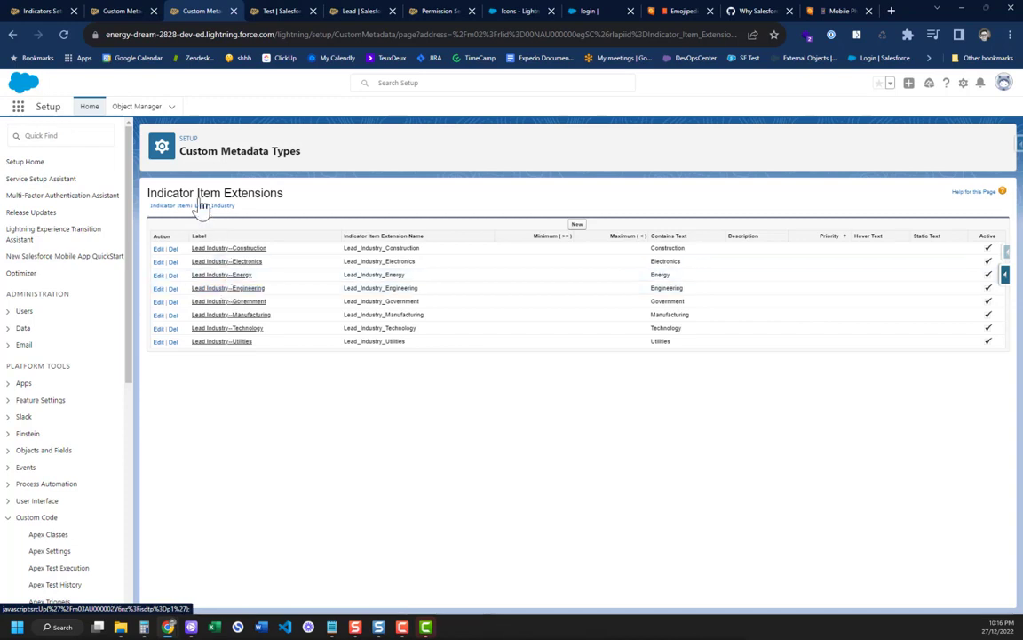
pyautogui.click(13, 34)
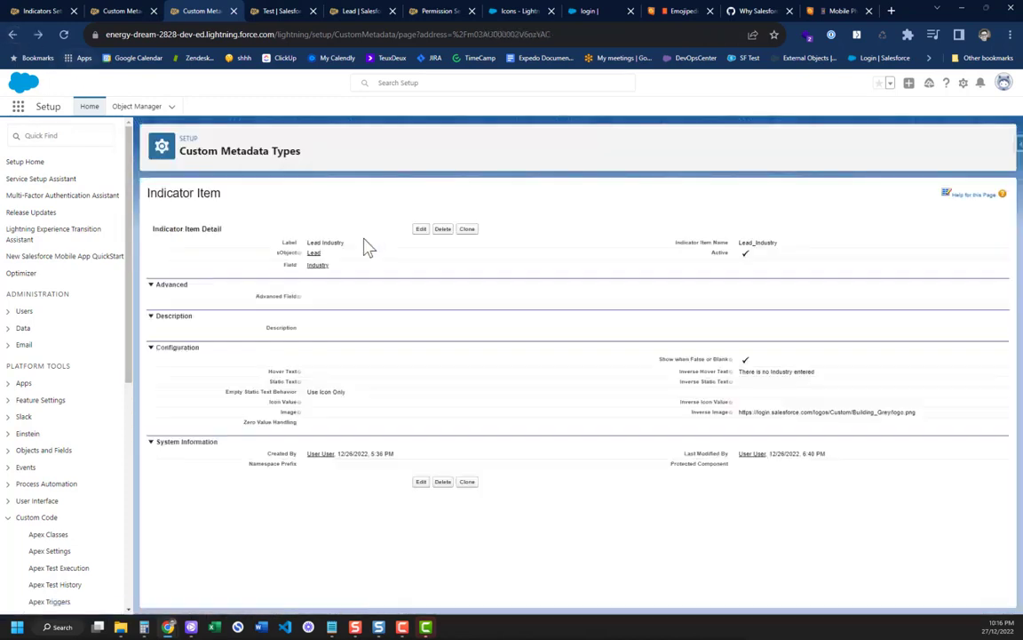
pyautogui.scroll(-2, 368, 267)
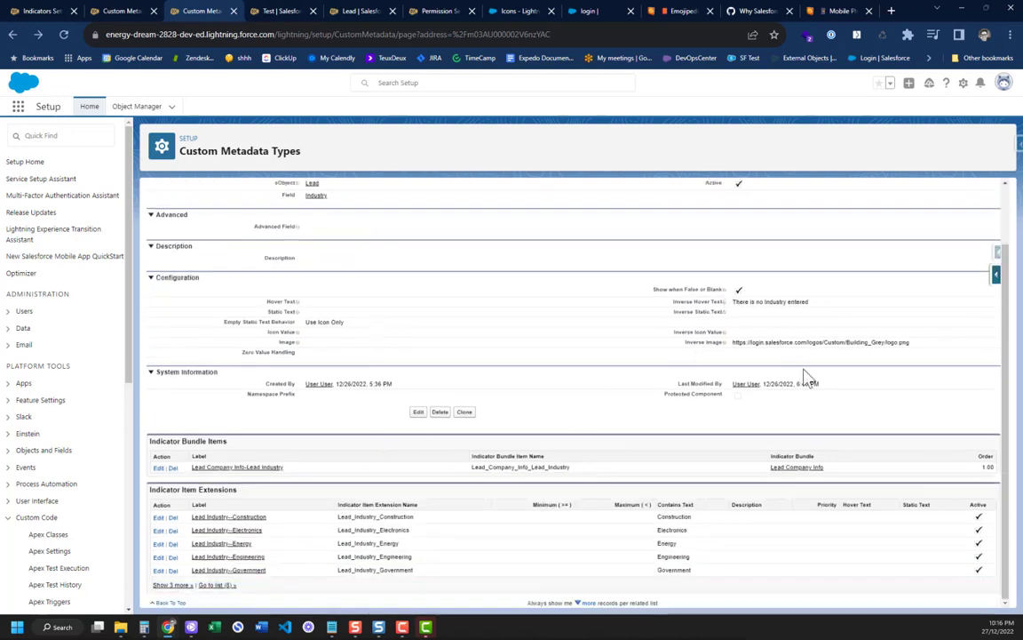
pyautogui.click(233, 519)
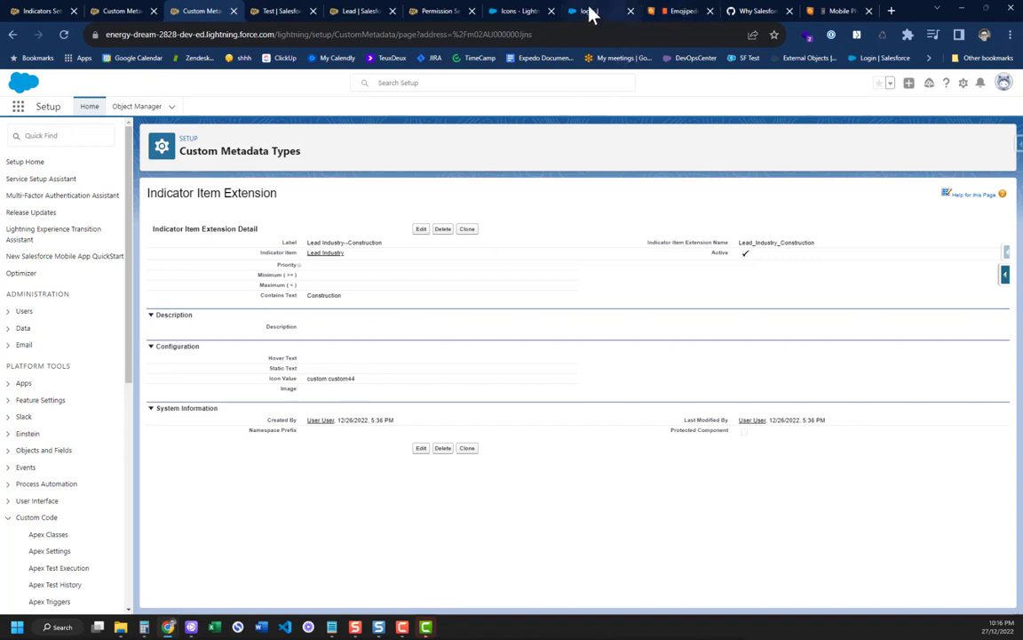
# - Find the custom44 icon on the Lightning Design System icons page
pyautogui.click(508, 10)
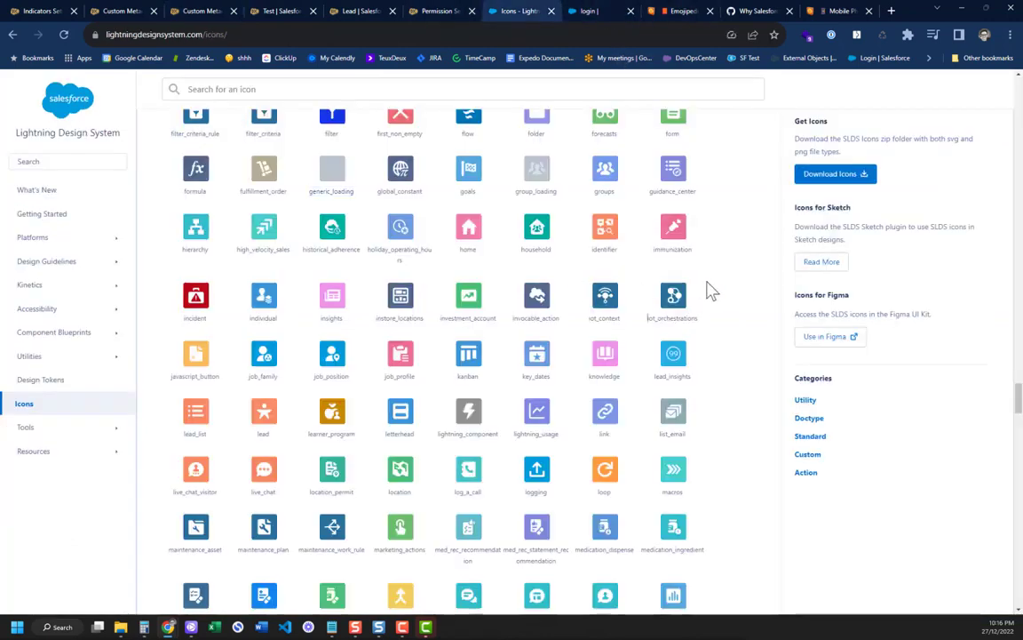
pyautogui.hotkey('ctrl', 'f')
pyautogui.write('cus')
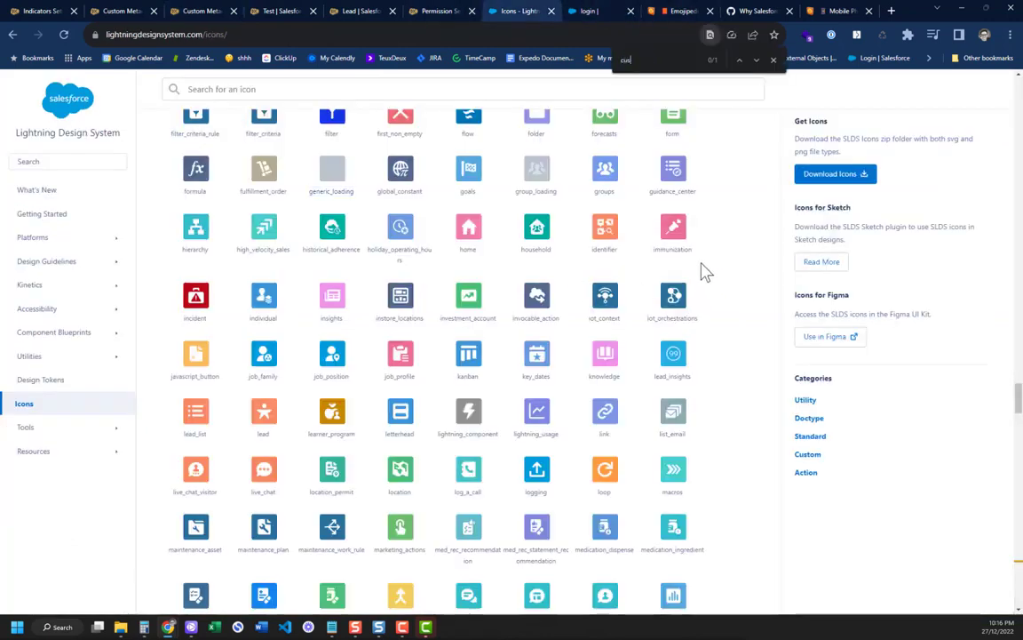
pyautogui.write('tom')
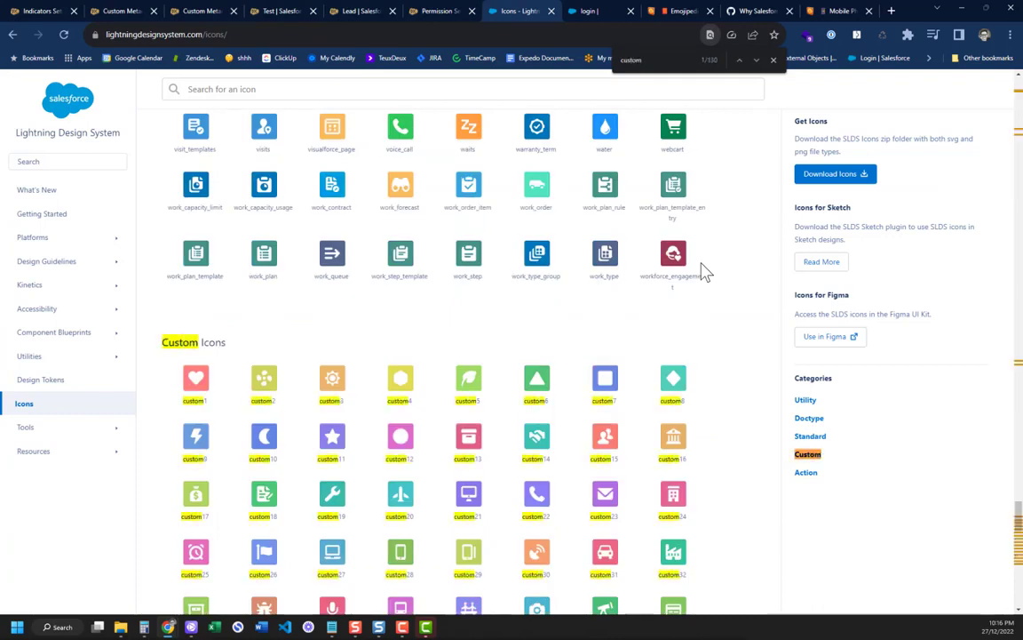
pyautogui.write('44')
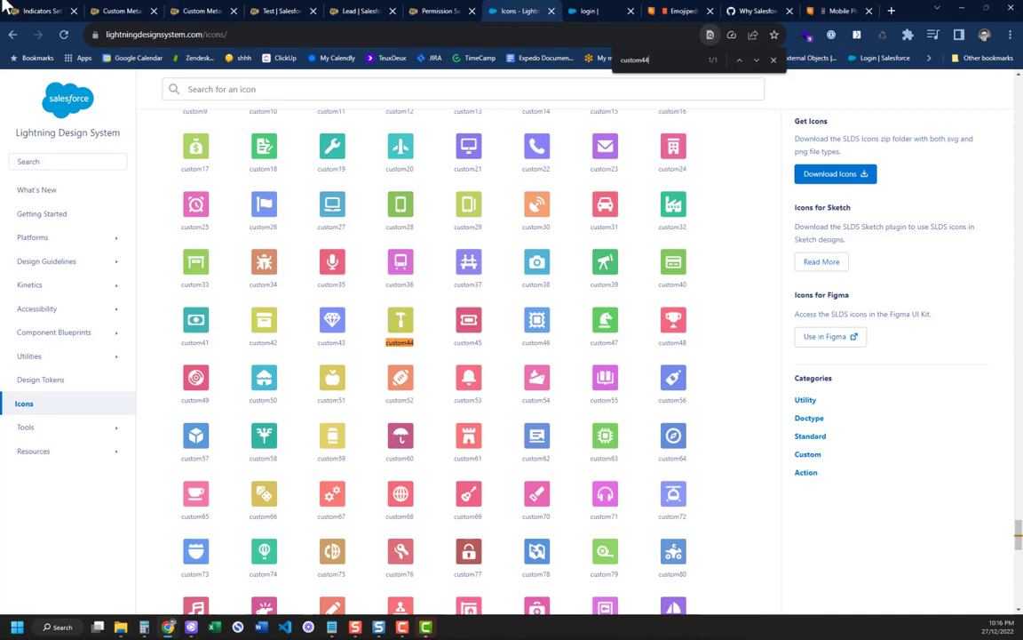
# - Review the Lead Location item and the Indicators Setup lists, and inspect the Lead Key Details indicators on the test lead
pyautogui.click(119, 11)
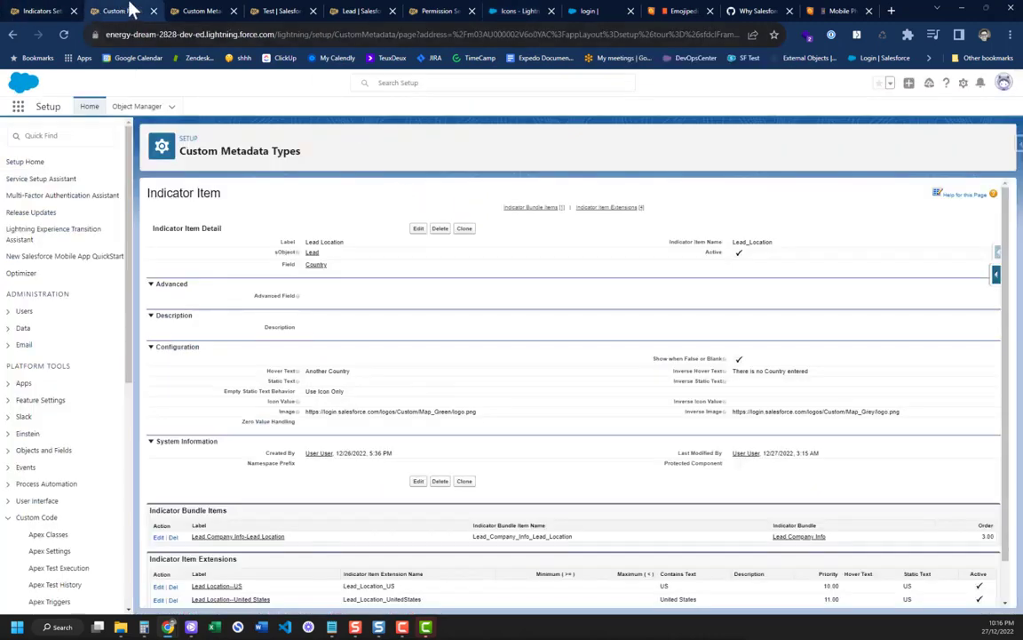
pyautogui.click(41, 10)
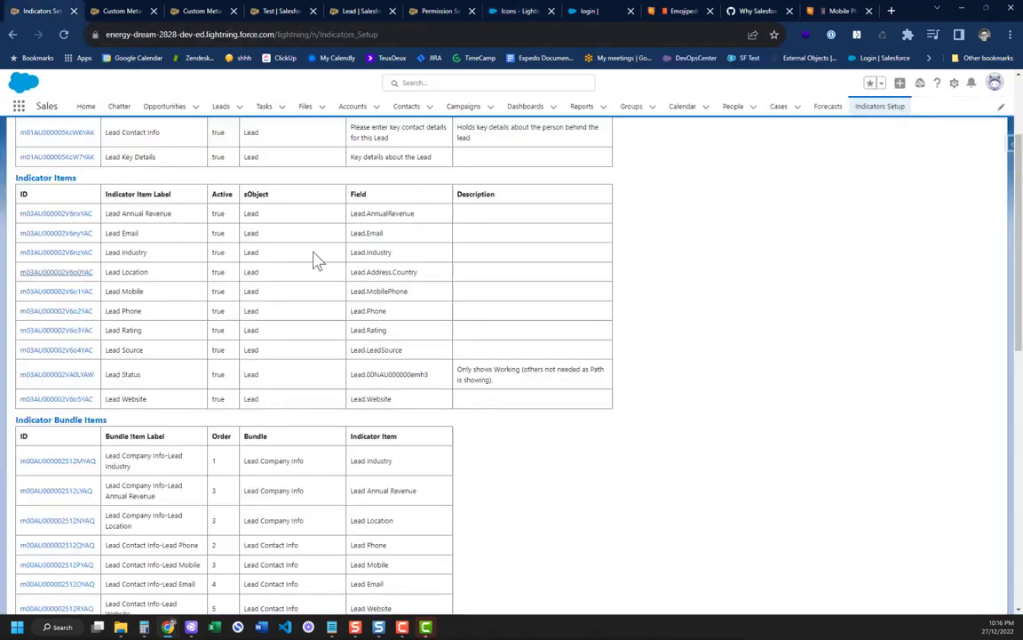
pyautogui.click(269, 12)
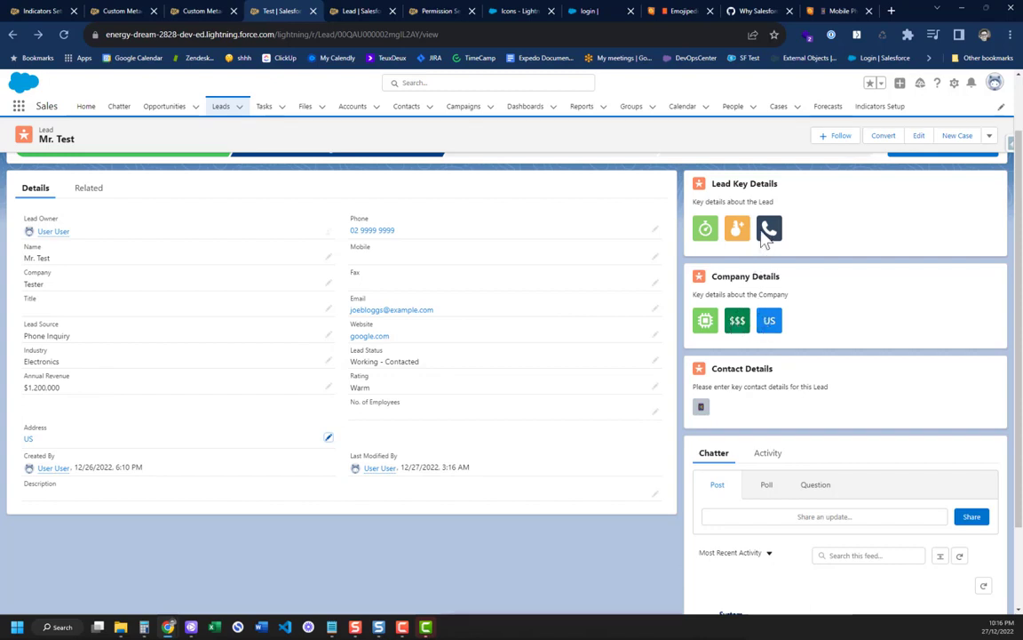
pyautogui.moveTo(740, 230)
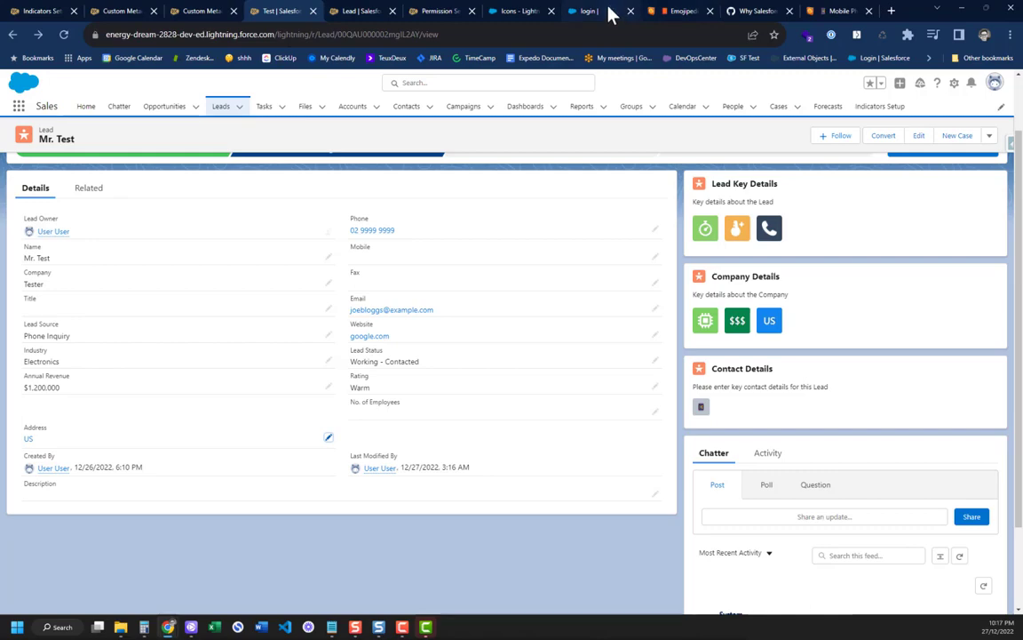
# - Close the Map Green logo details and browse the Salesforce logos library up to the Standard Icons section
pyautogui.click(502, 11)
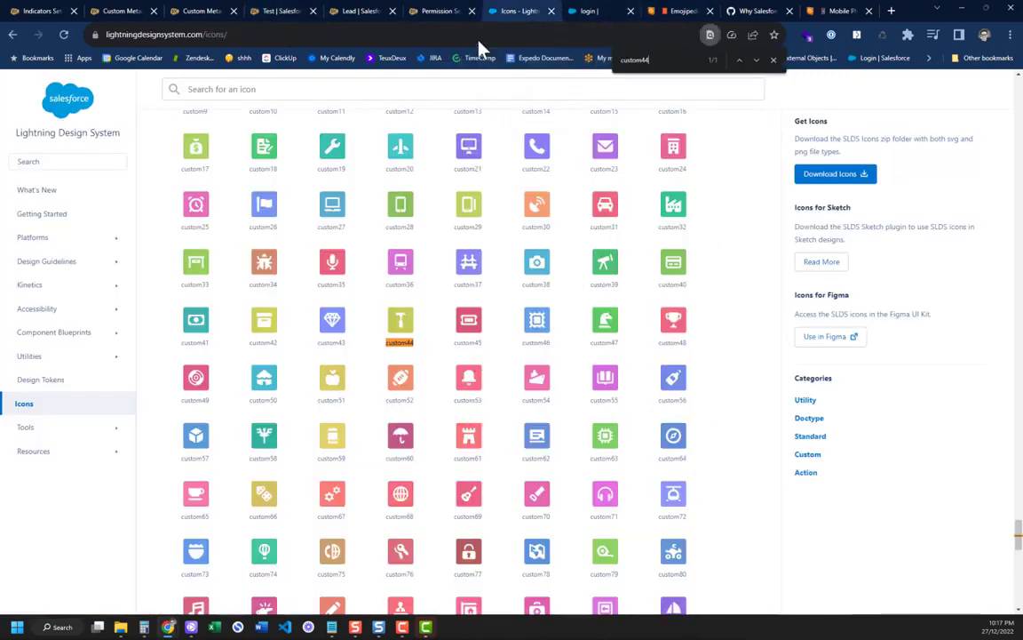
pyautogui.click(597, 12)
pyautogui.click(840, 221)
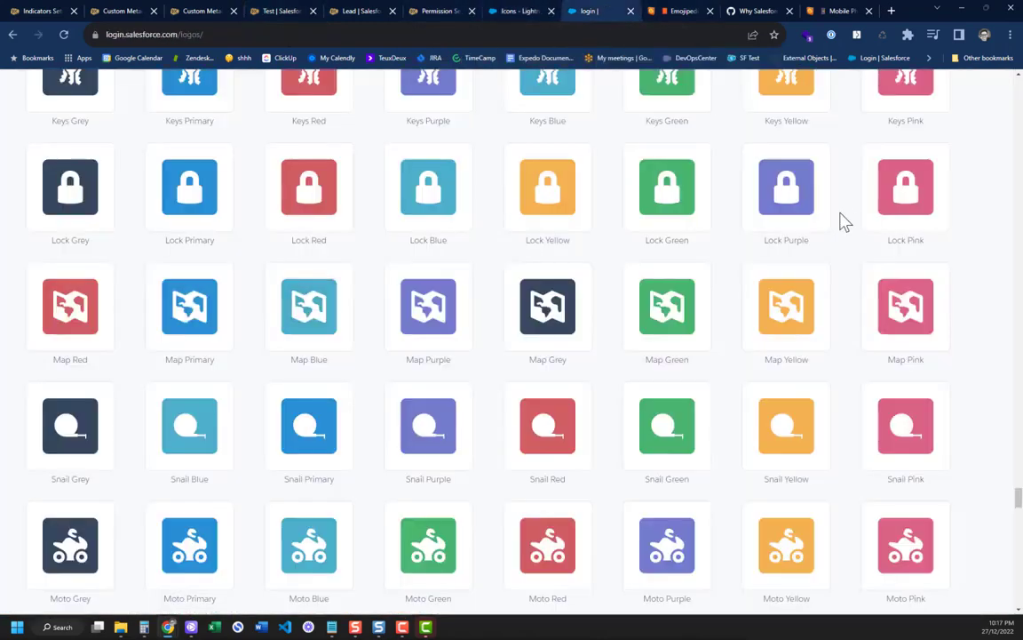
pyautogui.scroll(-20, 749, 260)
pyautogui.scroll(20, 724, 257)
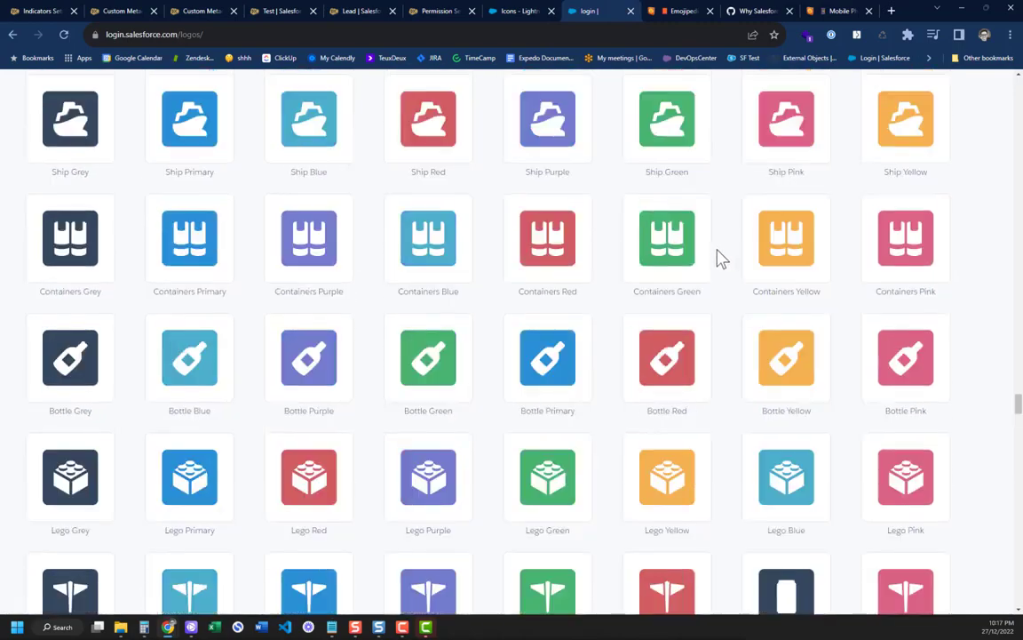
pyautogui.scroll(10, 721, 259)
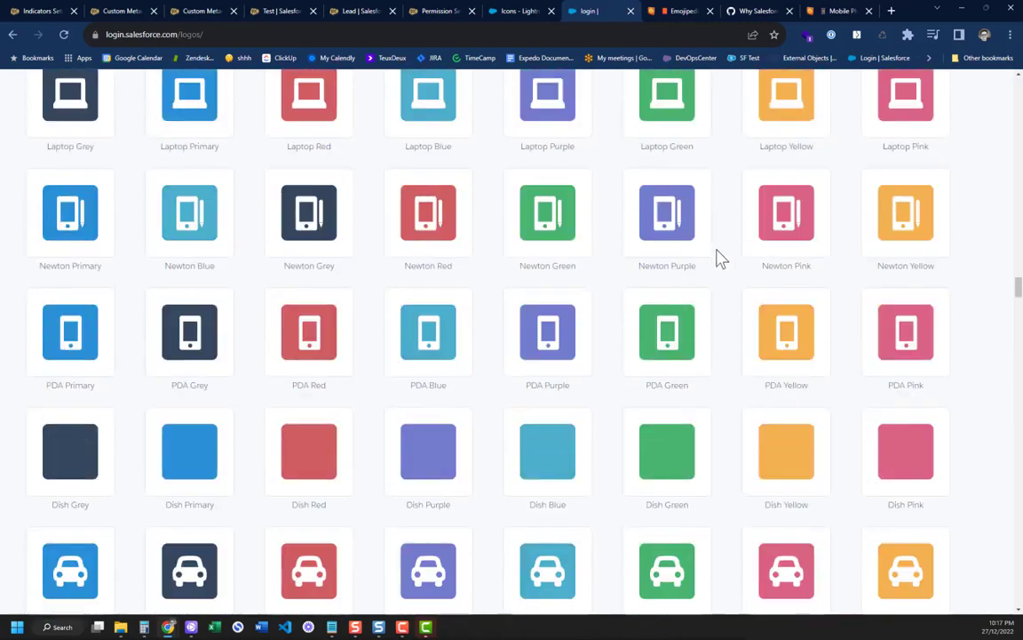
pyautogui.scroll(-1, 721, 258)
pyautogui.scroll(10, 719, 262)
pyautogui.scroll(15, 719, 264)
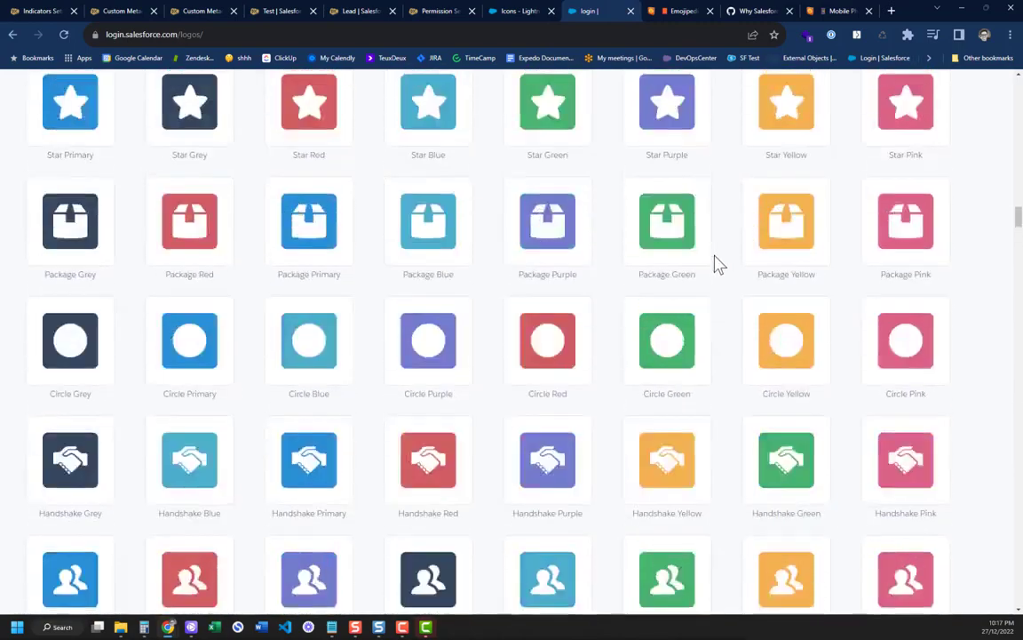
pyautogui.scroll(3, 719, 264)
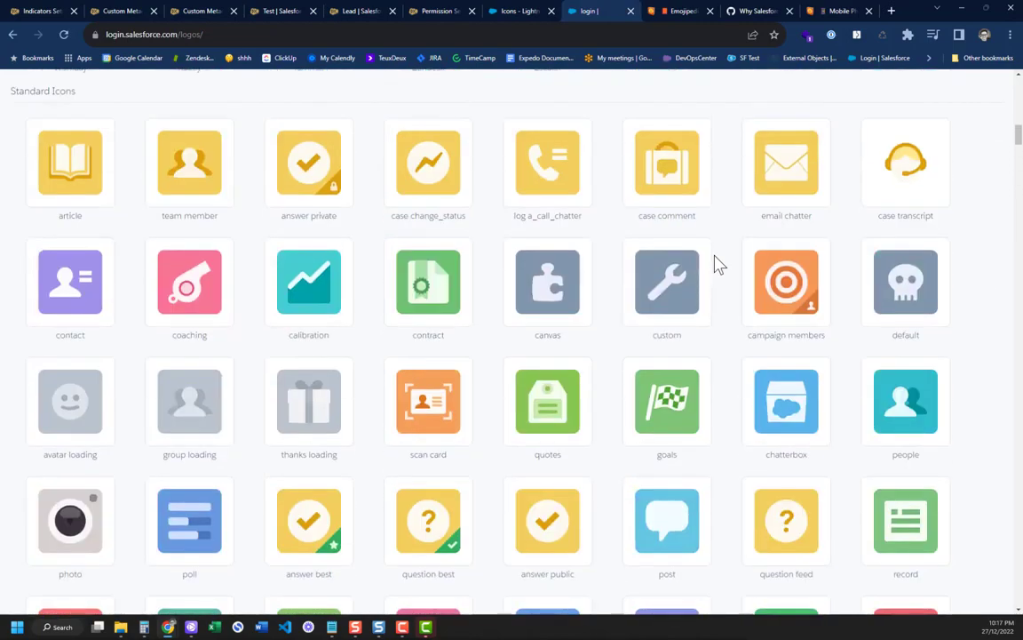
# - Browse the Salesforce logos library's coloured icon sets and search the page for "temp"
pyautogui.scroll(-13, 720, 263)
pyautogui.scroll(-9, 719, 264)
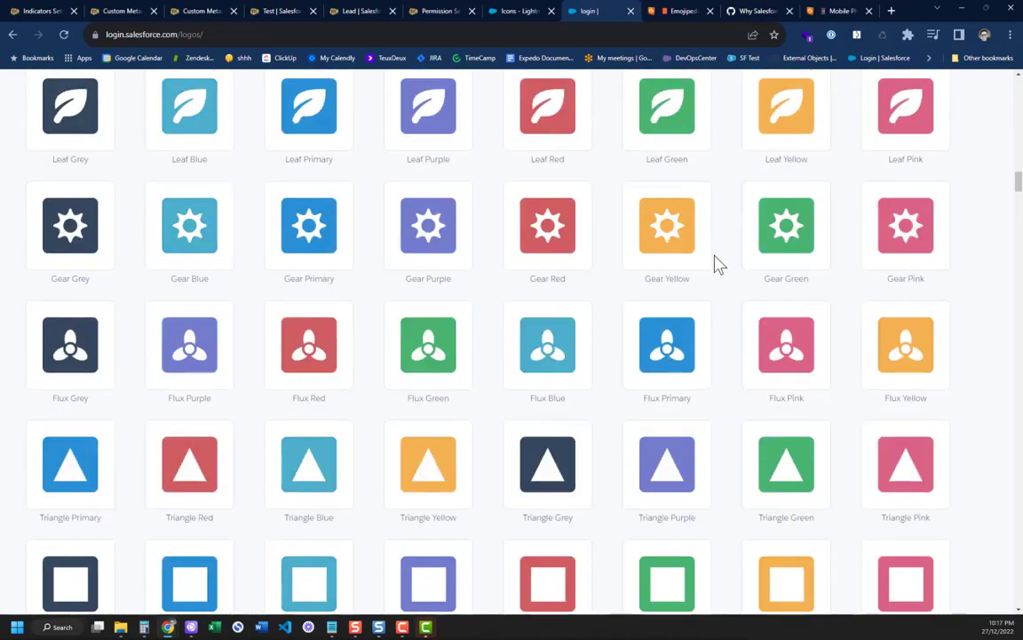
pyautogui.scroll(-10, 720, 264)
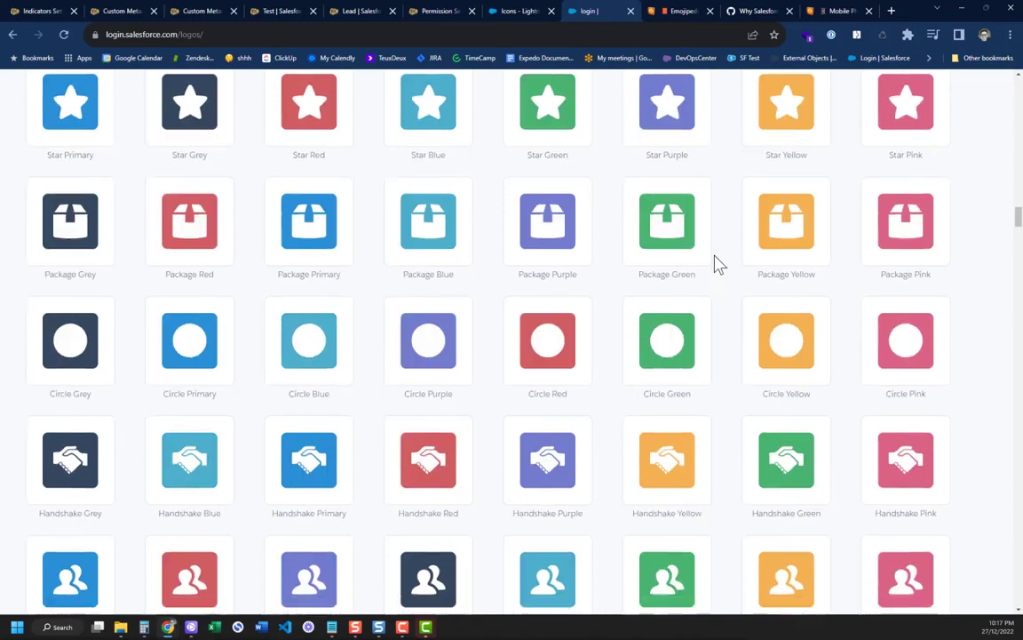
pyautogui.scroll(-3, 719, 264)
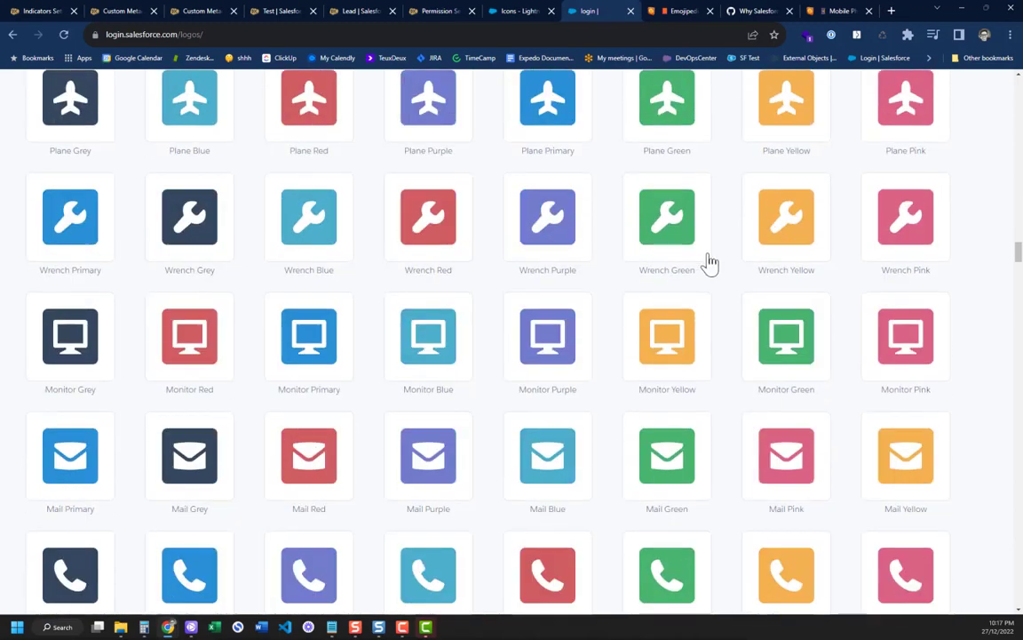
pyautogui.hotkey('ctrl', 'f')
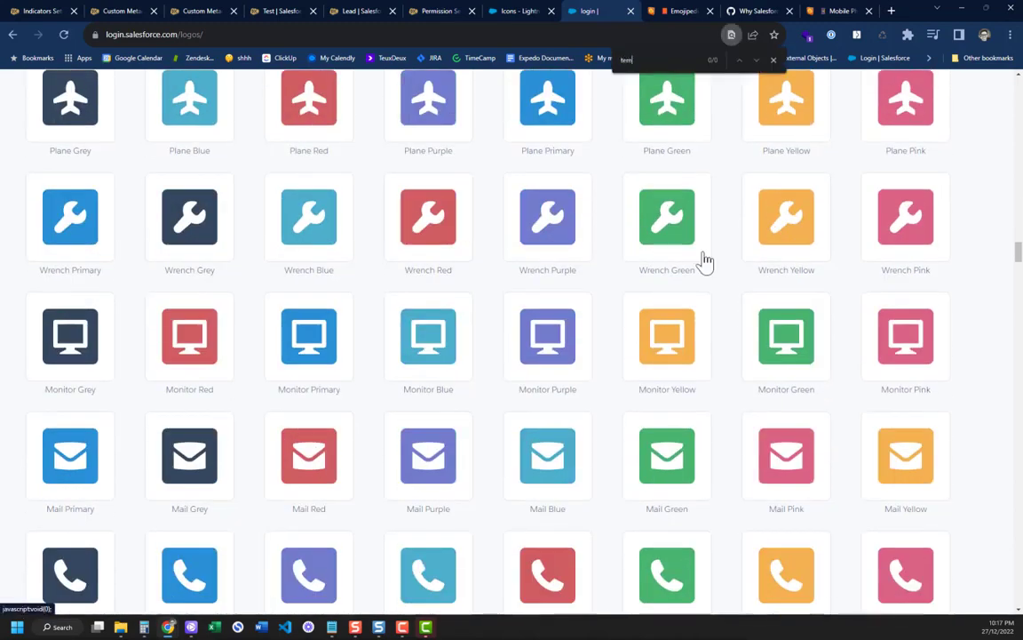
pyautogui.write('temp')
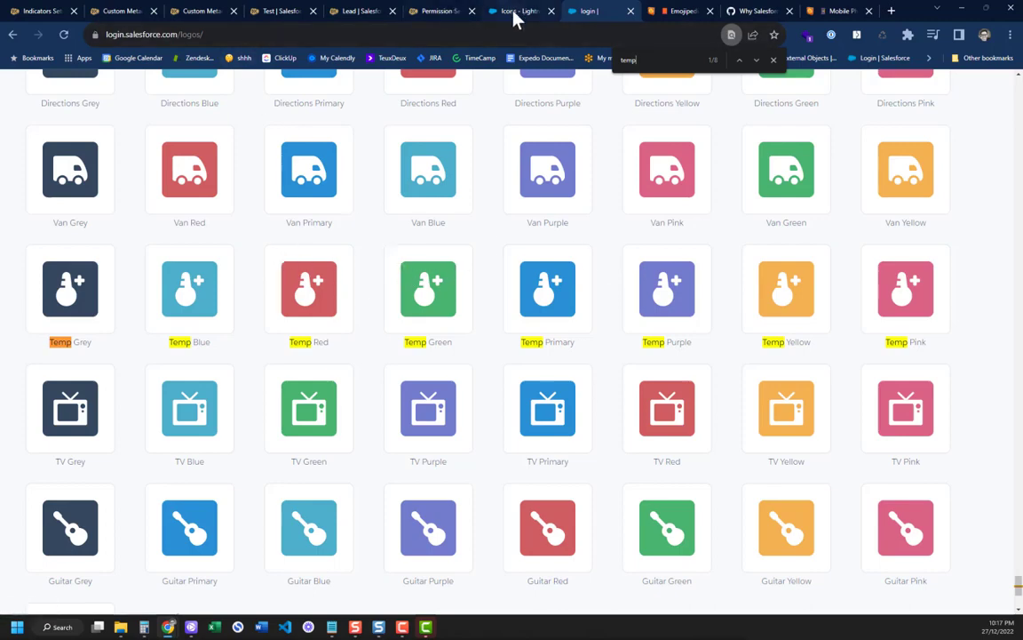
# - On the test lead record, set Lead Source to Purchased List, save, and check the Lead Key Details indicators
pyautogui.click(116, 11)
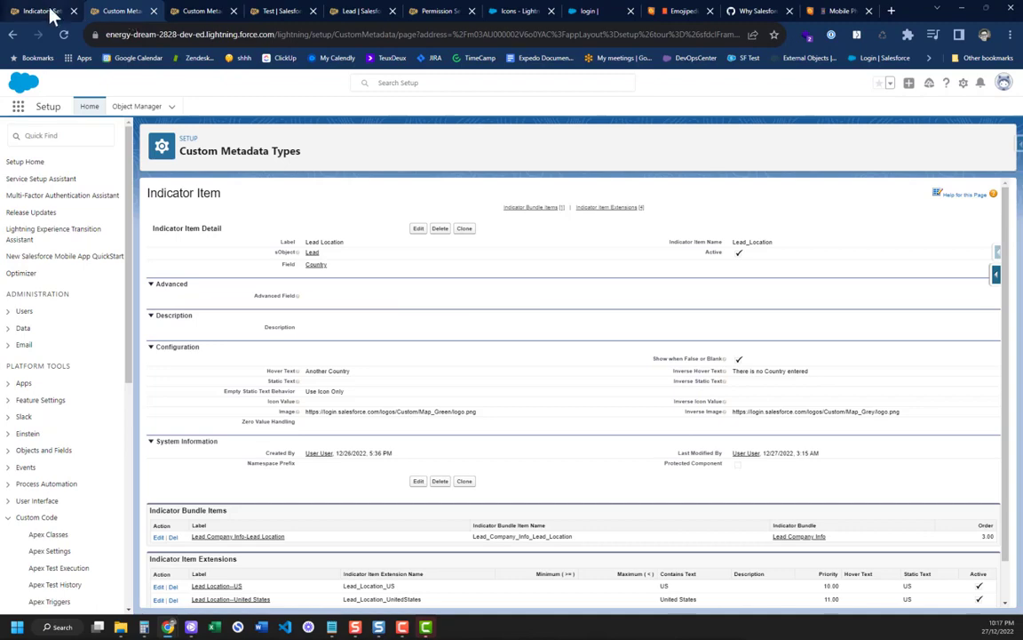
pyautogui.hotkey('ctrl', 'shift', 'Tab')
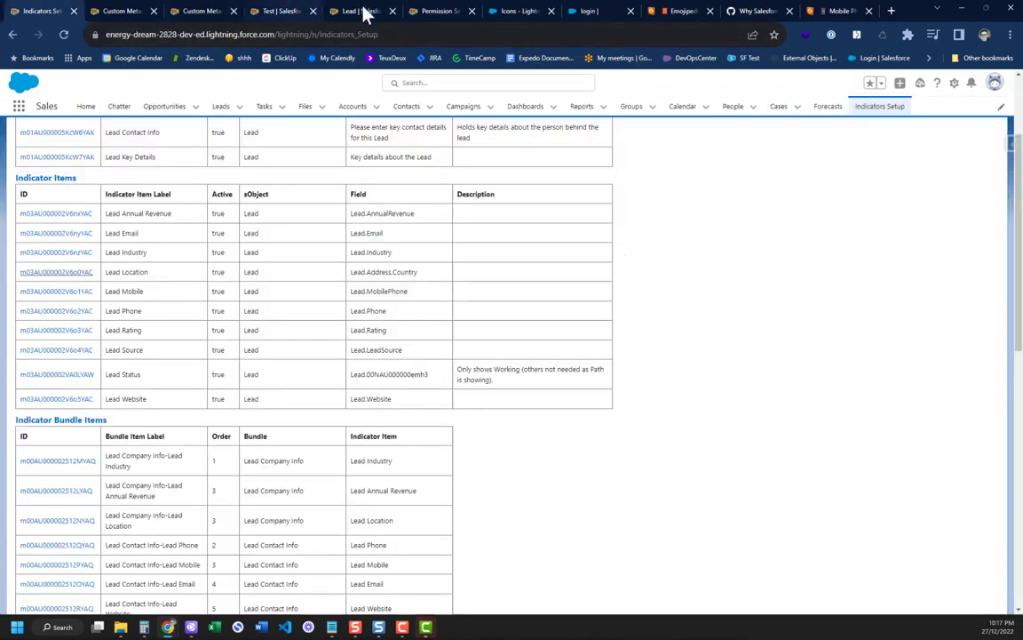
pyautogui.click(365, 11)
pyautogui.click(271, 11)
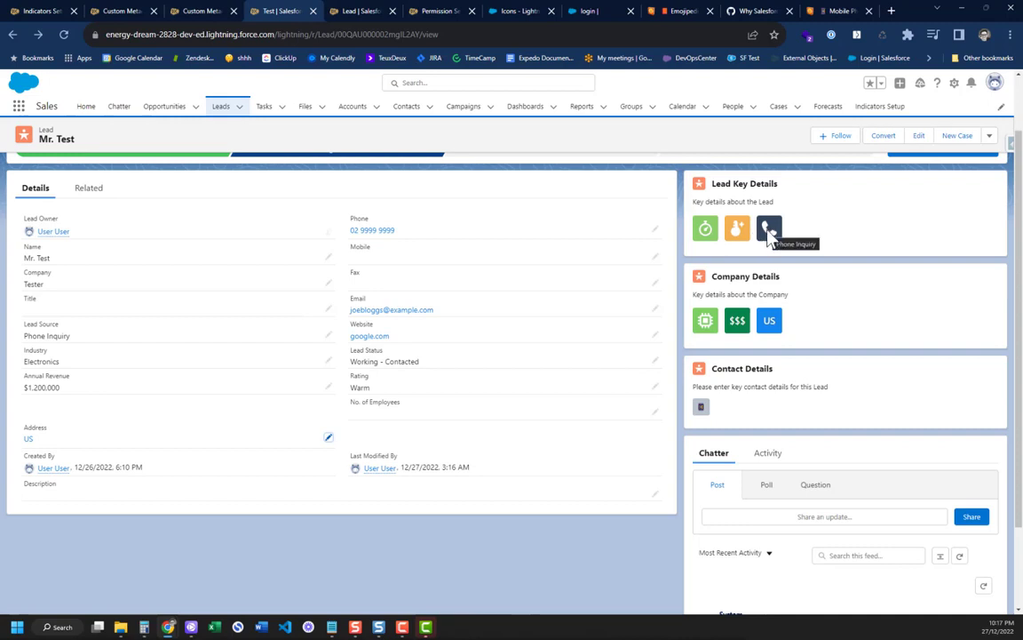
pyautogui.click(328, 335)
pyautogui.click(159, 351)
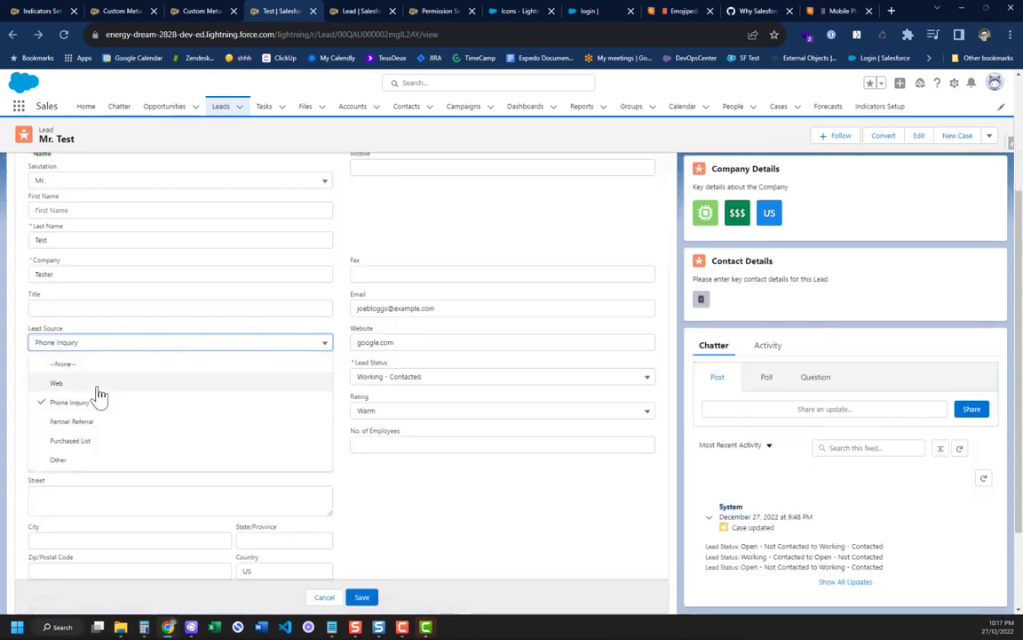
pyautogui.click(70, 442)
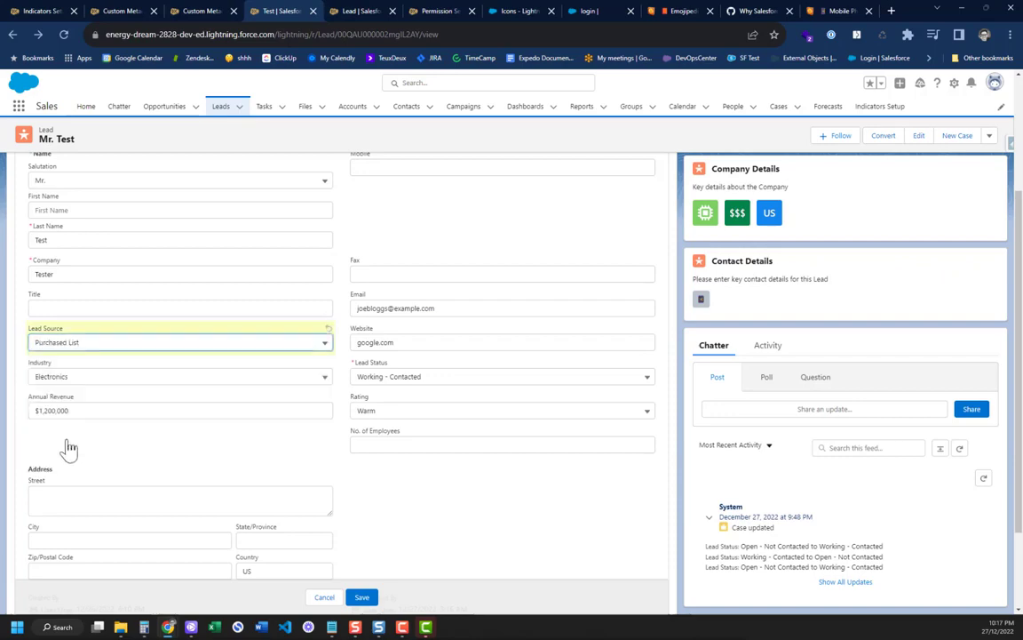
pyautogui.click(372, 600)
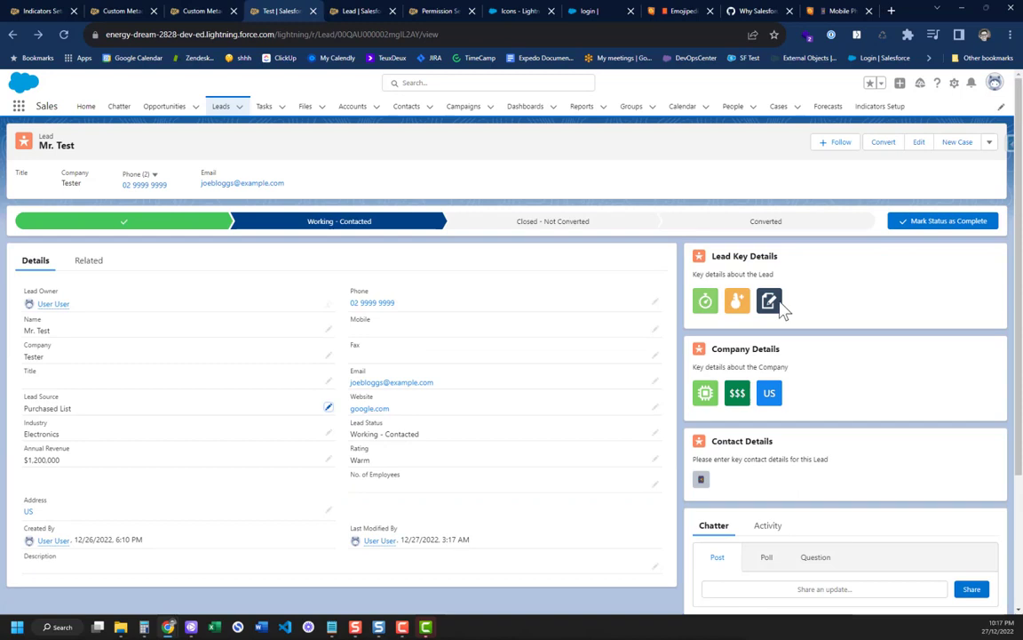
pyautogui.moveTo(780, 306)
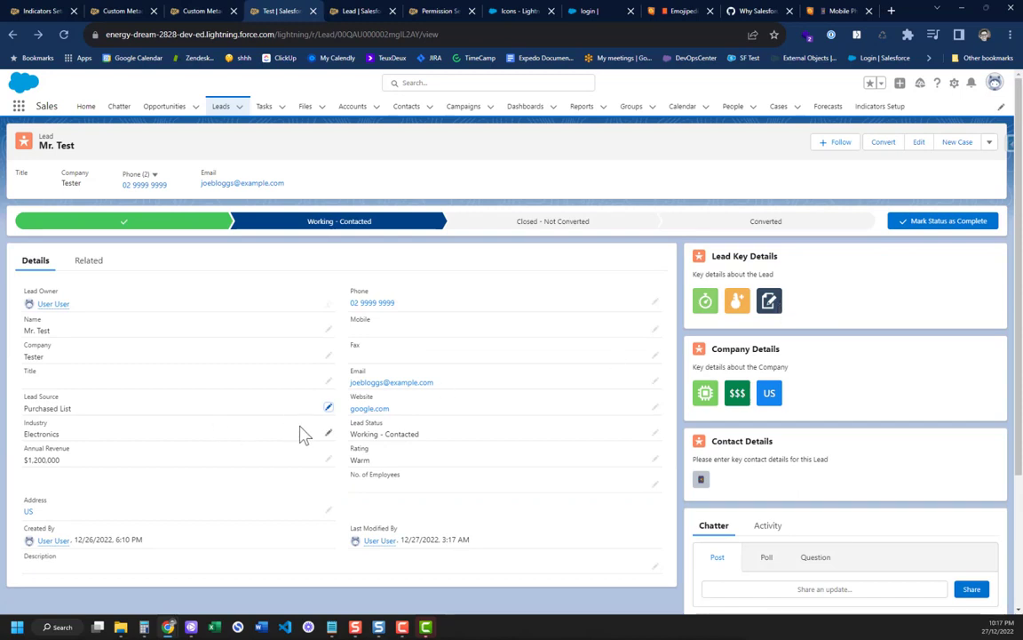
# - Reset the test lead's Lead Source to --None--, save, and check its Lead Key Details indicator
pyautogui.click(327, 407)
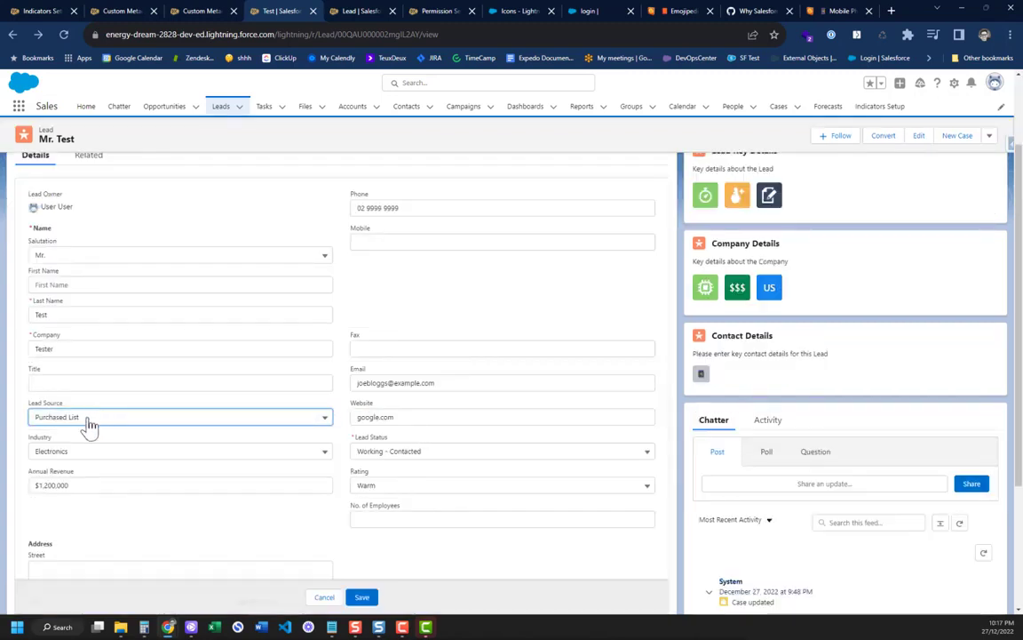
pyautogui.click(89, 425)
pyautogui.click(88, 434)
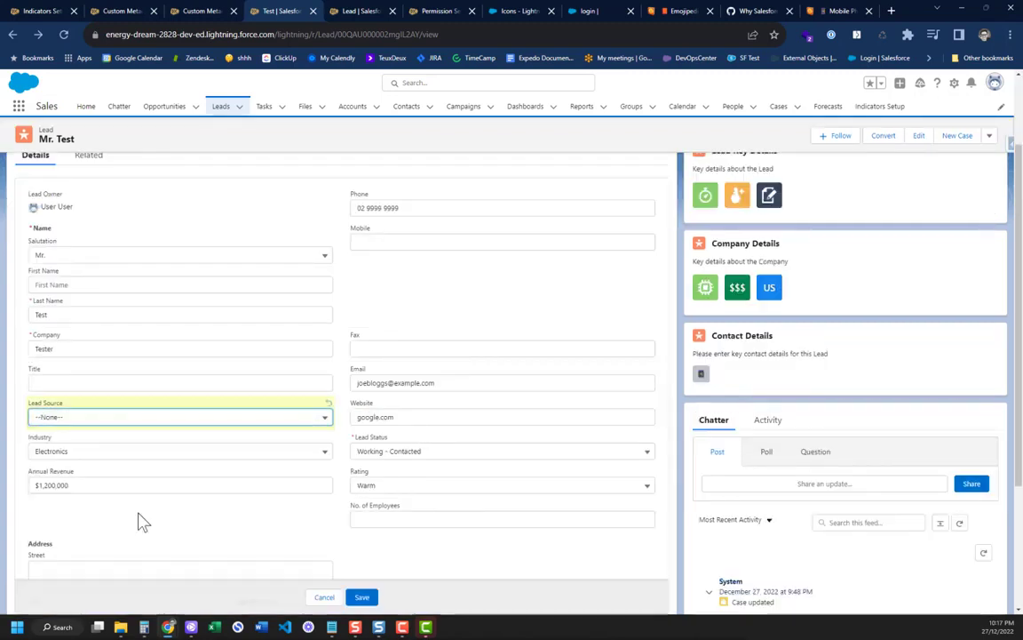
pyautogui.click(362, 596)
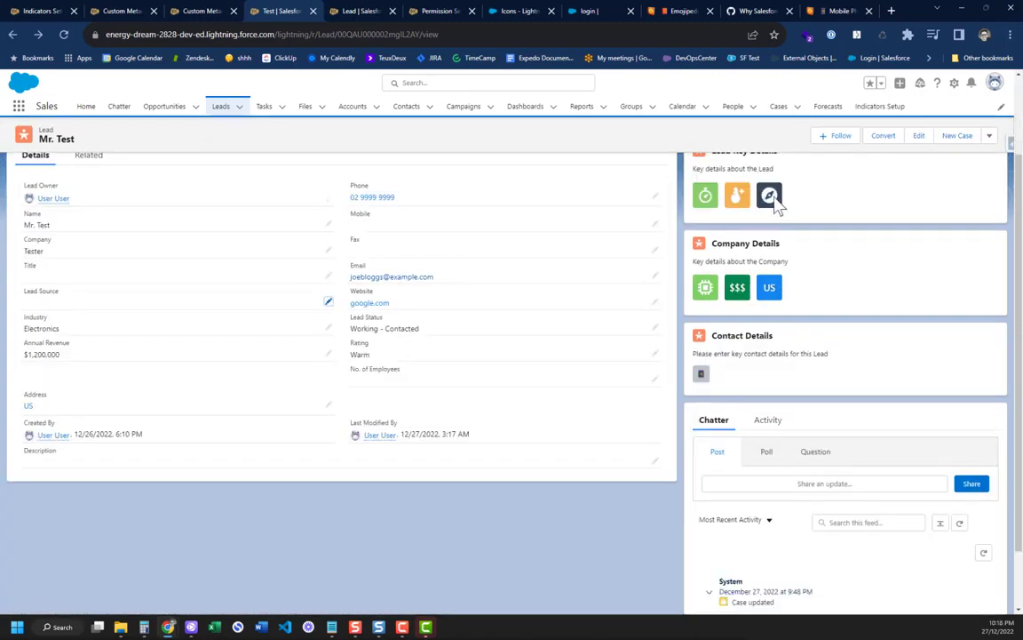
pyautogui.moveTo(777, 204)
# - Set the test lead's Lead Source to Web and save the record
pyautogui.click(330, 305)
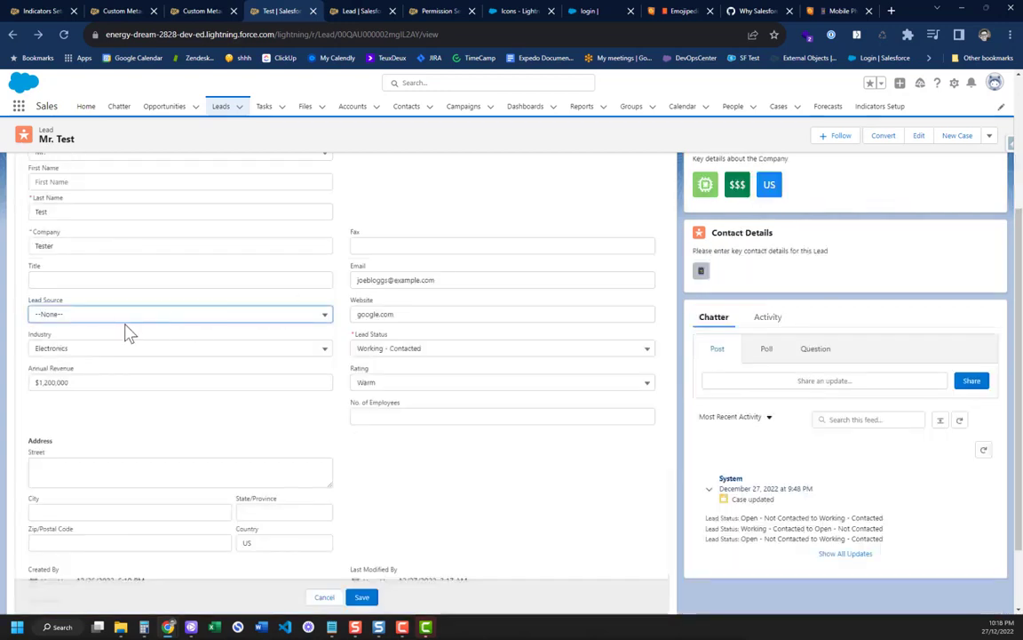
pyautogui.click(103, 316)
pyautogui.click(92, 356)
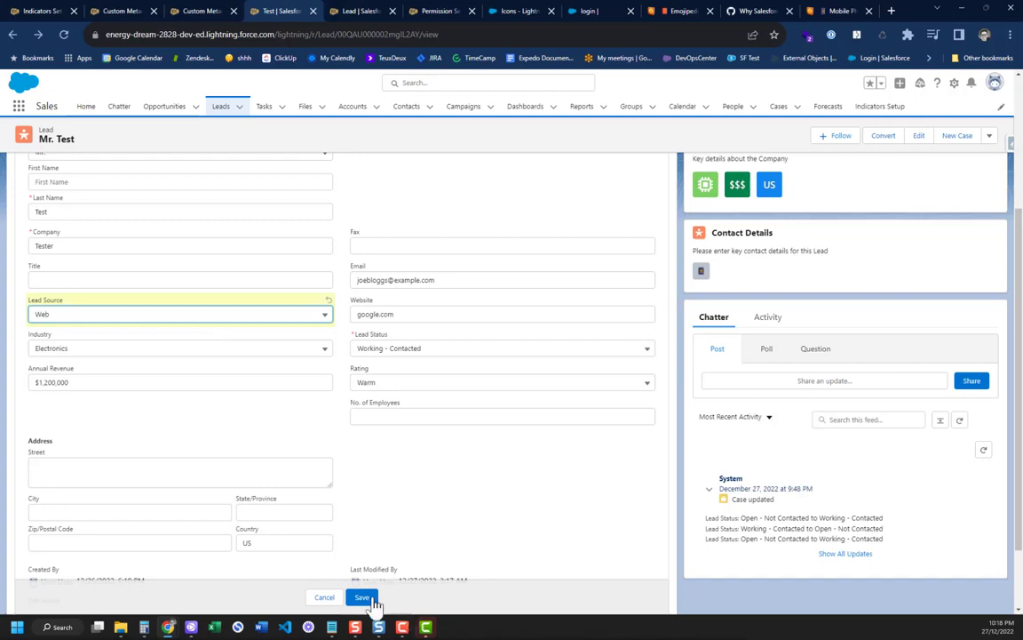
pyautogui.click(366, 598)
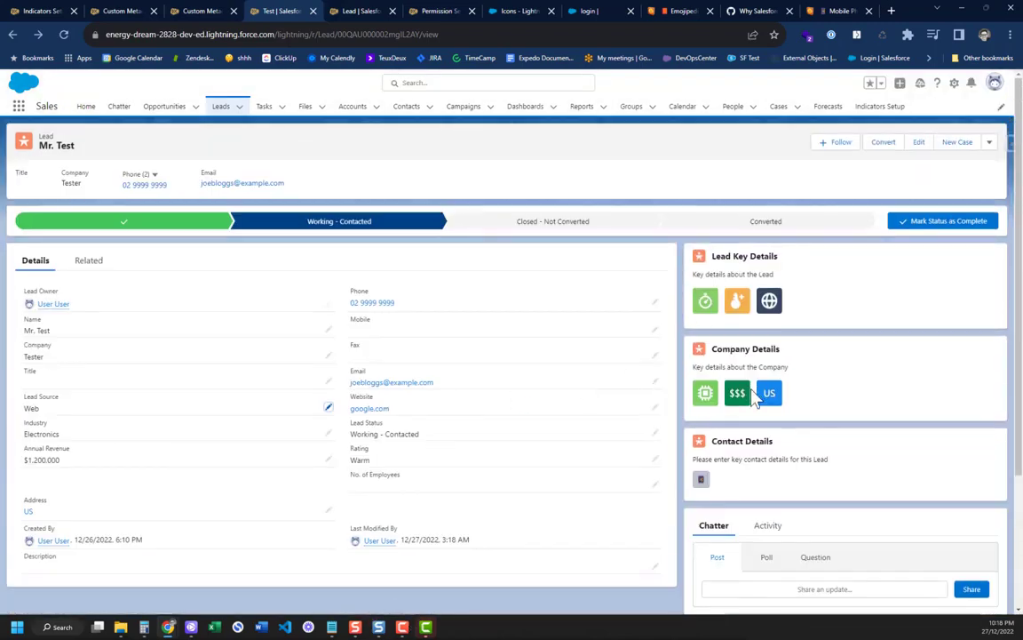
# - Clear the test lead's Email and Website fields, saving the record after each change
pyautogui.click(655, 382)
pyautogui.tripleClick(435, 392)
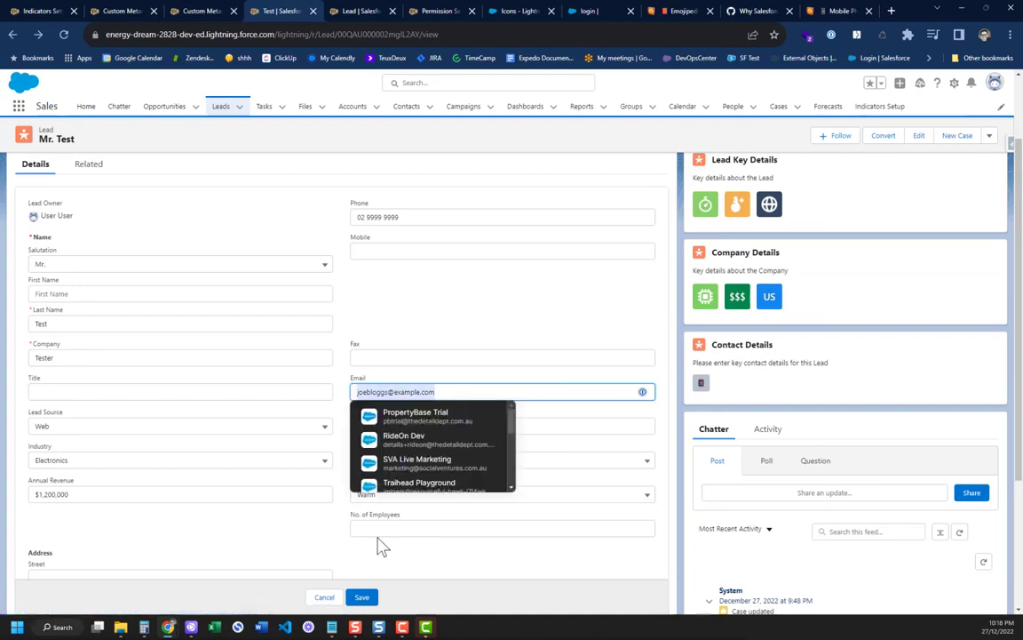
pyautogui.press('BackSpace')
pyautogui.click(361, 599)
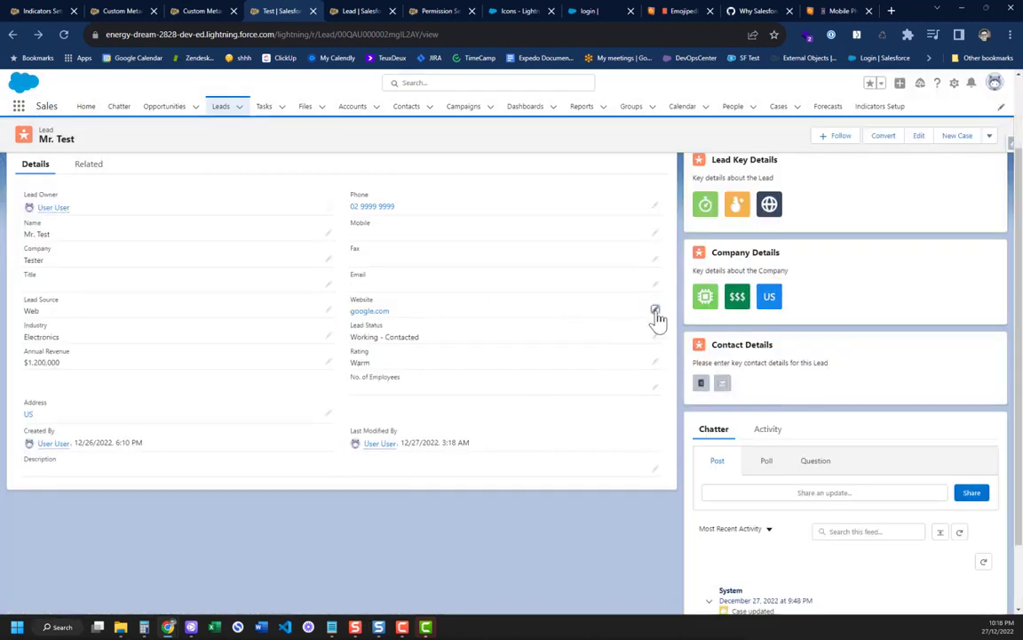
pyautogui.click(655, 309)
pyautogui.tripleClick(389, 322)
pyautogui.press('BackSpace')
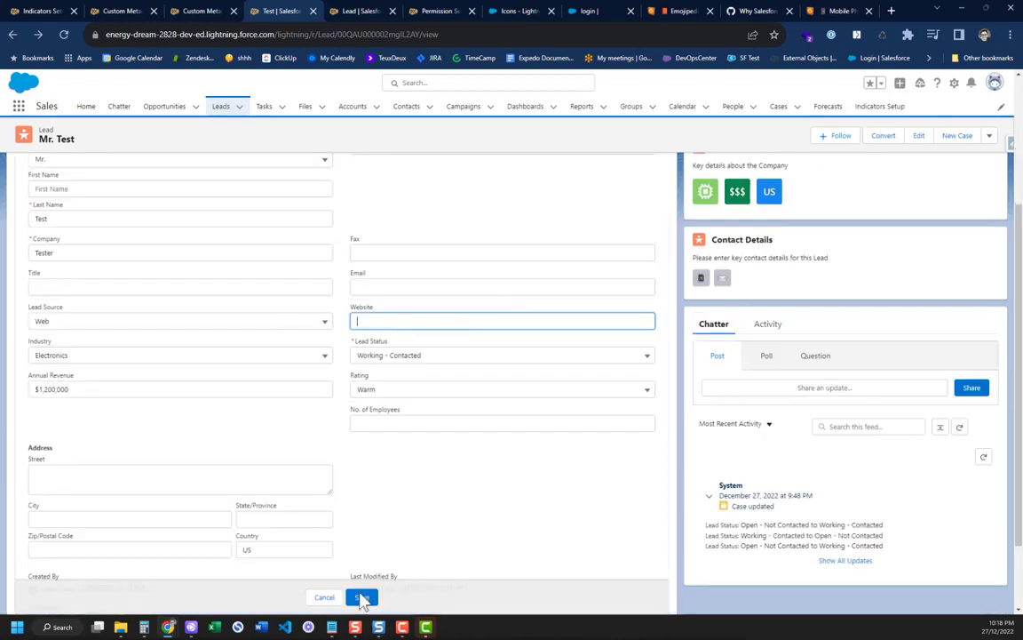
pyautogui.click(362, 597)
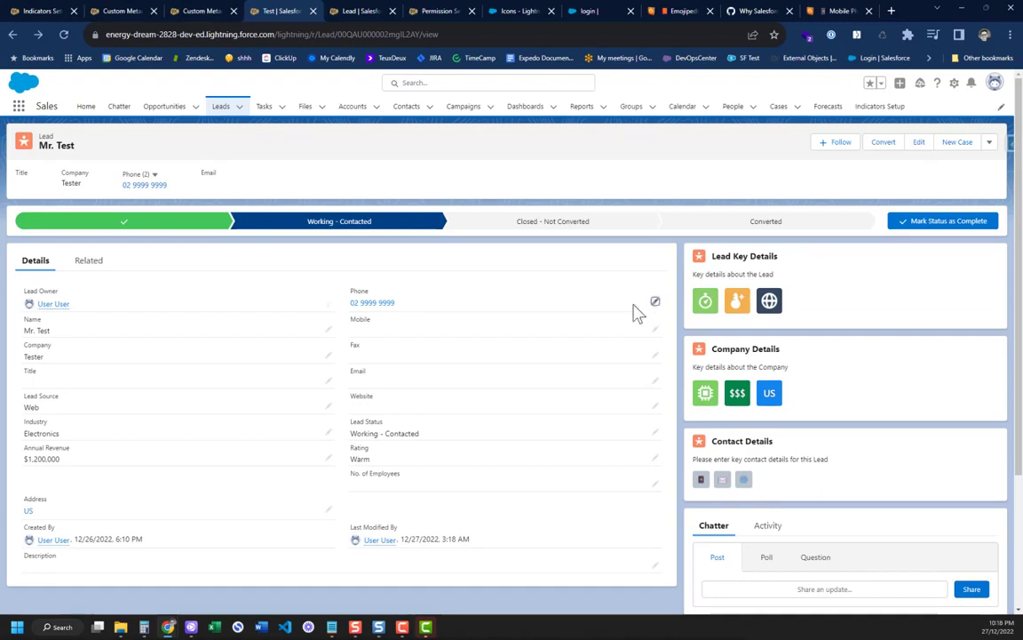
# - Clear the test lead's Phone field and save the record
pyautogui.click(654, 300)
pyautogui.moveTo(469, 315); pyautogui.dragTo(301, 315)
pyautogui.press('BackSpace')
pyautogui.click(362, 596)
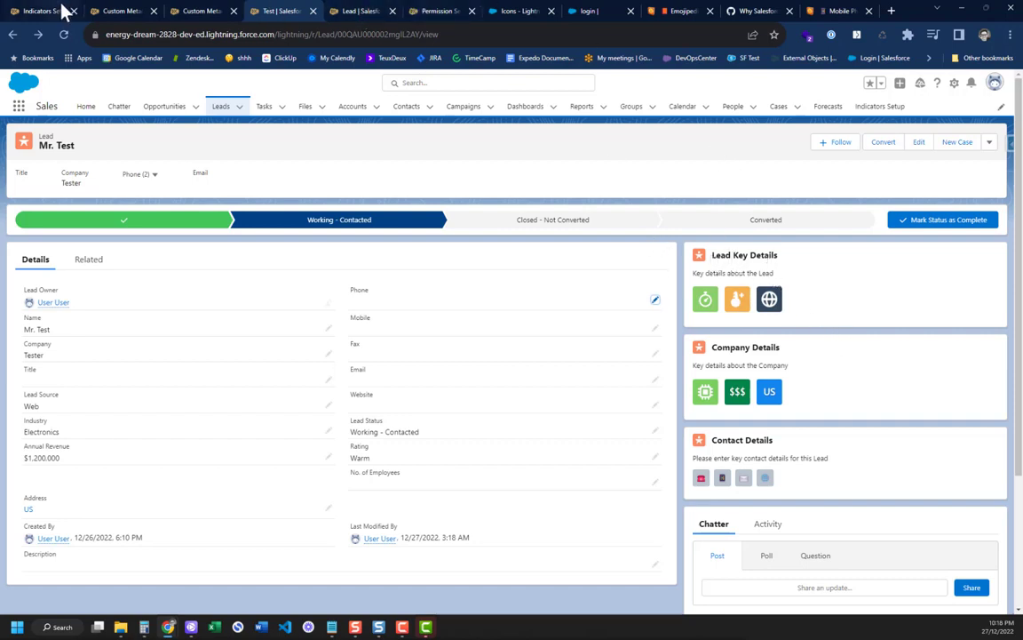
# - From the Indicators Setup list, edit the Lead Company Info bundle to empty its Card Title and Card Icon, and save it
pyautogui.click(102, 13)
pyautogui.click(38, 12)
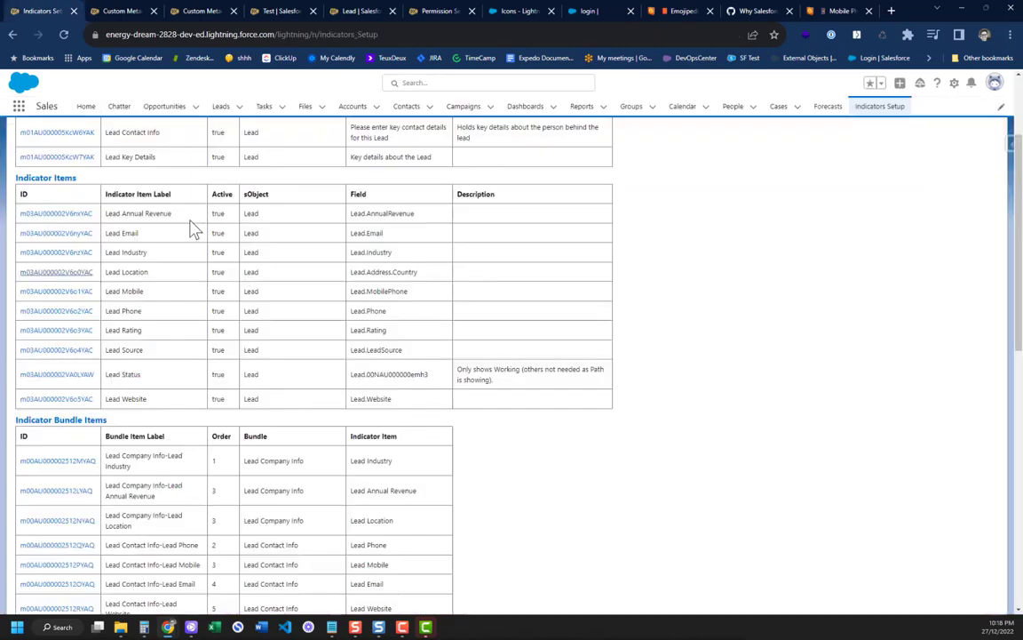
pyautogui.scroll(5, 172, 219)
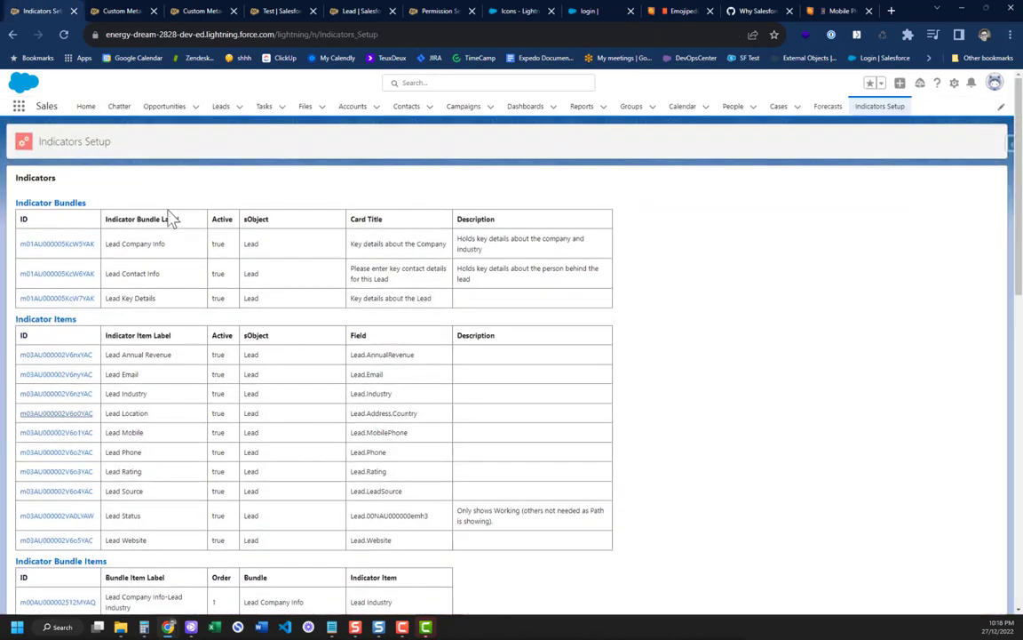
pyautogui.click(46, 245)
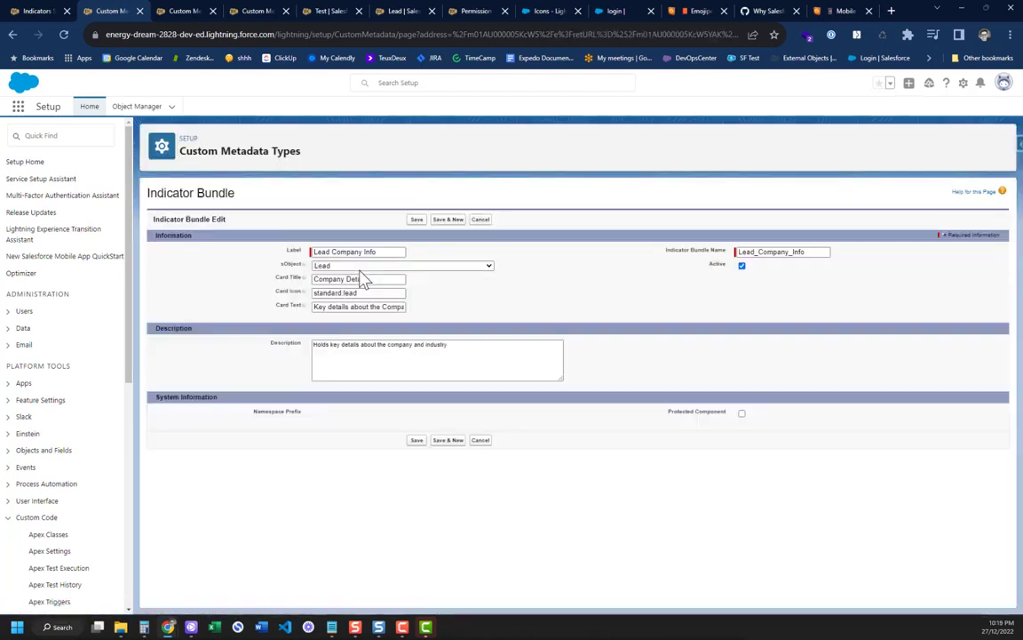
pyautogui.click(371, 278)
pyautogui.click(380, 278)
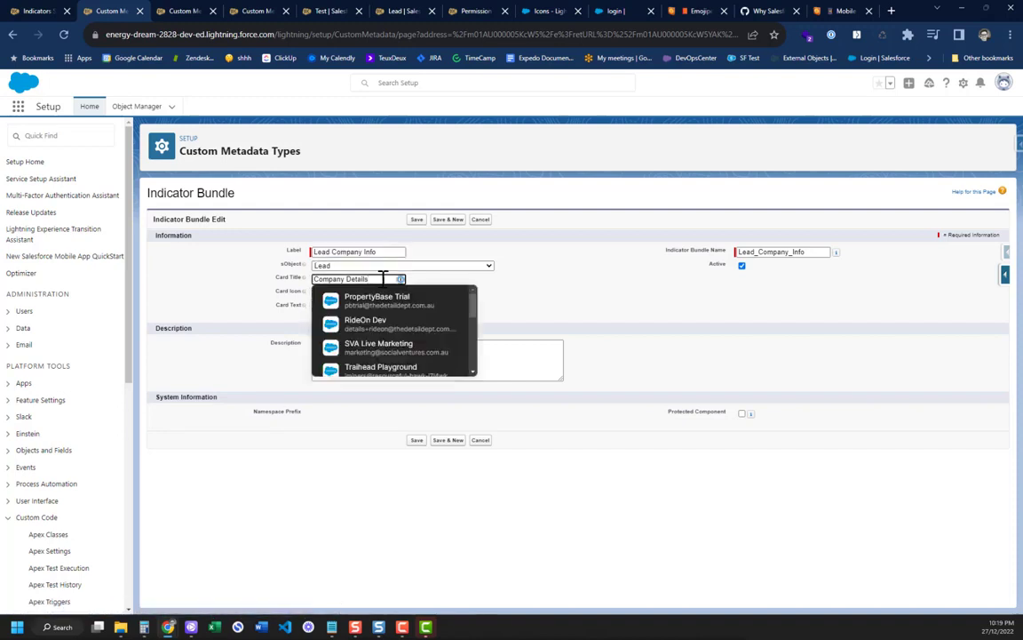
pyautogui.tripleClick(335, 278)
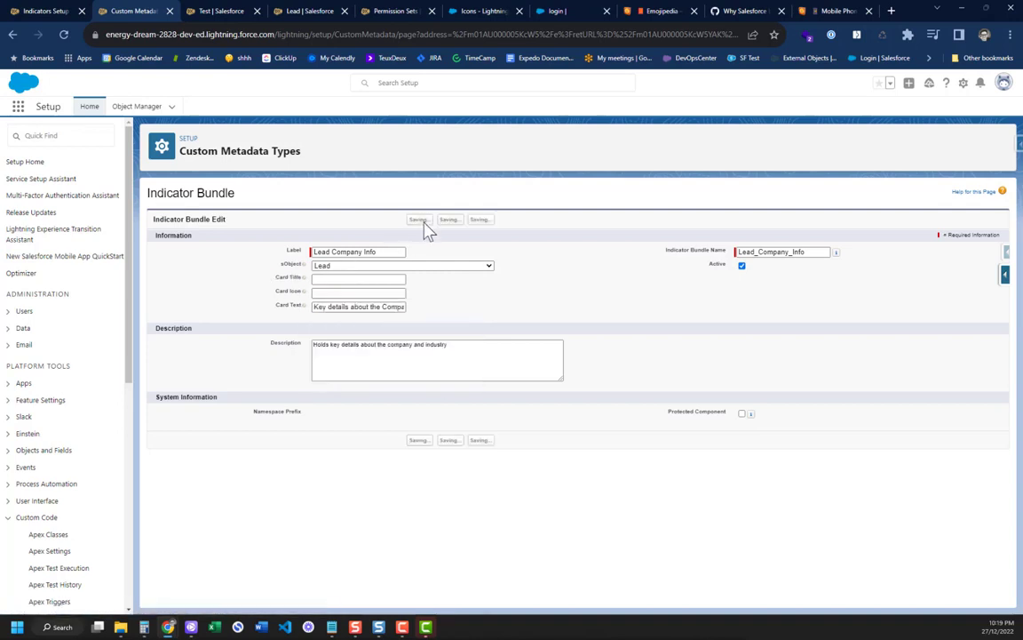
pyautogui.click(417, 219)
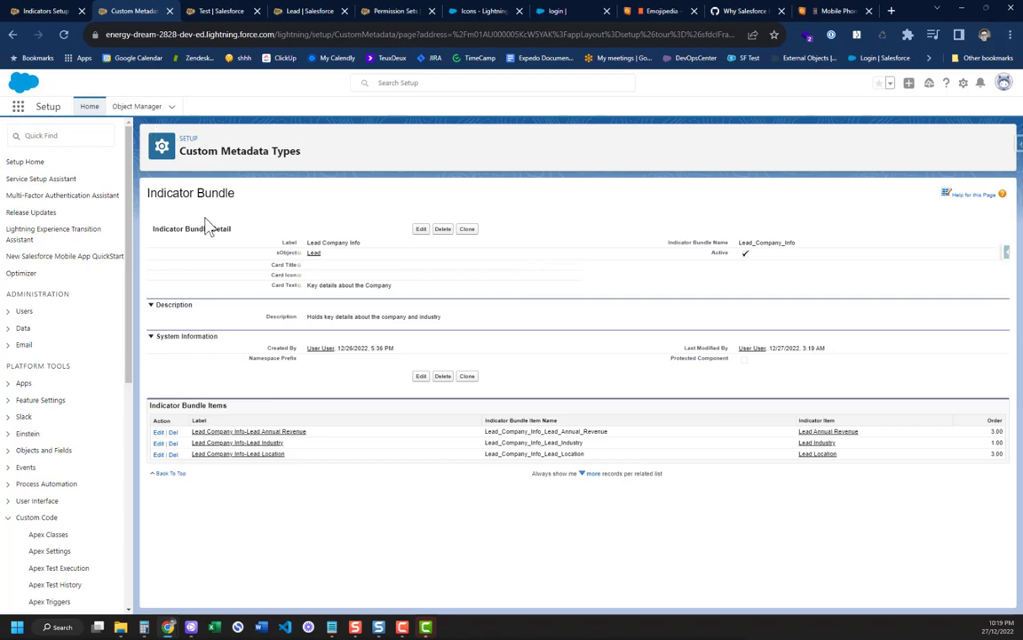
# - Return to the test lead record and reload it to check the company indicators card
pyautogui.click(339, 11)
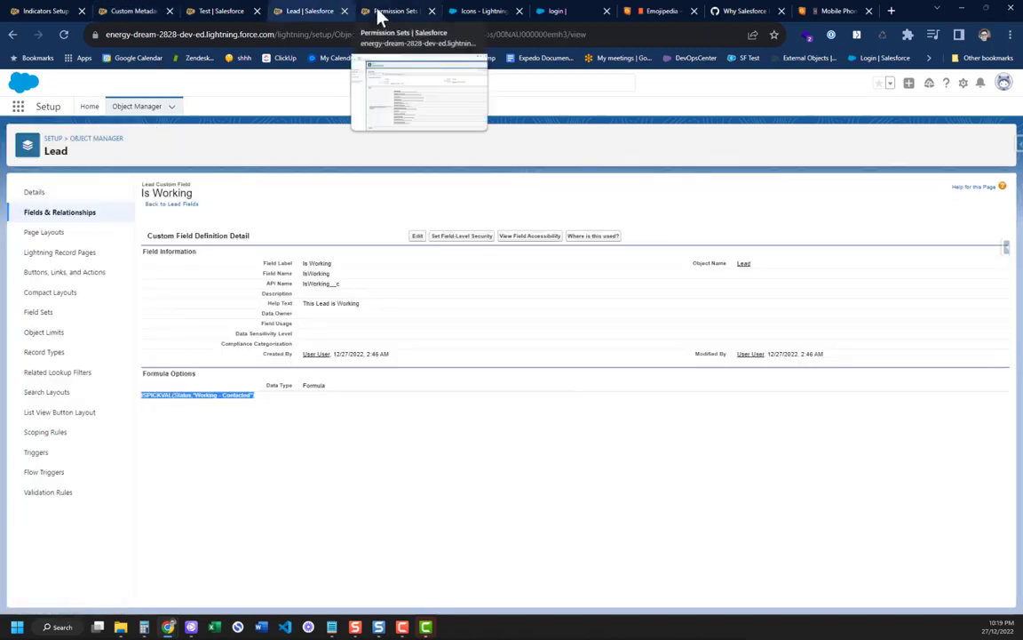
pyautogui.click(228, 12)
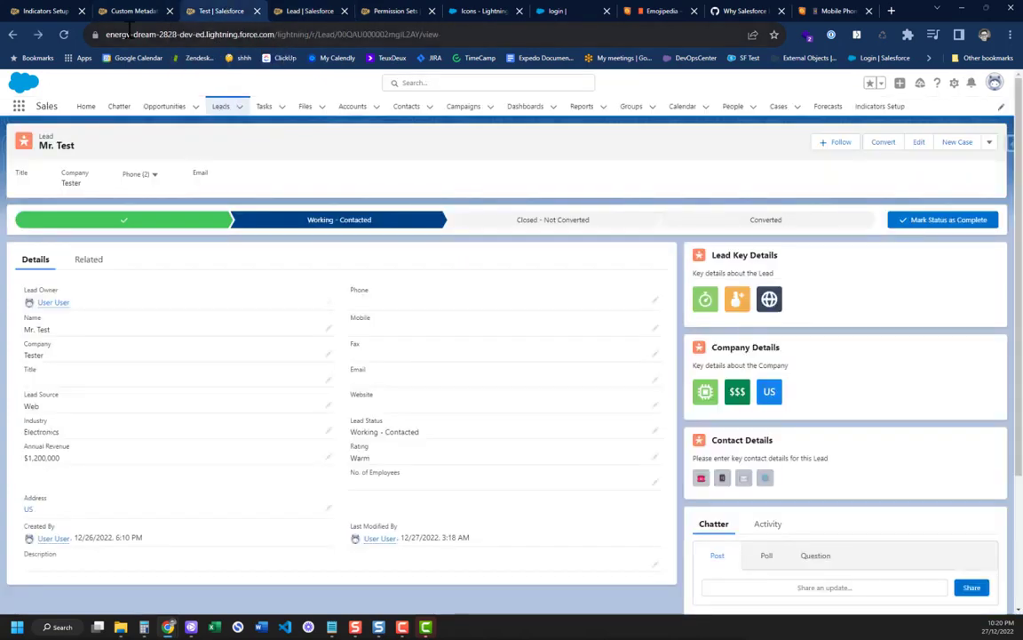
pyautogui.click(64, 35)
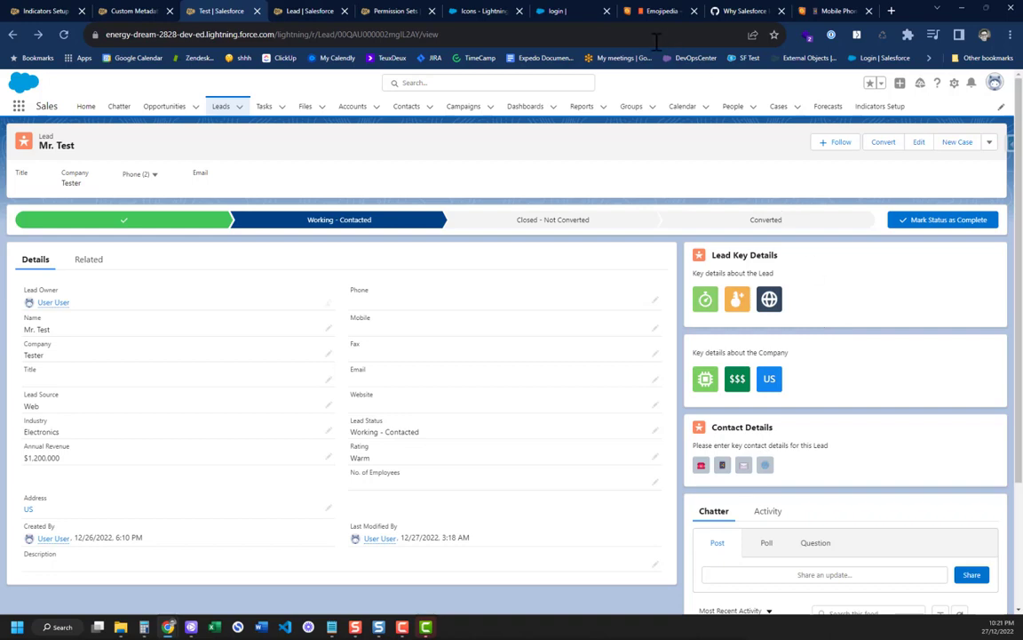
# - Search the web for "Icon for lightning bolt" in a new browser tab and preview a solid black bolt image from the results
pyautogui.click(891, 10)
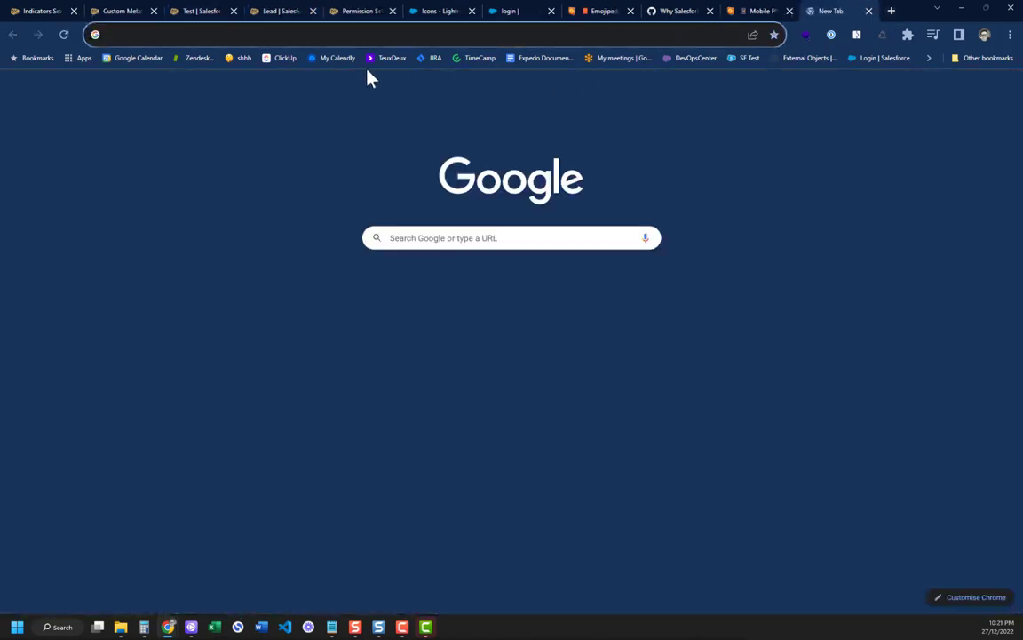
pyautogui.write('Icon ')
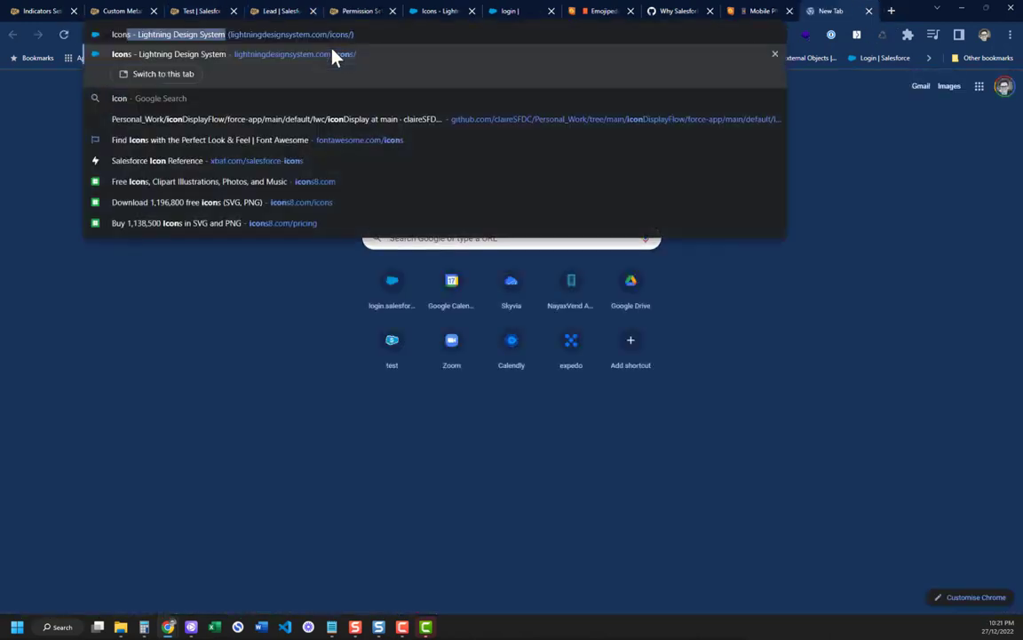
pyautogui.write('fo')
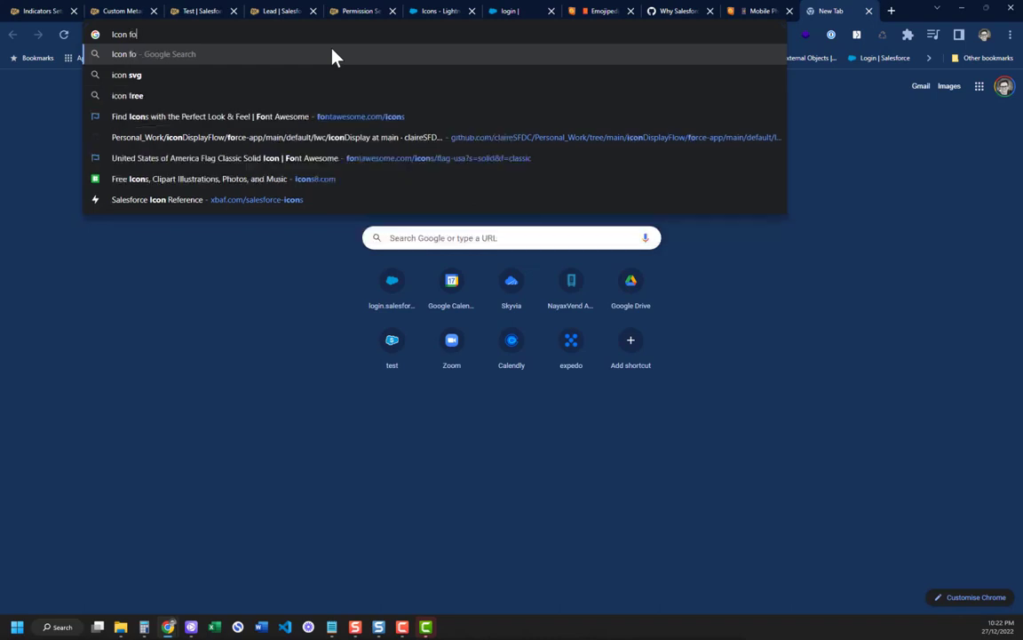
pyautogui.write('r lightning bold')
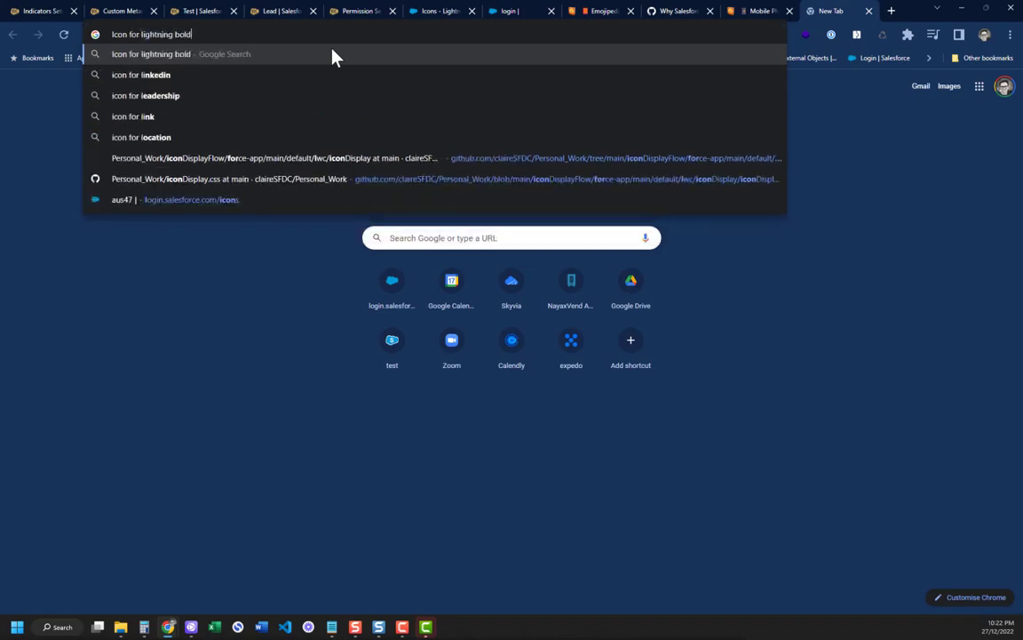
pyautogui.press('BackSpace')
pyautogui.write('t')
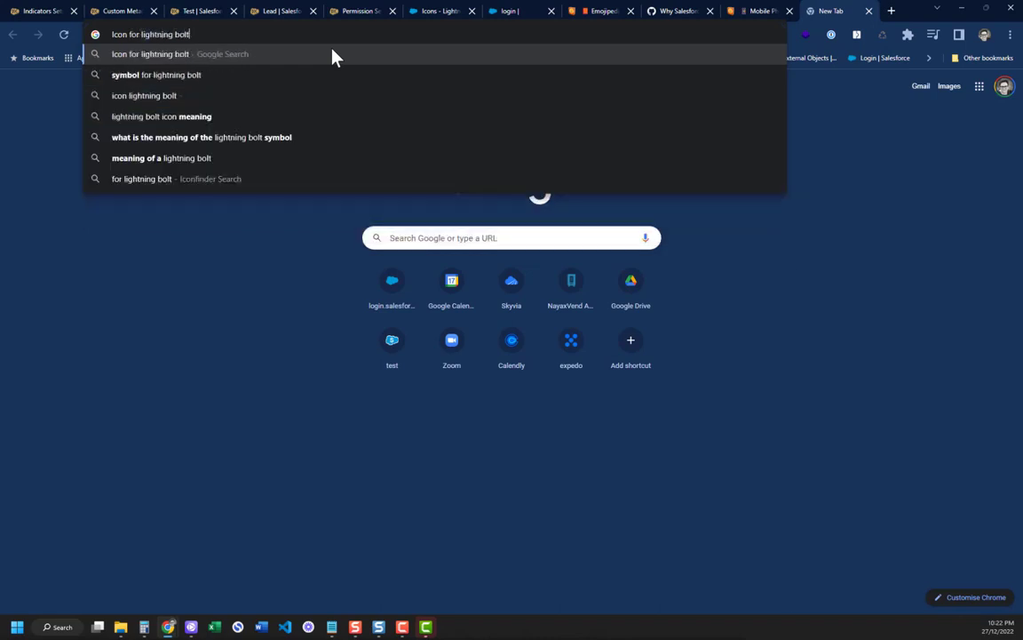
pyautogui.press('Return')
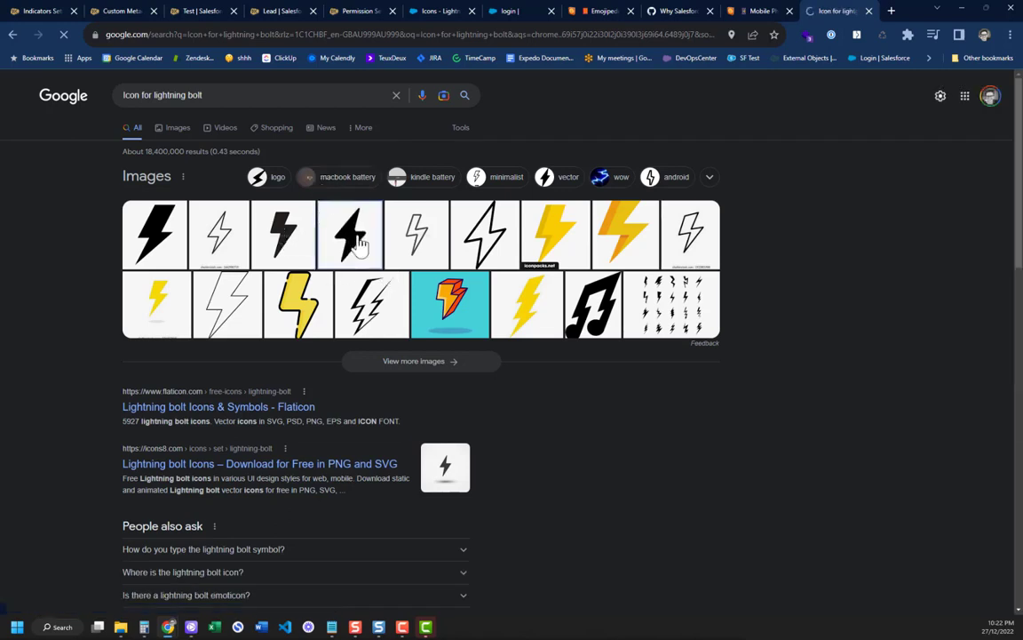
pyautogui.click(356, 238)
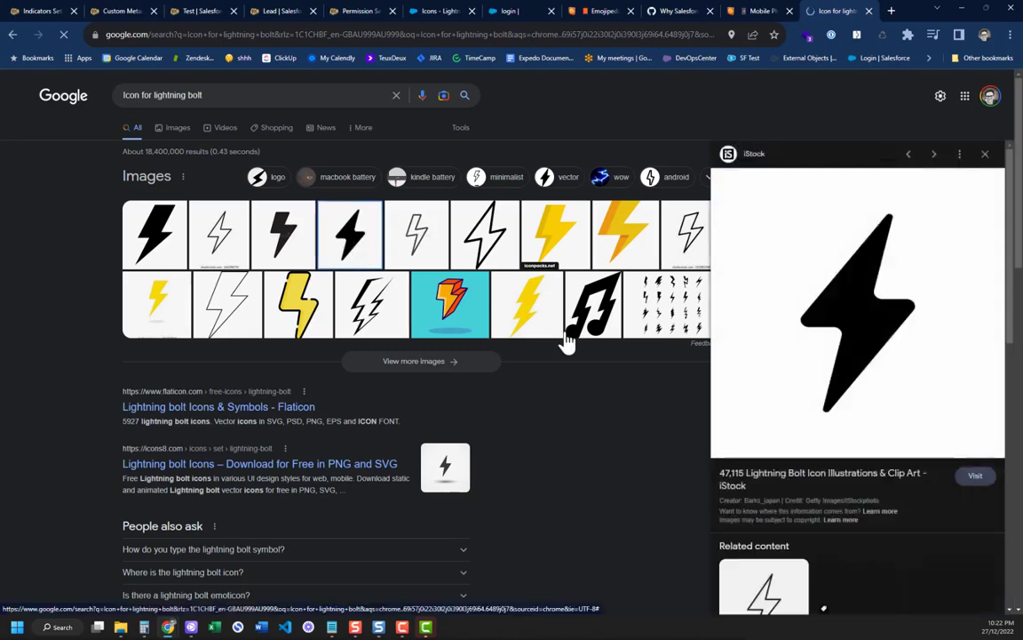
pyautogui.scroll(-10, 822, 483)
pyautogui.scroll(10, 819, 482)
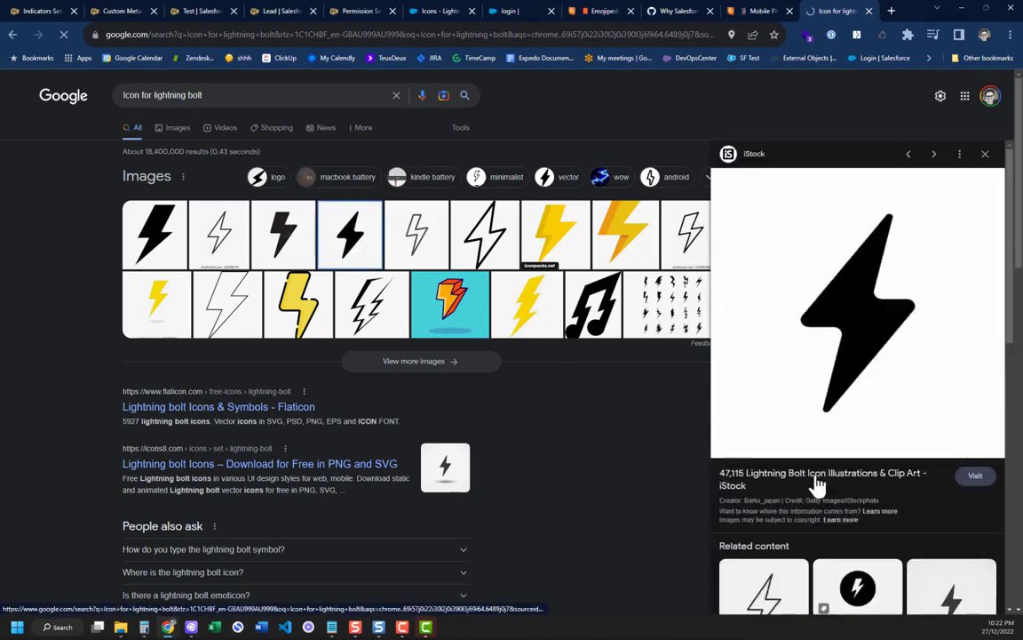
# - Open Flaticon's lightning bolt results, browse the icons and view the details of the yellow and orange Storm icon
pyautogui.click(176, 409)
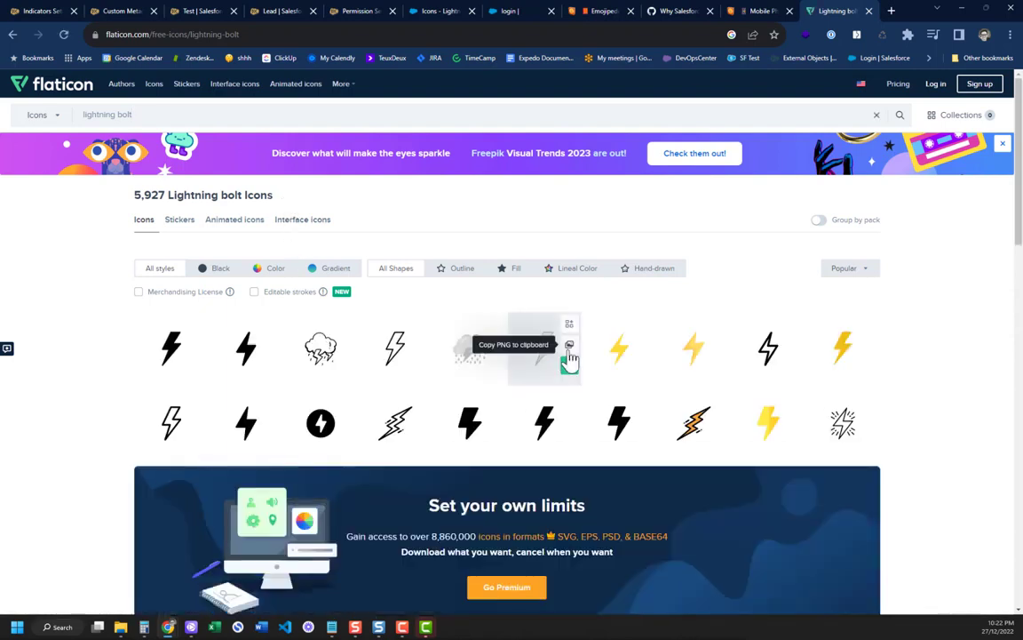
pyautogui.scroll(-3, 589, 407)
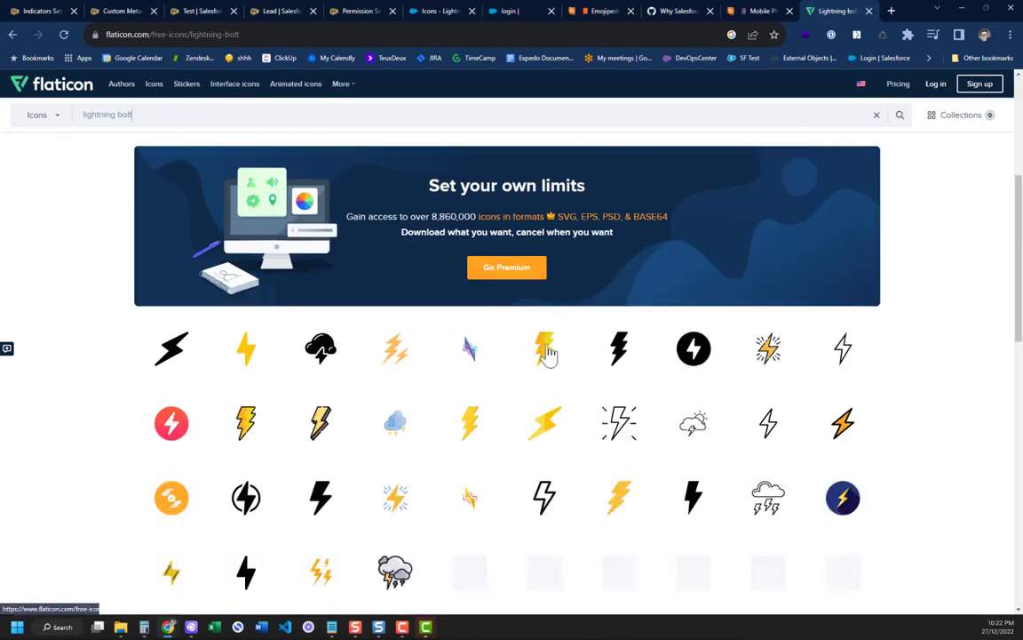
pyautogui.scroll(3, 546, 355)
pyautogui.scroll(-3, 543, 373)
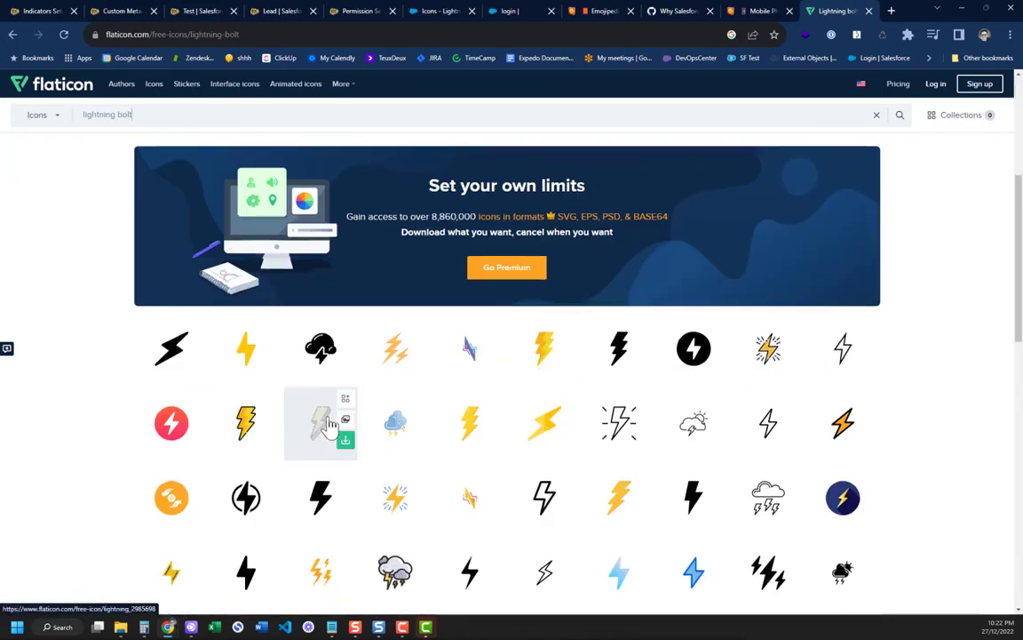
pyautogui.click(550, 350)
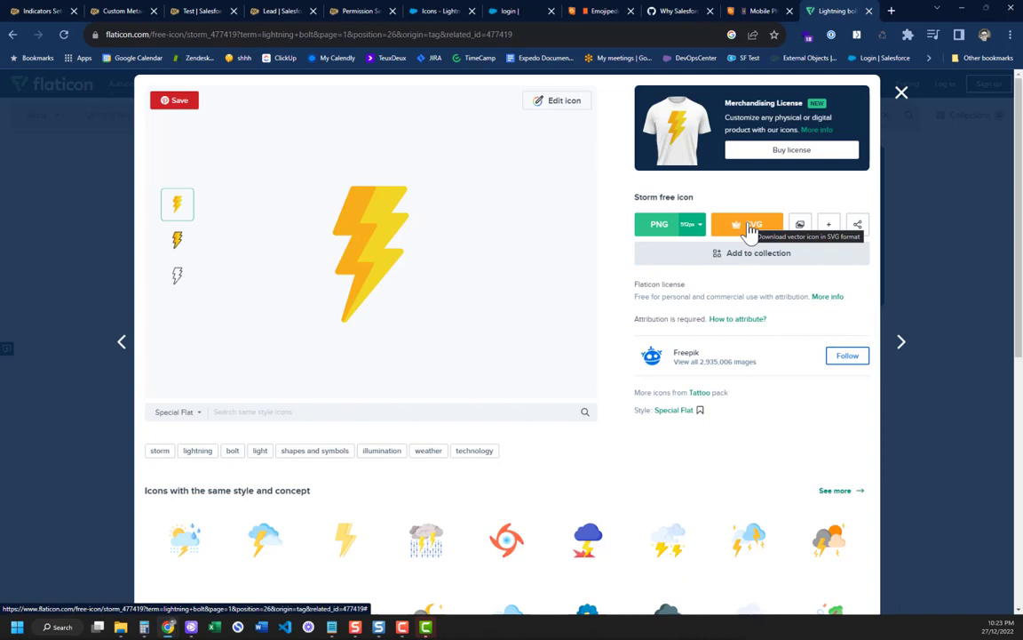
# - Search the web for "graphics pack salesforce" in a separate browser tab
pyautogui.click(891, 10)
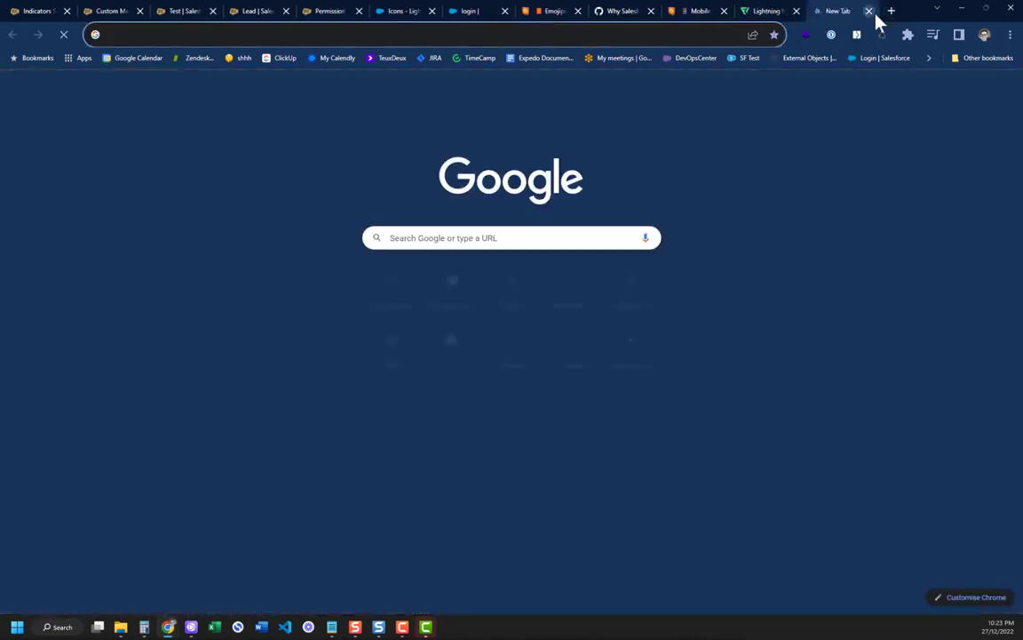
pyautogui.write('Gparp')
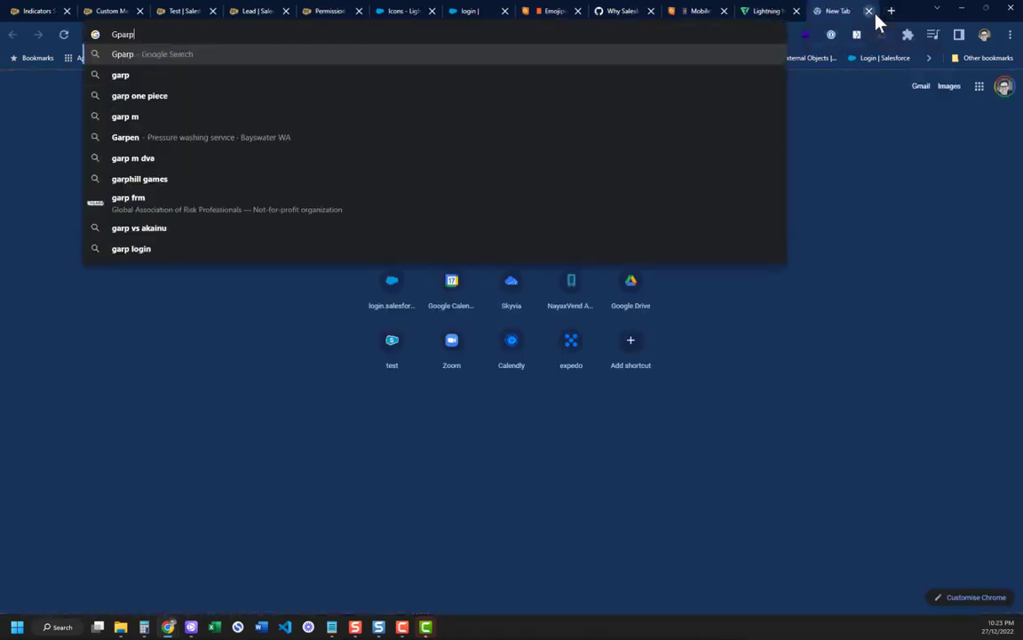
pyautogui.press('BackSpace')
pyautogui.press('BackSpace')
pyautogui.press('BackSpace')
pyautogui.press('BackSpace')
pyautogui.press('BackSpace')
pyautogui.write('Graph')
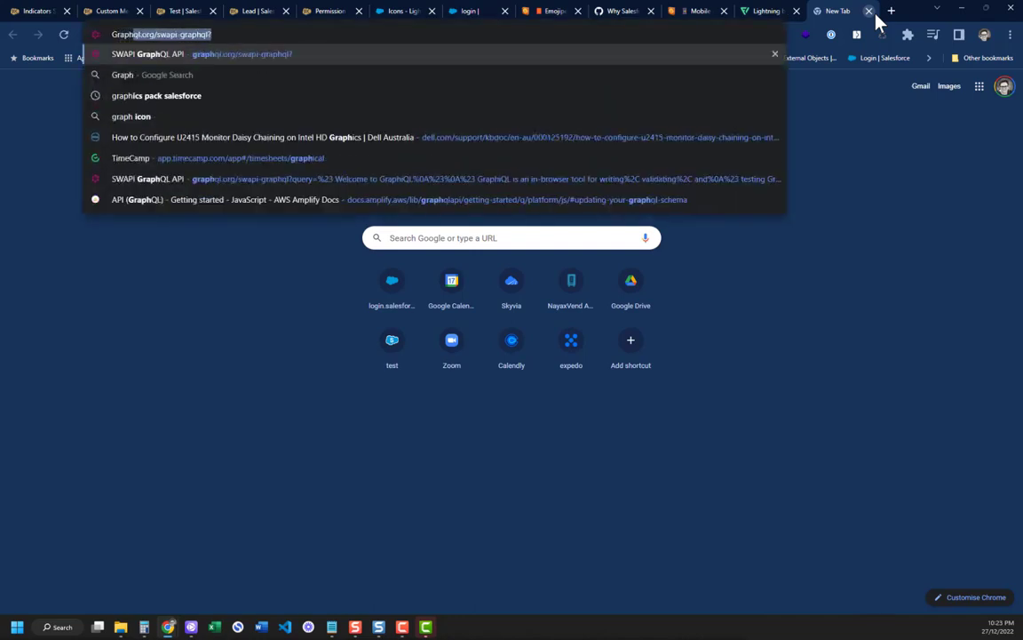
pyautogui.write('ics Pack')
pyautogui.press('Down')
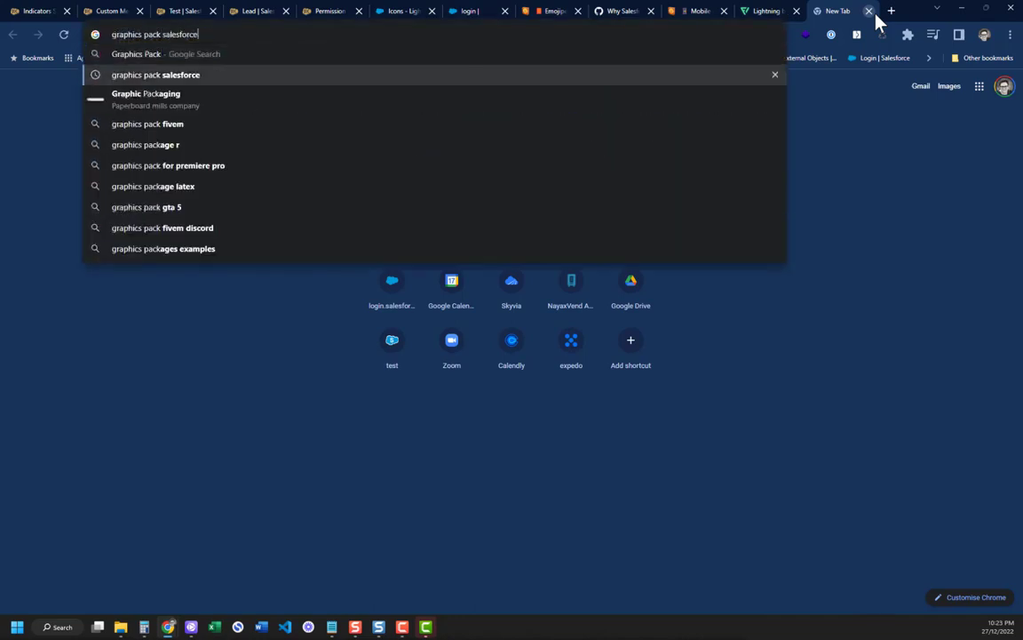
pyautogui.press('Return')
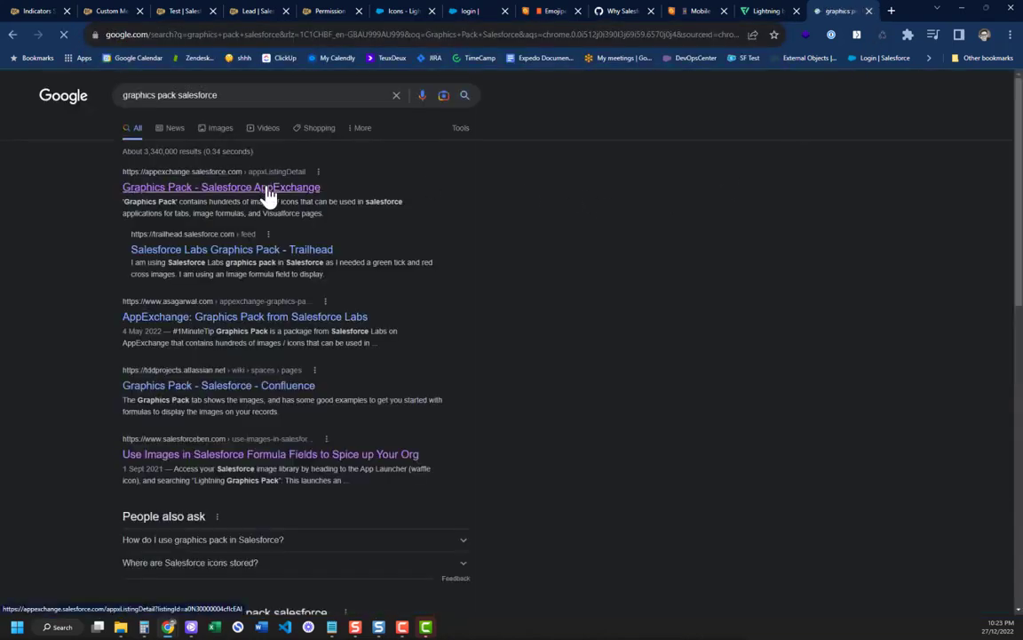
# - Open the AppExchange listing for Graphics Pack and look over its overview screenshots and highlights
pyautogui.click(267, 190)
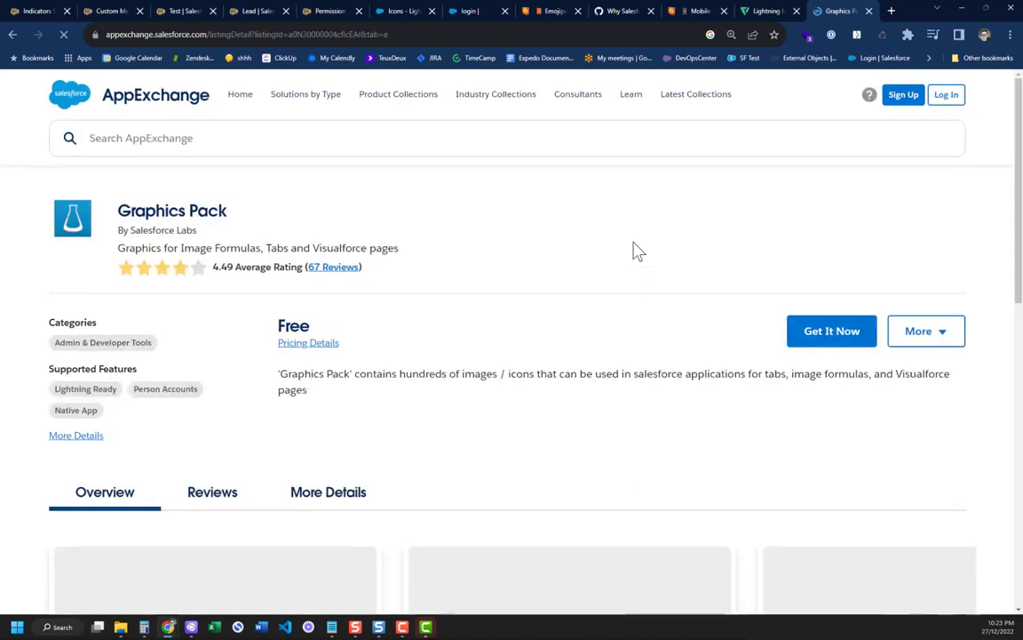
pyautogui.scroll(-10, 574, 245)
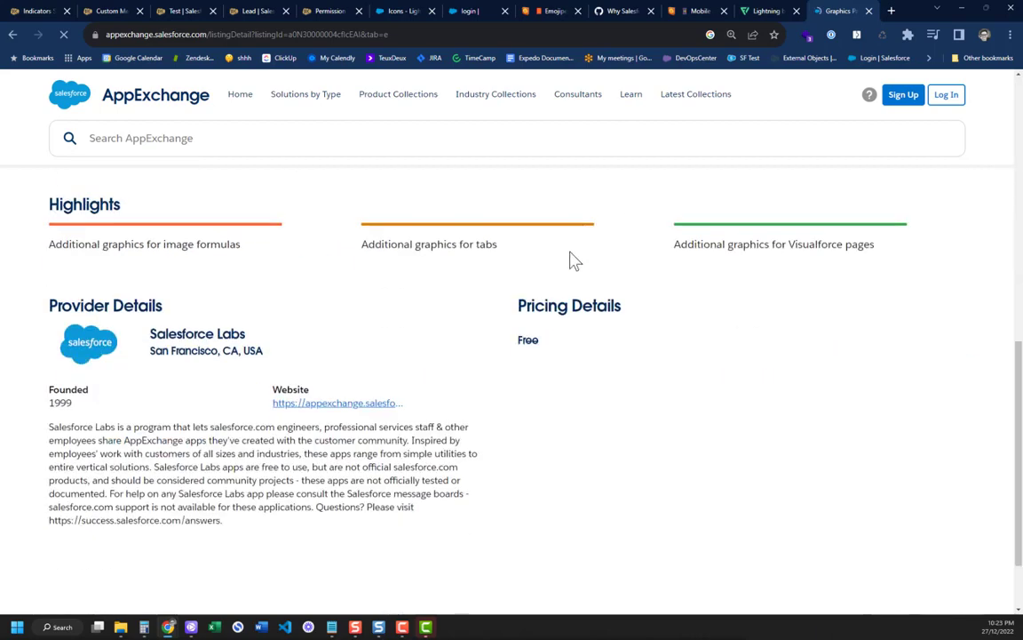
pyautogui.scroll(10, 489, 299)
pyautogui.scroll(-3, 487, 311)
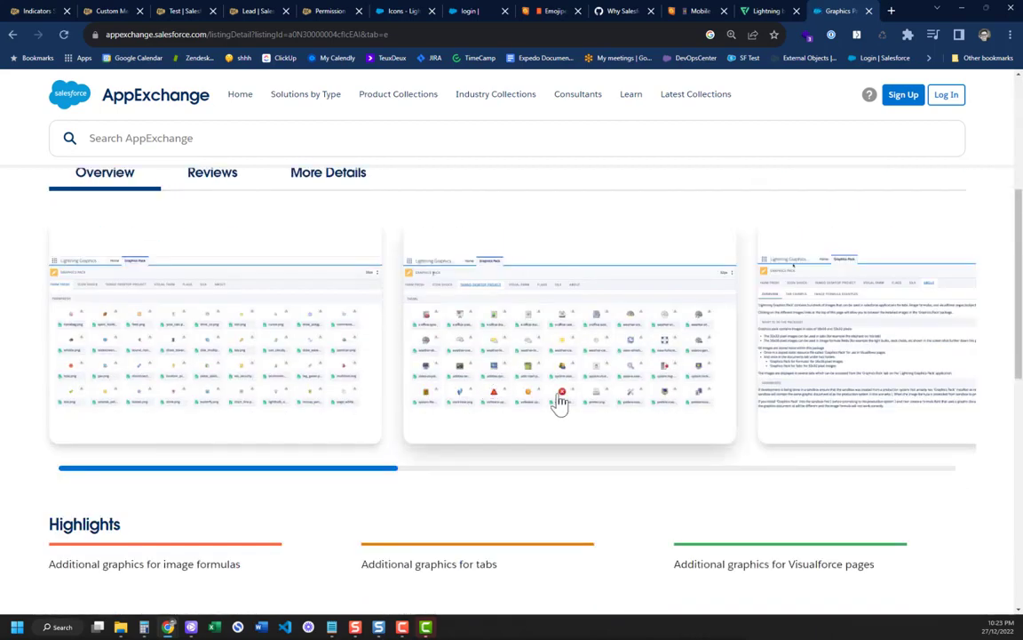
pyautogui.scroll(3, 558, 399)
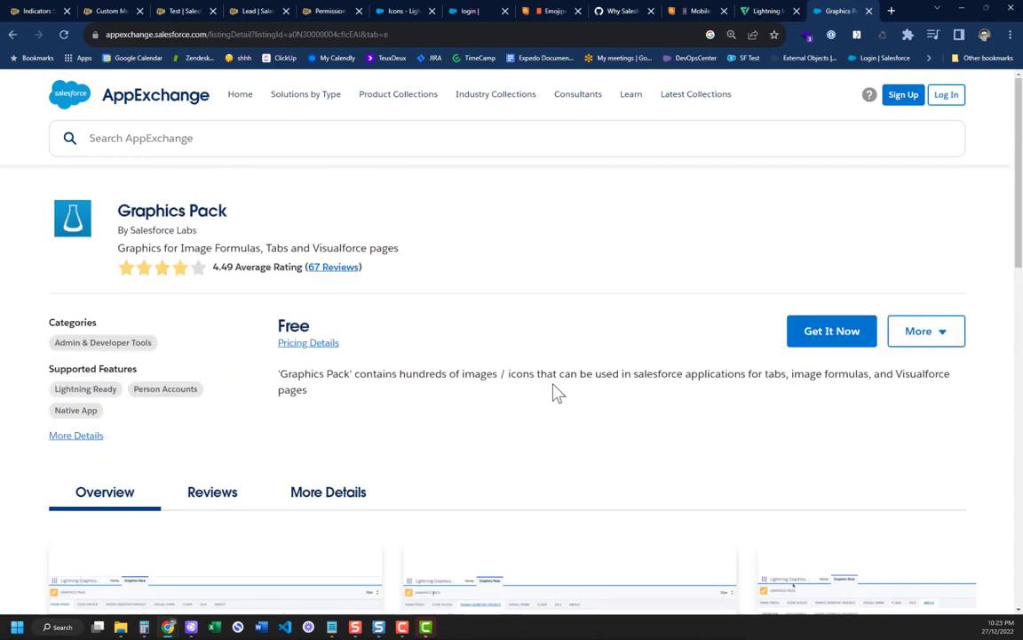
# - Revisit the Emojipedia mobile phone and Flaticon pages, close the Storm icon's details and browse the lightning bolt icons again
pyautogui.click(756, 19)
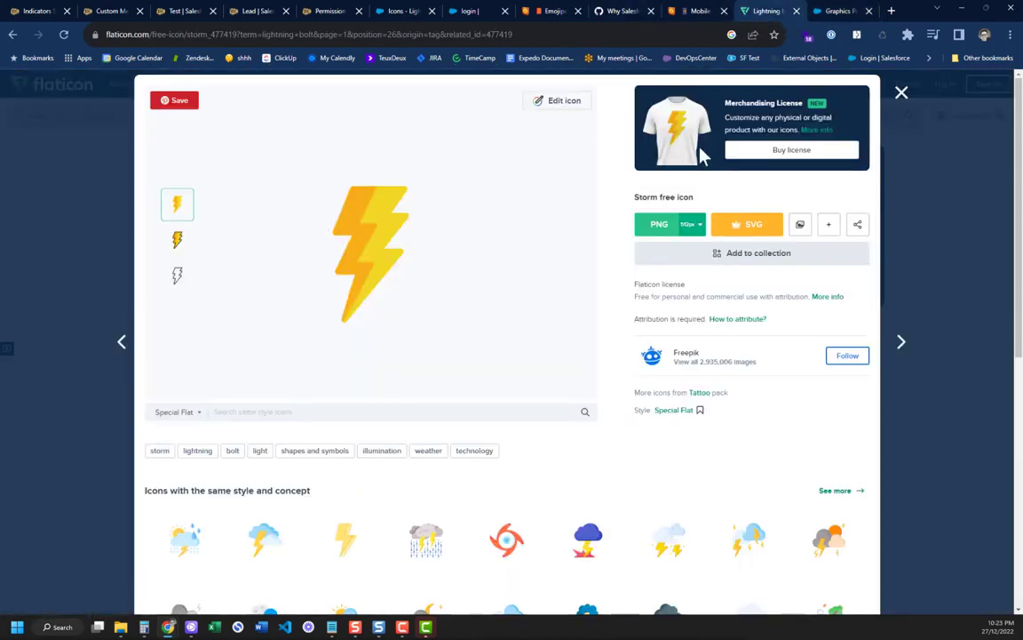
pyautogui.click(697, 18)
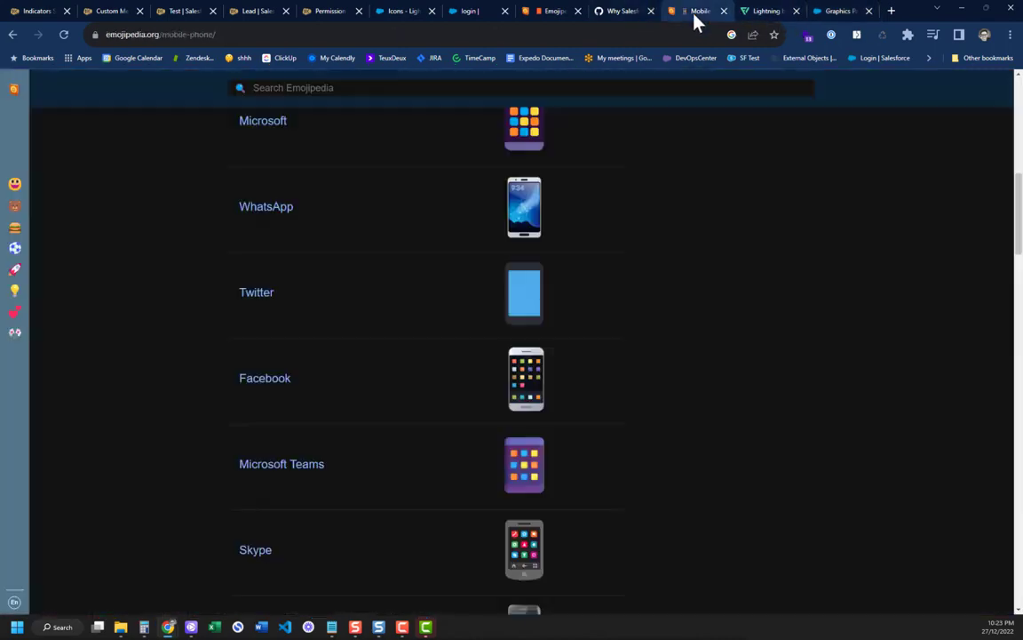
pyautogui.click(755, 13)
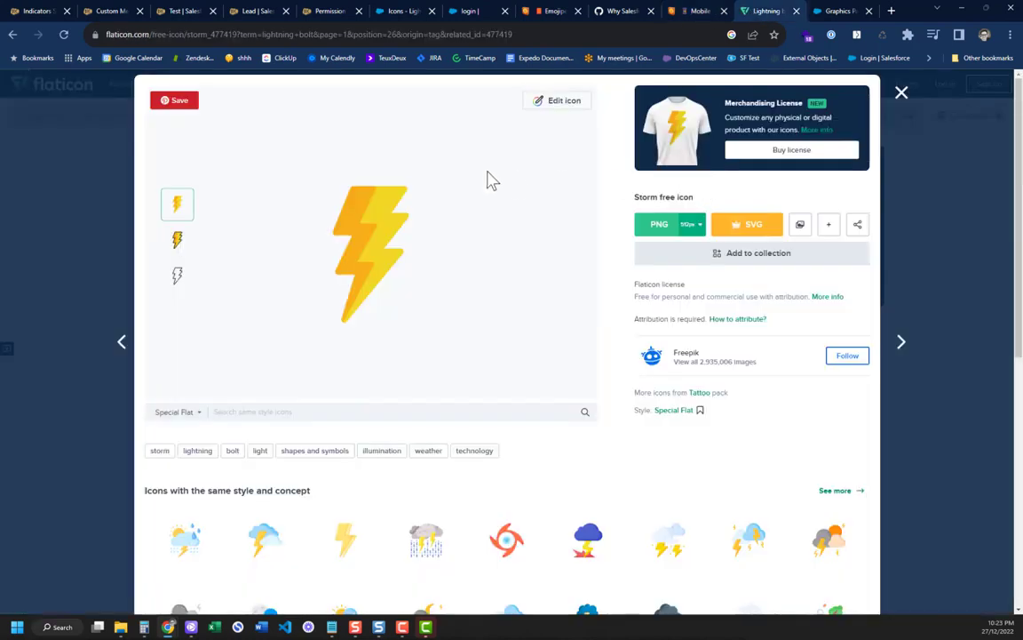
pyautogui.click(902, 94)
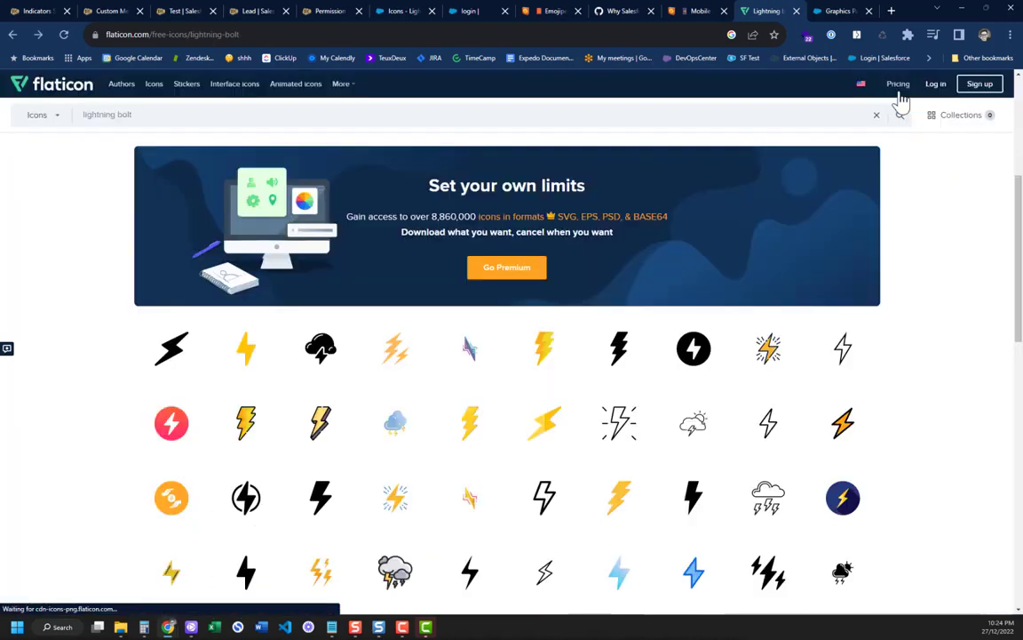
pyautogui.scroll(-10, 460, 365)
pyautogui.scroll(11, 459, 364)
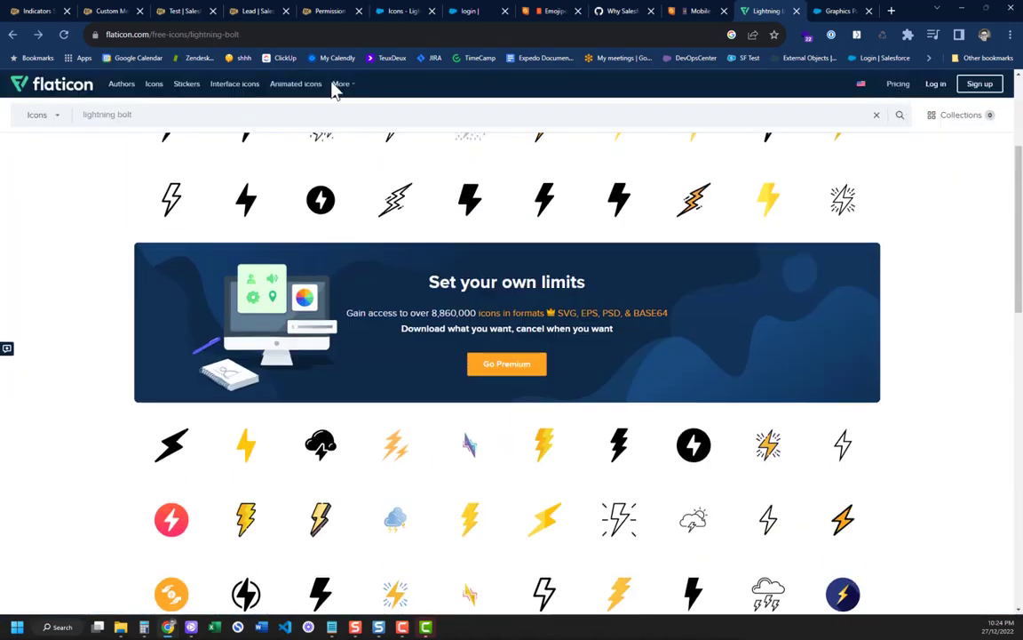
# - Return to the Lead Company Info bundle in Custom Metadata Types and open the Lead Industry indicator item through its bundle item
pyautogui.click(321, 12)
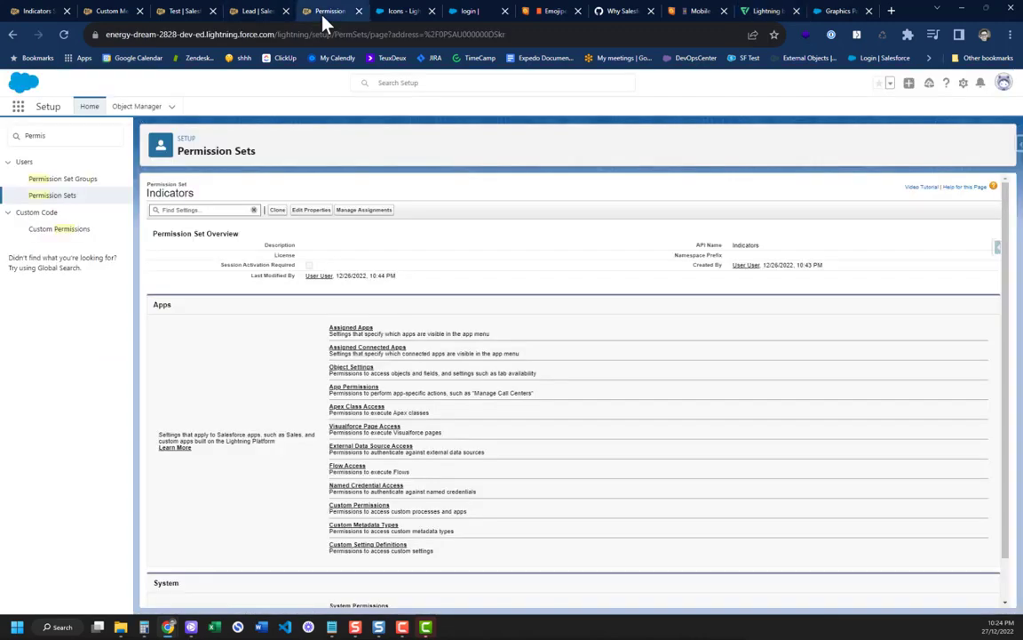
pyautogui.click(186, 13)
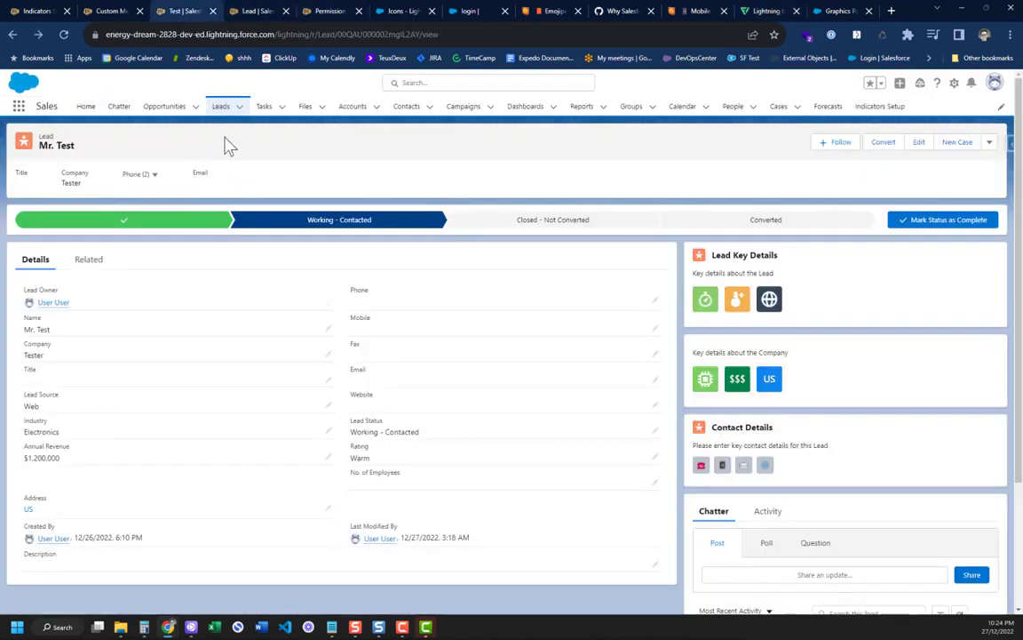
pyautogui.click(248, 14)
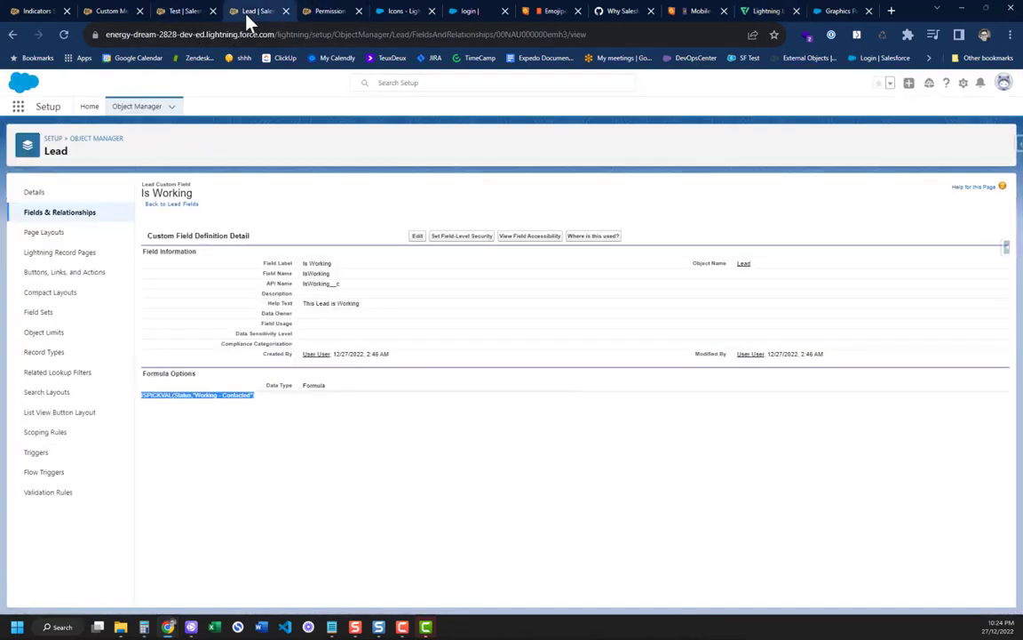
pyautogui.click(107, 11)
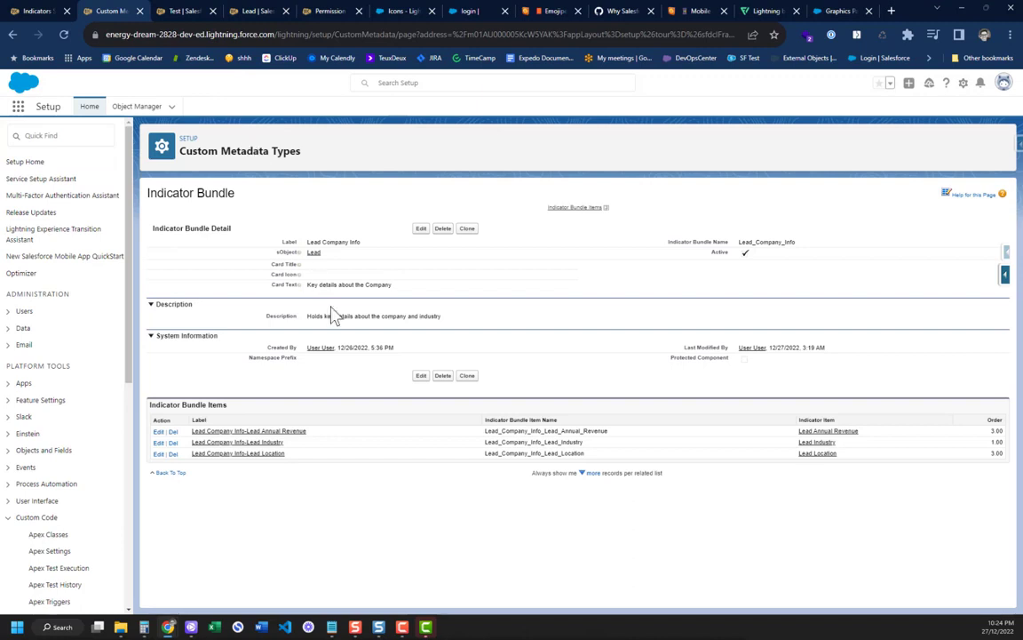
pyautogui.click(246, 447)
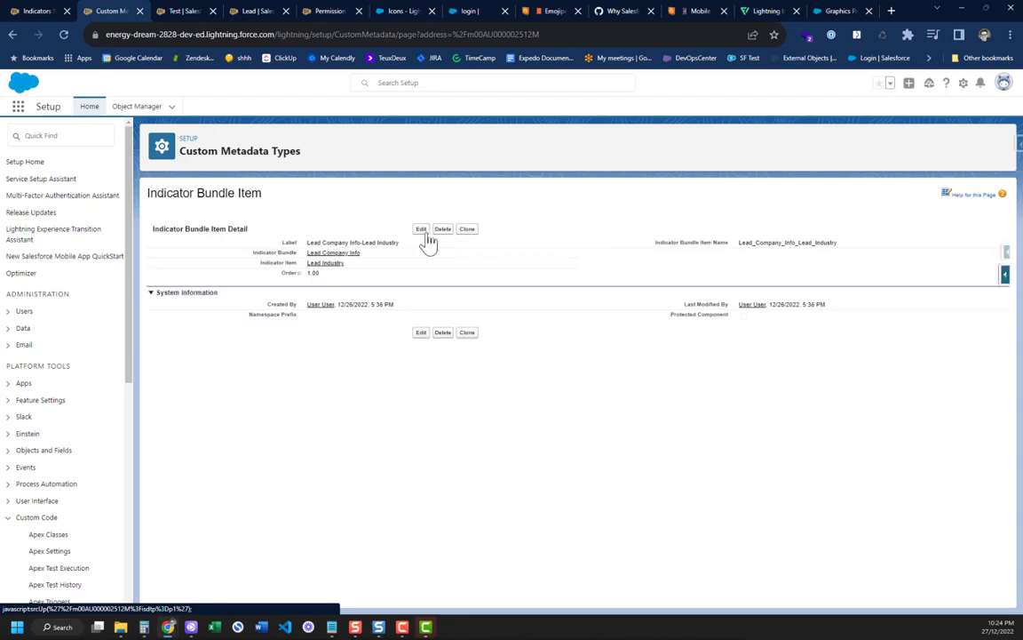
pyautogui.click(425, 232)
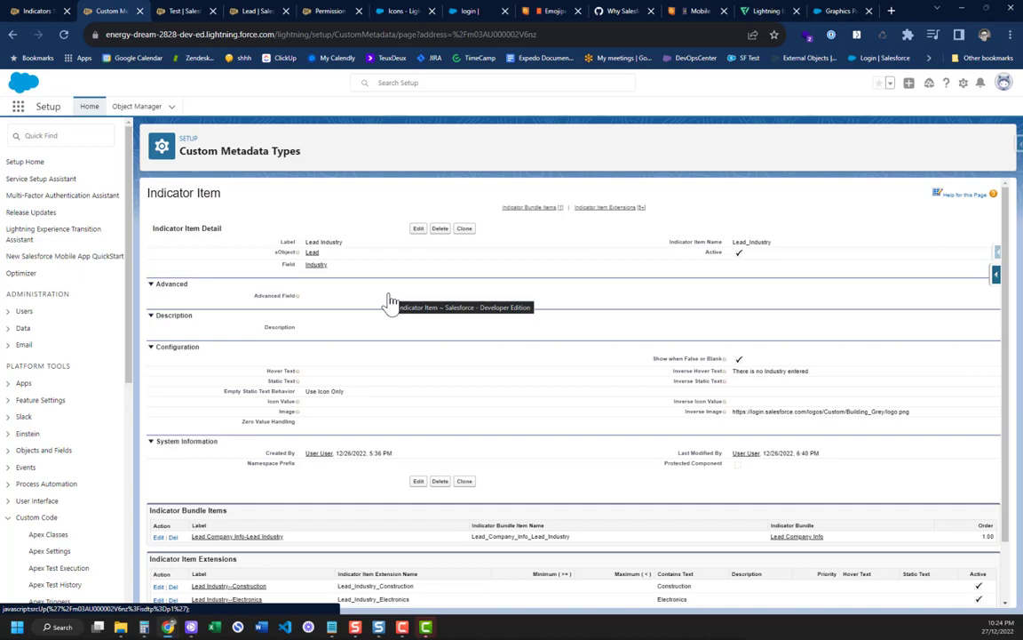
# - Edit the Lead Industry indicator item and set its Field to --None--
pyautogui.click(417, 229)
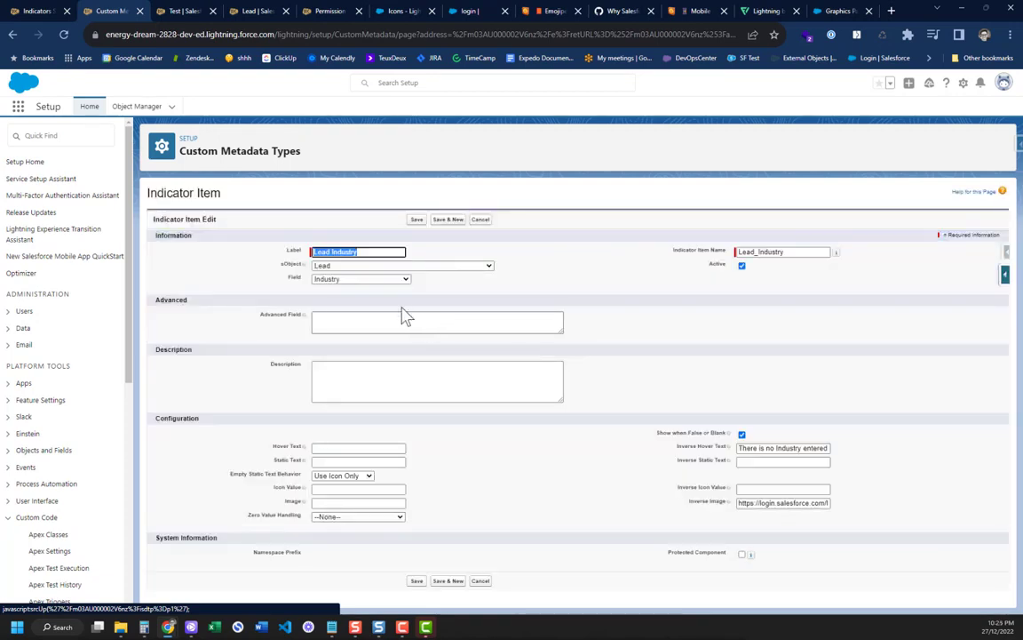
pyautogui.click(383, 279)
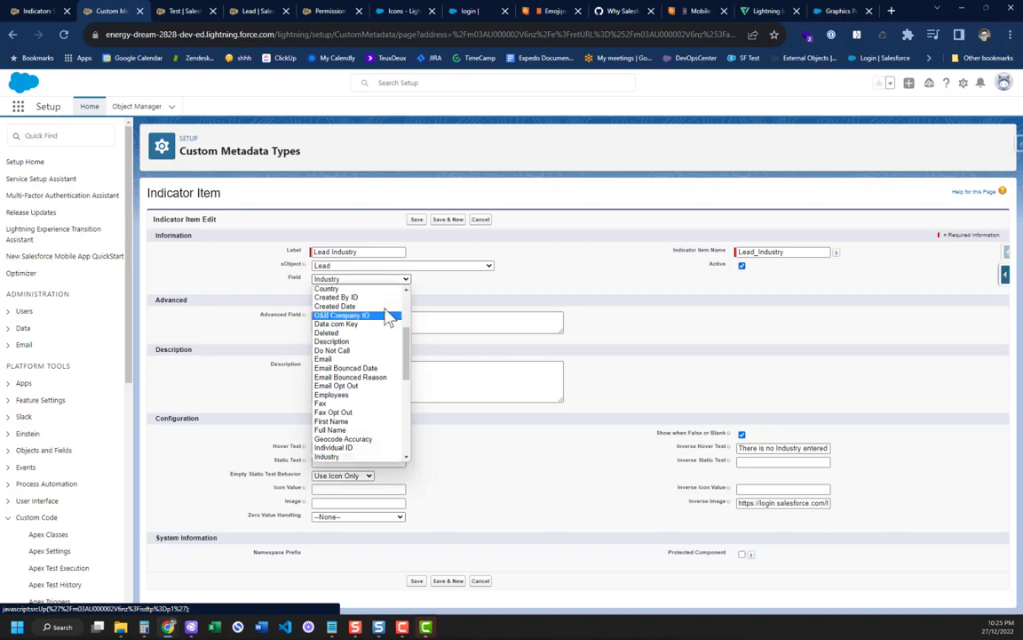
pyautogui.scroll(5, 393, 315)
pyautogui.click(380, 294)
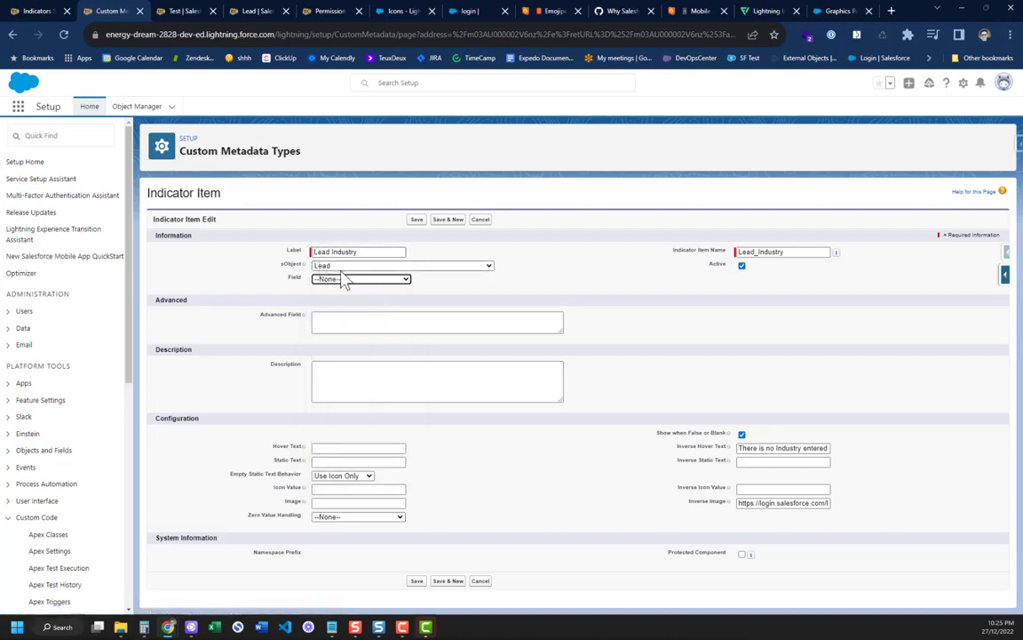
# - Set the sObject of the Lead Industry indicator item to Contact
pyautogui.click(341, 267)
pyautogui.scroll(15, 359, 356)
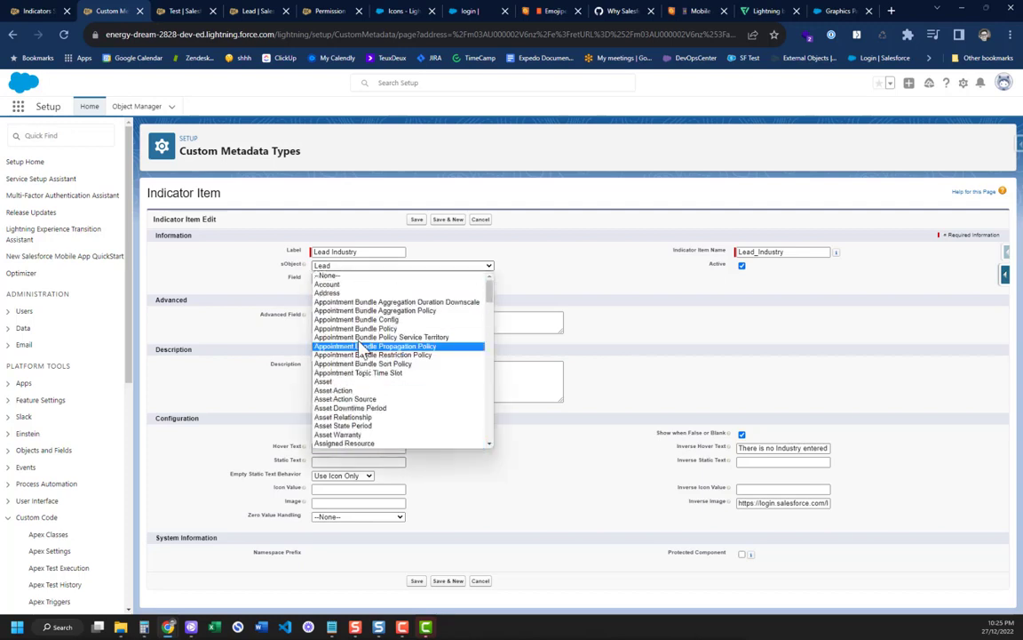
pyautogui.scroll(-10, 365, 334)
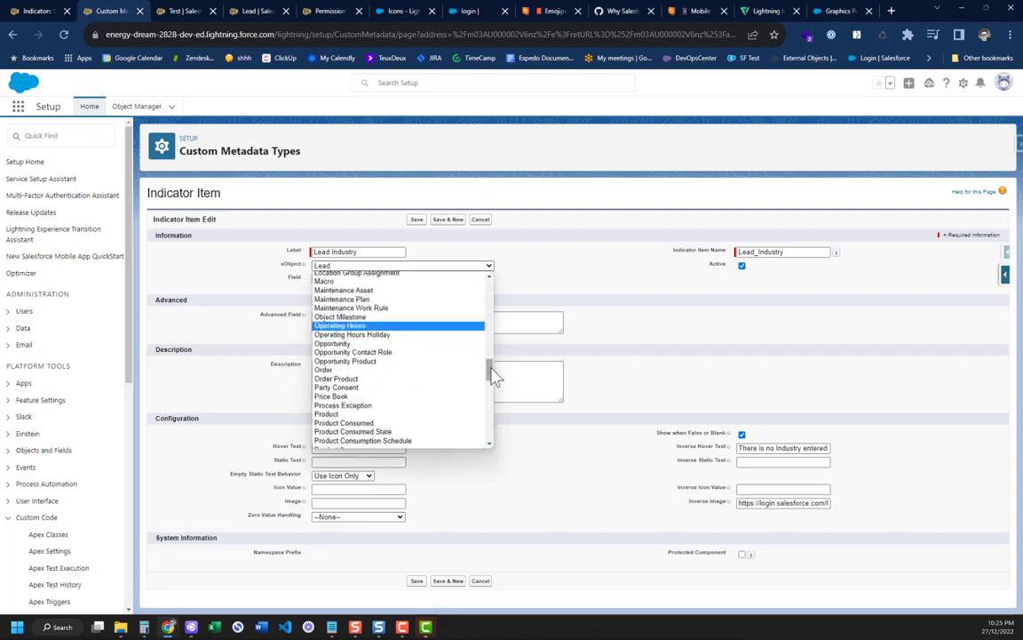
pyautogui.moveTo(491, 368); pyautogui.dragTo(493, 333)
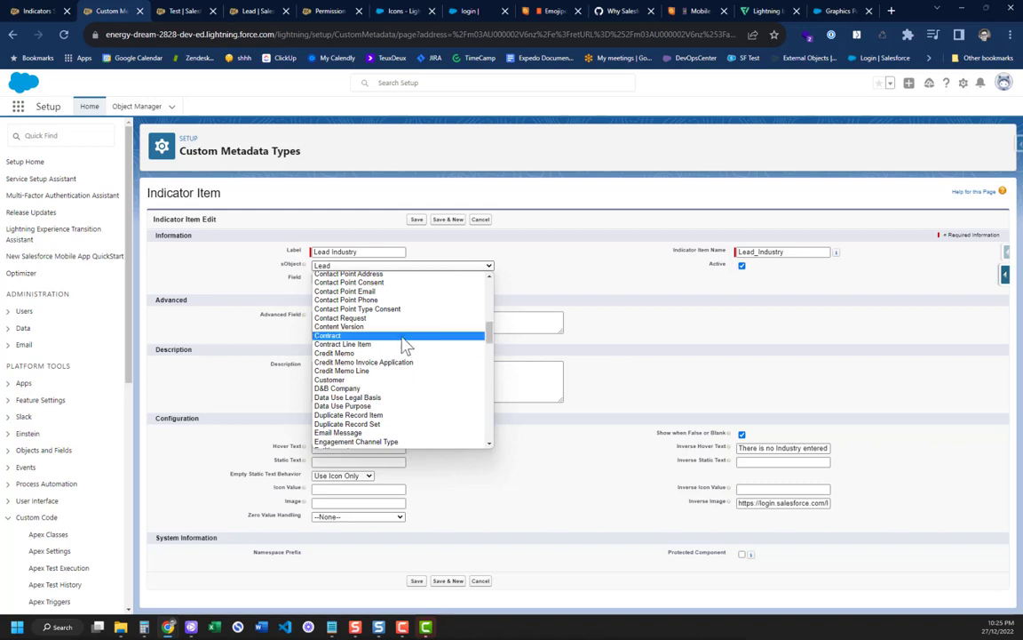
pyautogui.scroll(3, 447, 320)
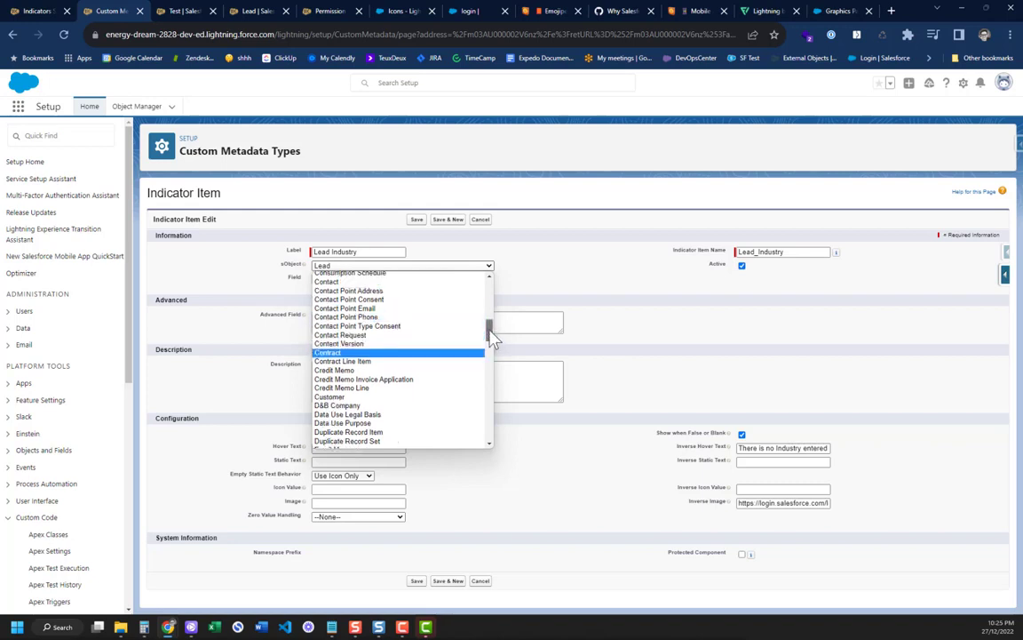
pyautogui.click(425, 334)
# - Check the Advanced Field help, enter Account.IsActive__c as the Advanced Field and cancel the indicator item edit
pyautogui.click(331, 320)
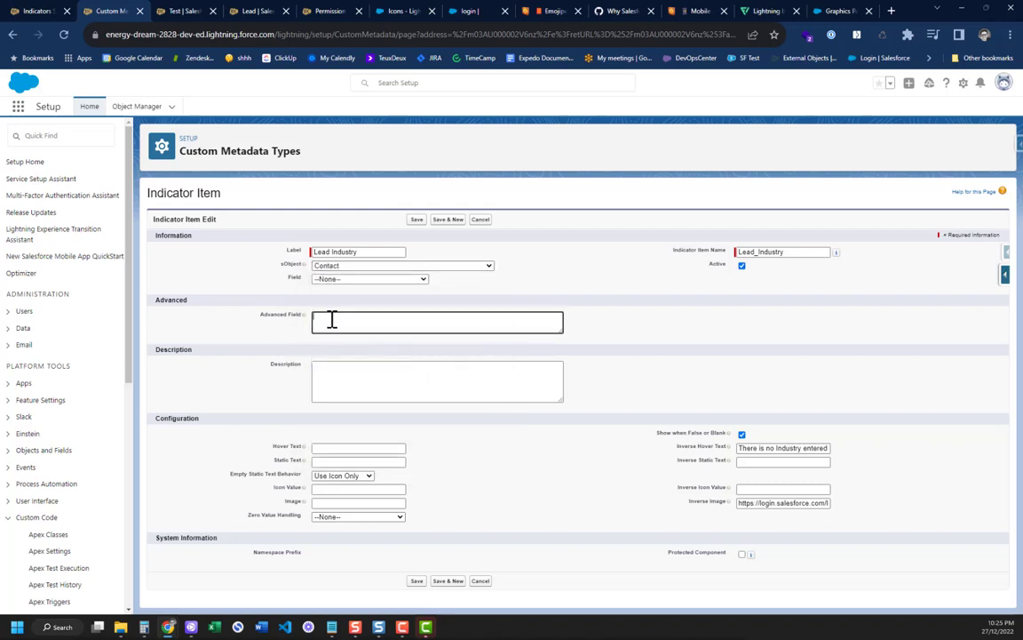
pyautogui.moveTo(304, 316)
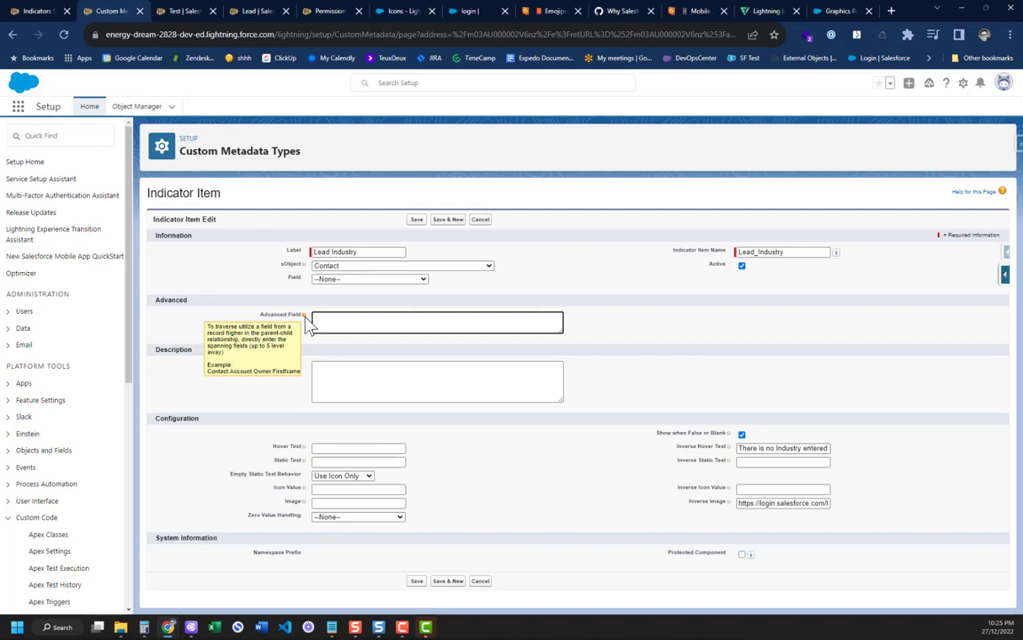
pyautogui.write('Account.IsActive__c')
pyautogui.click(779, 357)
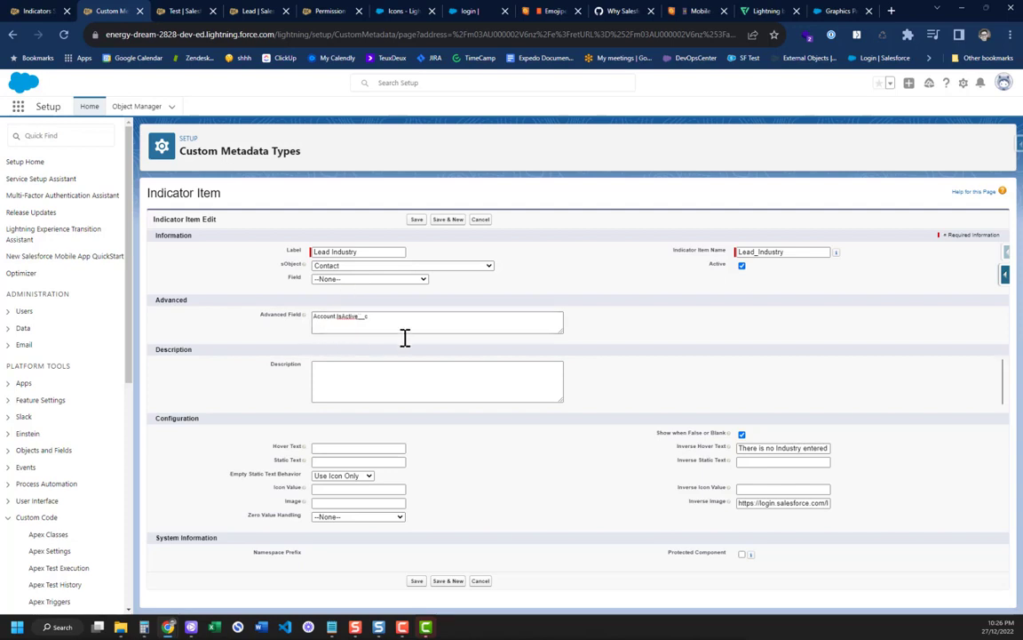
pyautogui.click(482, 221)
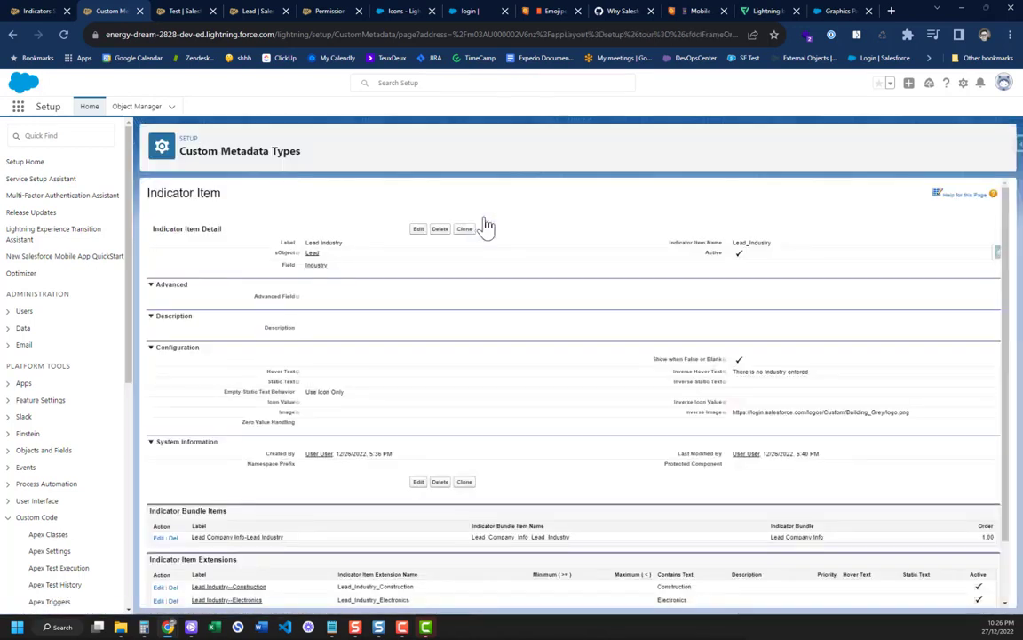
# - Switch to the Salesforce-Indicators GitHub wiki and read the Account: Account Type recipe, including its extensions and screenshots
pyautogui.click(632, 11)
pyautogui.scroll(5, 601, 210)
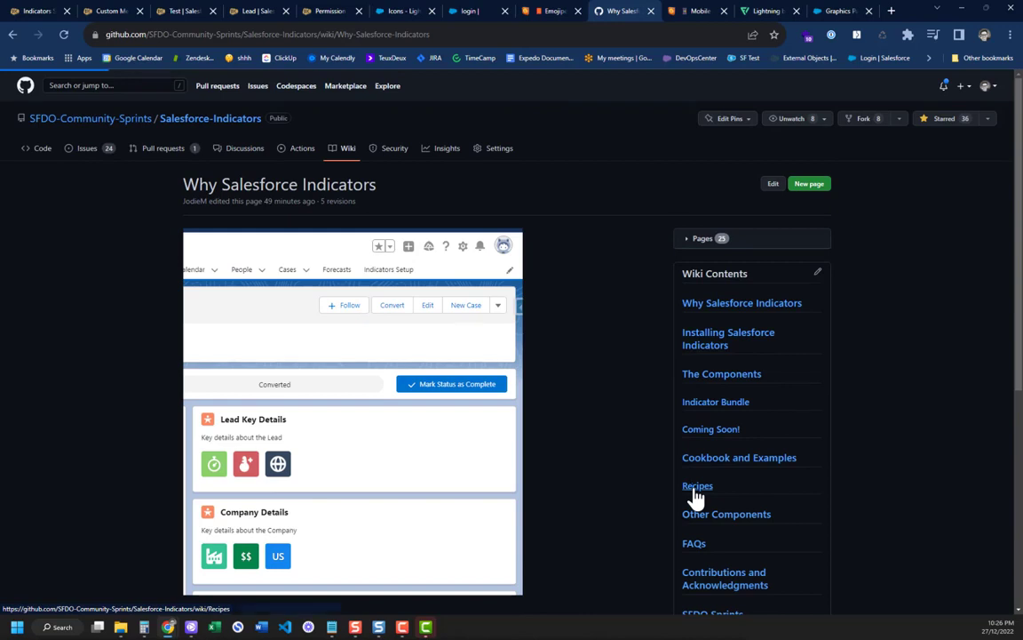
pyautogui.click(696, 491)
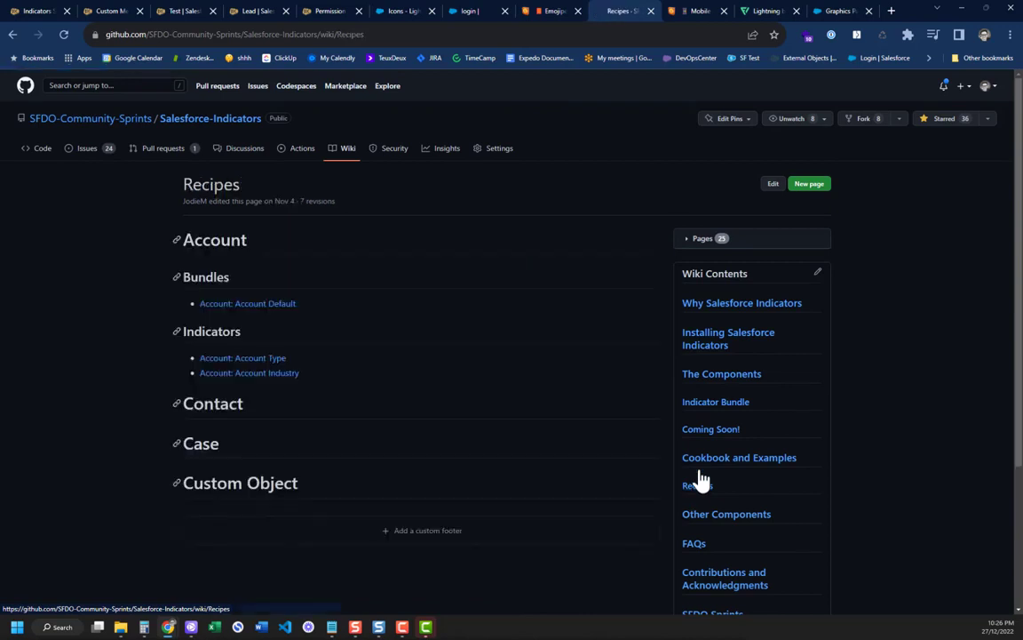
pyautogui.click(229, 366)
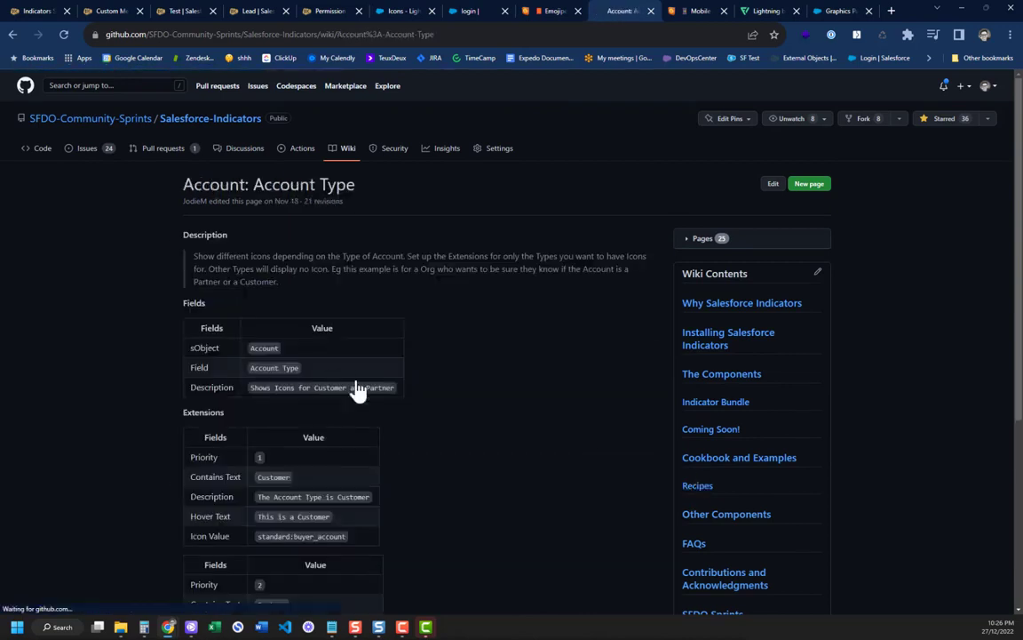
pyautogui.scroll(-4, 360, 389)
pyautogui.scroll(-3, 359, 389)
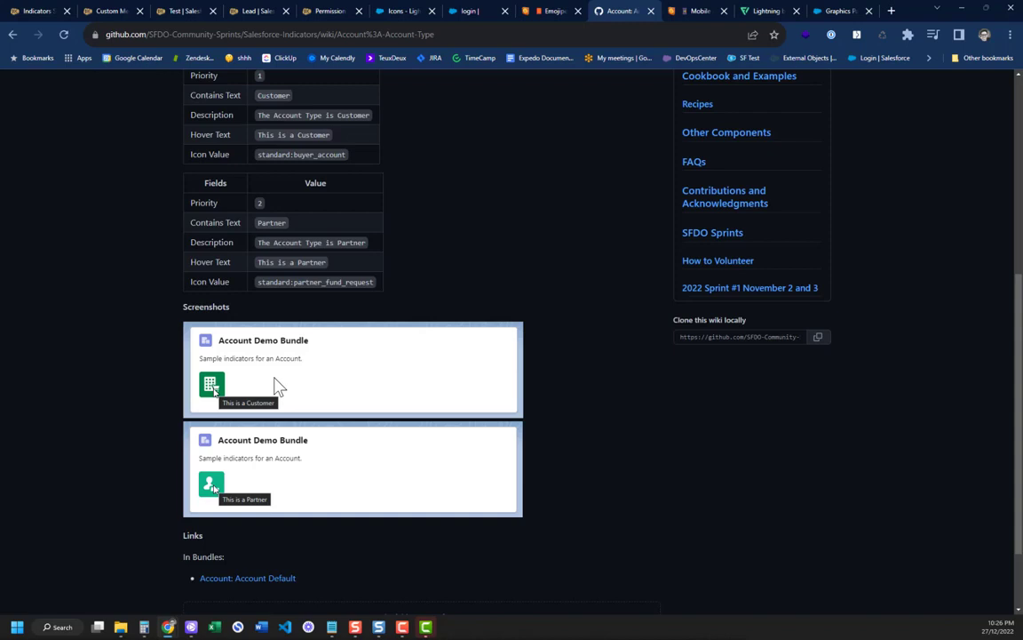
# - View the wiki's SFDO Sprints and How to Volunteer pages and look through the repository's open issues
pyautogui.click(725, 236)
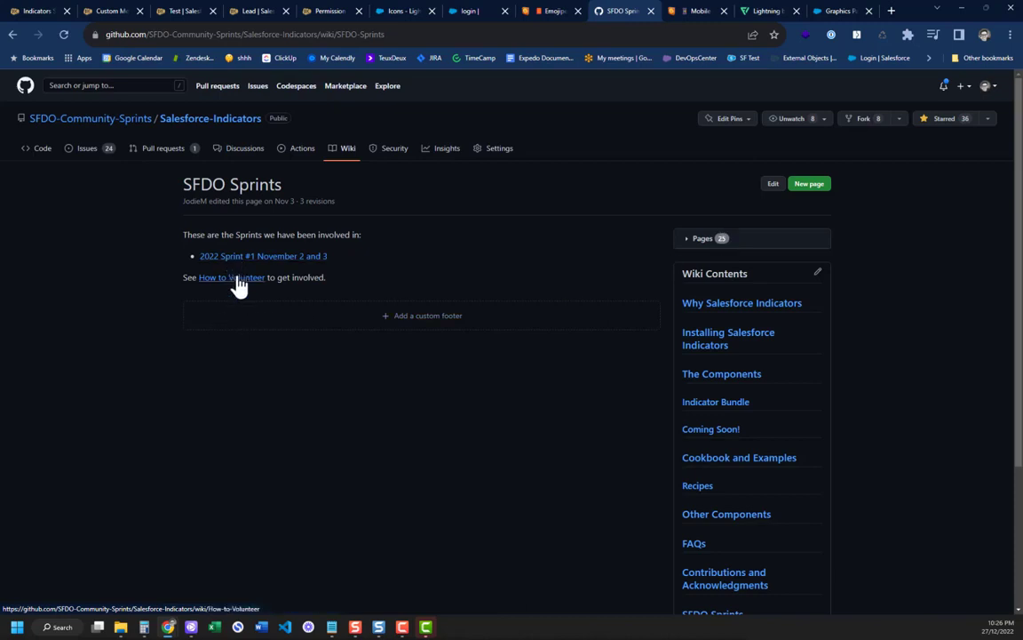
pyautogui.click(238, 279)
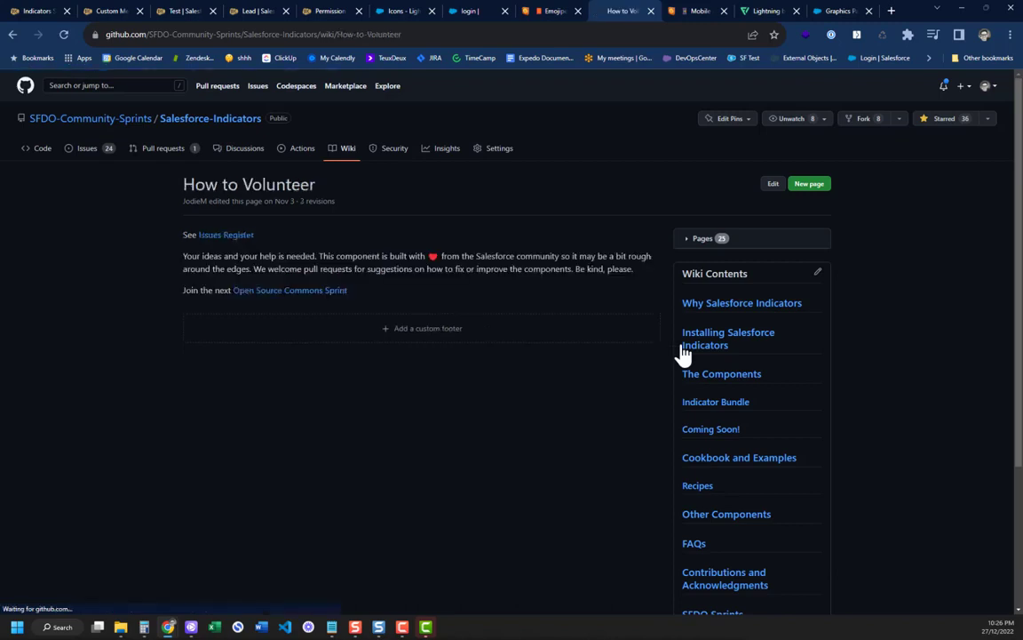
pyautogui.click(87, 153)
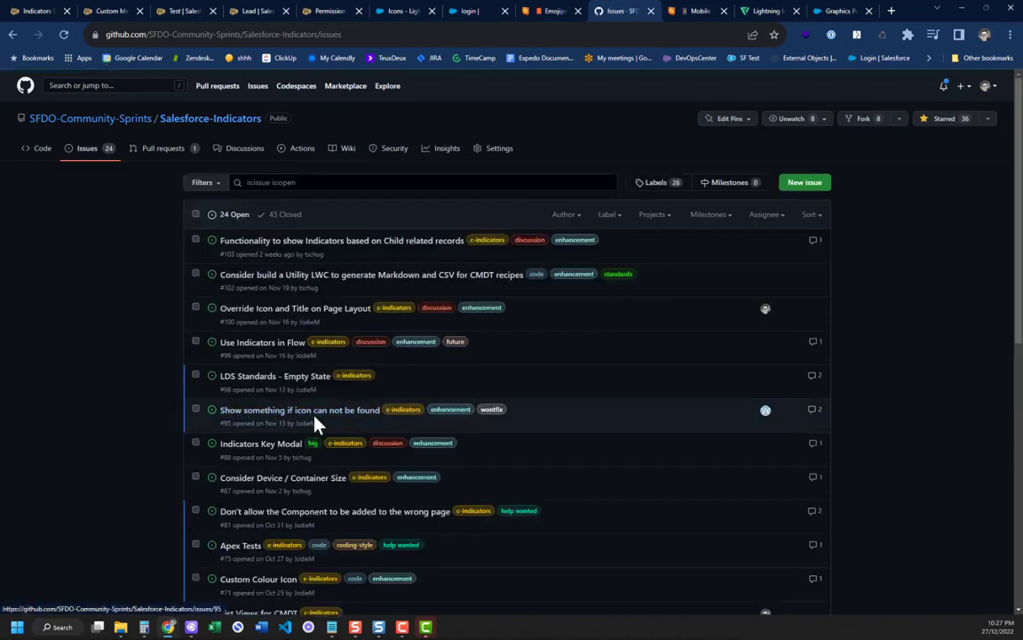
pyautogui.scroll(-6, 316, 419)
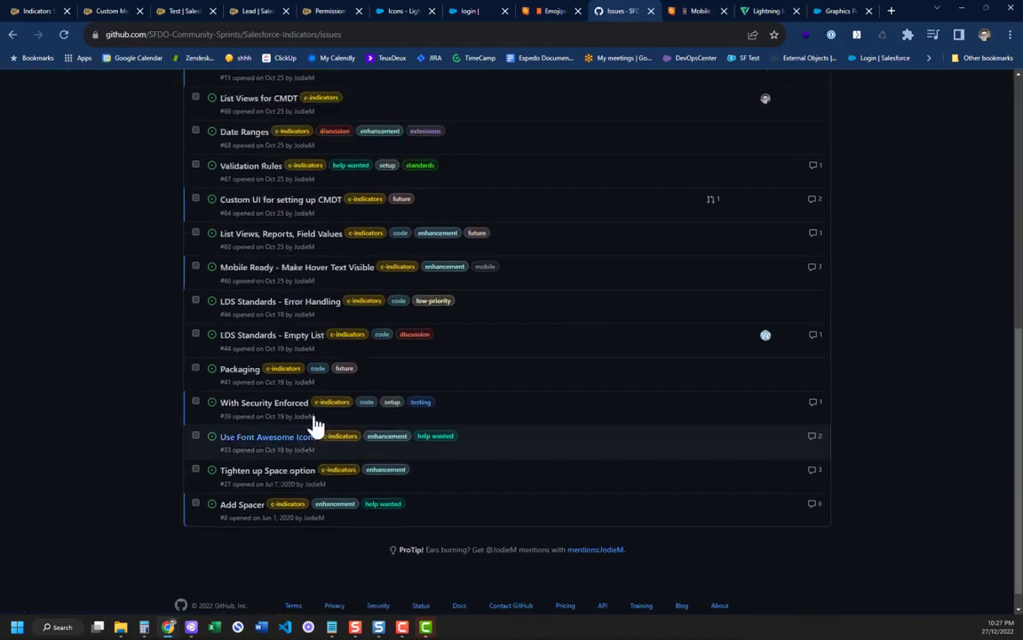
pyautogui.moveTo(247, 426)
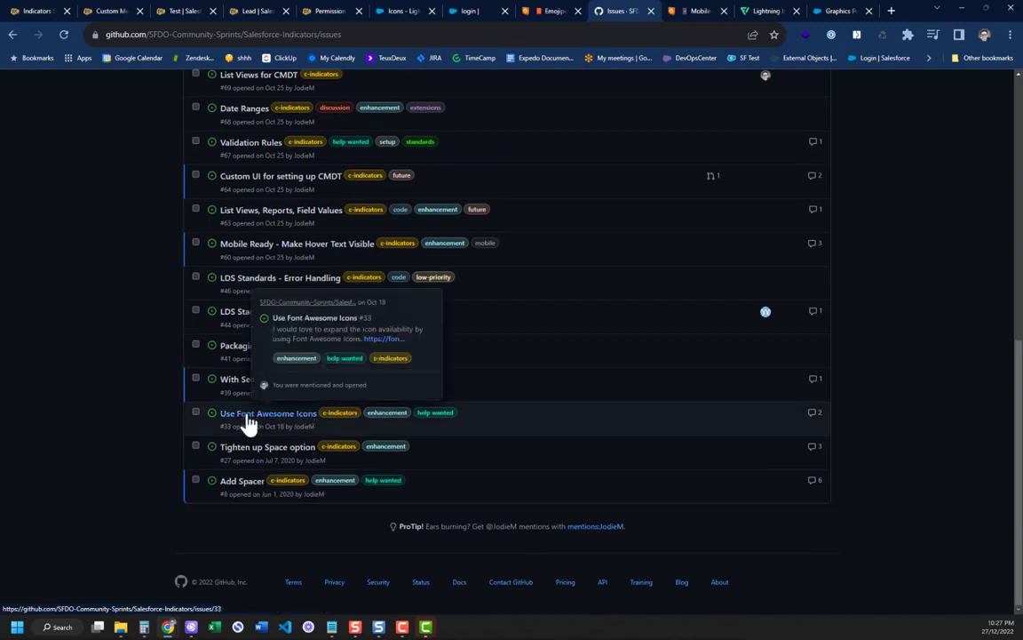
pyautogui.moveTo(304, 254)
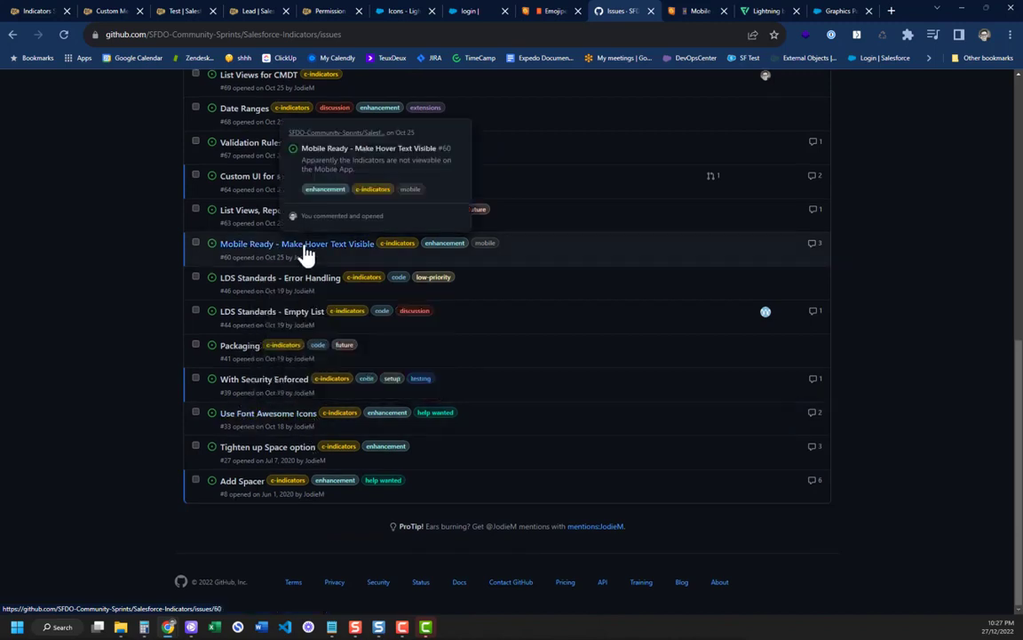
pyautogui.scroll(6, 258, 293)
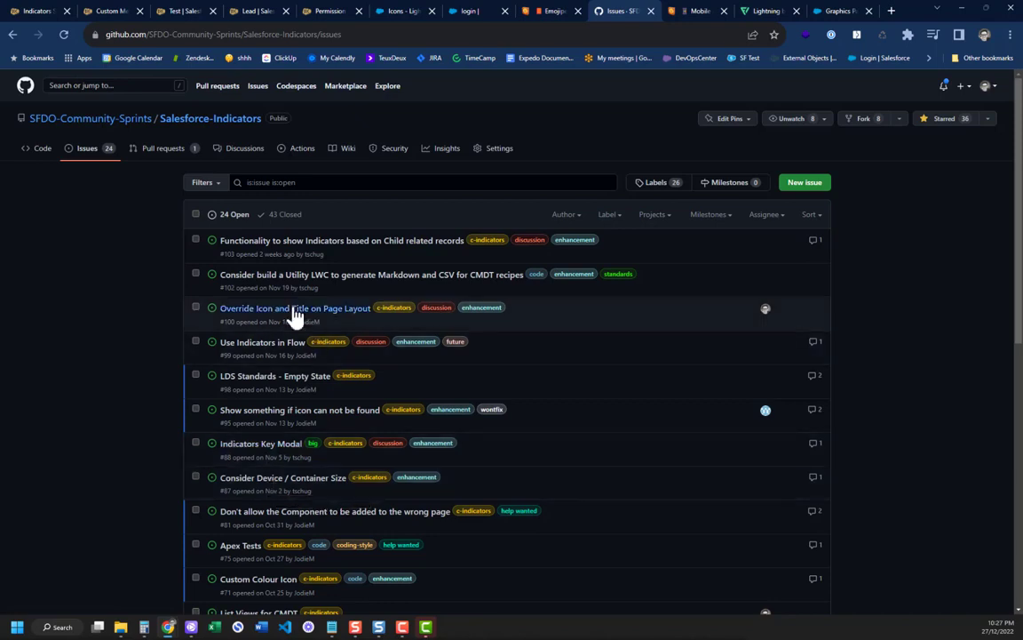
# - Open the Competitors discussion in the repository and read through its list of alternative apps and components
pyautogui.click(238, 153)
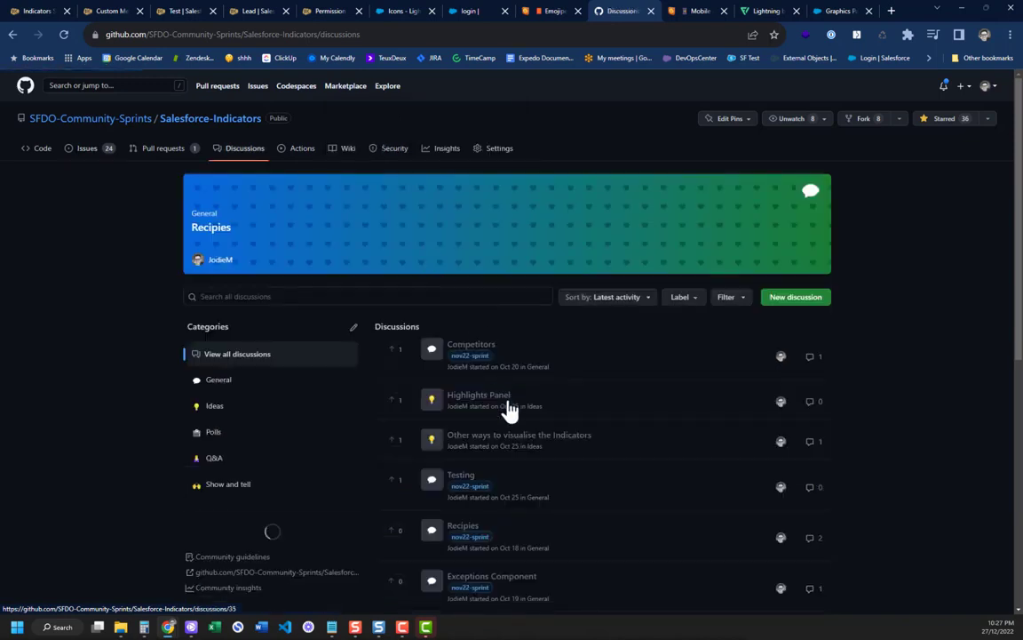
pyautogui.click(484, 353)
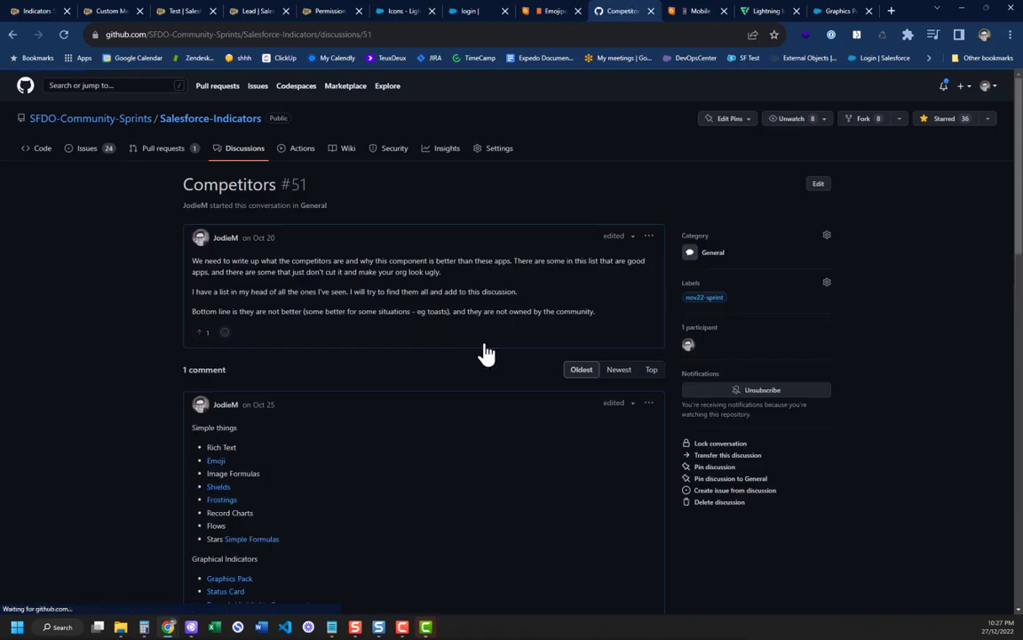
pyautogui.scroll(-10, 485, 352)
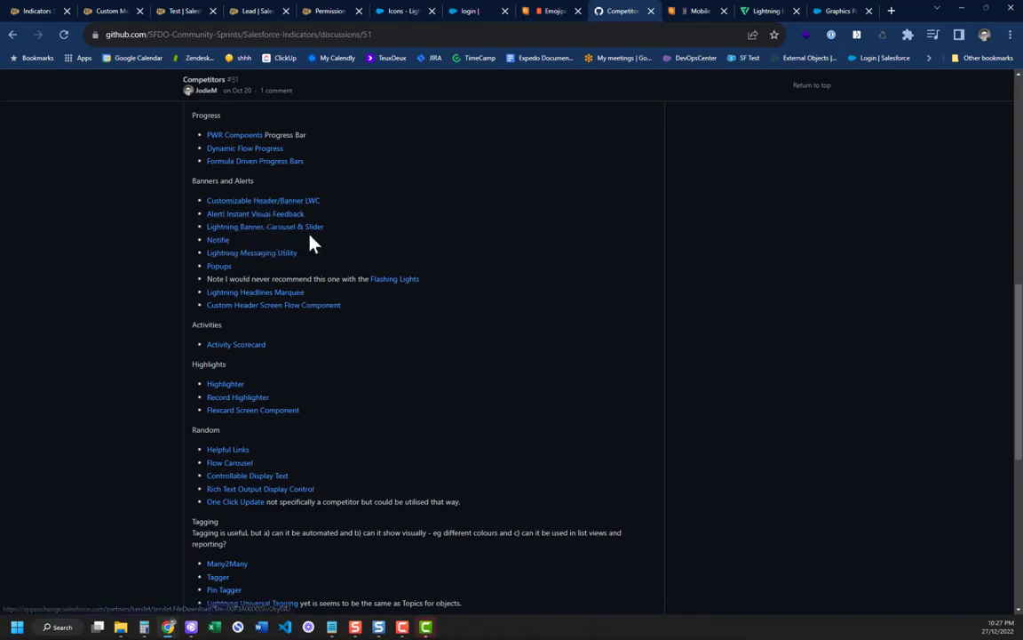
pyautogui.scroll(3, 293, 275)
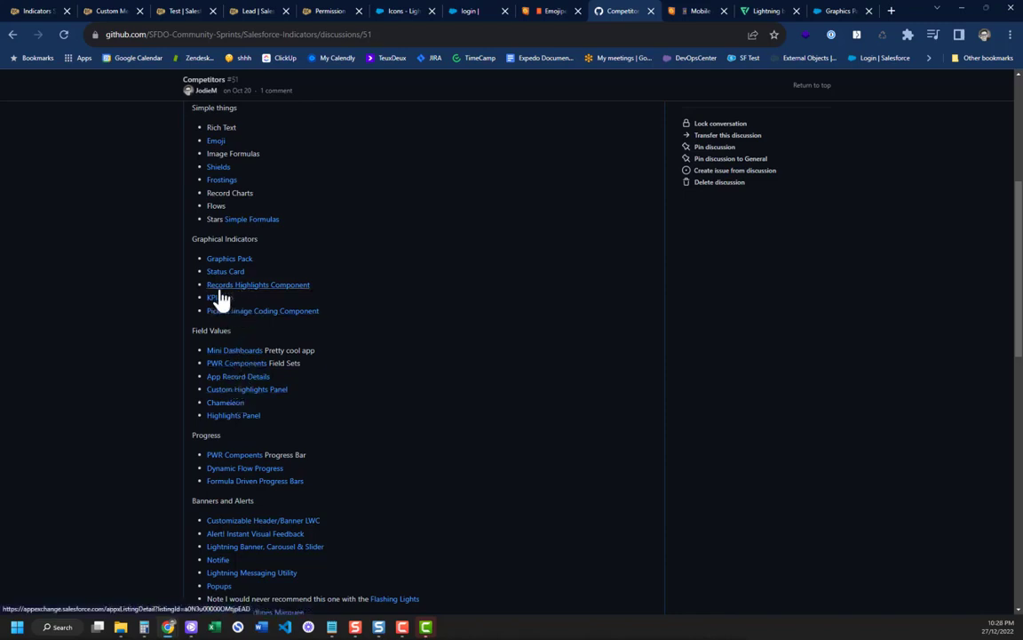
pyautogui.scroll(5, 267, 270)
pyautogui.scroll(-15, 356, 333)
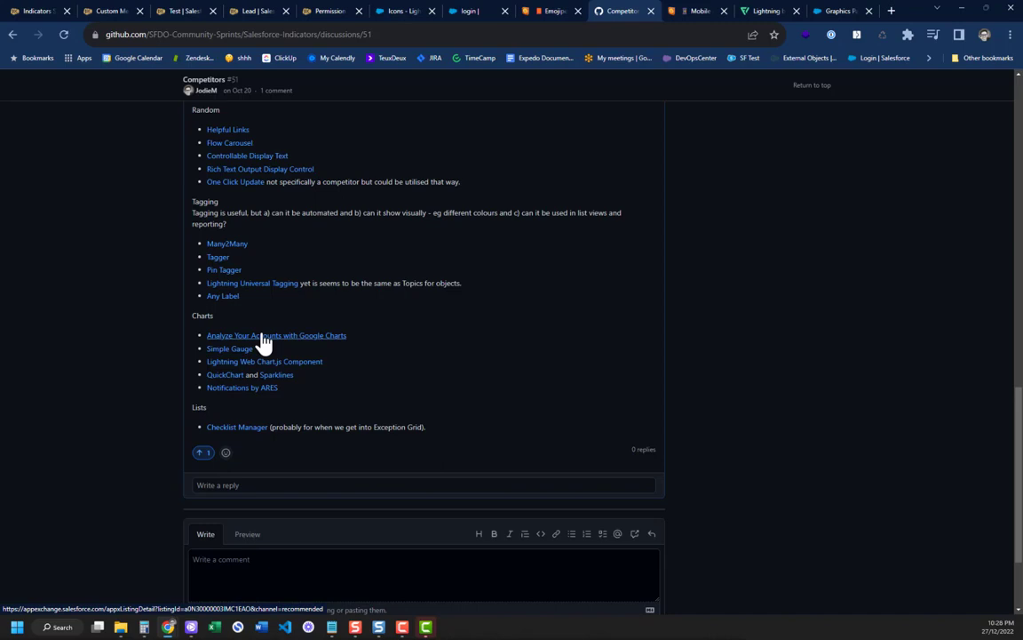
pyautogui.press('Home')
pyautogui.scroll(-4, 275, 364)
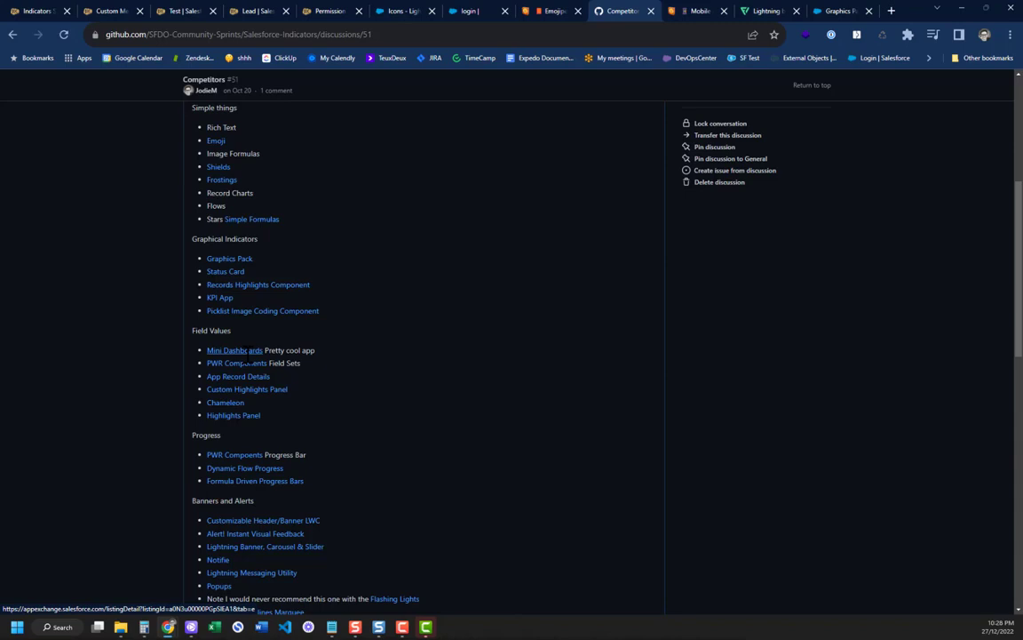
pyautogui.scroll(5, 235, 268)
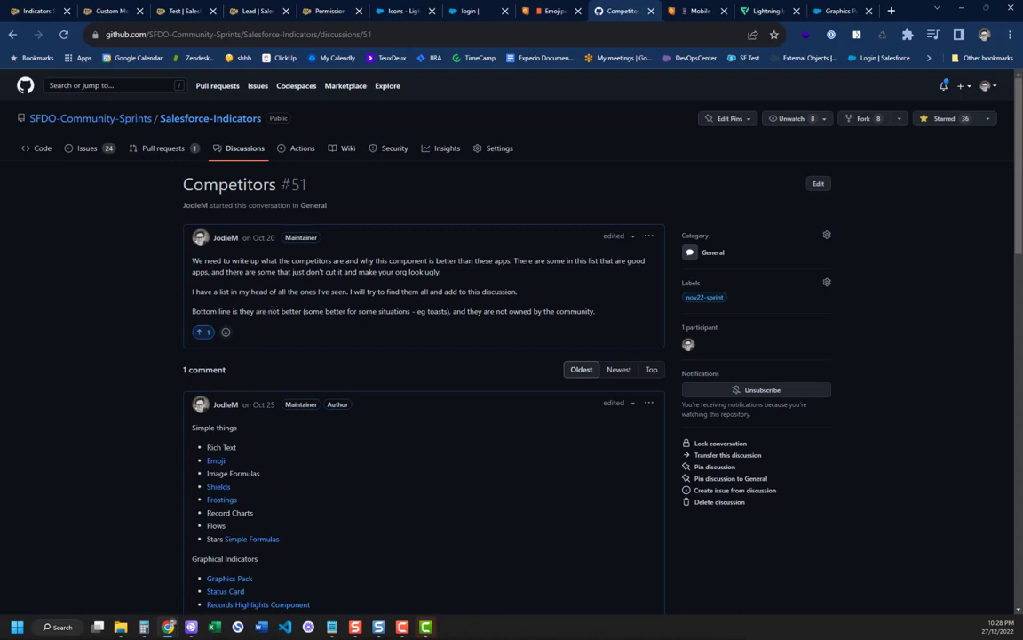
# - Return to the repository's discussions overview and look through the list of topics
pyautogui.click(238, 153)
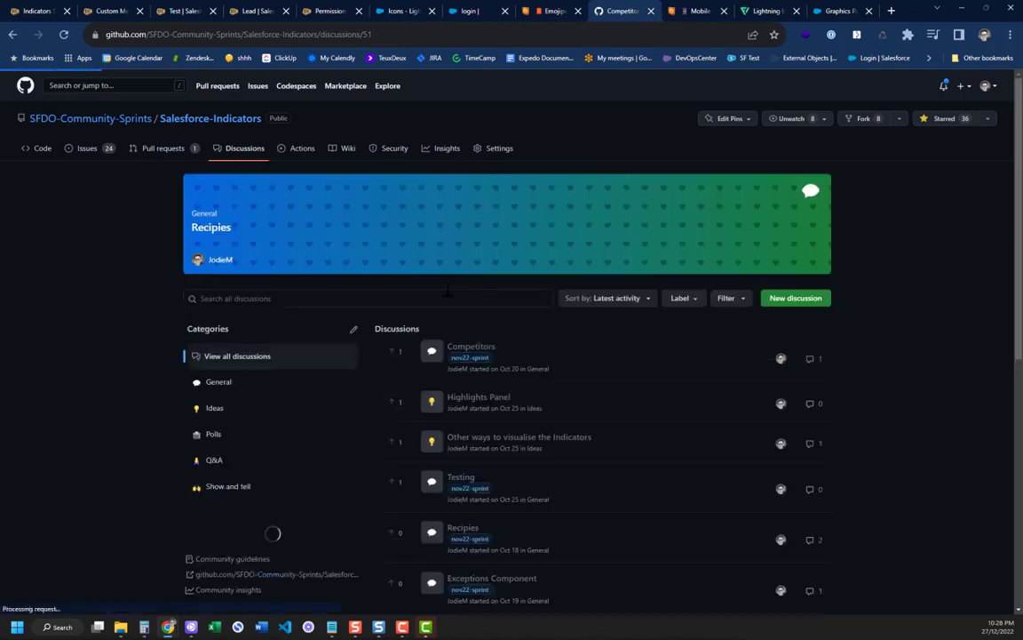
pyautogui.scroll(-4, 497, 440)
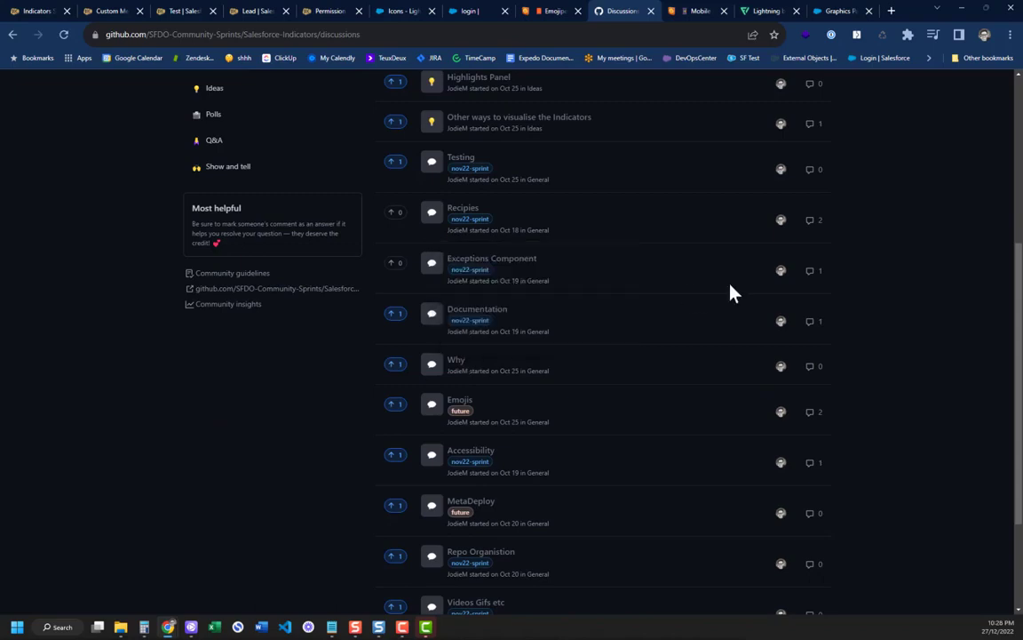
pyautogui.scroll(4, 730, 293)
pyautogui.scroll(-4, 608, 380)
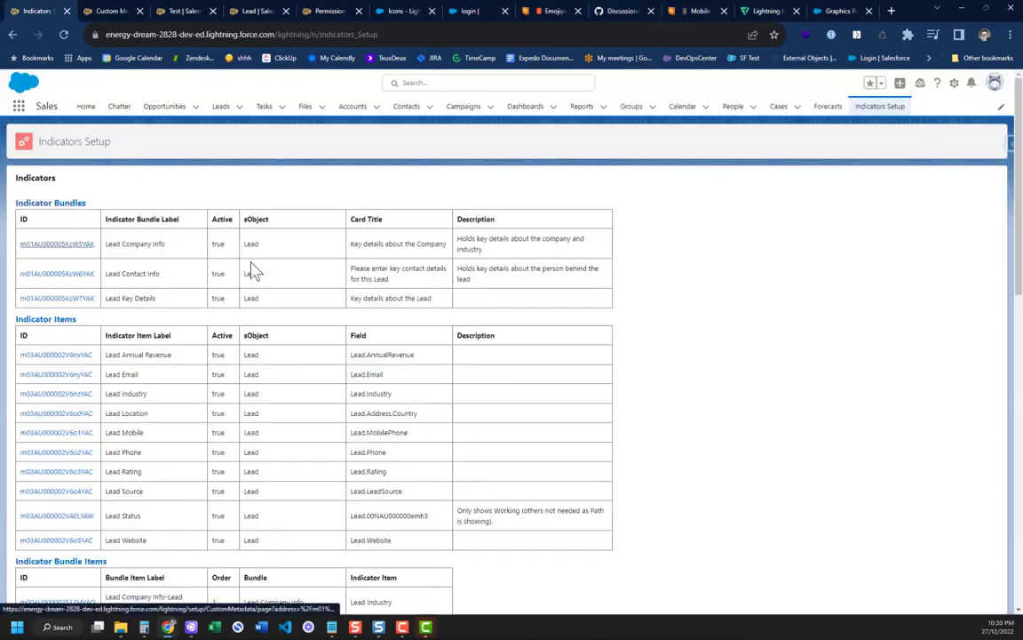
# - Open a blank Indicator Item form from the Indicators Setup page, close it and return to the test lead record
pyautogui.scroll(-5, 256, 395)
pyautogui.scroll(5, 80, 258)
pyautogui.click(49, 324)
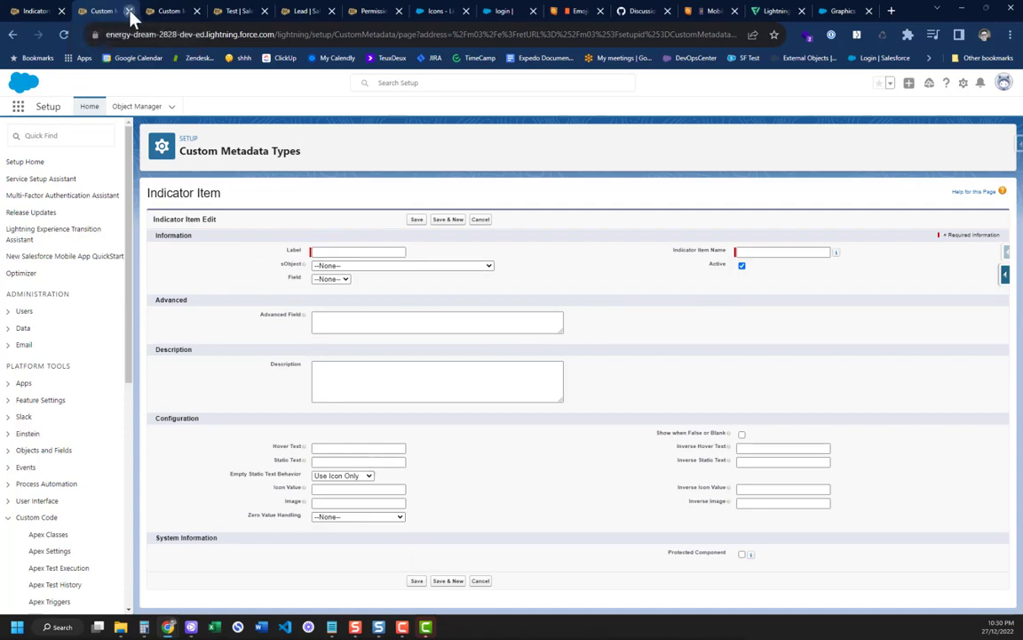
pyautogui.click(129, 11)
pyautogui.click(178, 10)
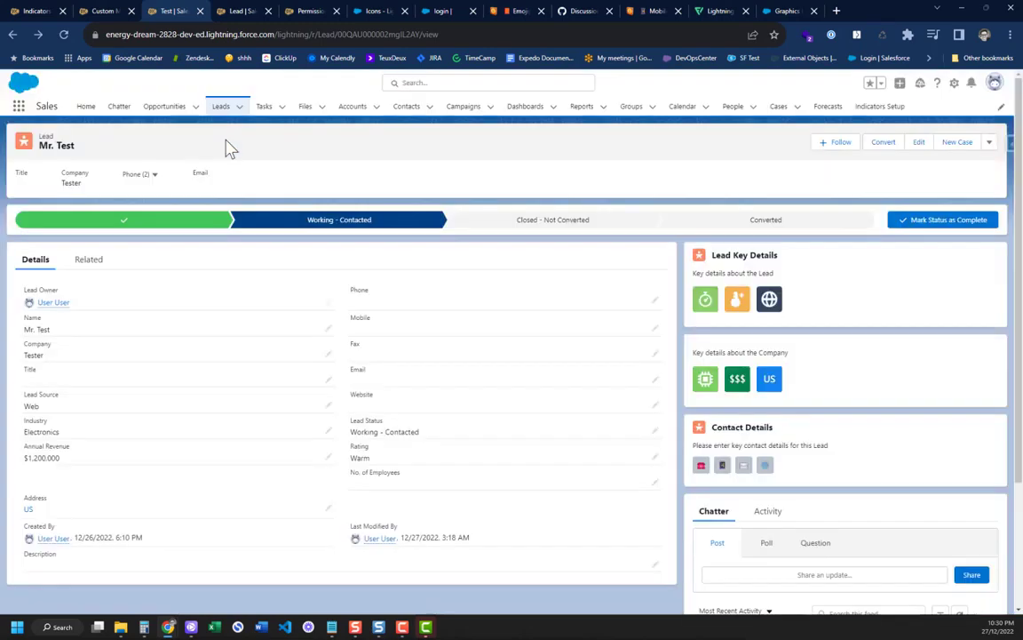